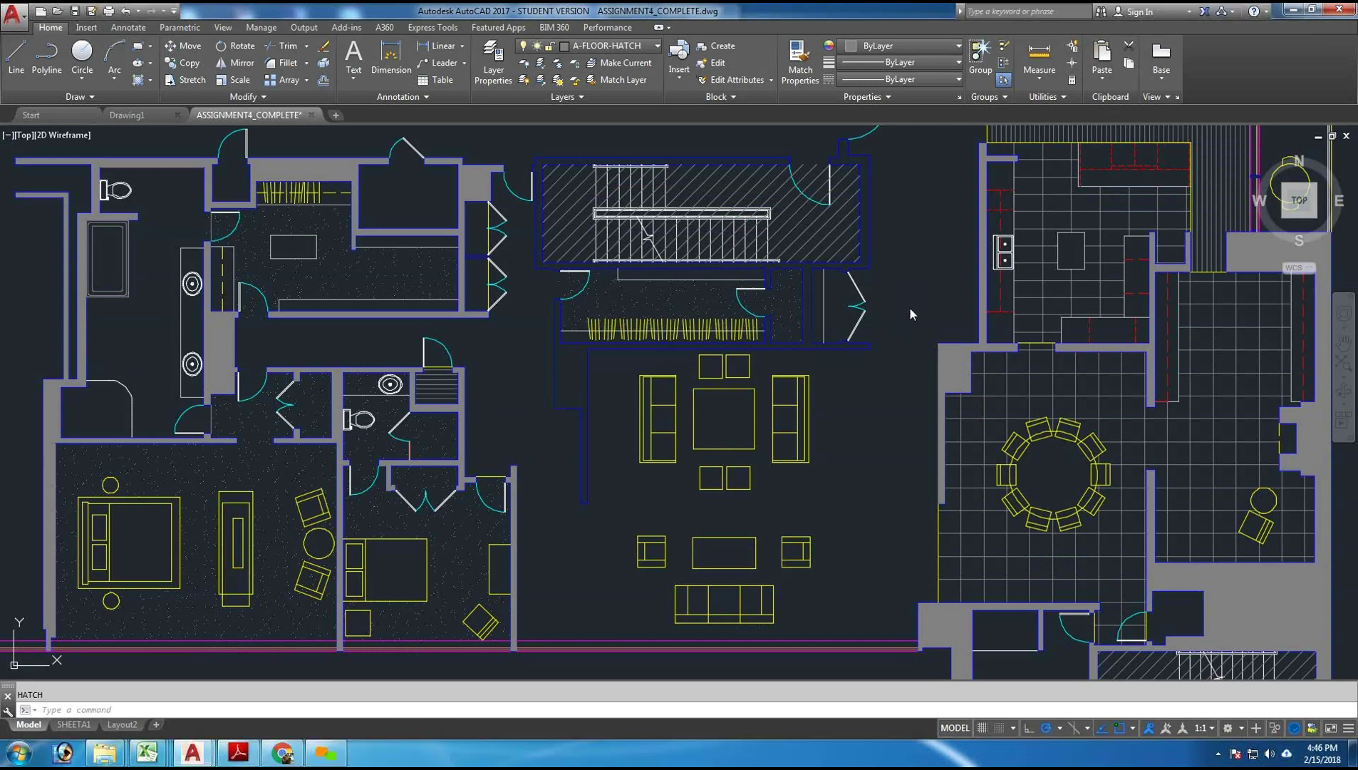
- Zoom and pan to recentre the whole floor plan in view
{"action": "scroll", "coordinate": [872, 370], "scroll_direction": "down", "scroll_amount": 2}
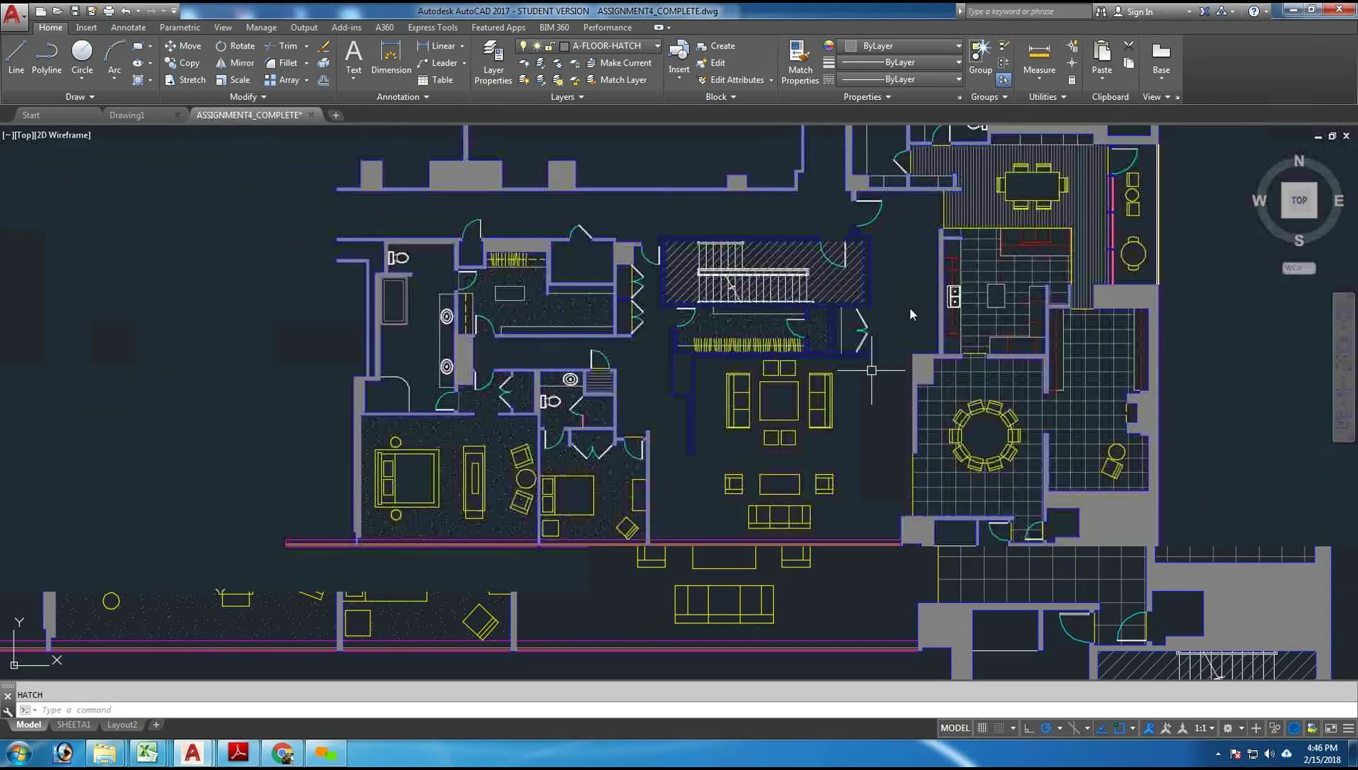
{"action": "scroll", "coordinate": [905, 332], "scroll_direction": "up", "scroll_amount": 3}
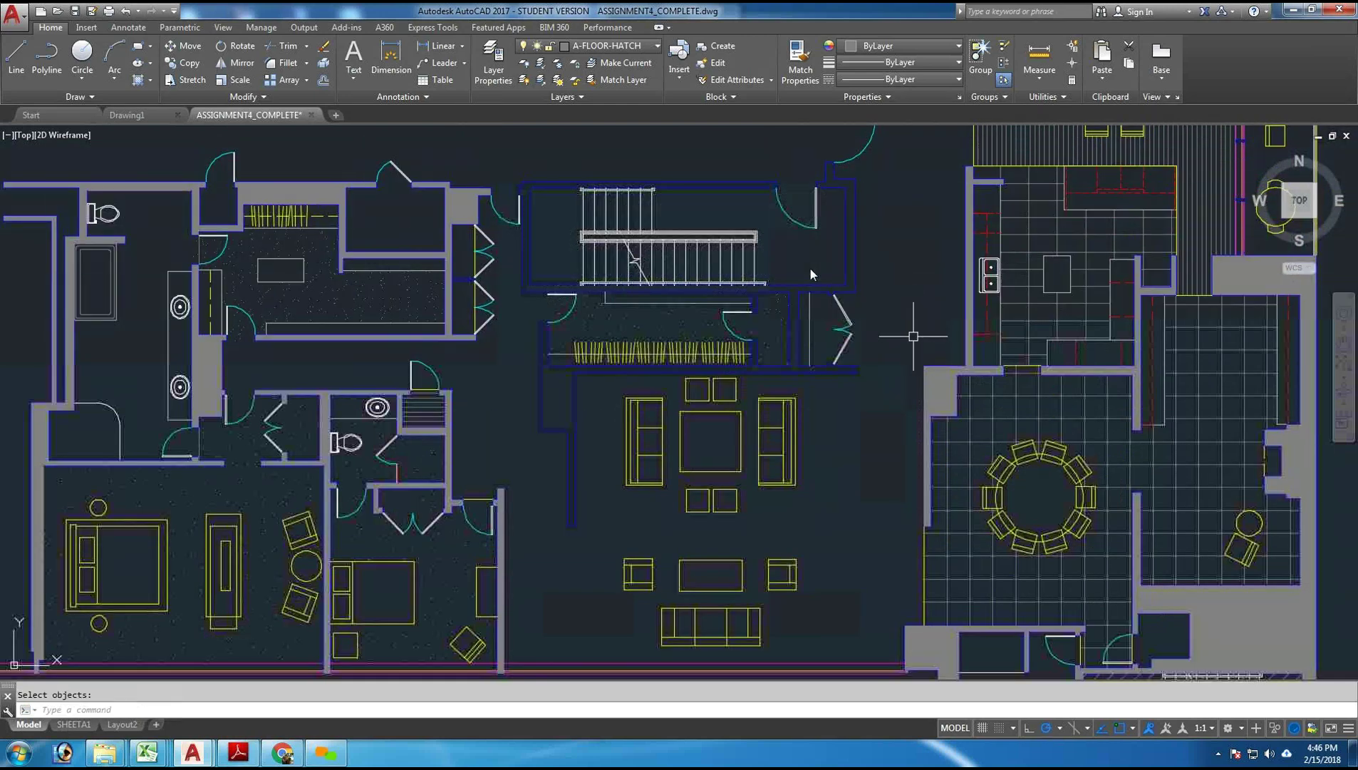
{"action": "scroll", "coordinate": [913, 336], "scroll_direction": "down", "scroll_amount": 3}
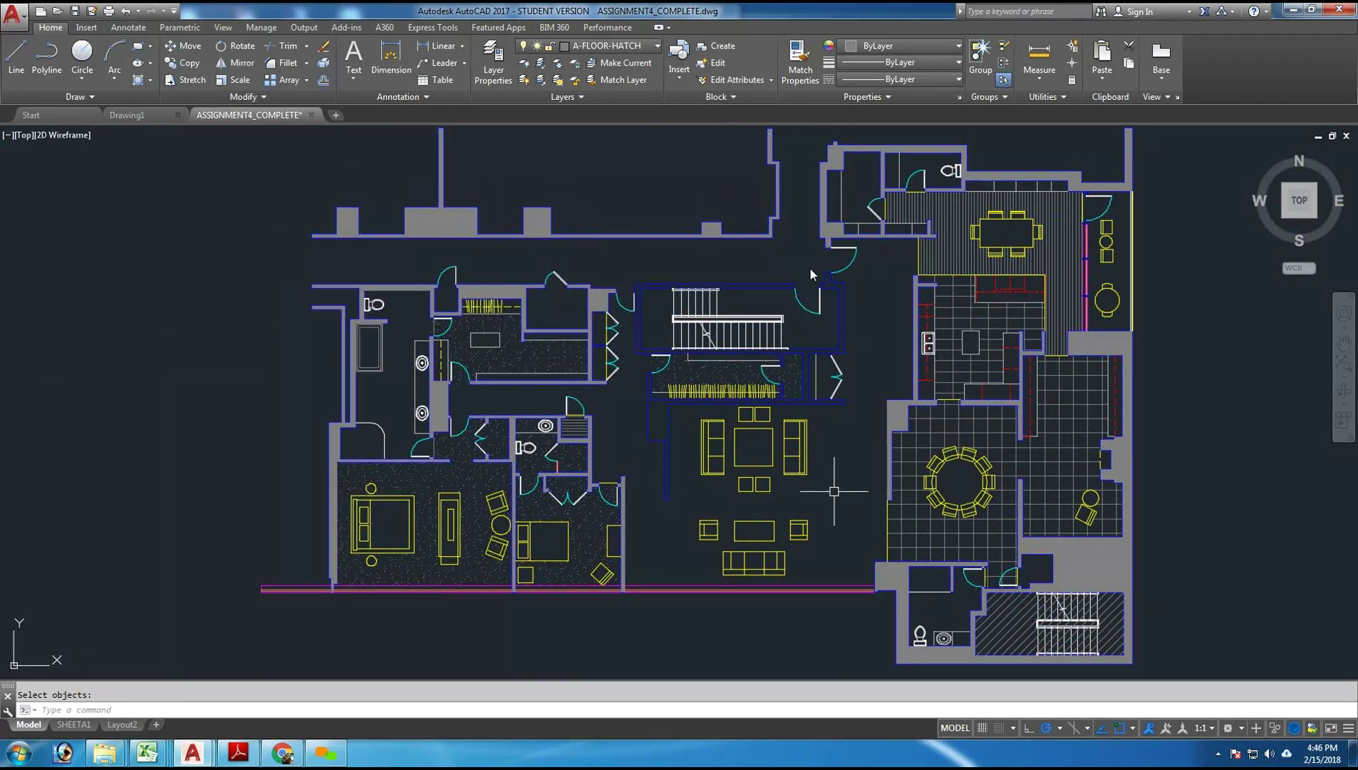
{"action": "scroll", "coordinate": [862, 476], "scroll_direction": "up", "scroll_amount": 2}
{"action": "scroll", "coordinate": [823, 462], "scroll_direction": "down", "scroll_amount": 3}
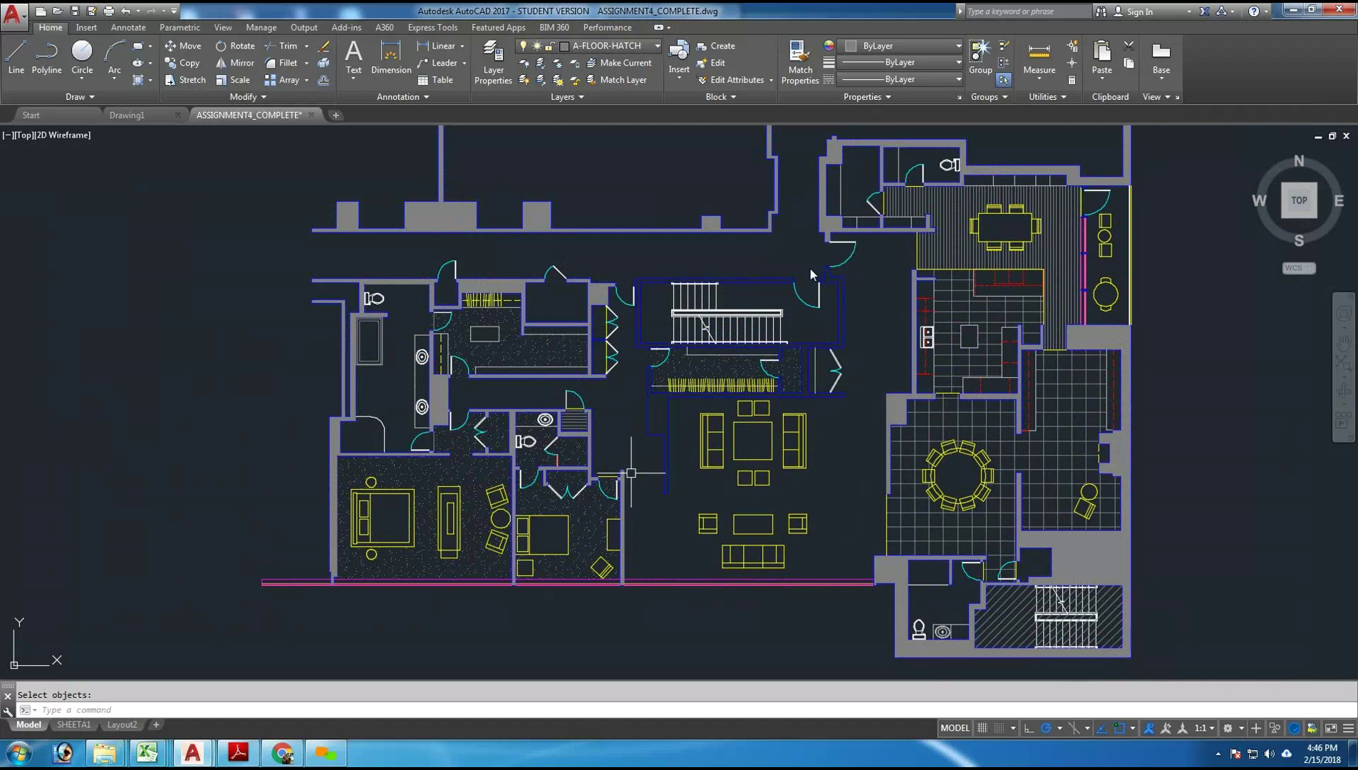
{"action": "scroll", "coordinate": [637, 467], "scroll_direction": "up", "scroll_amount": 2}
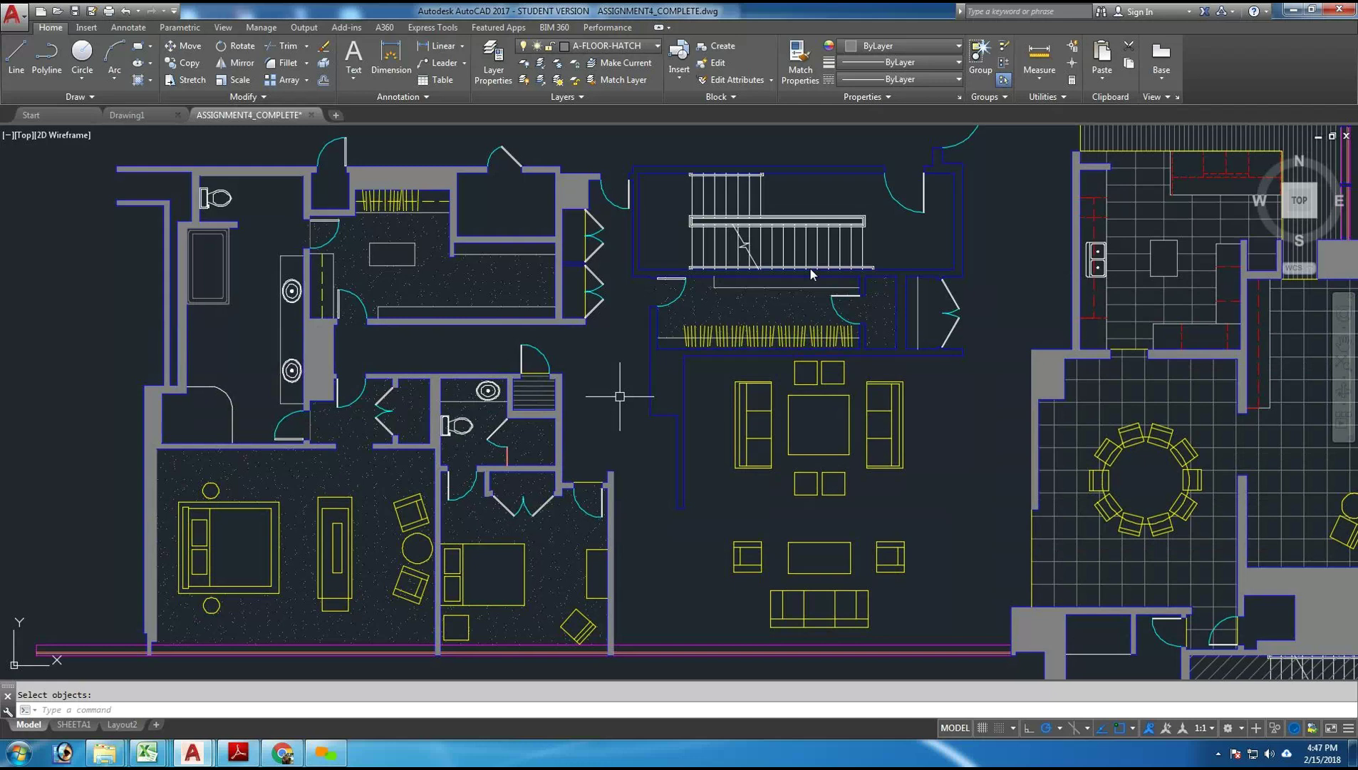
{"action": "middle_click_drag", "start_coordinate": [631, 425], "coordinate": [621, 416]}
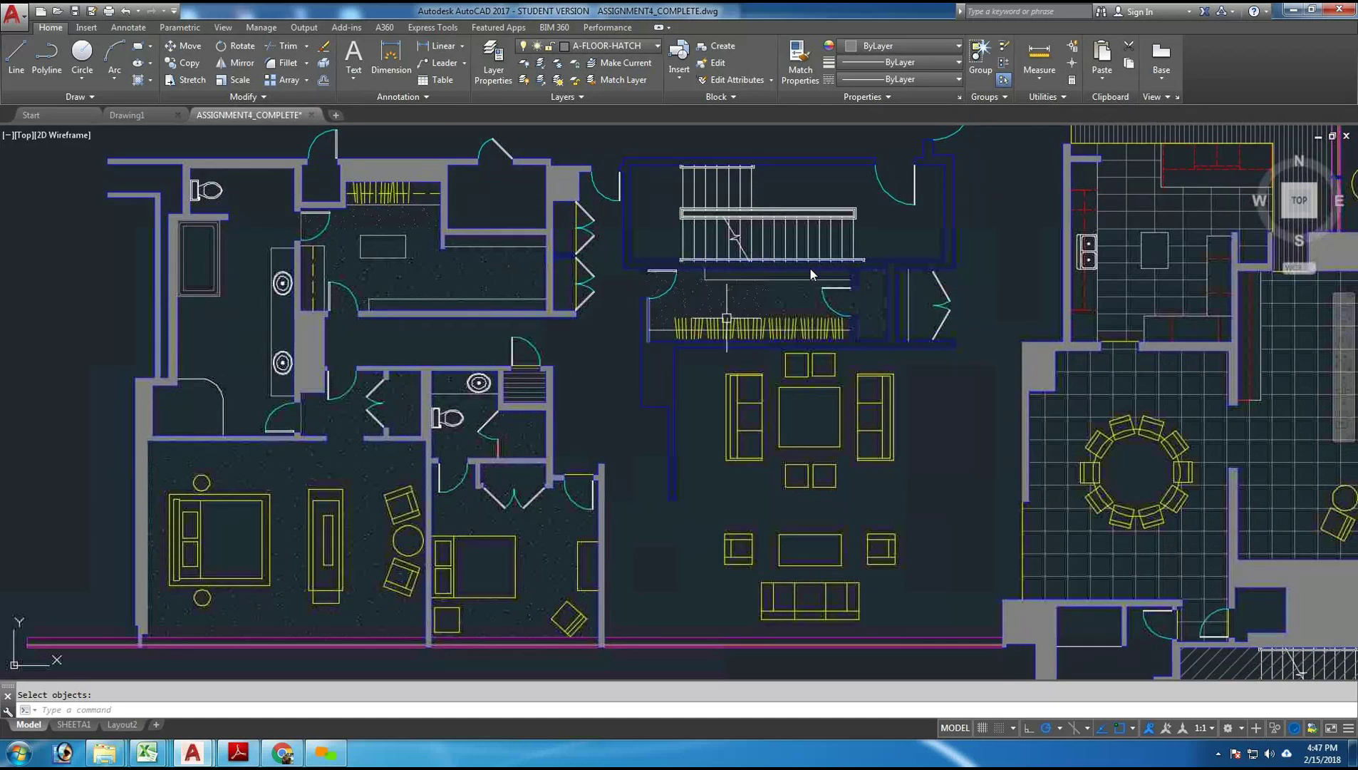
{"action": "scroll", "coordinate": [977, 347], "scroll_direction": "down", "scroll_amount": 4}
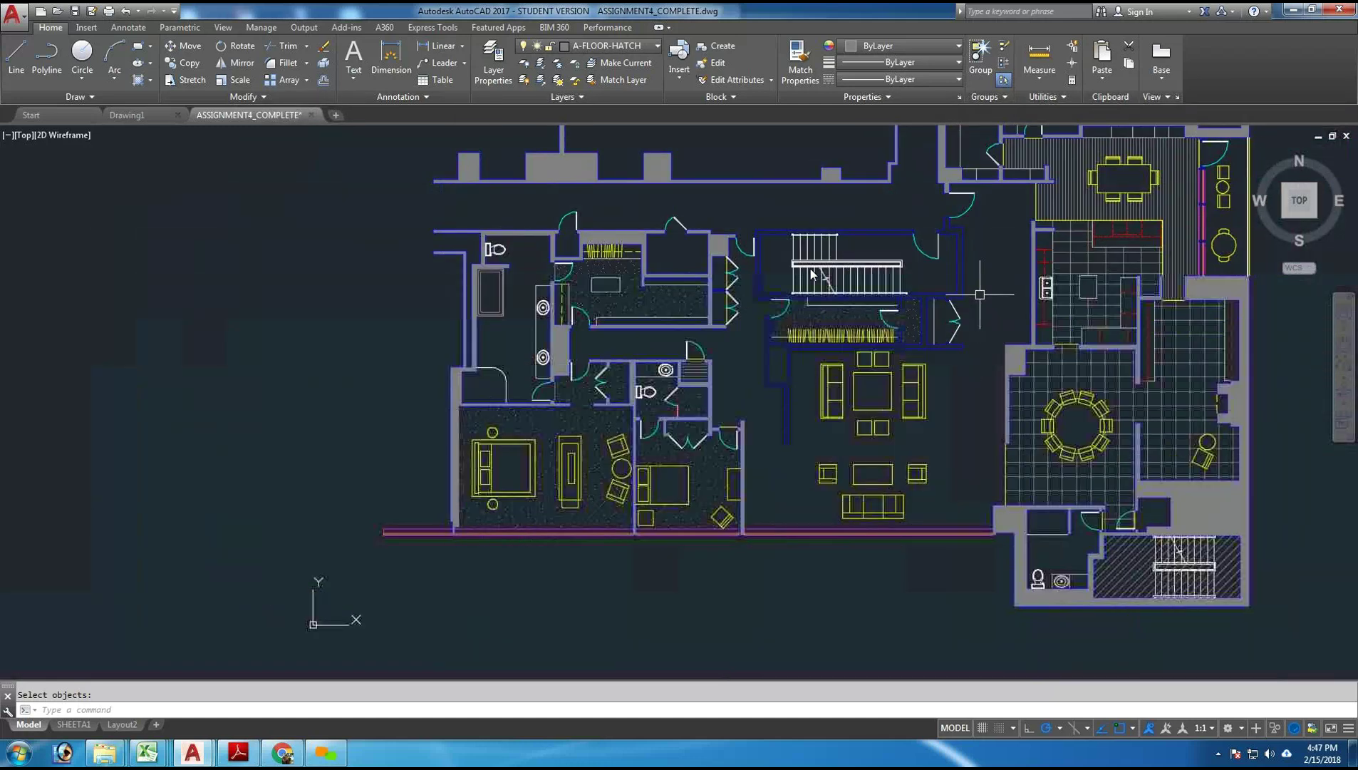
{"action": "scroll", "coordinate": [980, 296], "scroll_direction": "up", "scroll_amount": 4}
{"action": "scroll", "coordinate": [980, 295], "scroll_direction": "down", "scroll_amount": 3}
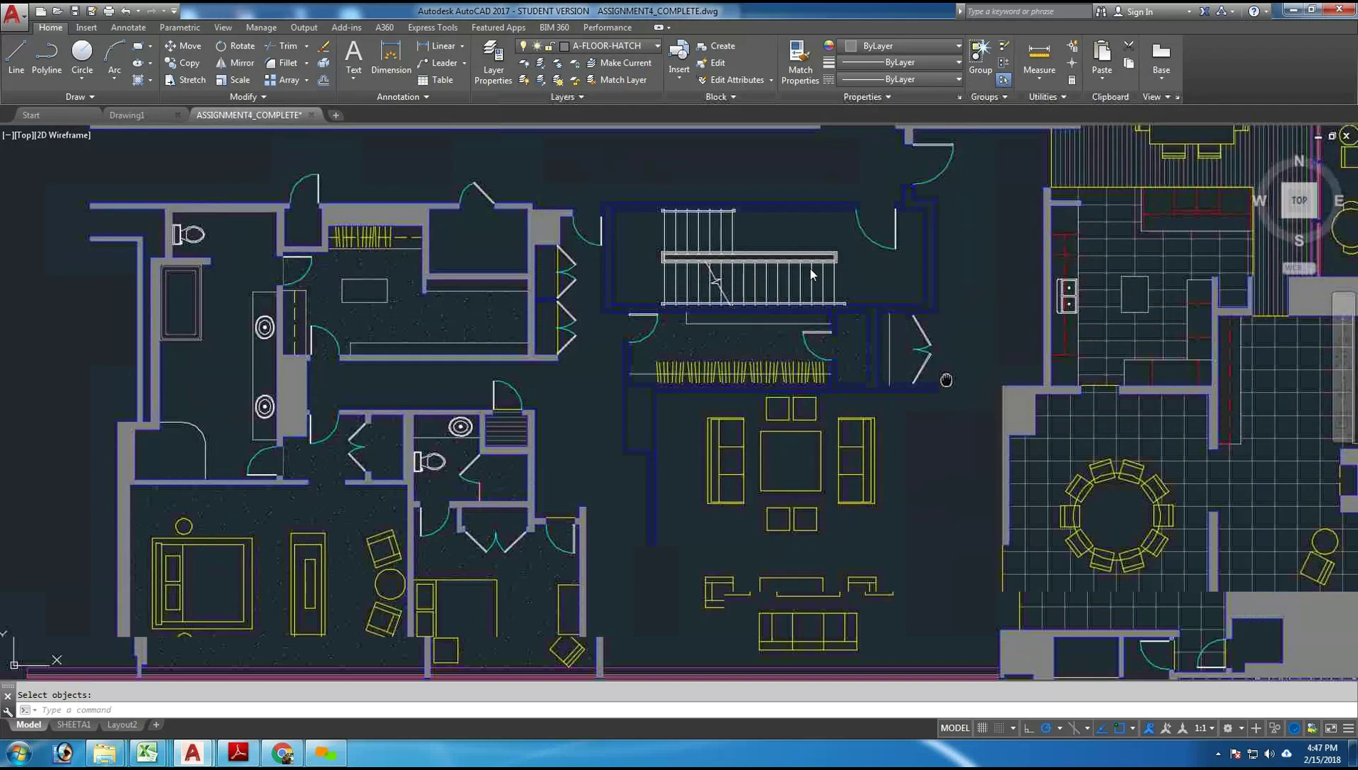
{"action": "middle_click_drag", "start_coordinate": [926, 436], "coordinate": [793, 434]}
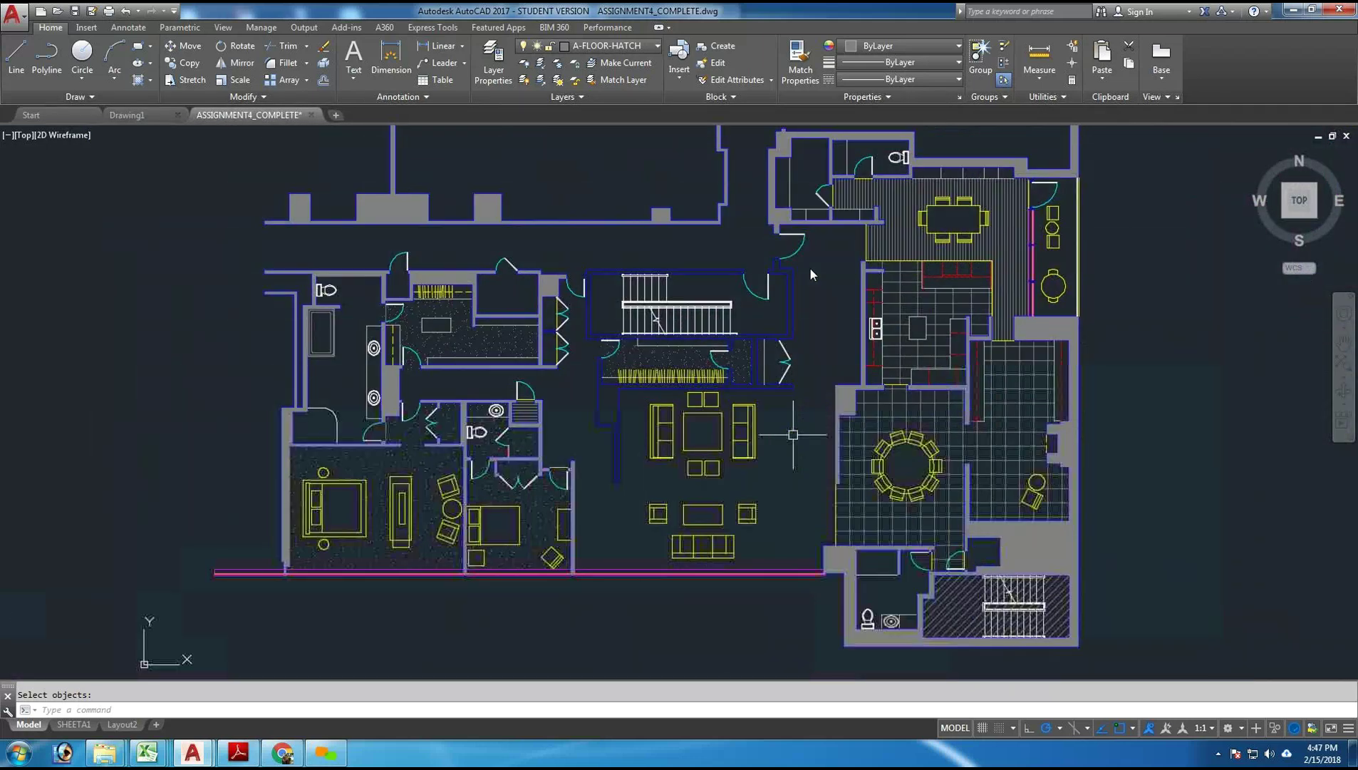
- Start a hatch, preview it inside the living area, then return to picking fill points
{"action": "type", "text": "batch"}
{"action": "key", "text": "Return"}
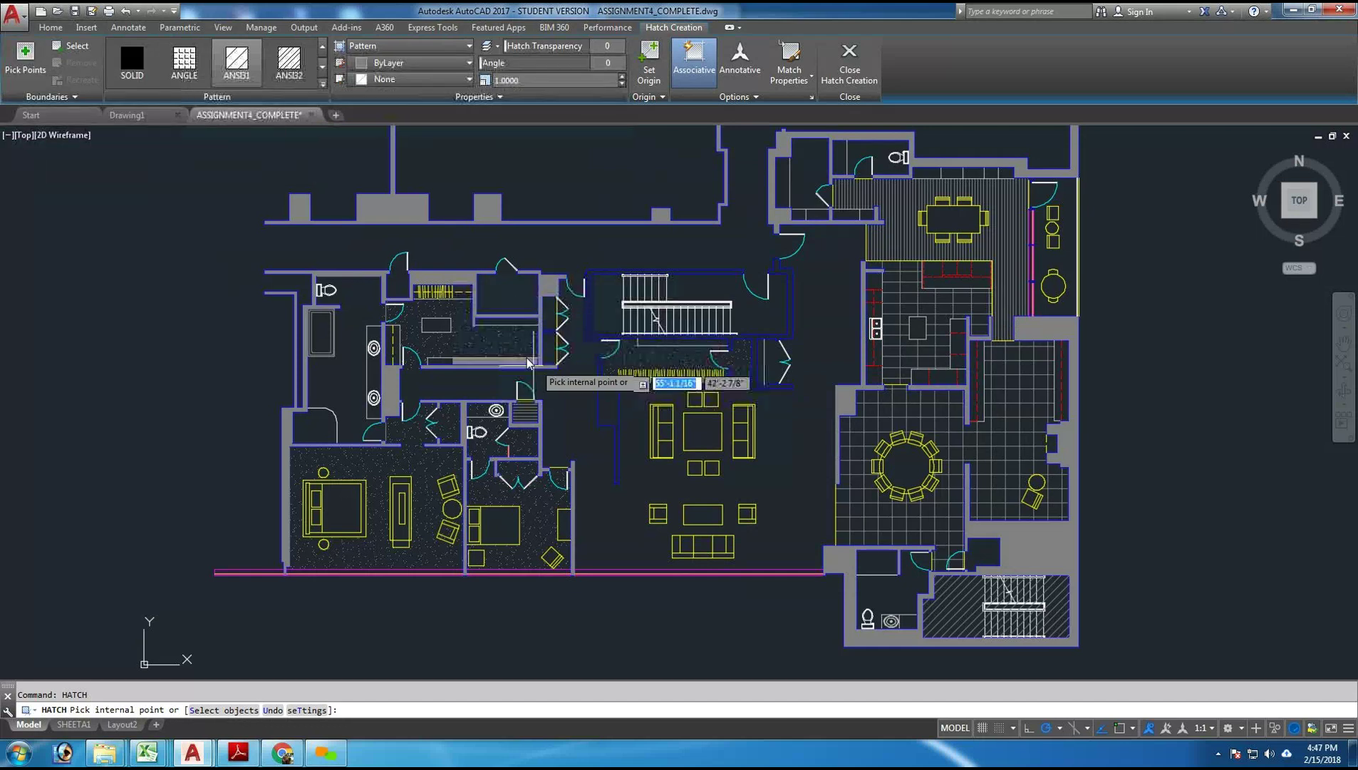
{"action": "left_click", "coordinate": [604, 464]}
{"action": "scroll", "coordinate": [604, 464], "scroll_direction": "up", "scroll_amount": 4}
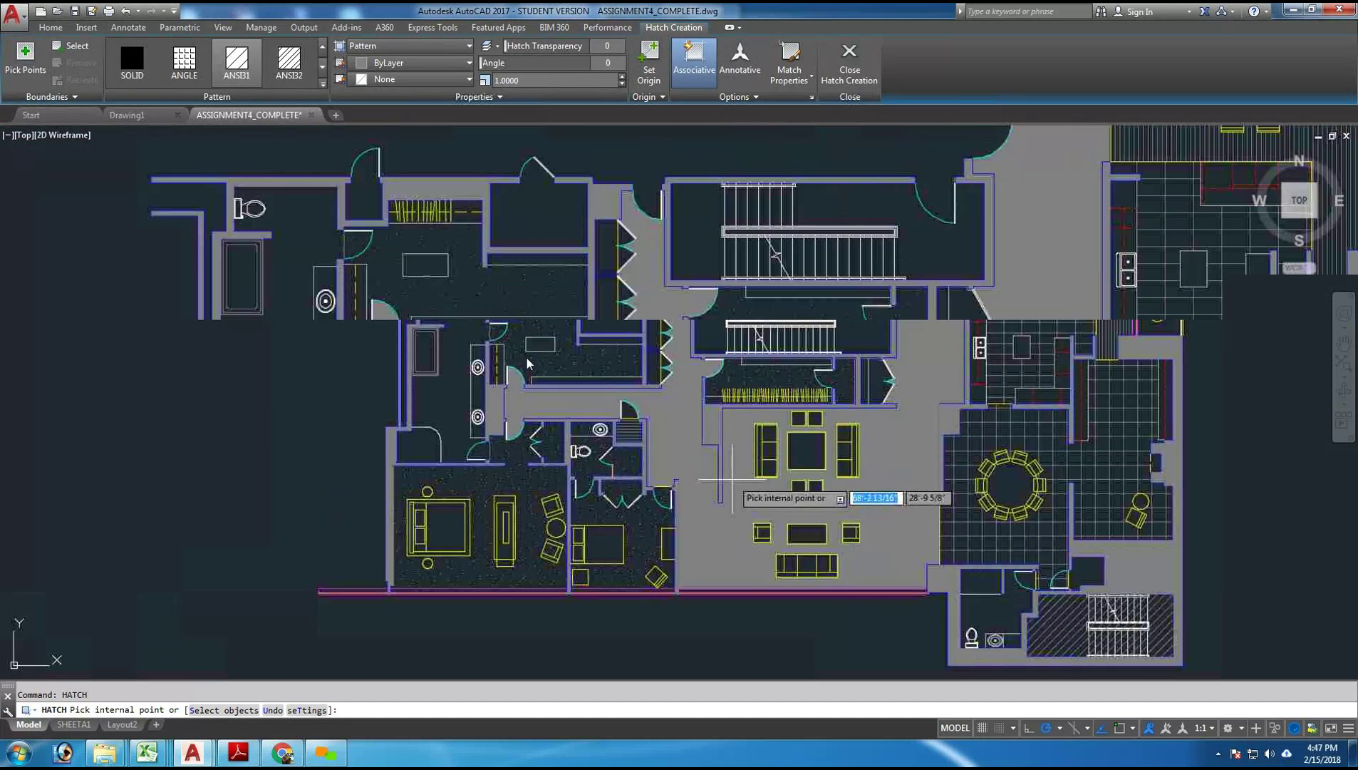
{"action": "middle_click_drag", "start_coordinate": [706, 466], "coordinate": [676, 447]}
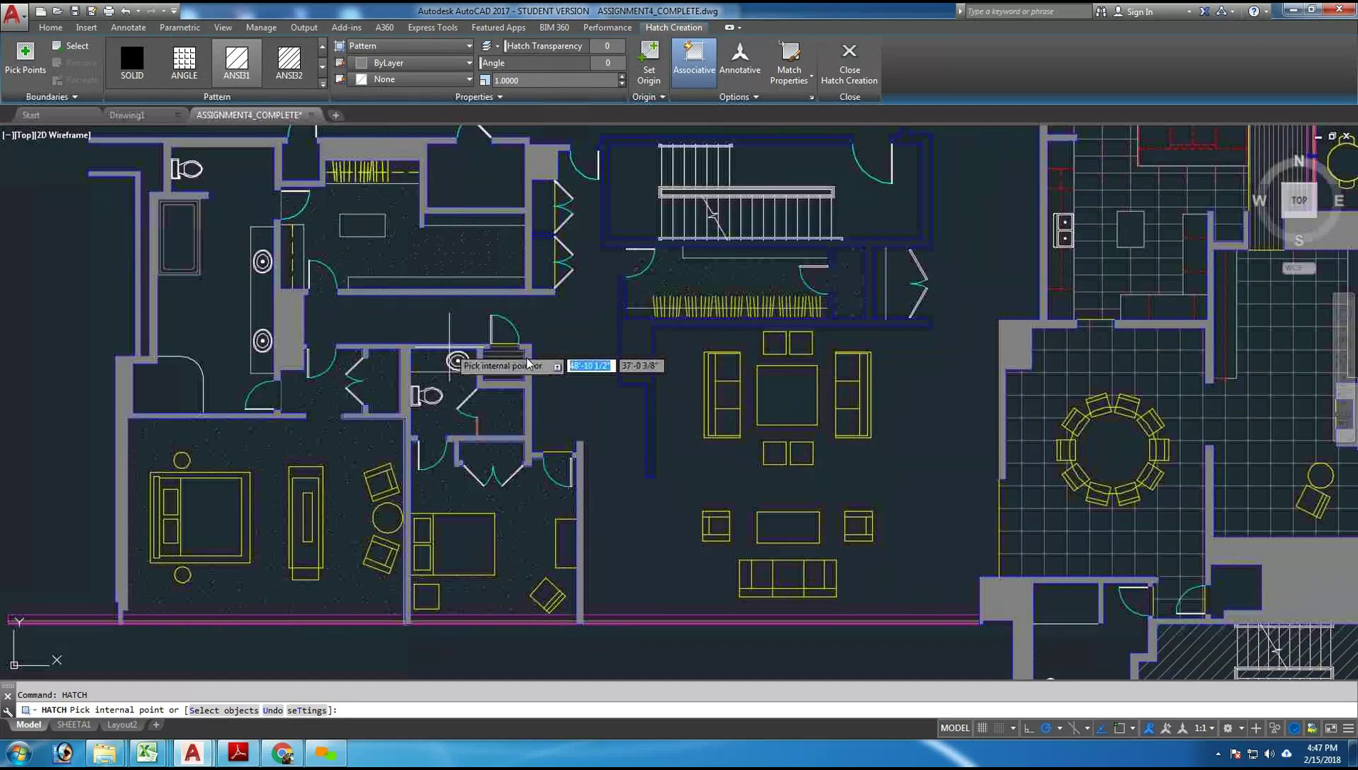
{"action": "left_click", "coordinate": [35, 69]}
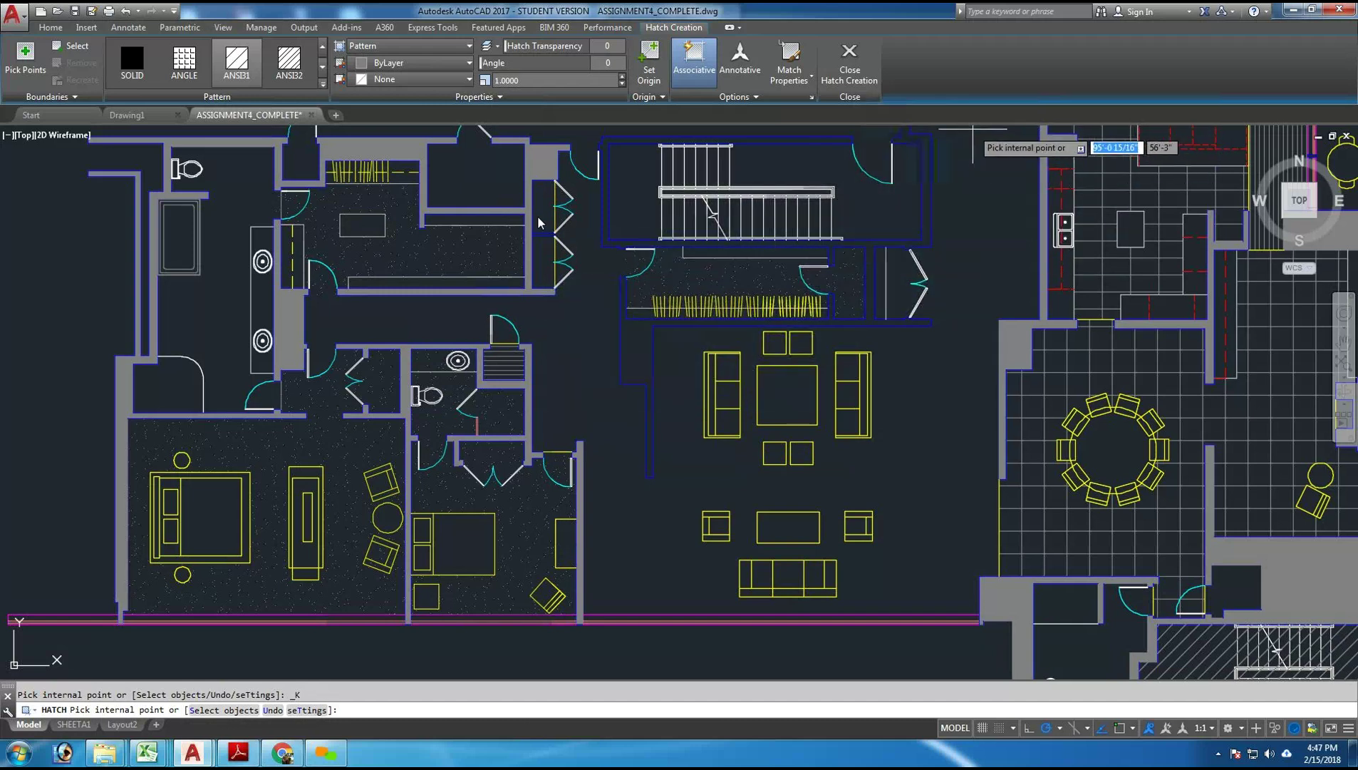
{"action": "middle_click_drag", "start_coordinate": [990, 143], "coordinate": [984, 207]}
{"action": "scroll", "coordinate": [604, 201], "scroll_direction": "down", "scroll_amount": 4}
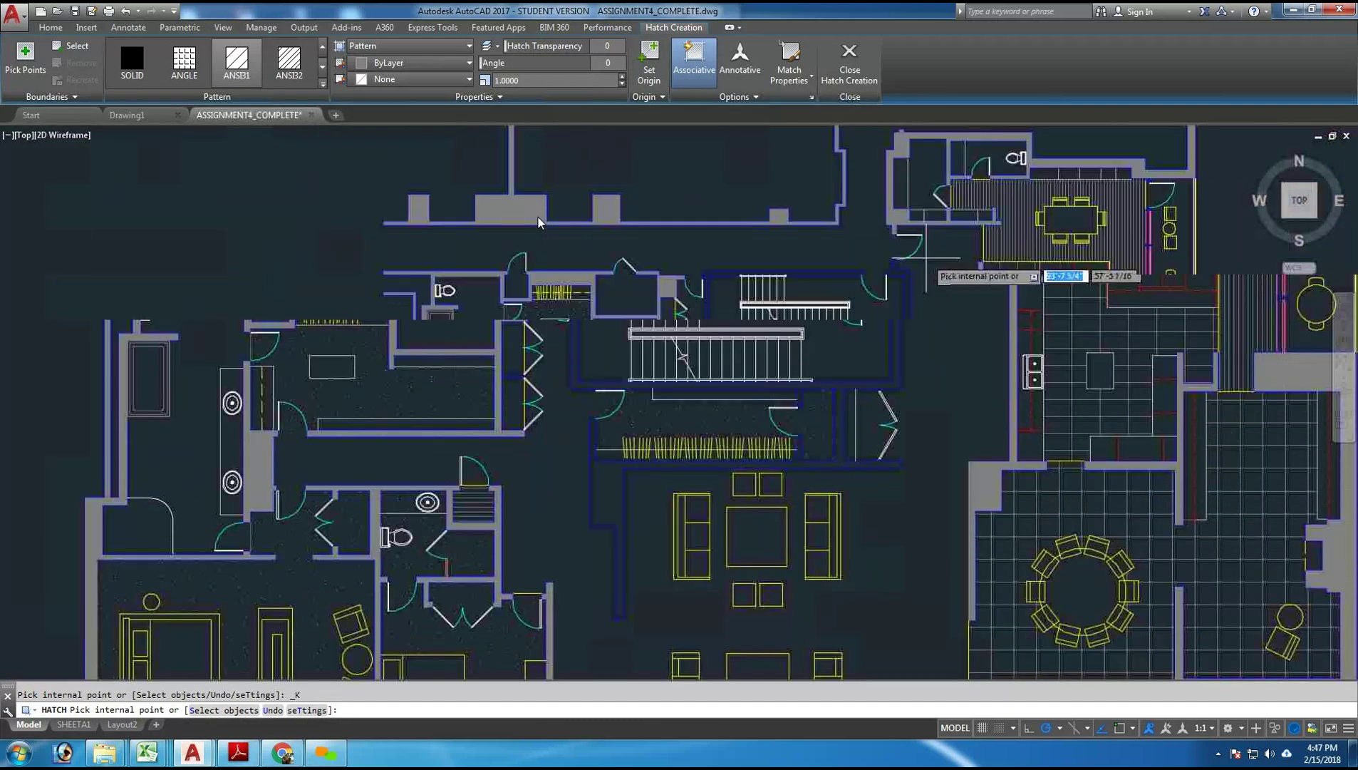
- Cancel the unfinished hatch and window-zoom into the left rooms
{"action": "type", "text": "w"}
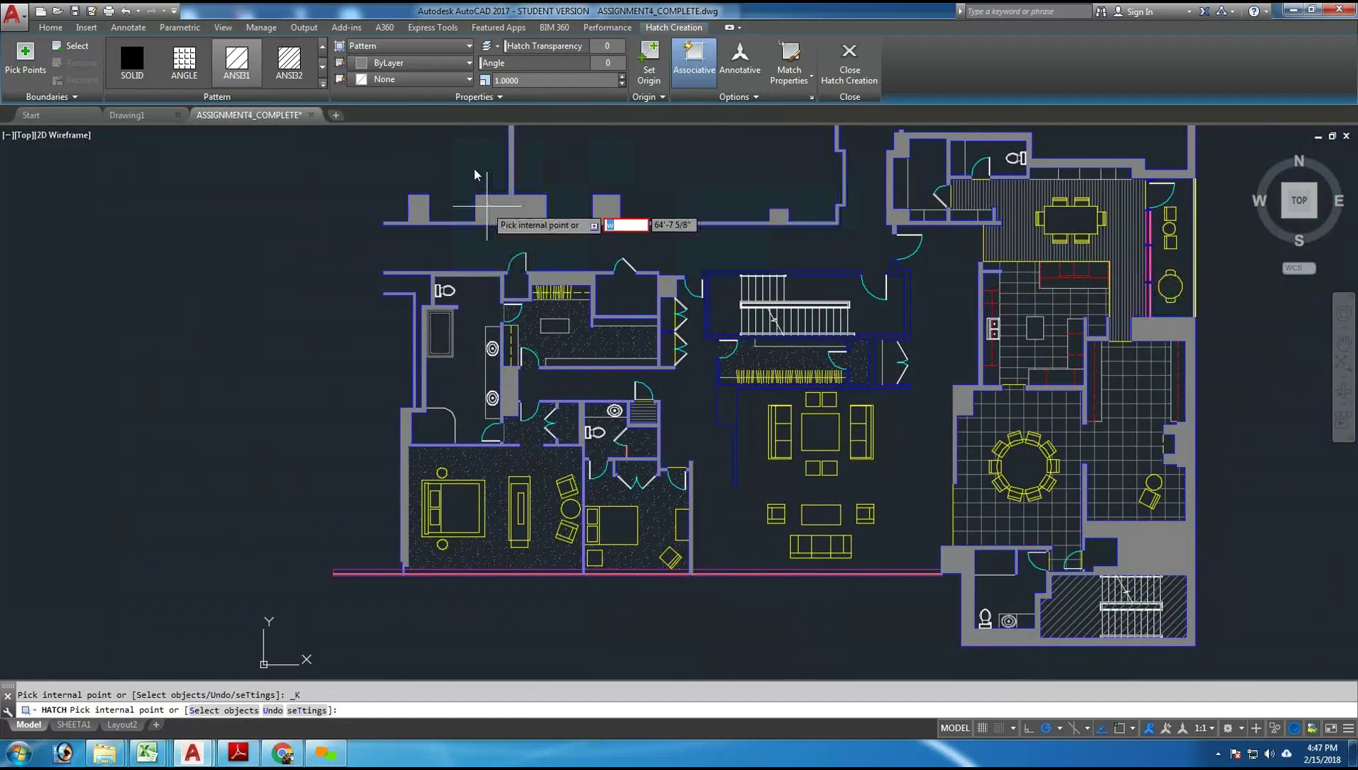
{"action": "key", "text": "Escape"}
{"action": "type", "text": "z"}
{"action": "key", "text": "Return"}
{"action": "type", "text": "w"}
{"action": "key", "text": "Return"}
{"action": "left_click", "coordinate": [465, 169]}
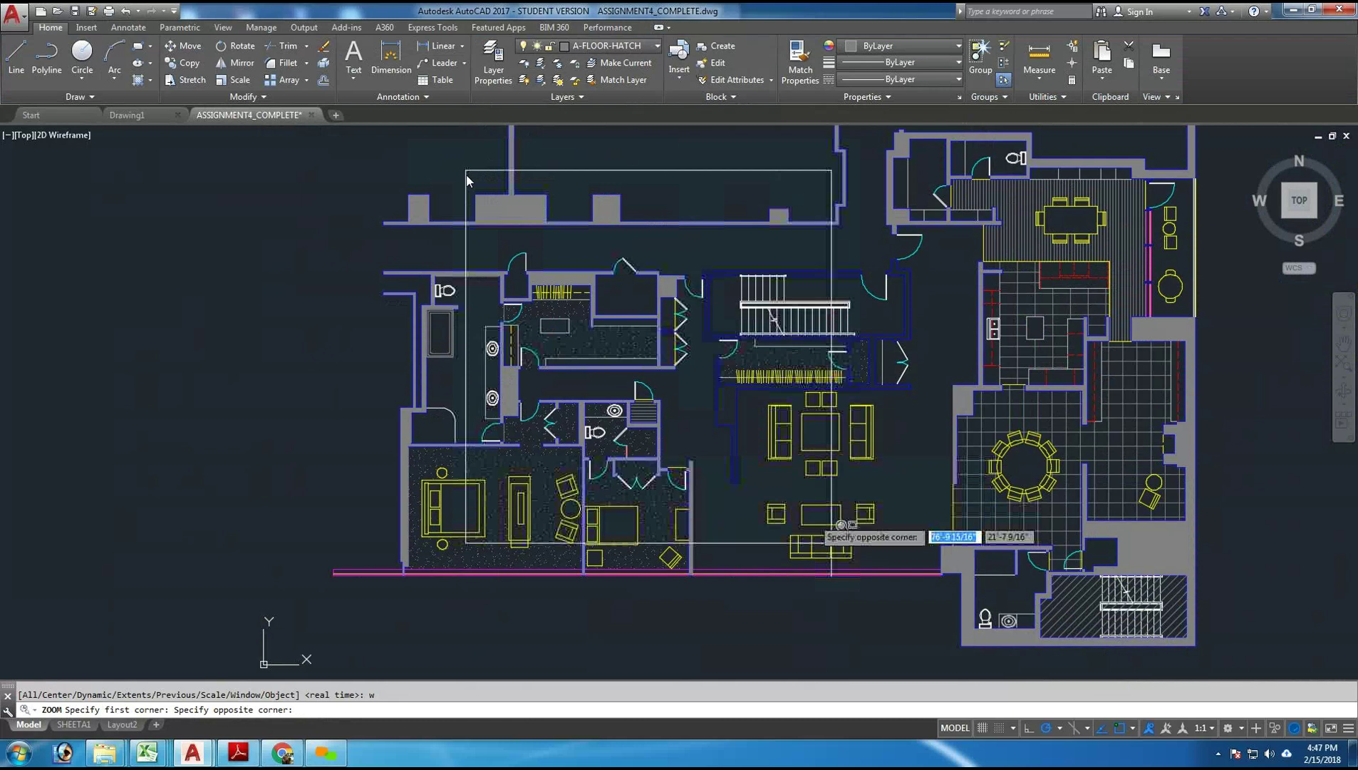
{"action": "left_click", "coordinate": [1023, 575]}
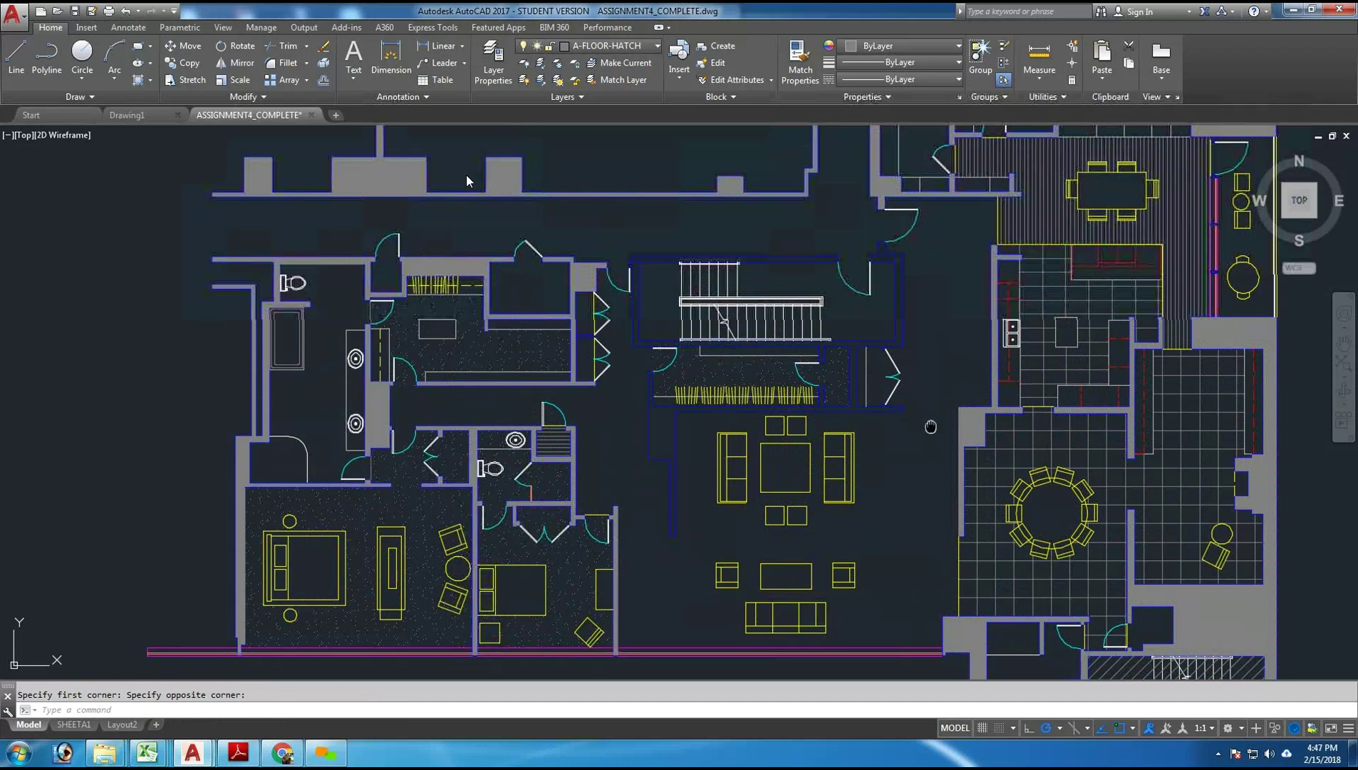
{"action": "middle_click_drag", "start_coordinate": [935, 438], "coordinate": [922, 420]}
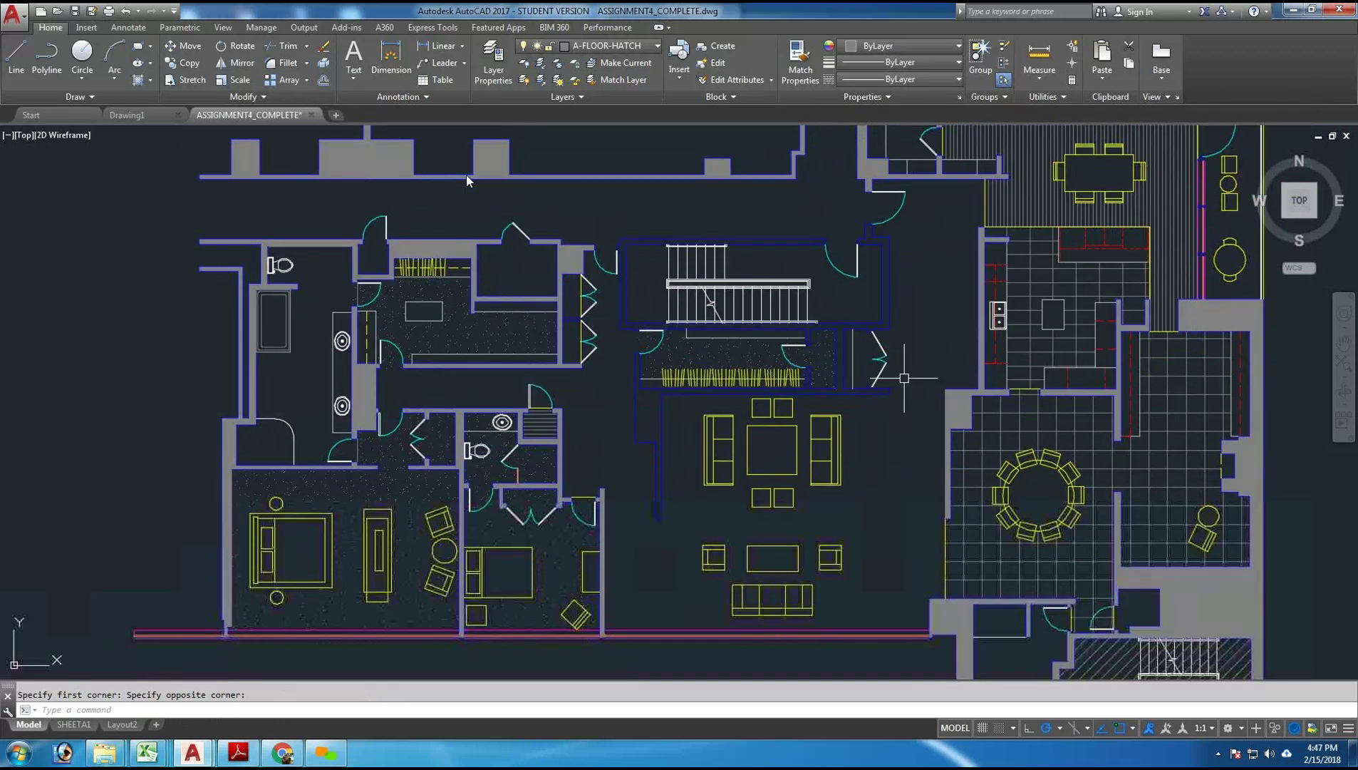
{"action": "scroll", "coordinate": [904, 377], "scroll_direction": "up", "scroll_amount": 2}
{"action": "scroll", "coordinate": [905, 378], "scroll_direction": "down", "scroll_amount": 1}
- Restart hatching with BH and pick the central hall as the fill area
{"action": "key", "text": "Escape"}
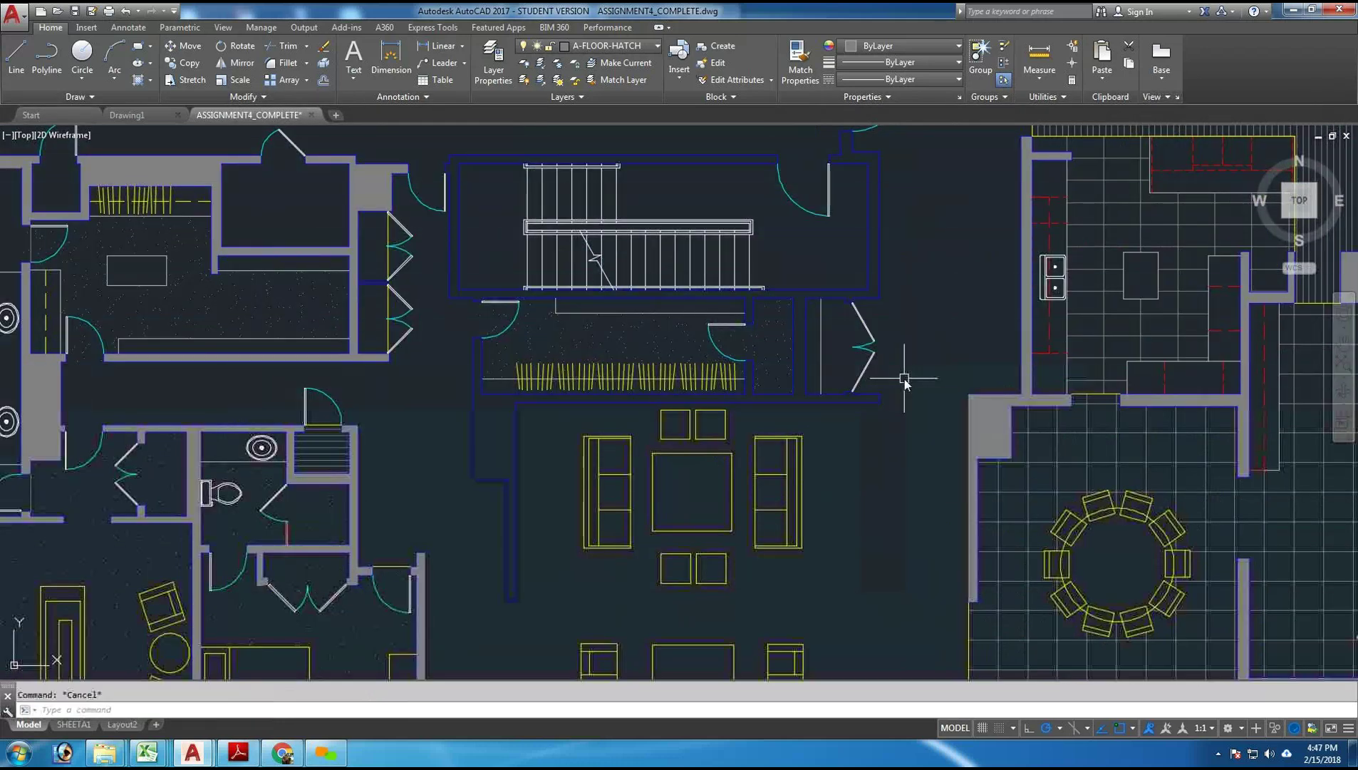
{"action": "scroll", "coordinate": [904, 378], "scroll_direction": "down", "scroll_amount": 2}
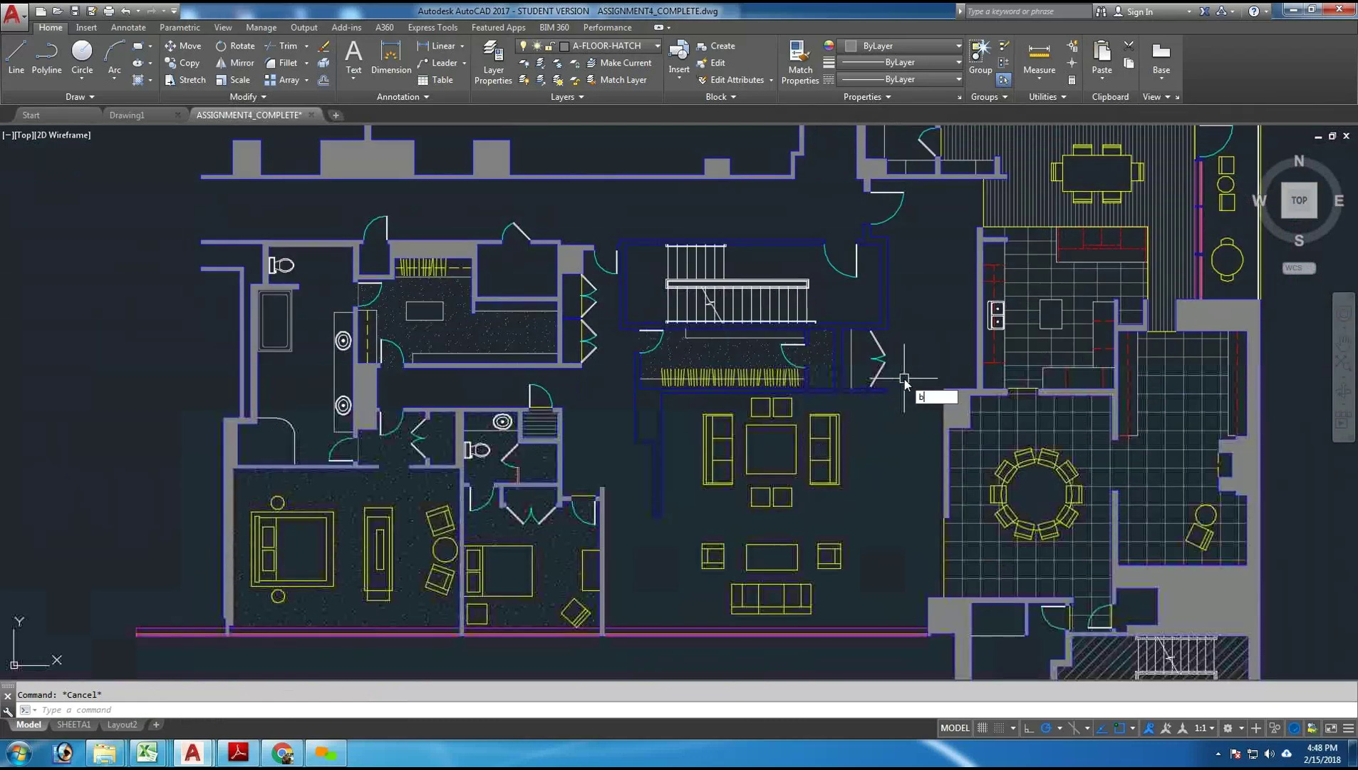
{"action": "type", "text": "bh"}
{"action": "key", "text": "Return"}
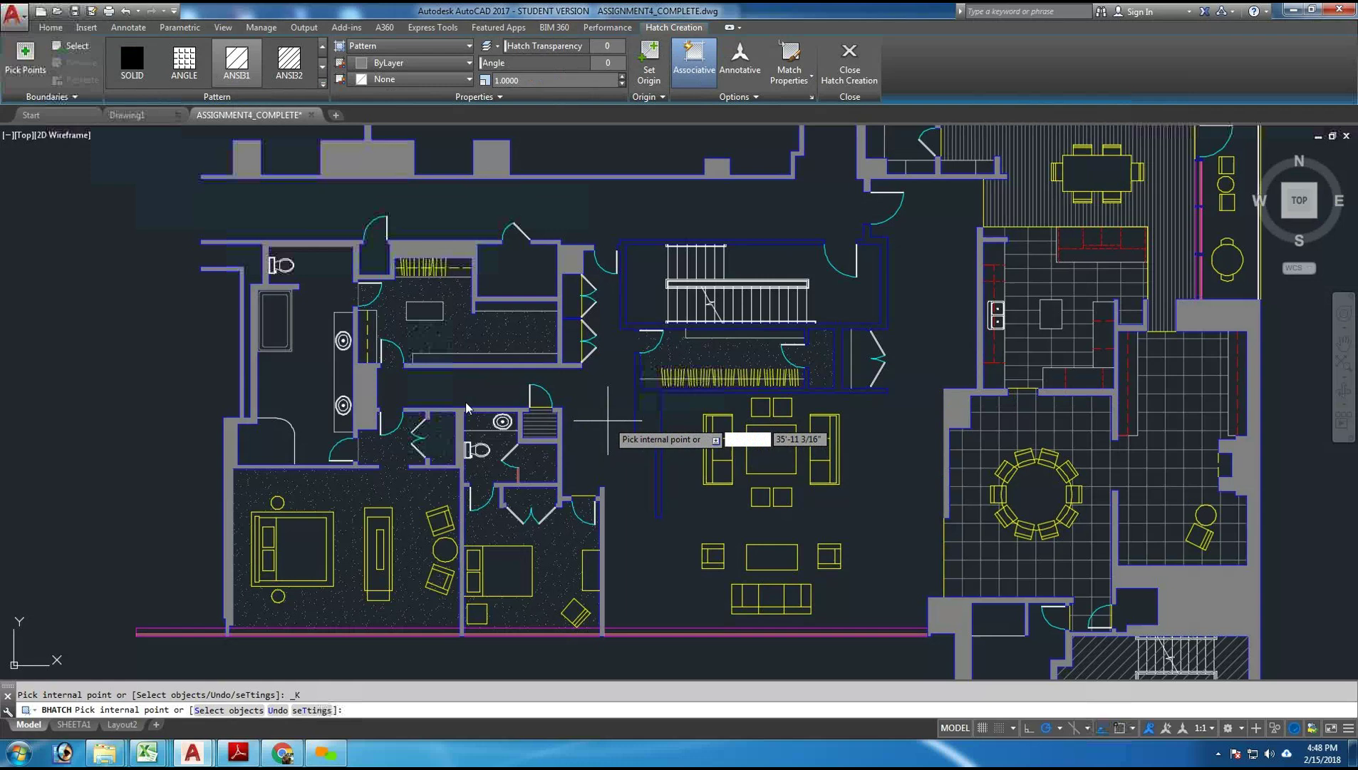
{"action": "left_click", "coordinate": [636, 519]}
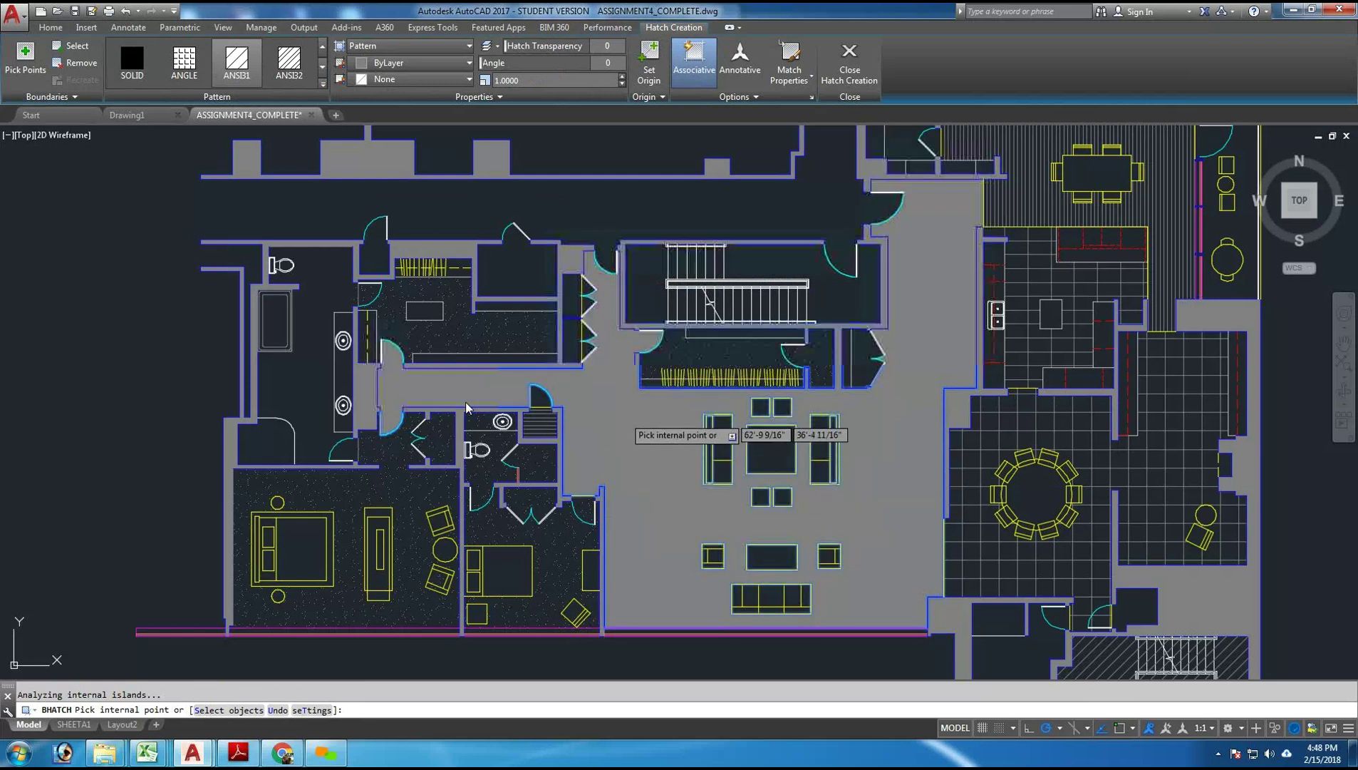
- Select the newly placed lounge hatch and delete it
{"action": "key", "text": "Escape"}
{"action": "left_click", "coordinate": [600, 415]}
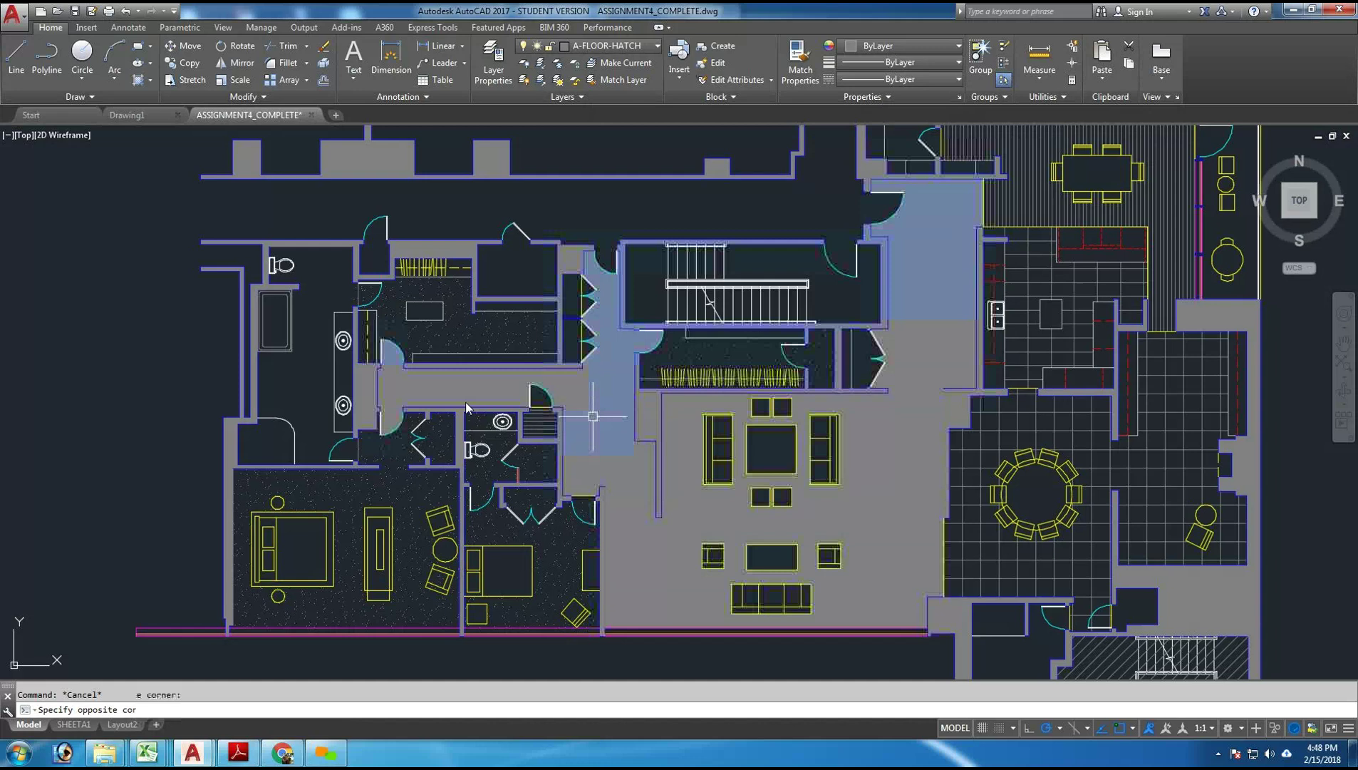
{"action": "left_click", "coordinate": [601, 387]}
{"action": "key", "text": "Delete"}
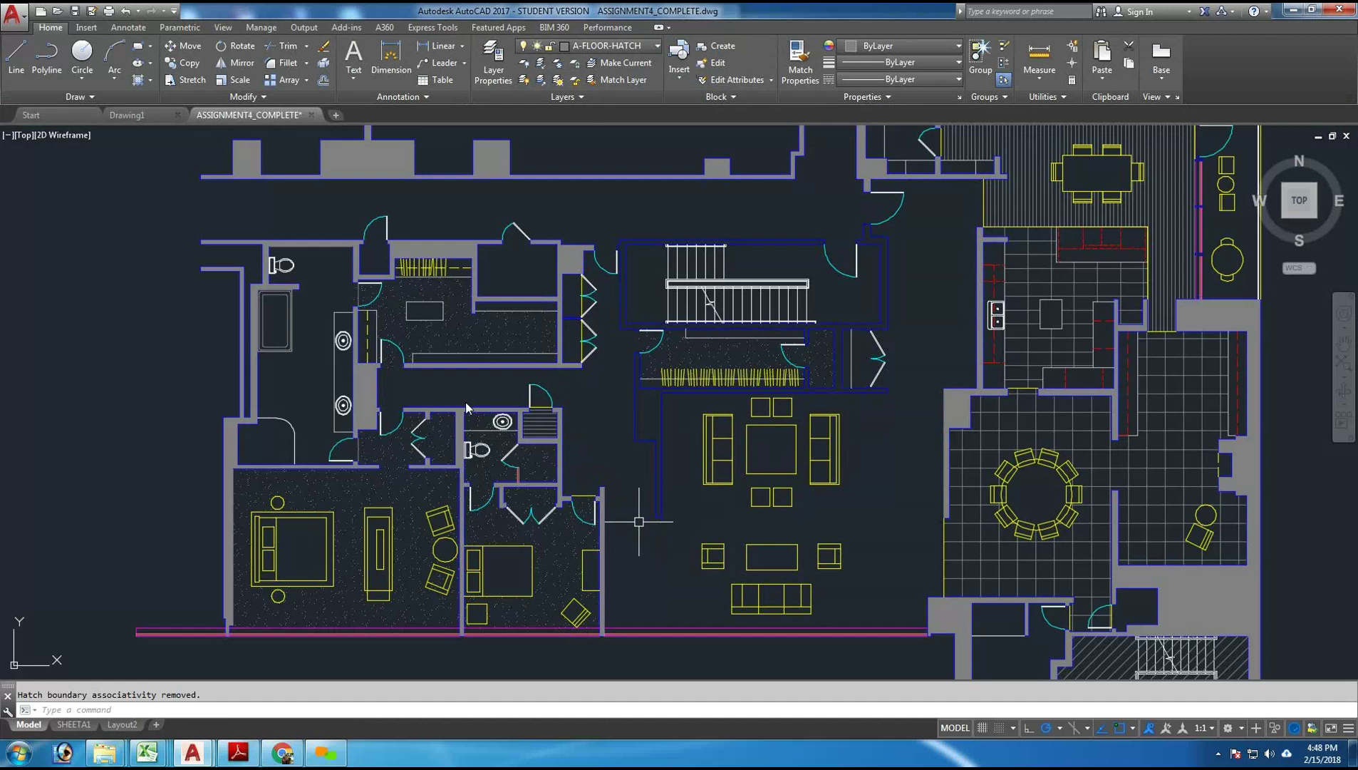
{"action": "middle_click_drag", "start_coordinate": [624, 534], "coordinate": [668, 509]}
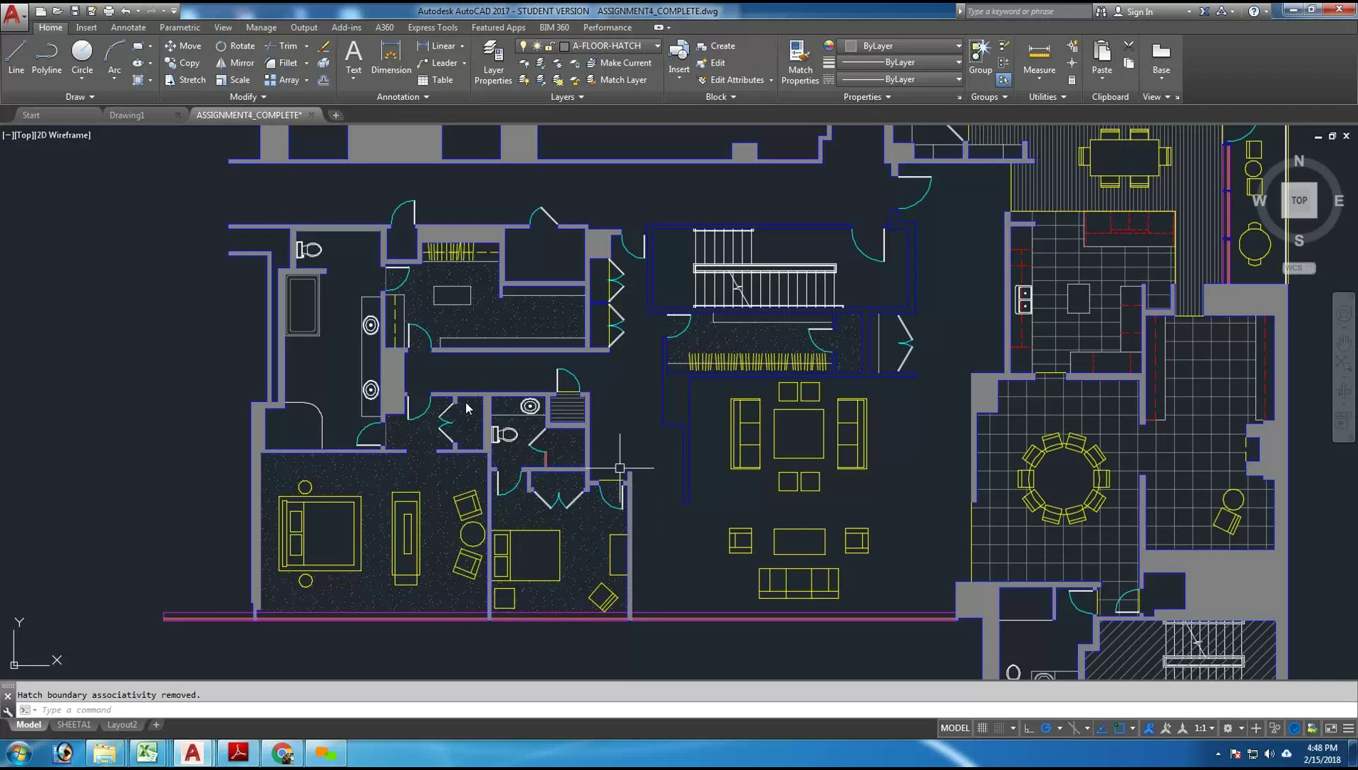
- Bring the bathroom doorways into view and make A-FLOOR the current layer
{"action": "scroll", "coordinate": [620, 468], "scroll_direction": "up", "scroll_amount": 5}
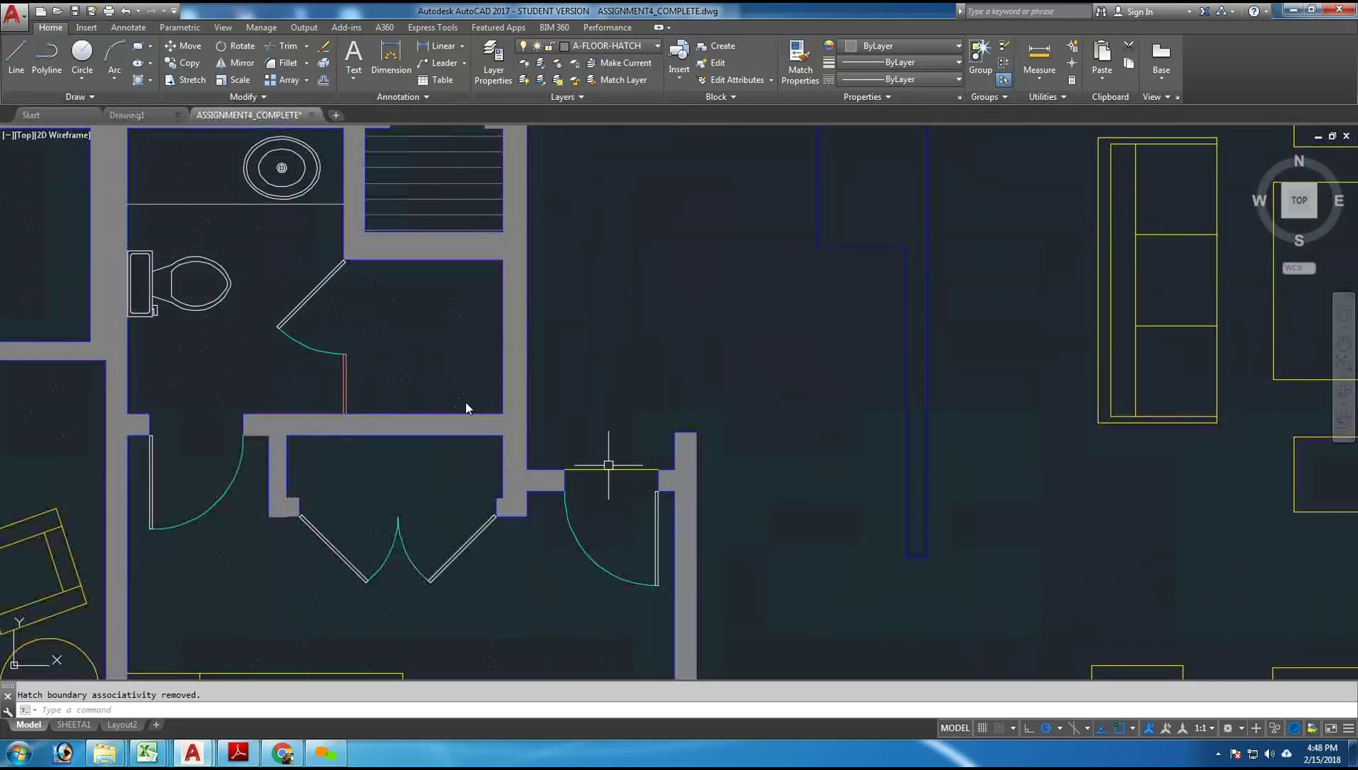
{"action": "middle_click_drag", "start_coordinate": [614, 168], "coordinate": [672, 388]}
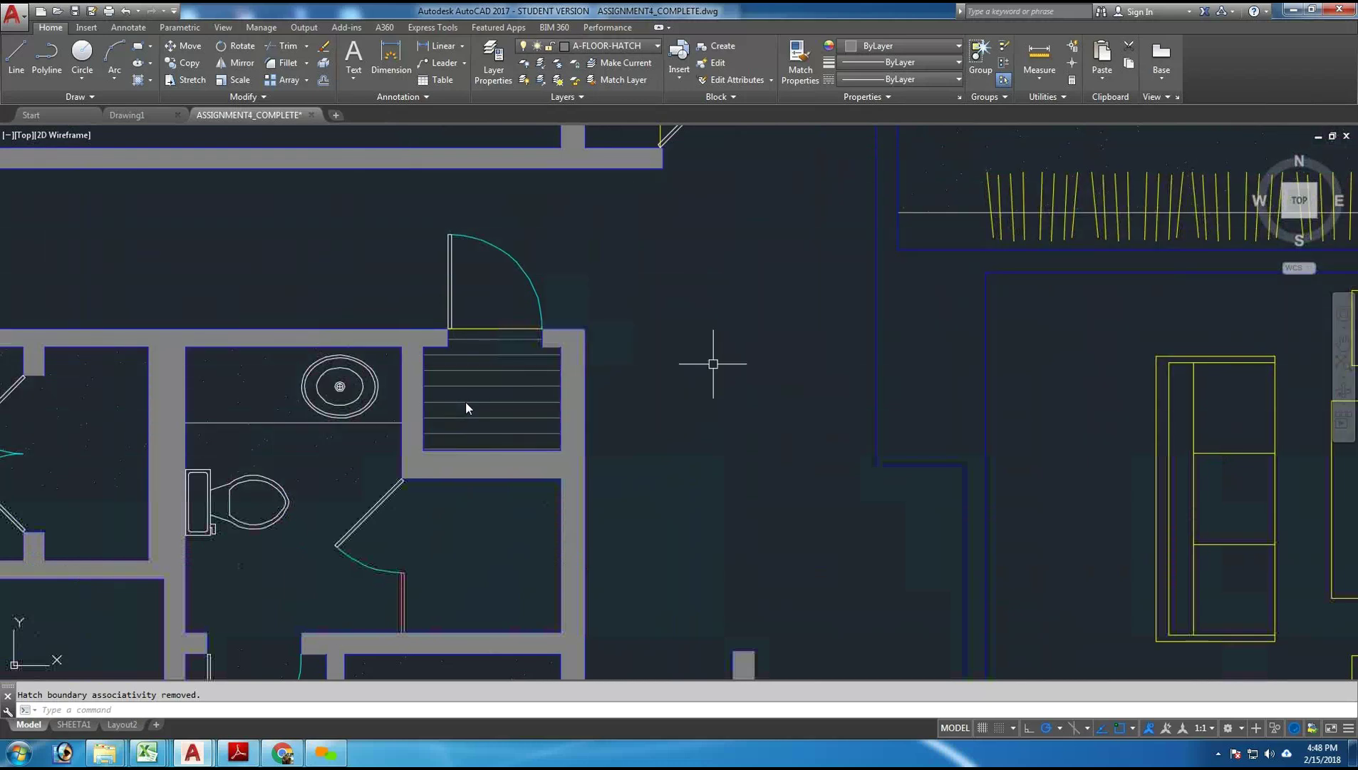
{"action": "scroll", "coordinate": [712, 364], "scroll_direction": "down", "scroll_amount": 4}
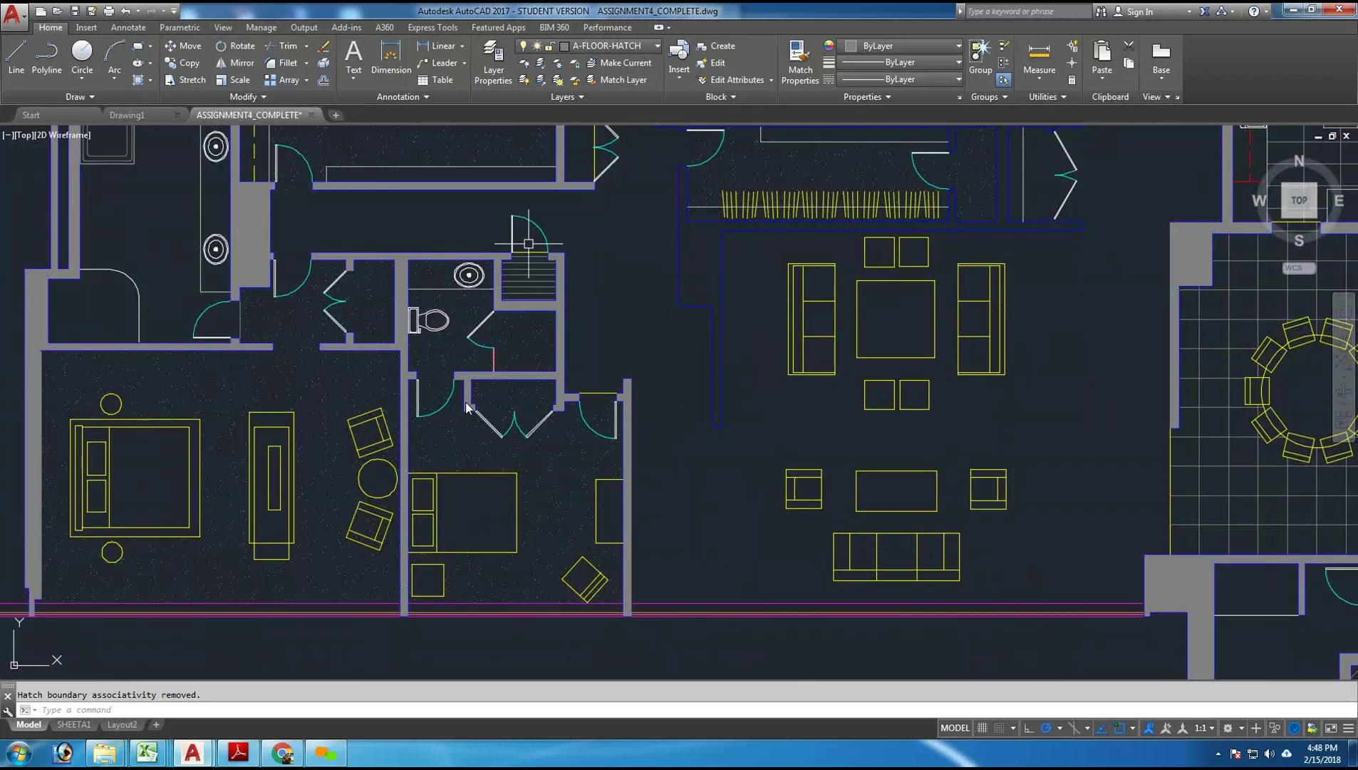
{"action": "middle_click_drag", "start_coordinate": [643, 318], "coordinate": [667, 403]}
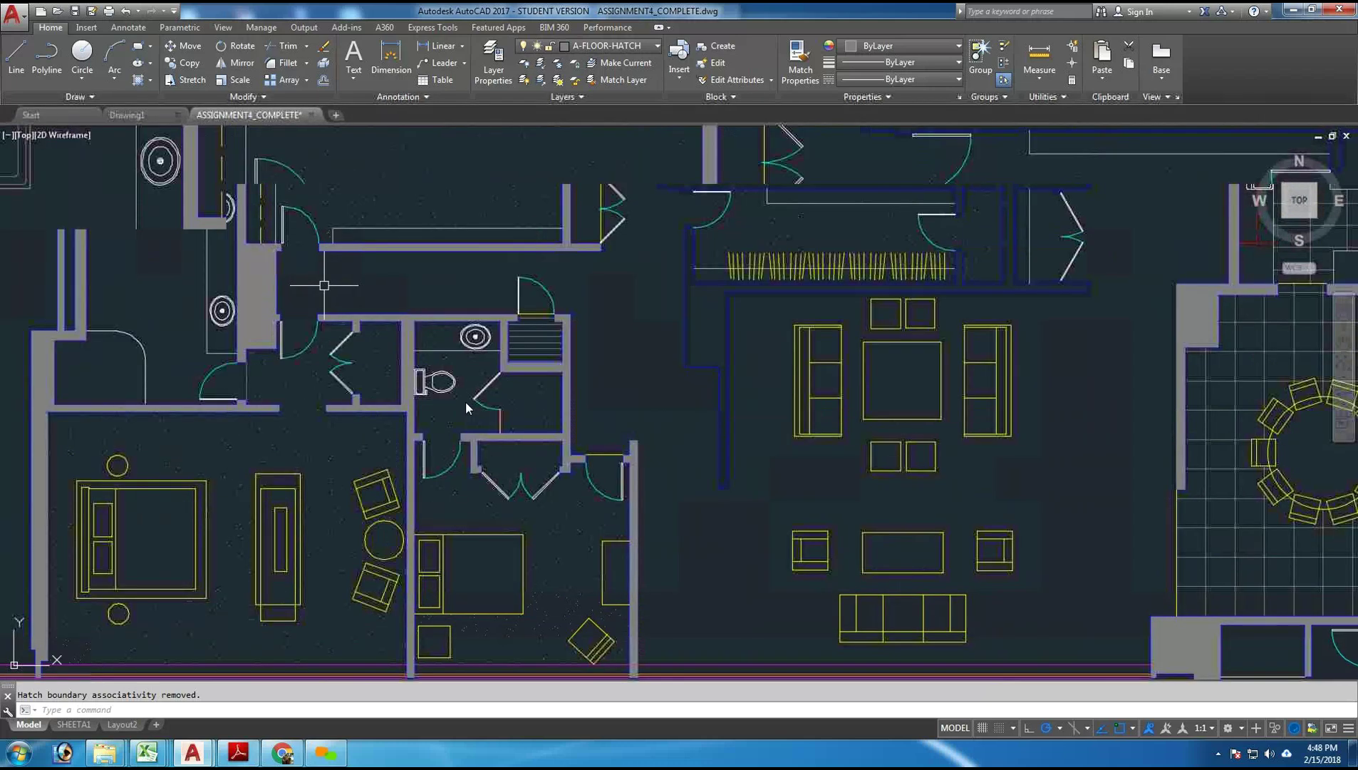
{"action": "scroll", "coordinate": [324, 285], "scroll_direction": "up", "scroll_amount": 6}
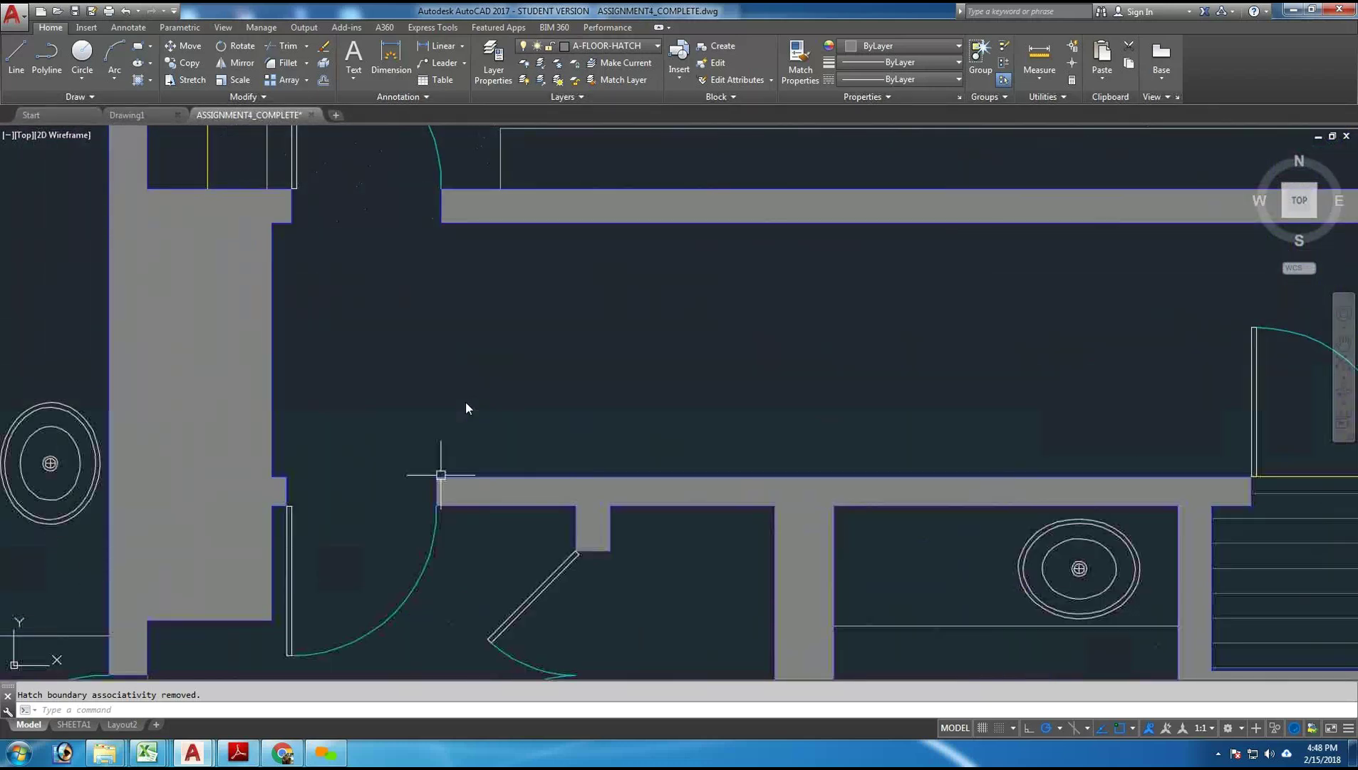
{"action": "left_click", "coordinate": [617, 43]}
{"action": "left_click", "coordinate": [611, 199]}
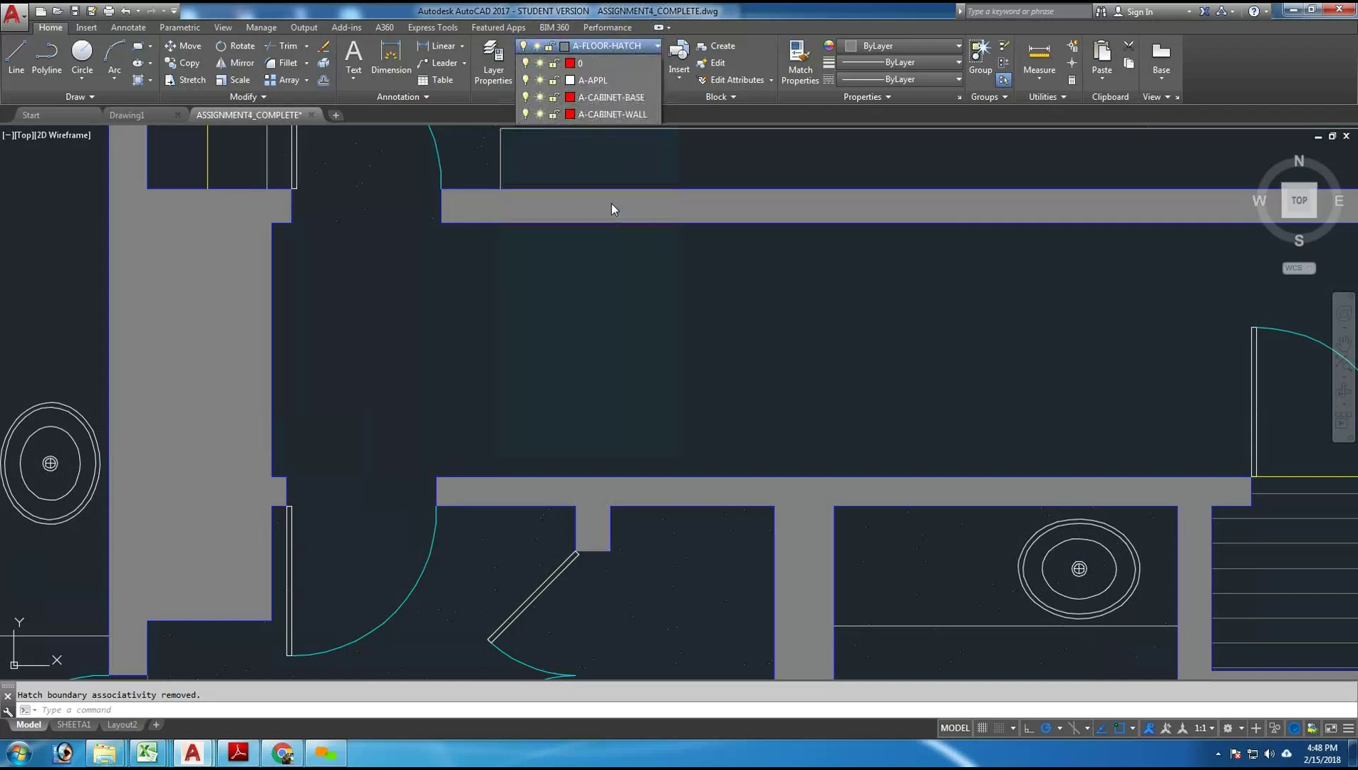
- Draw lines closing the upper and lower doorway openings along the walls
{"action": "type", "text": "l"}
{"action": "key", "text": "Return"}
{"action": "left_click", "coordinate": [292, 223]}
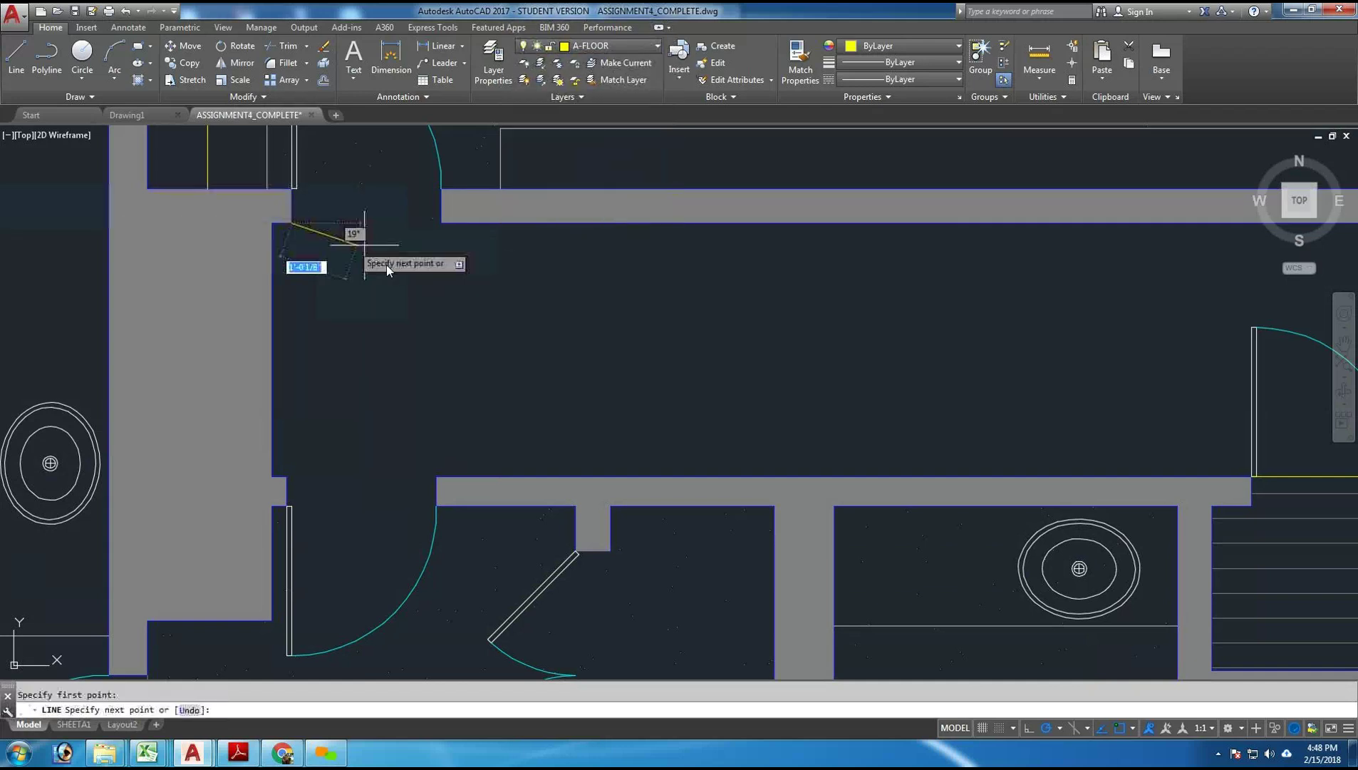
{"action": "left_click", "coordinate": [441, 223]}
{"action": "key", "text": "Return"}
{"action": "key", "text": "Return"}
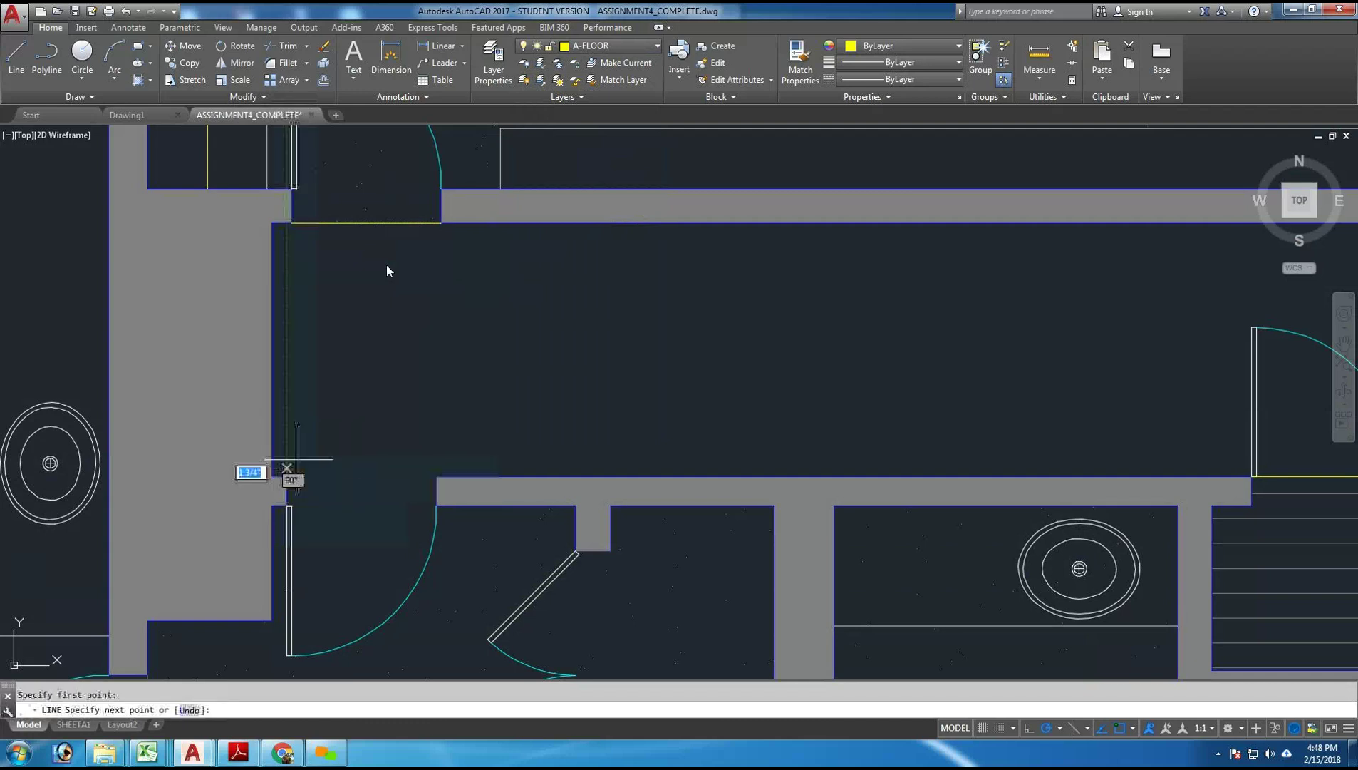
{"action": "left_click", "coordinate": [288, 475]}
{"action": "type", "text": "u"}
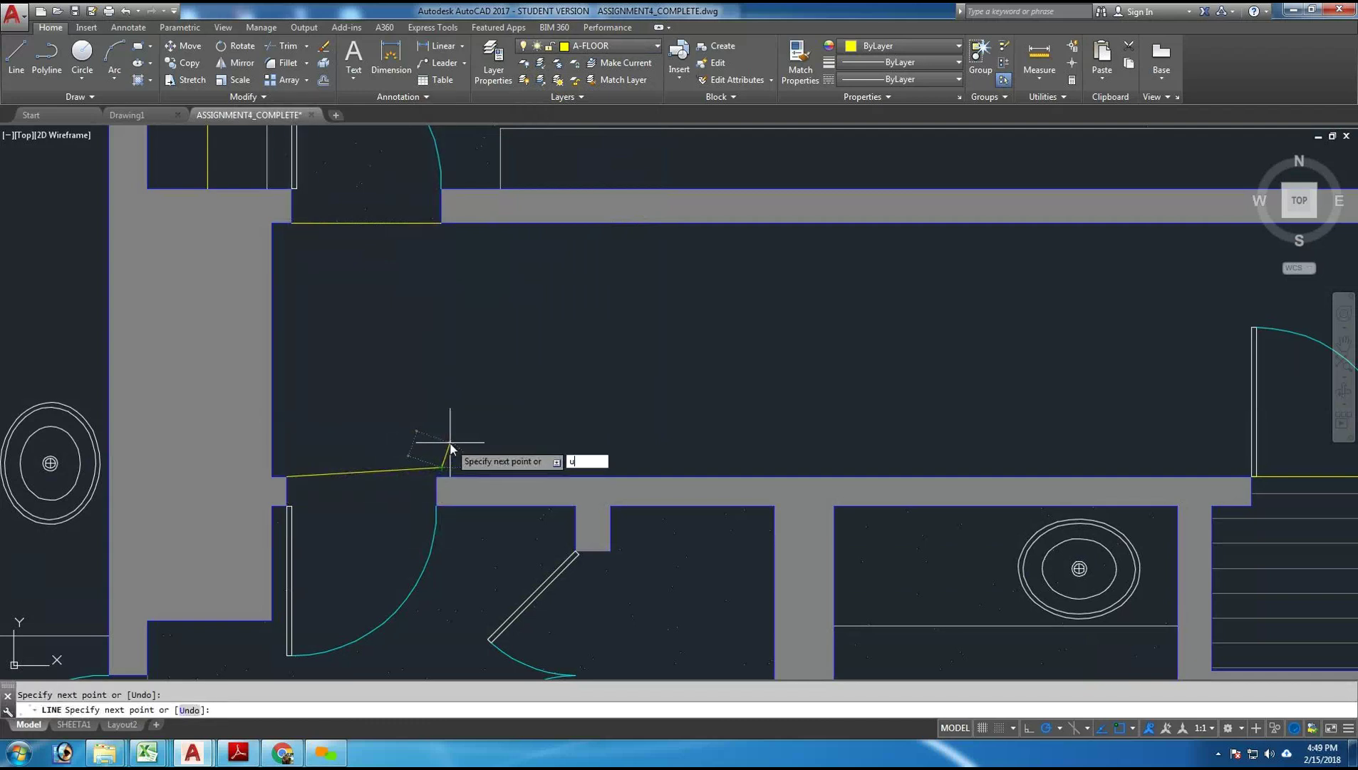
{"action": "key", "text": "Return"}
{"action": "left_click", "coordinate": [437, 475]}
{"action": "key", "text": "Return"}
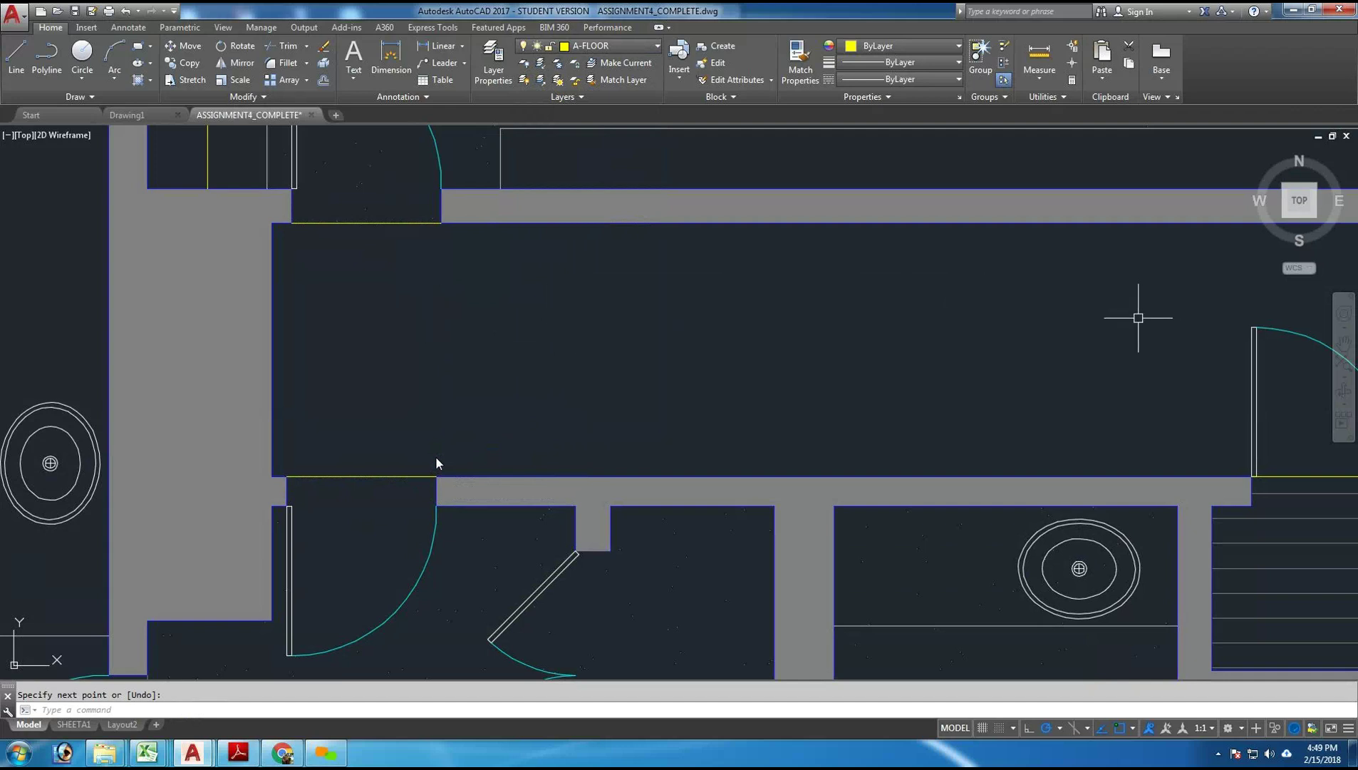
- Draw two more lines sealing the door openings, one horizontal and one vertical
{"action": "scroll", "coordinate": [476, 270], "scroll_direction": "down", "scroll_amount": 4}
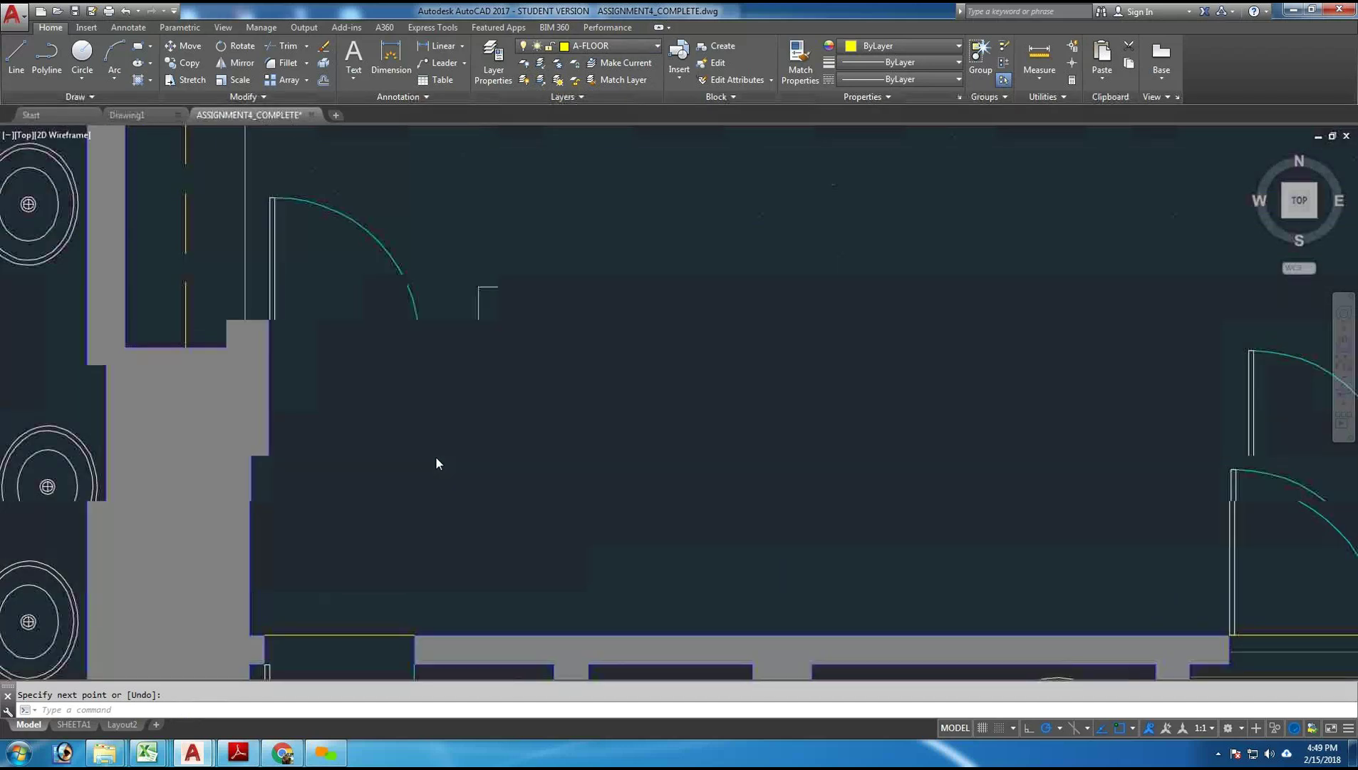
{"action": "scroll", "coordinate": [585, 289], "scroll_direction": "down", "scroll_amount": 1}
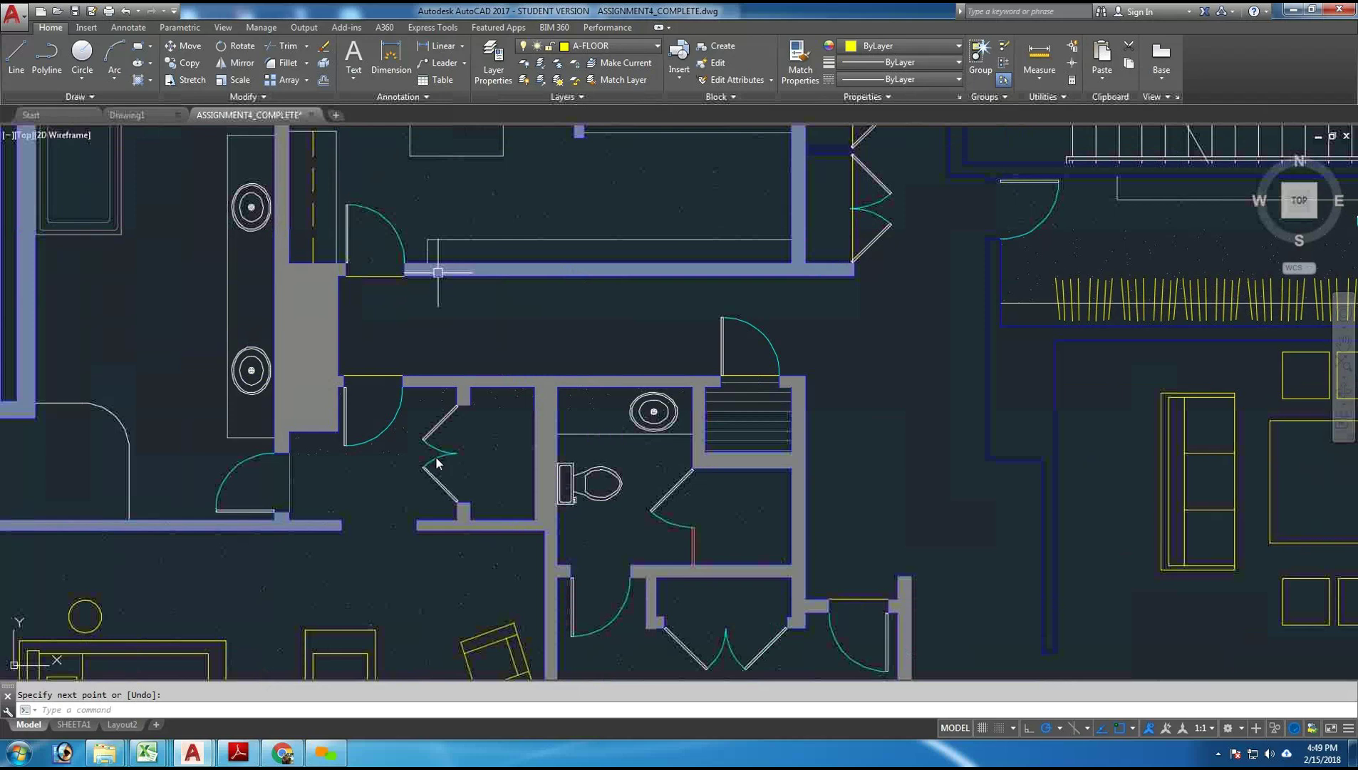
{"action": "scroll", "coordinate": [786, 282], "scroll_direction": "down", "scroll_amount": 2}
{"action": "scroll", "coordinate": [786, 282], "scroll_direction": "up", "scroll_amount": 6}
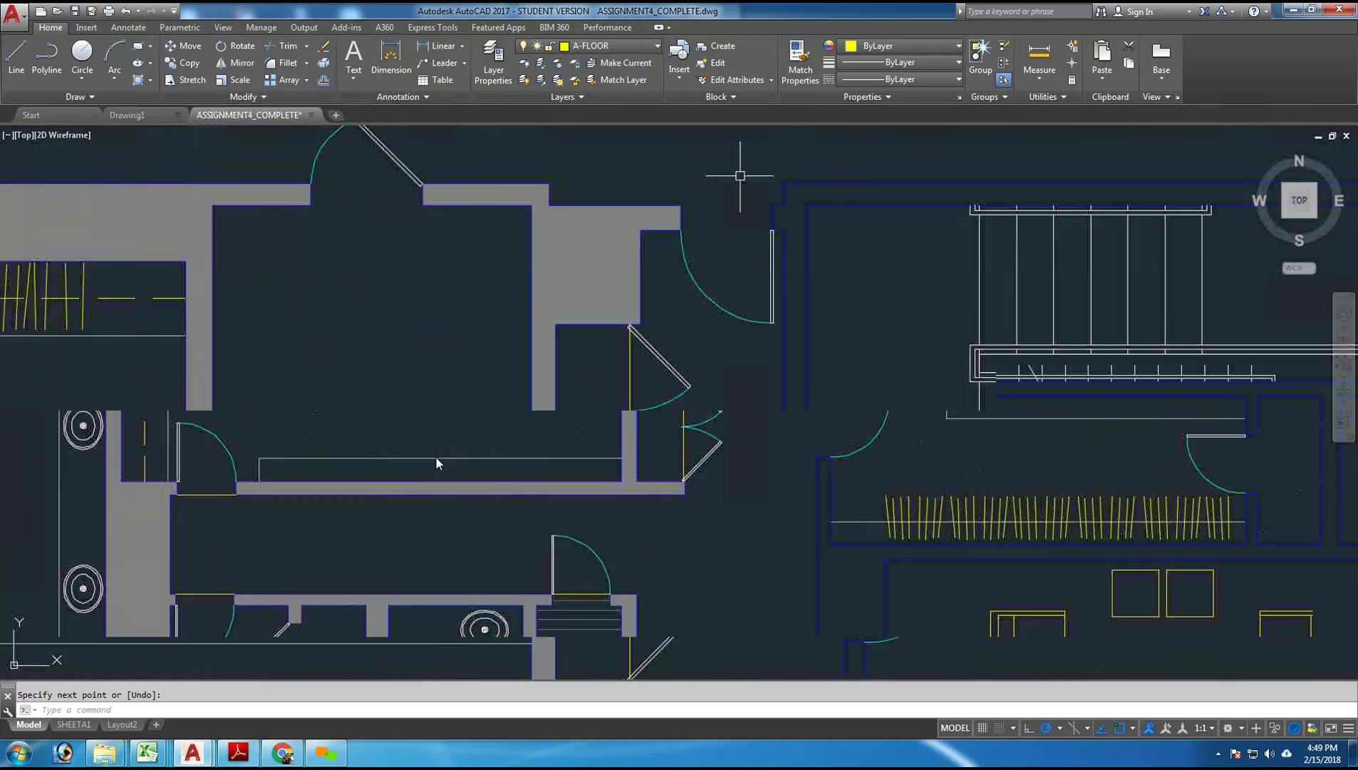
{"action": "key", "text": "Return"}
{"action": "left_click", "coordinate": [681, 231]}
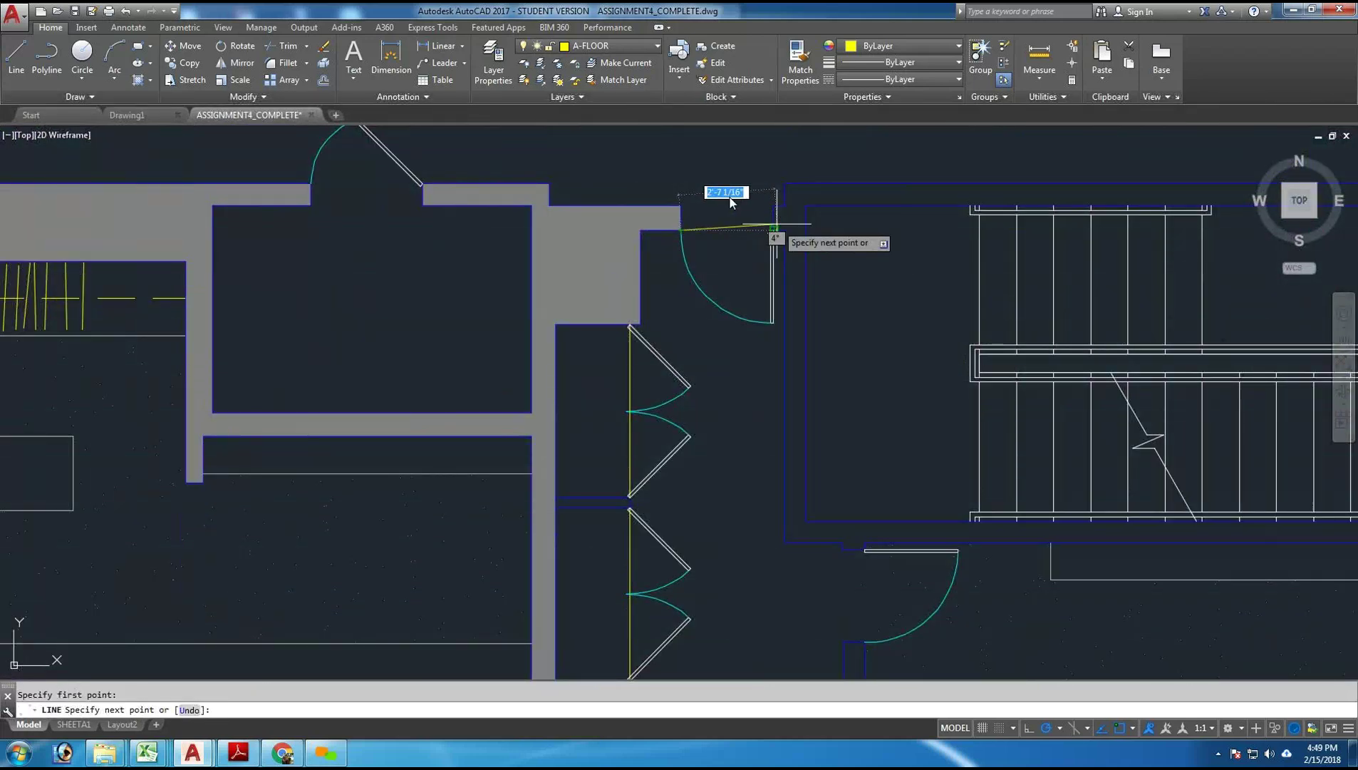
{"action": "scroll", "coordinate": [757, 228], "scroll_direction": "up", "scroll_amount": 5}
{"action": "left_click", "coordinate": [773, 230]}
{"action": "key", "text": "Return"}
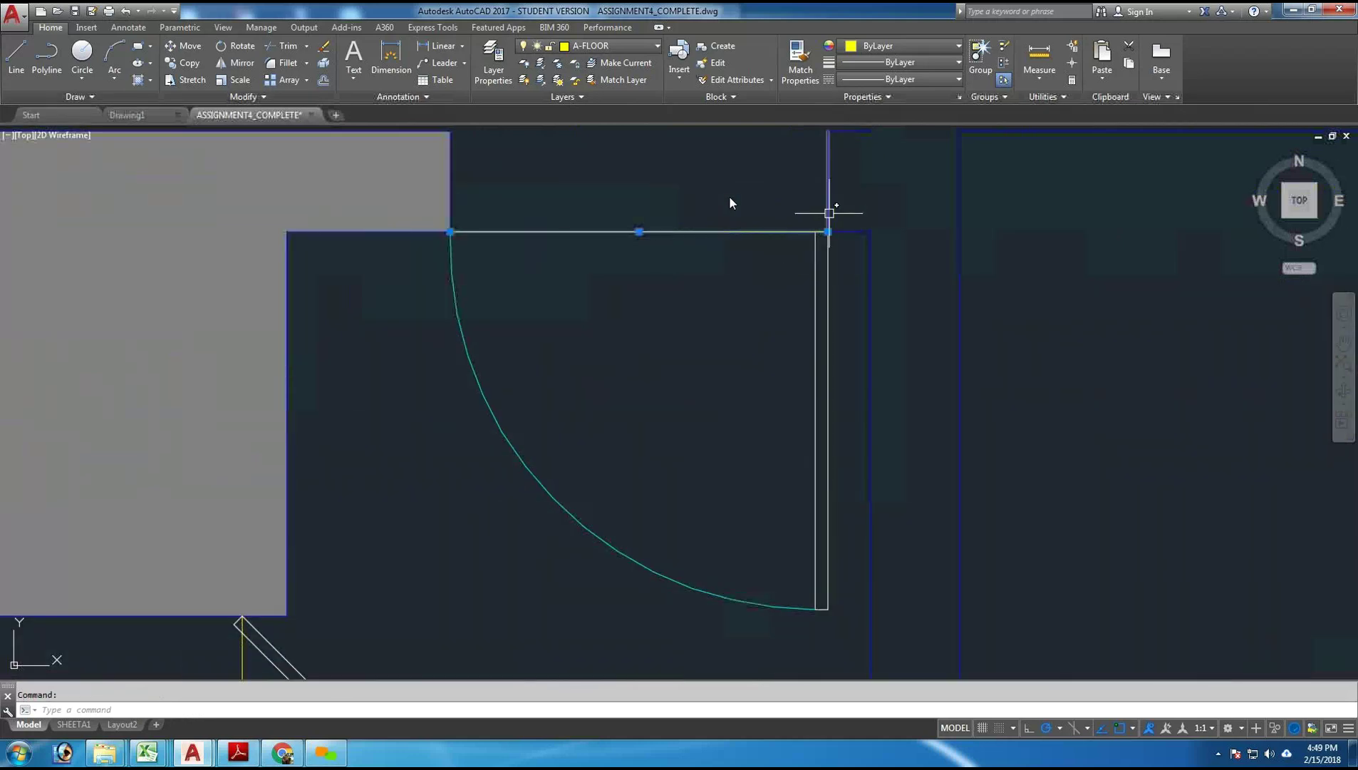
{"action": "scroll", "coordinate": [729, 203], "scroll_direction": "down", "scroll_amount": 10}
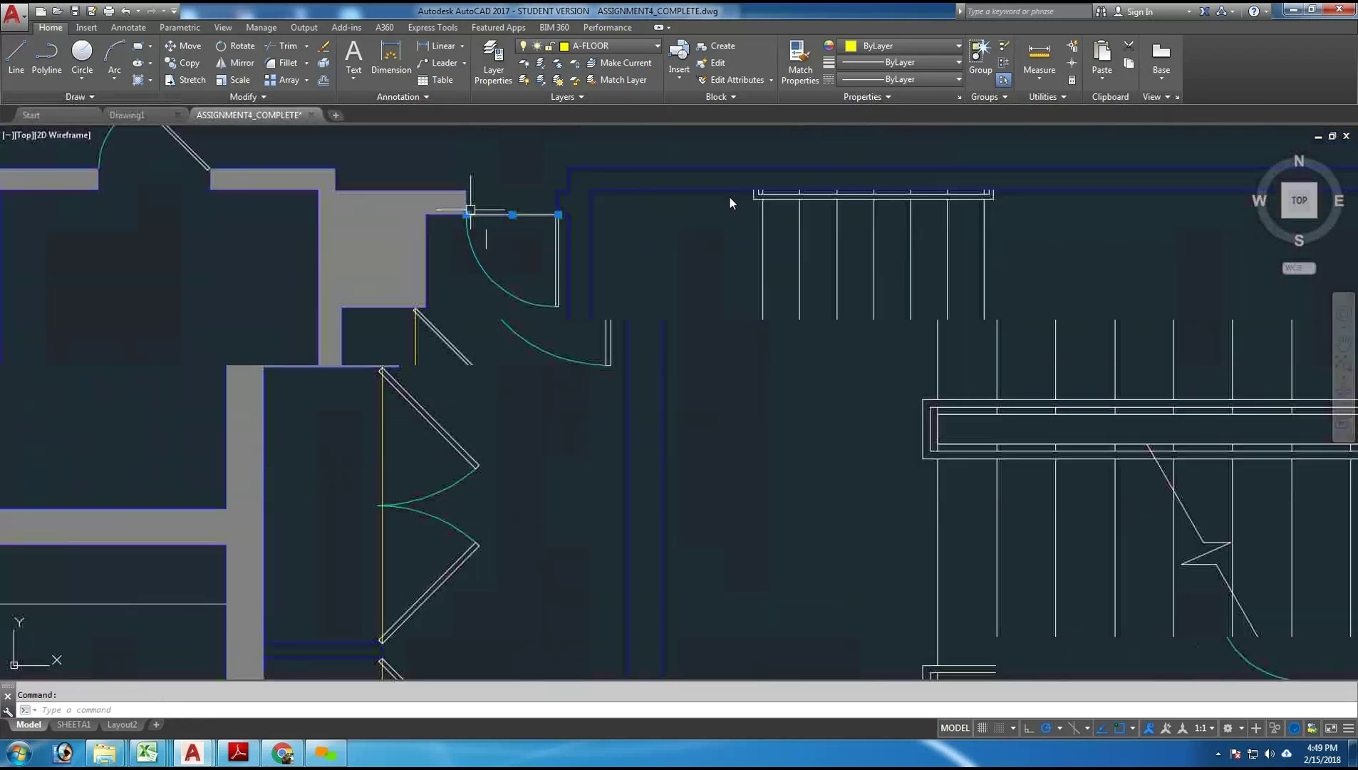
{"action": "scroll", "coordinate": [728, 266], "scroll_direction": "up", "scroll_amount": 10}
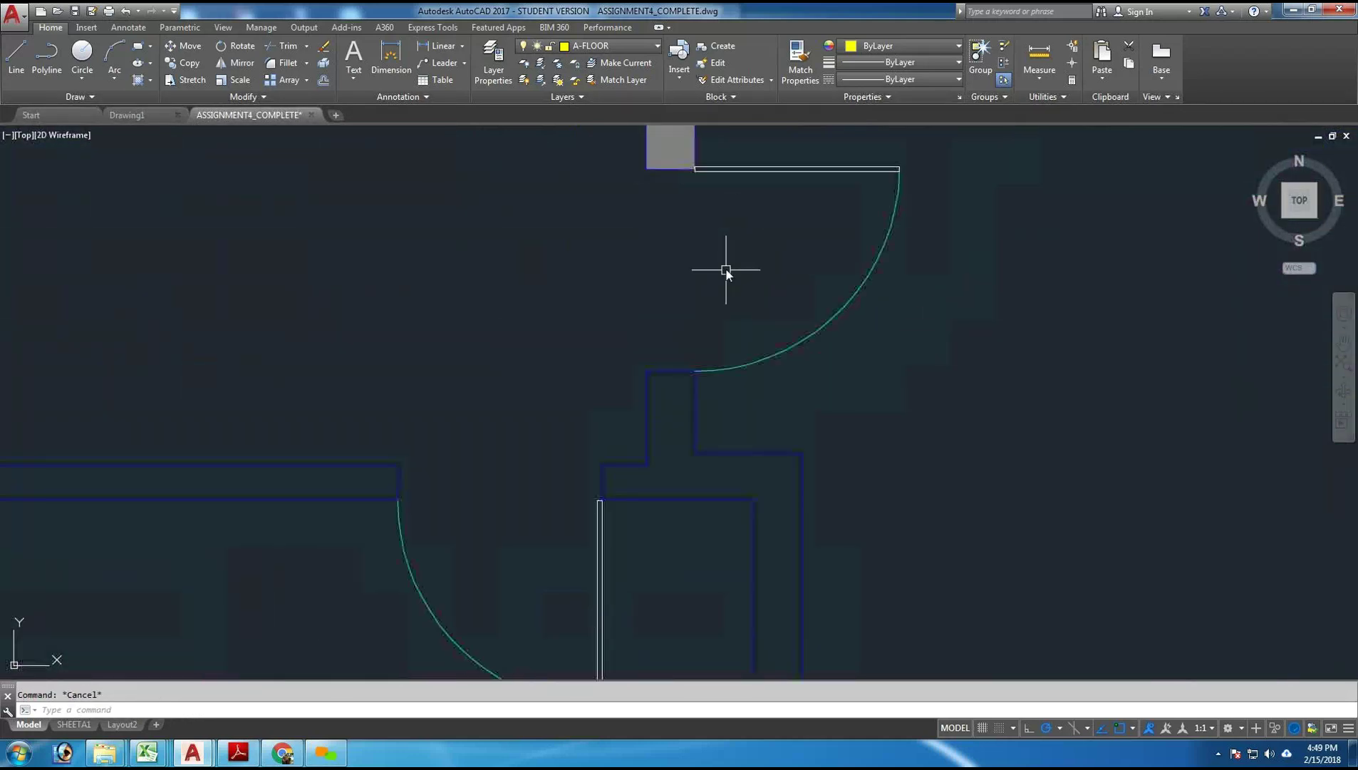
{"action": "key", "text": "Return"}
{"action": "left_click", "coordinate": [694, 169]}
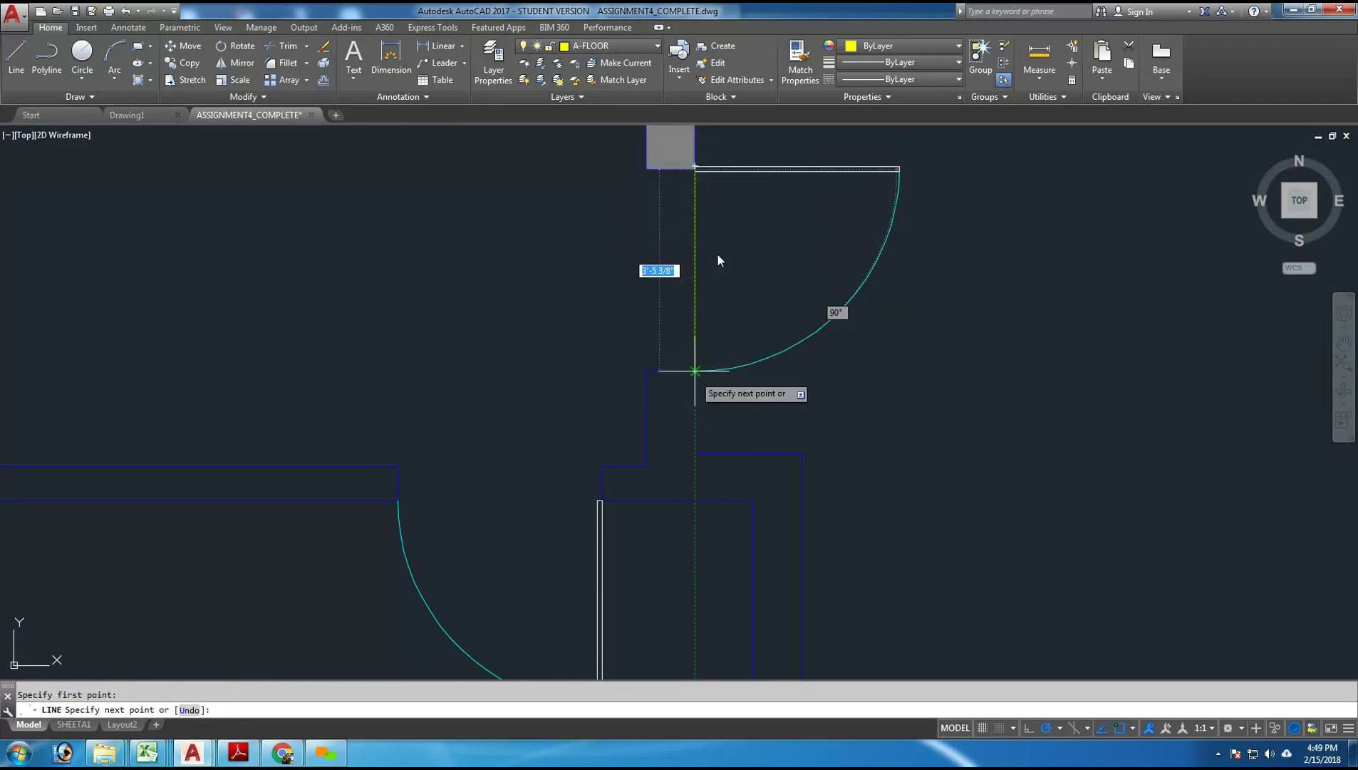
{"action": "left_click", "coordinate": [695, 369]}
{"action": "key", "text": "Return"}
- Window-zoom to frame the floor plan
{"action": "scroll", "coordinate": [712, 260], "scroll_direction": "down", "scroll_amount": 3}
{"action": "scroll", "coordinate": [718, 260], "scroll_direction": "down", "scroll_amount": 7}
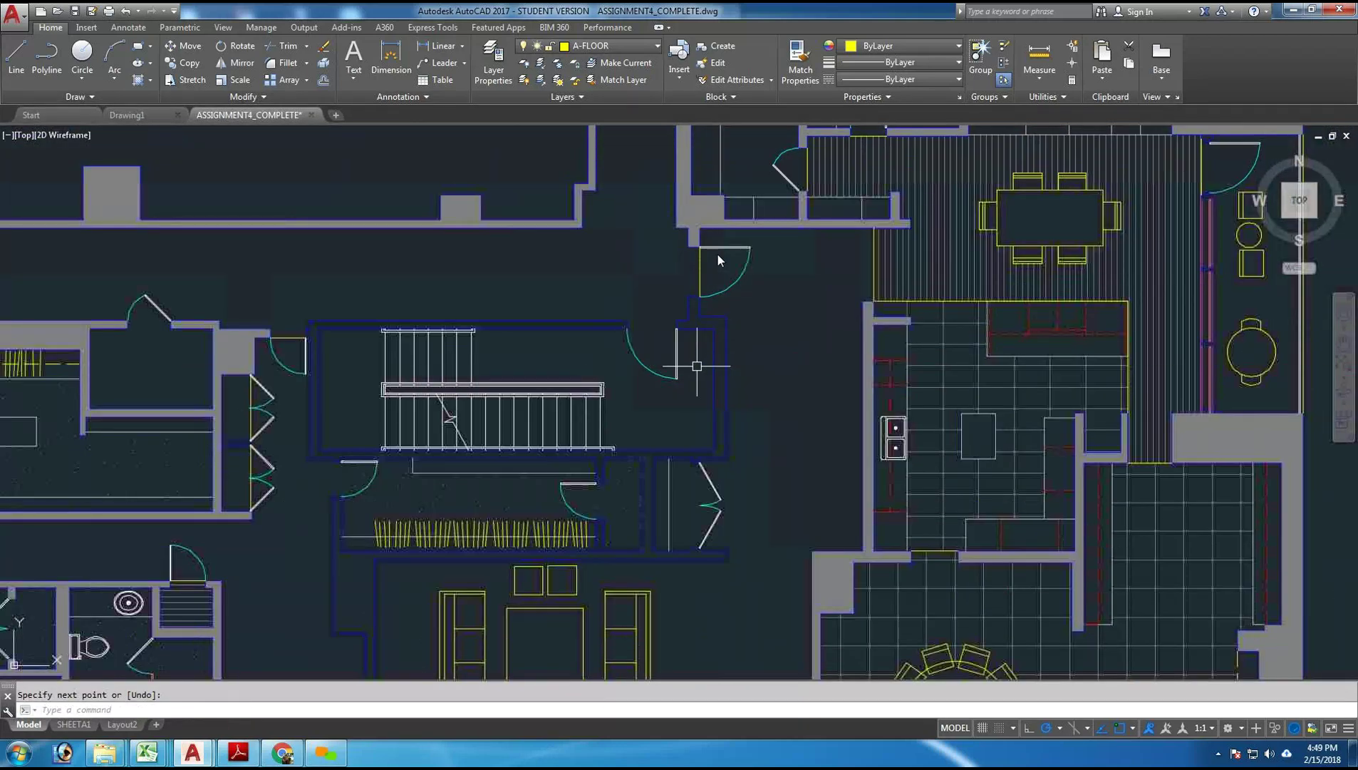
{"action": "scroll", "coordinate": [718, 260], "scroll_direction": "down", "scroll_amount": 8}
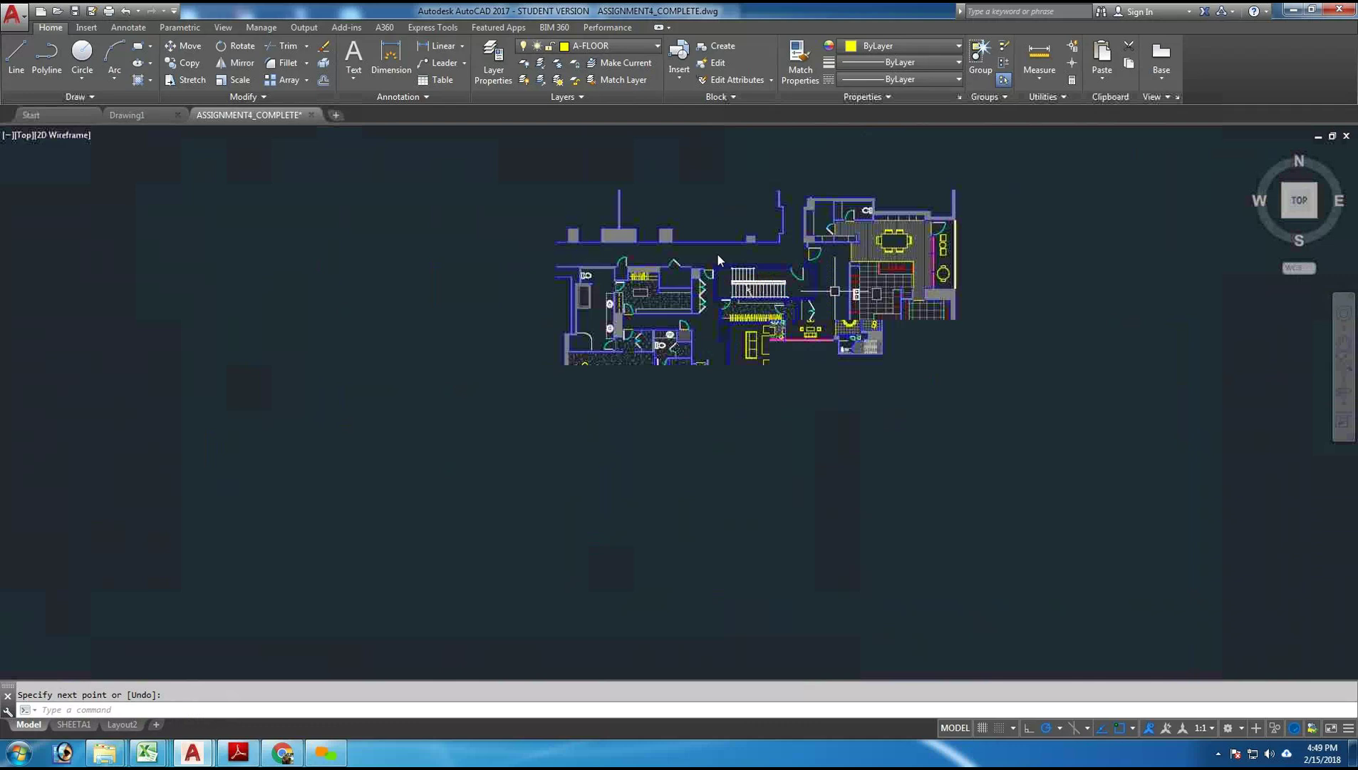
{"action": "scroll", "coordinate": [570, 206], "scroll_direction": "up", "scroll_amount": 5}
{"action": "type", "text": "z"}
{"action": "key", "text": "Return"}
{"action": "type", "text": "w"}
{"action": "key", "text": "Return"}
{"action": "left_click", "coordinate": [436, 179]}
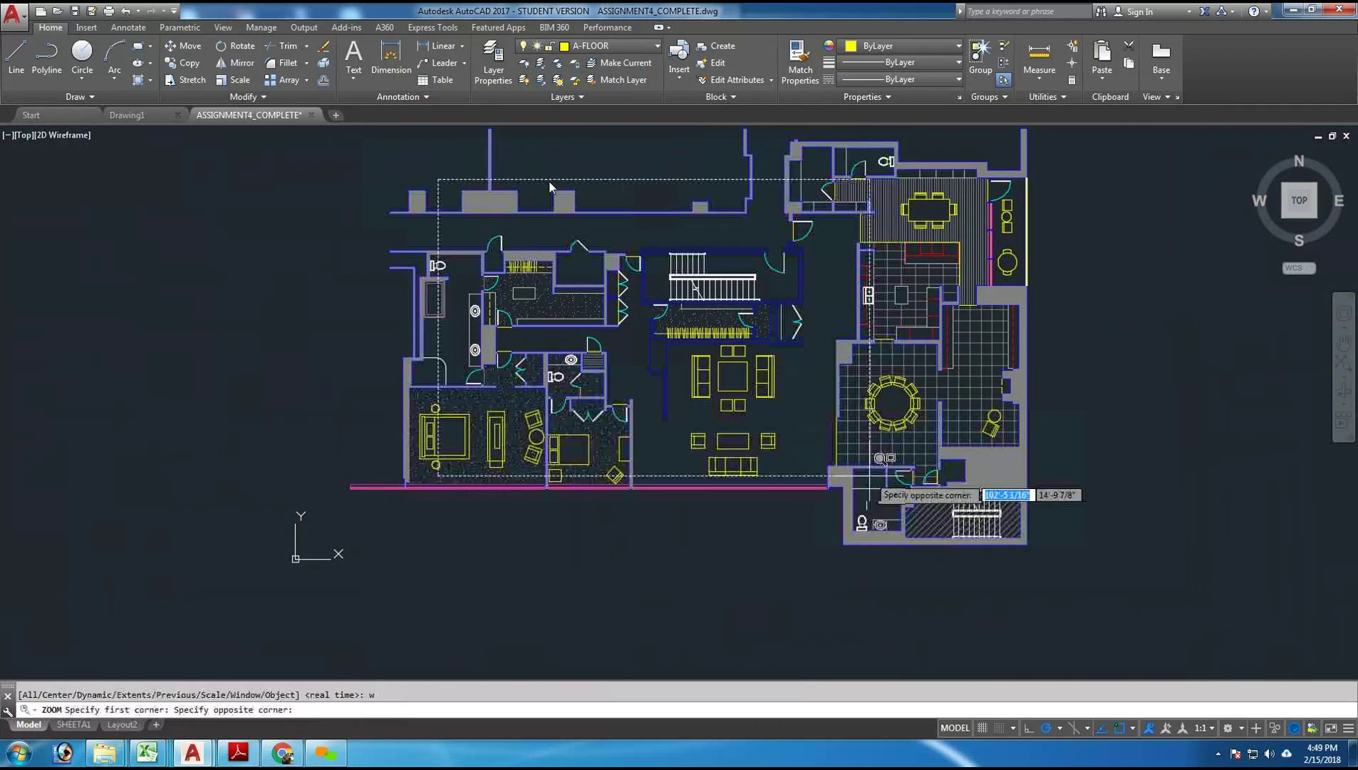
{"action": "left_click", "coordinate": [891, 493]}
{"action": "key", "text": "Escape"}
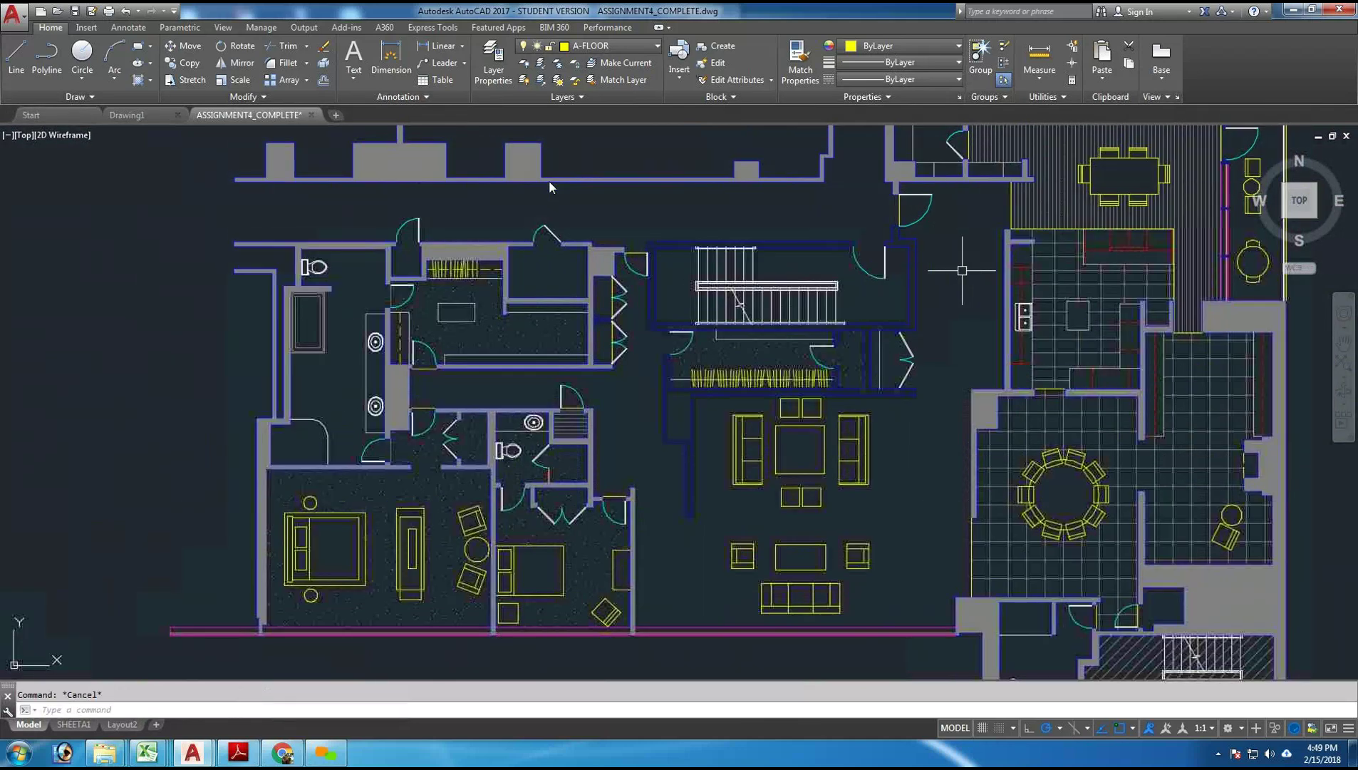
- Turn off the A-DOOR and A-DOOR-SWING layers in the Layer dropdown
{"action": "left_click", "coordinate": [637, 48]}
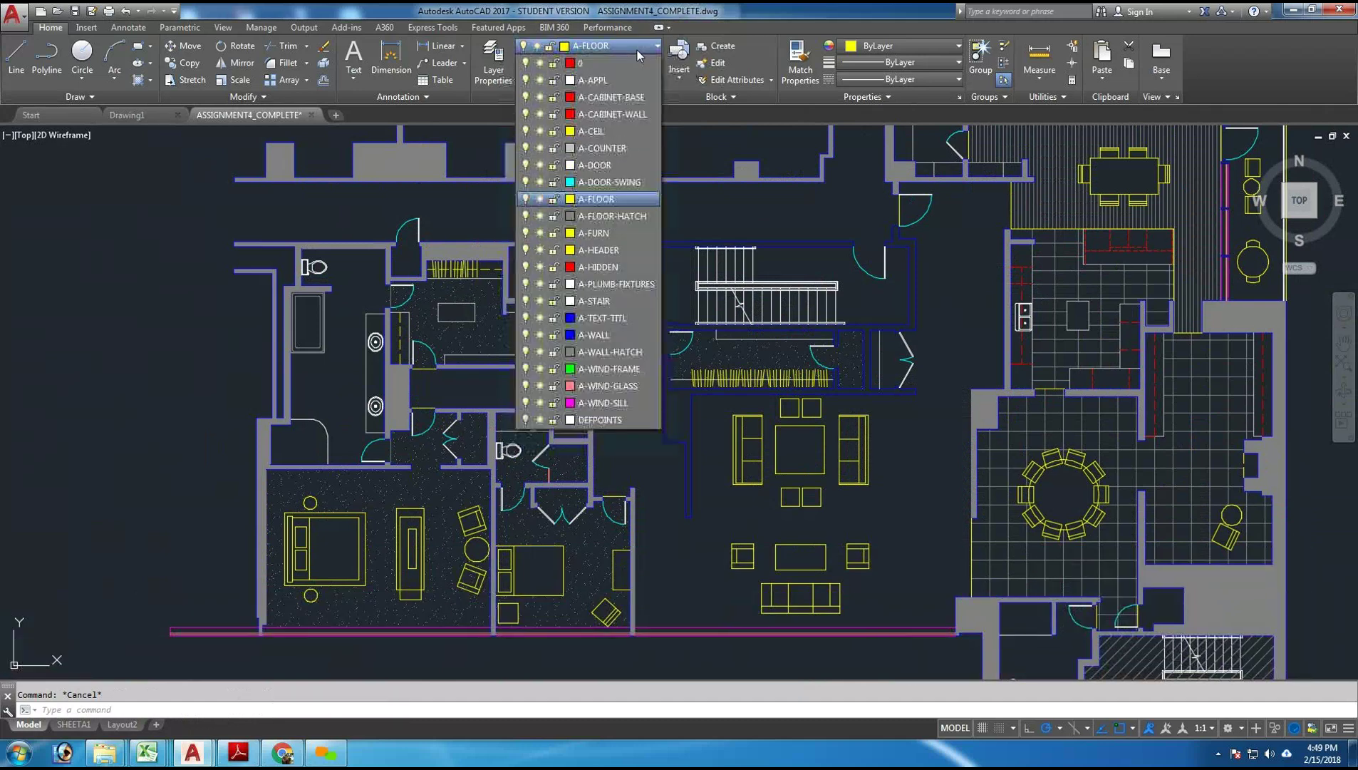
{"action": "left_click", "coordinate": [525, 164]}
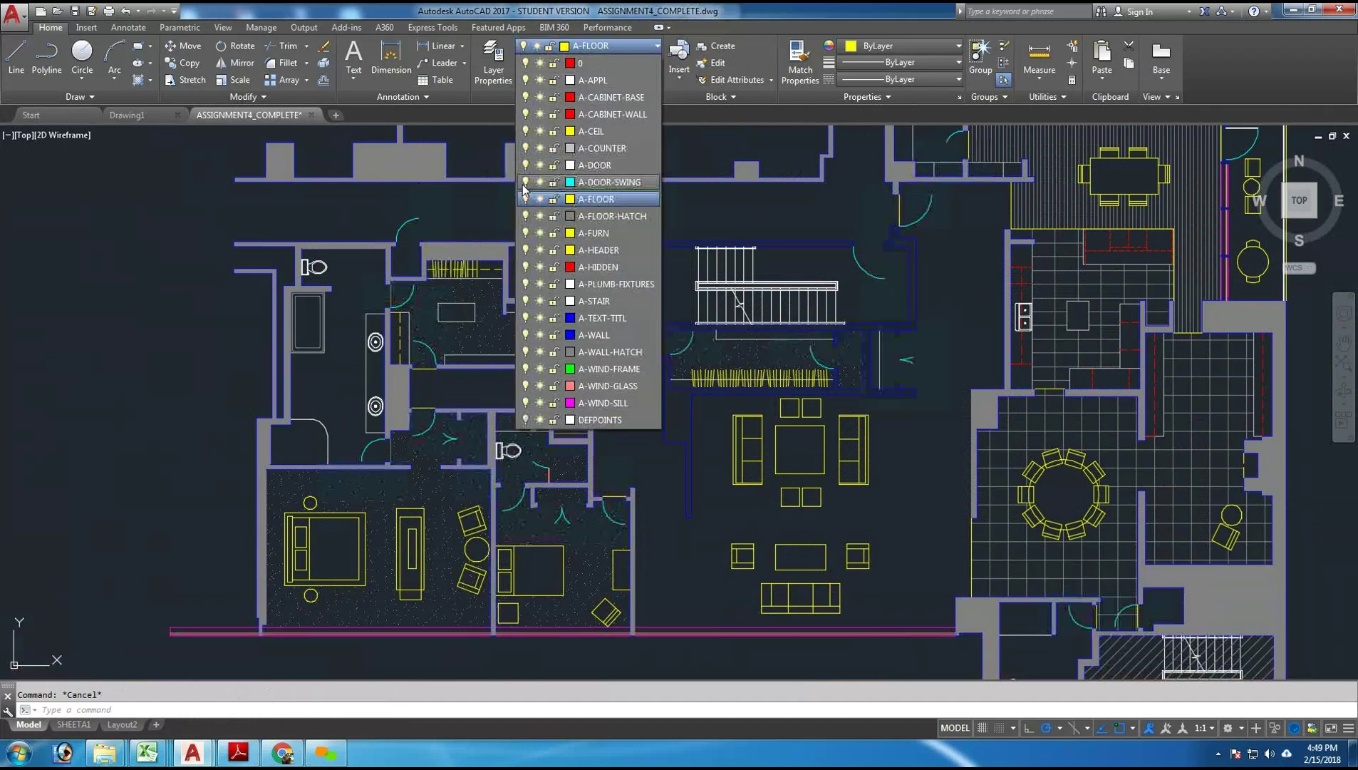
{"action": "left_click", "coordinate": [525, 184]}
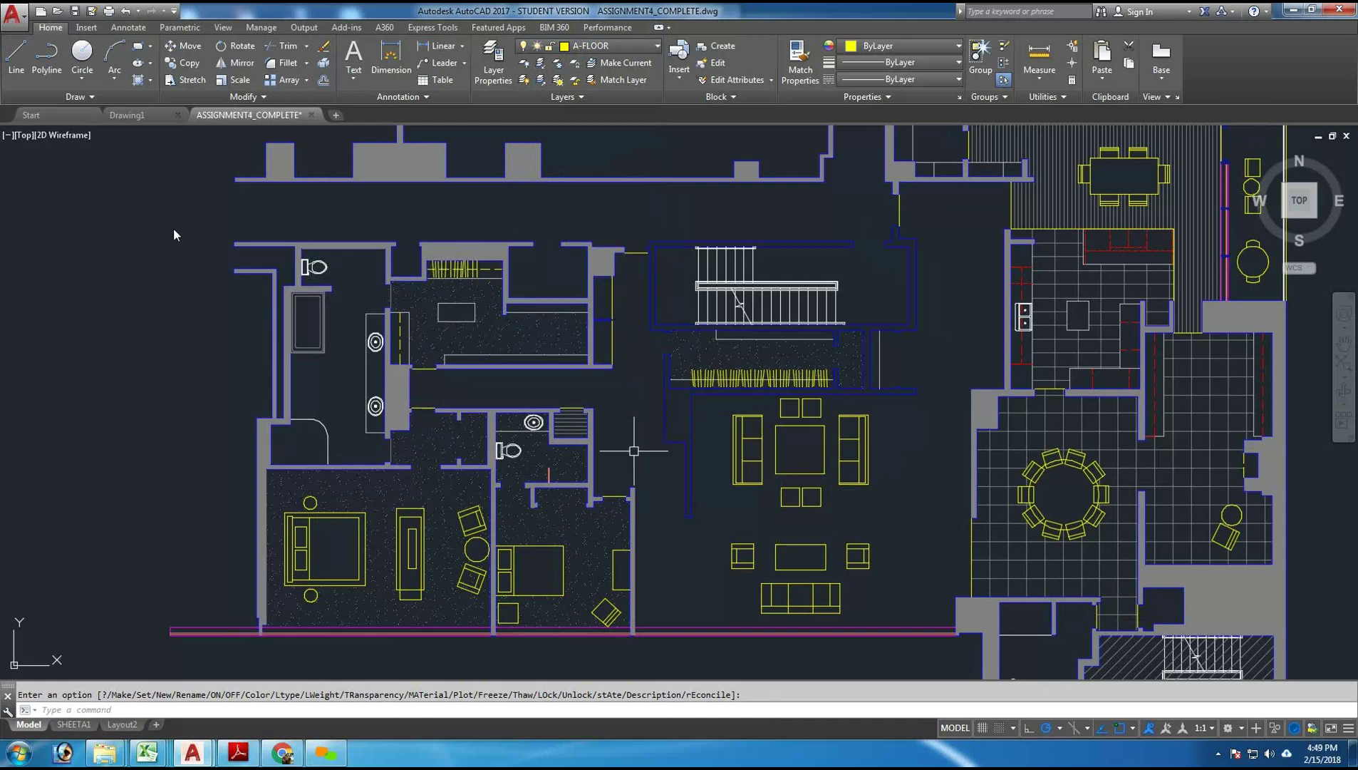
{"action": "key", "text": "Escape"}
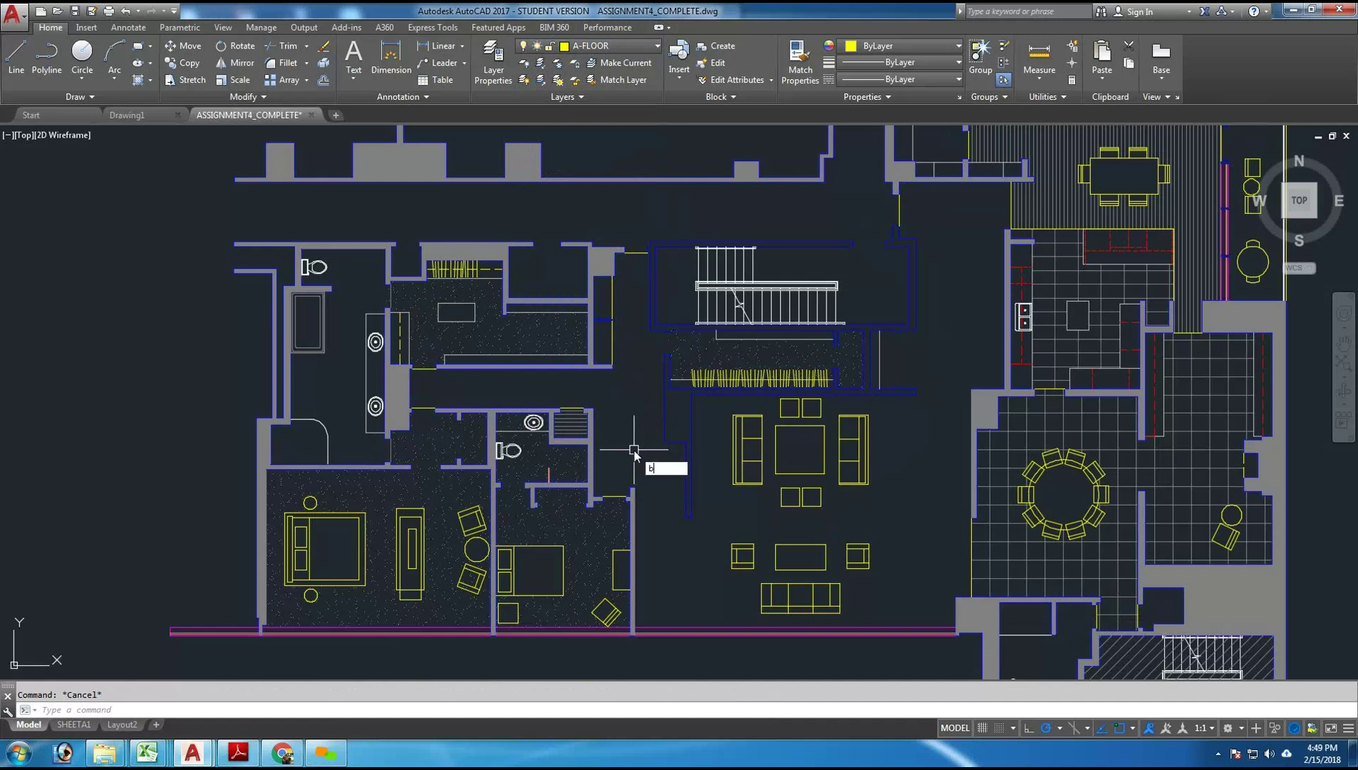
{"action": "key", "text": "Return"}
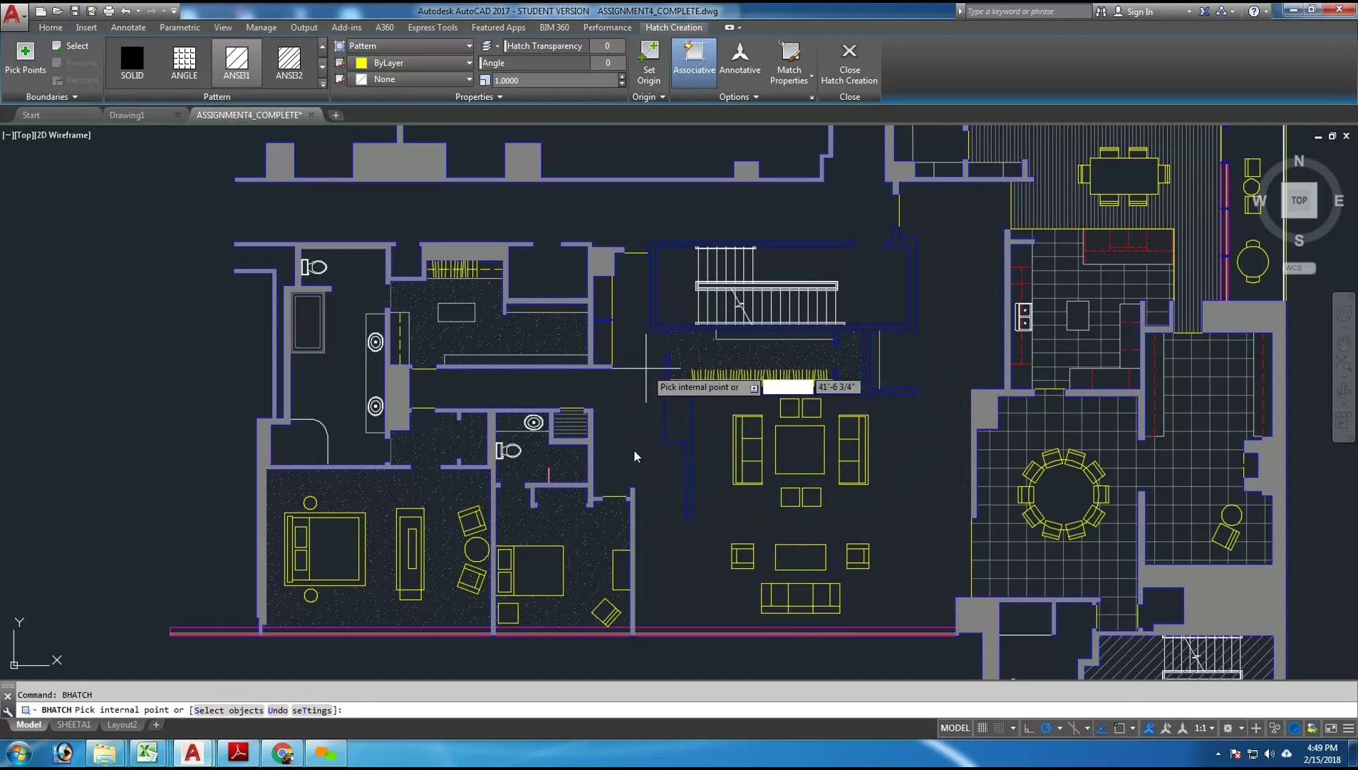
{"action": "scroll", "coordinate": [646, 369], "scroll_direction": "up", "scroll_amount": 5}
{"action": "key", "text": "Escape"}
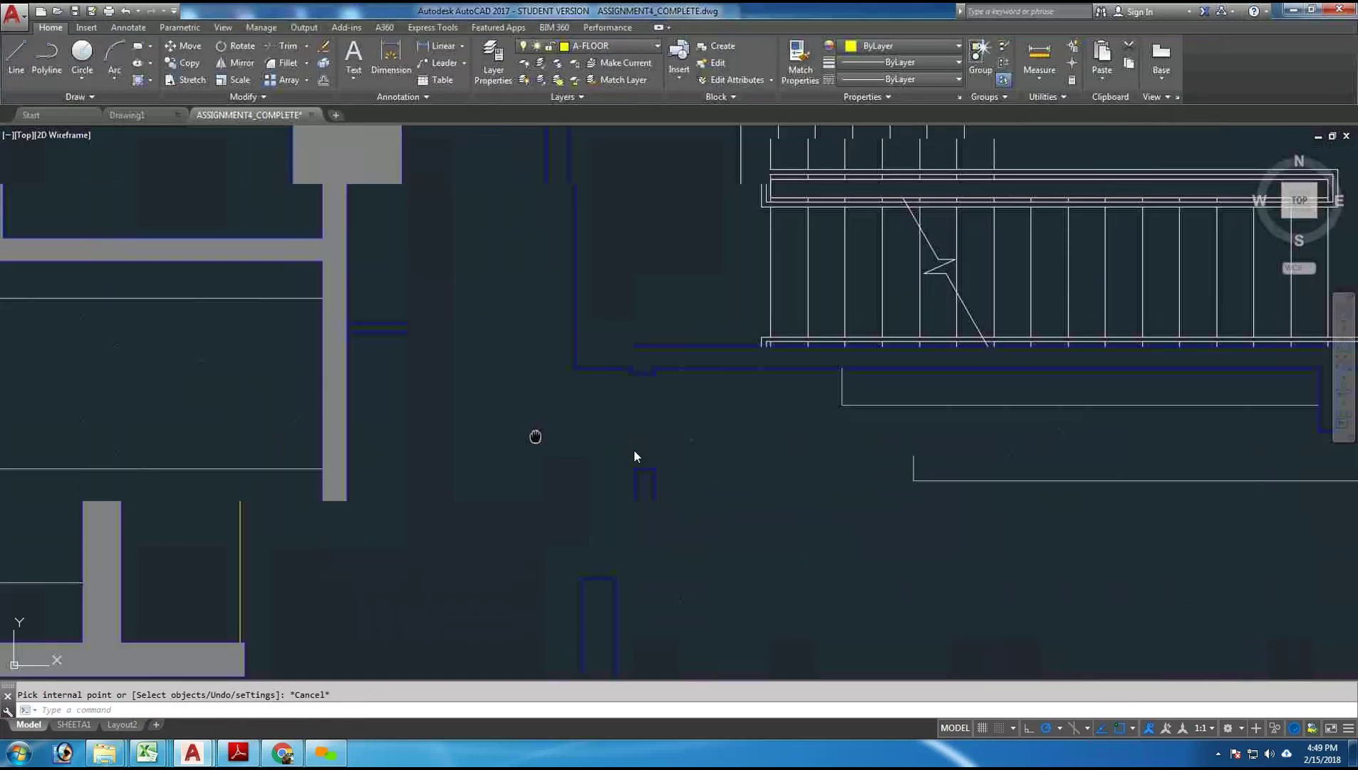
{"action": "scroll", "coordinate": [705, 318], "scroll_direction": "up", "scroll_amount": 5}
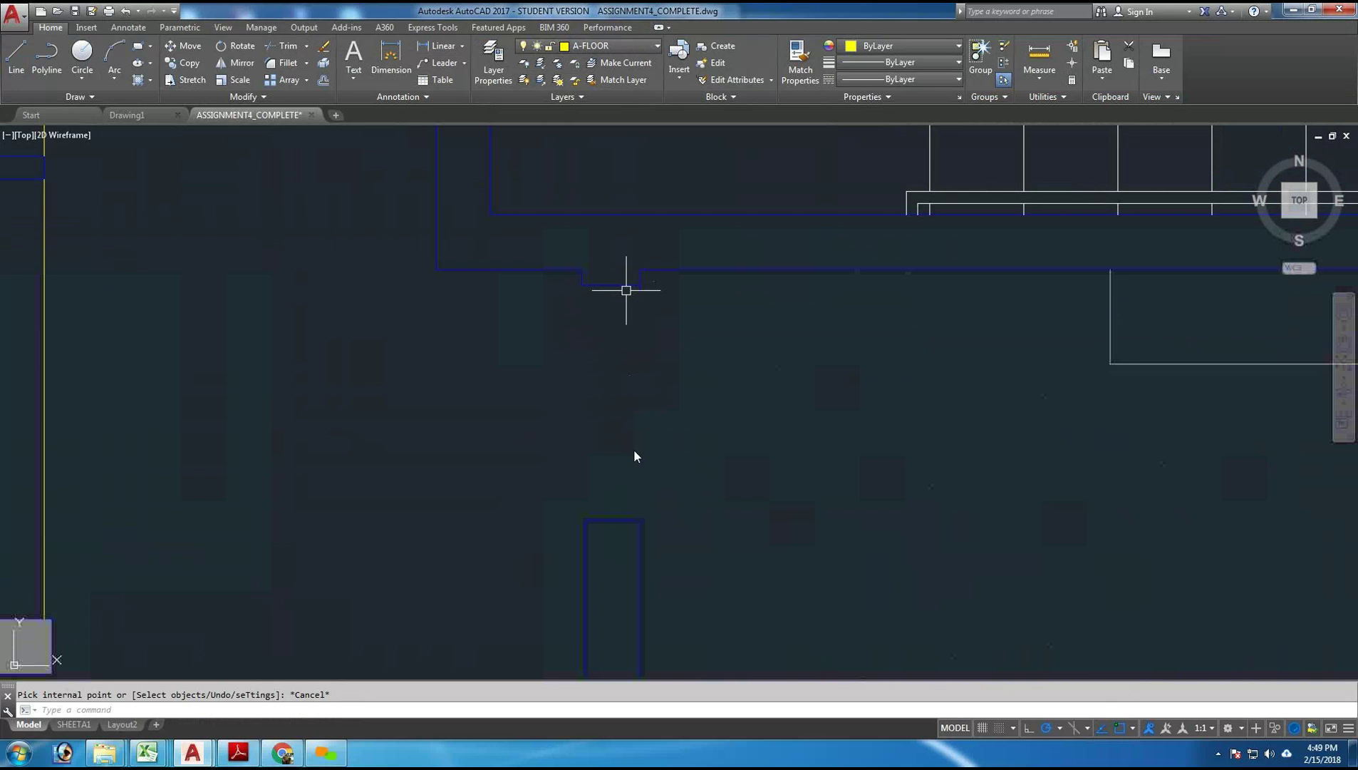
{"action": "type", "text": "f"}
{"action": "key", "text": "Return"}
{"action": "key", "text": "Escape"}
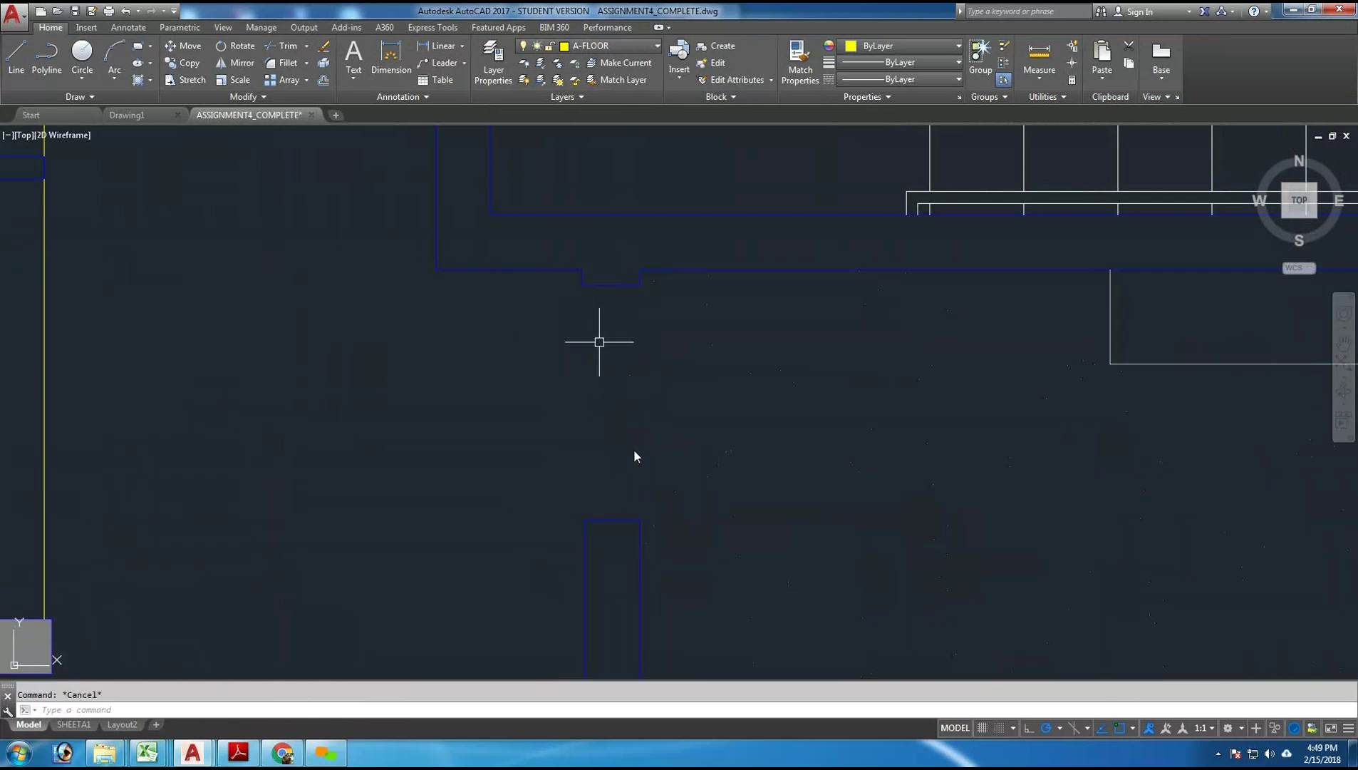
{"action": "type", "text": "l"}
{"action": "key", "text": "Return"}
{"action": "left_click", "coordinate": [584, 293]}
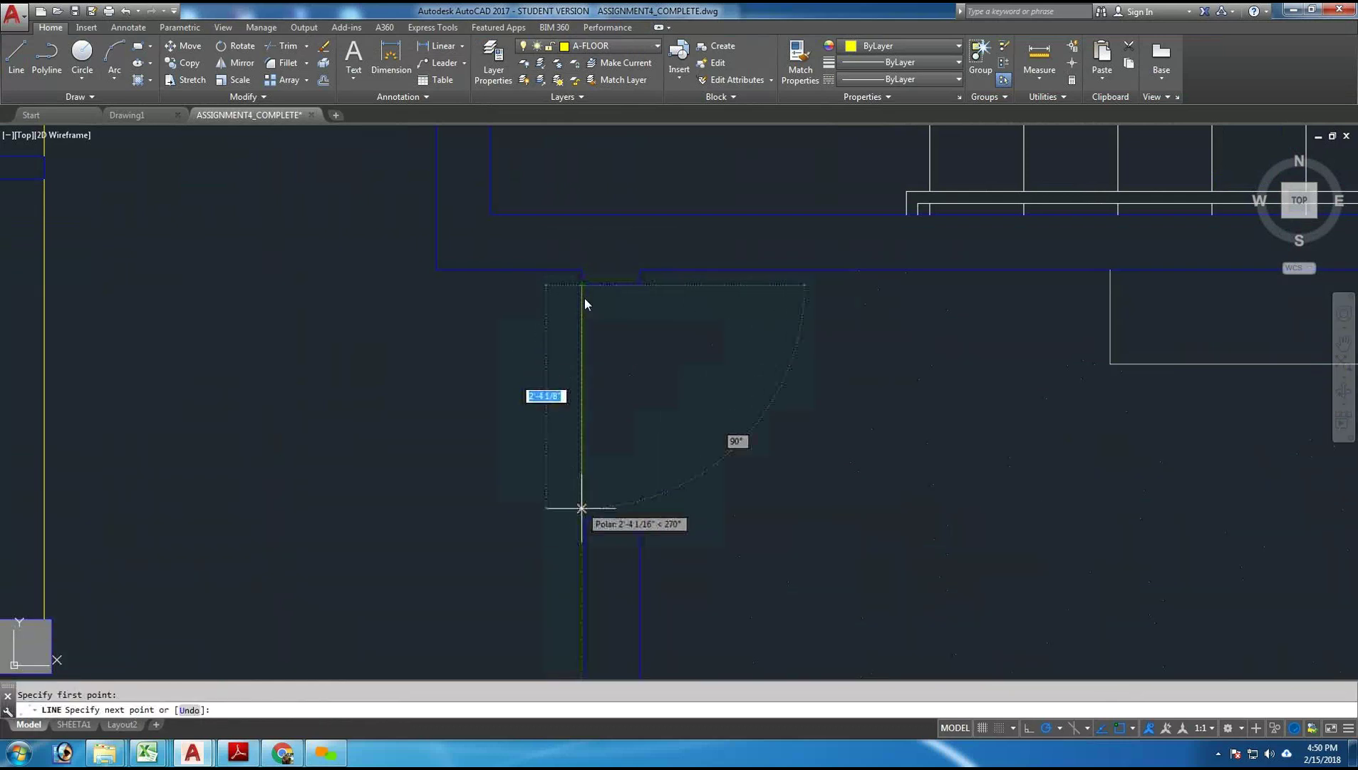
{"action": "left_click", "coordinate": [582, 520]}
{"action": "key", "text": "Return"}
{"action": "scroll", "coordinate": [539, 390], "scroll_direction": "down", "scroll_amount": 4}
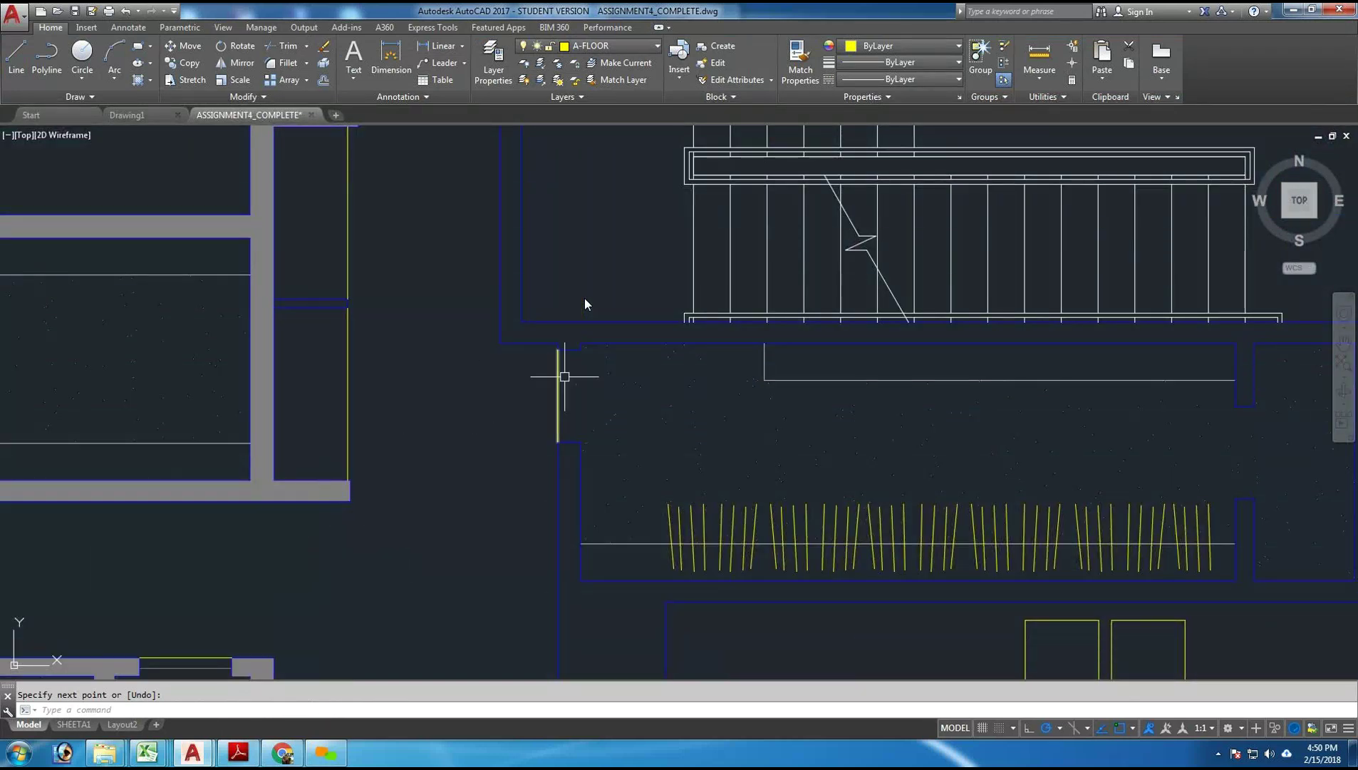
{"action": "scroll", "coordinate": [515, 456], "scroll_direction": "down", "scroll_amount": 2}
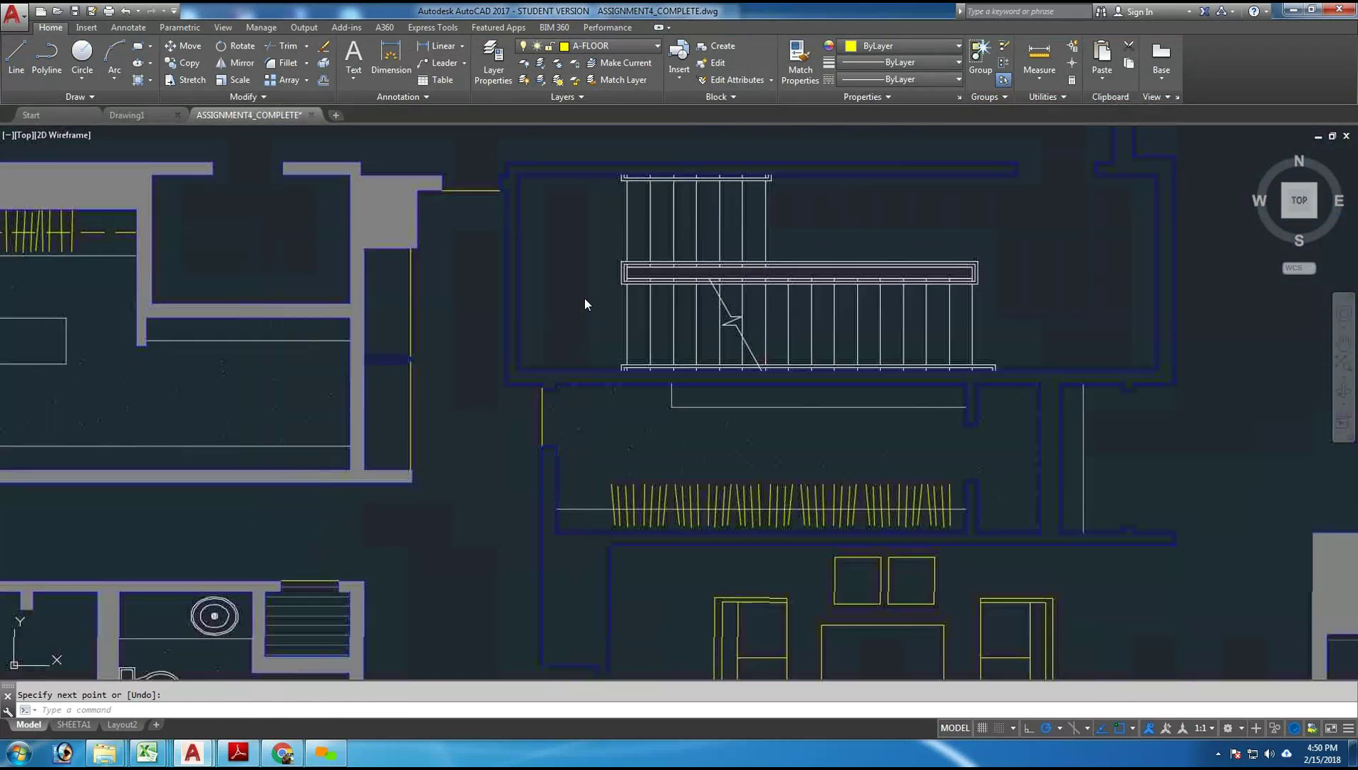
{"action": "middle_click_drag", "start_coordinate": [509, 455], "coordinate": [576, 378]}
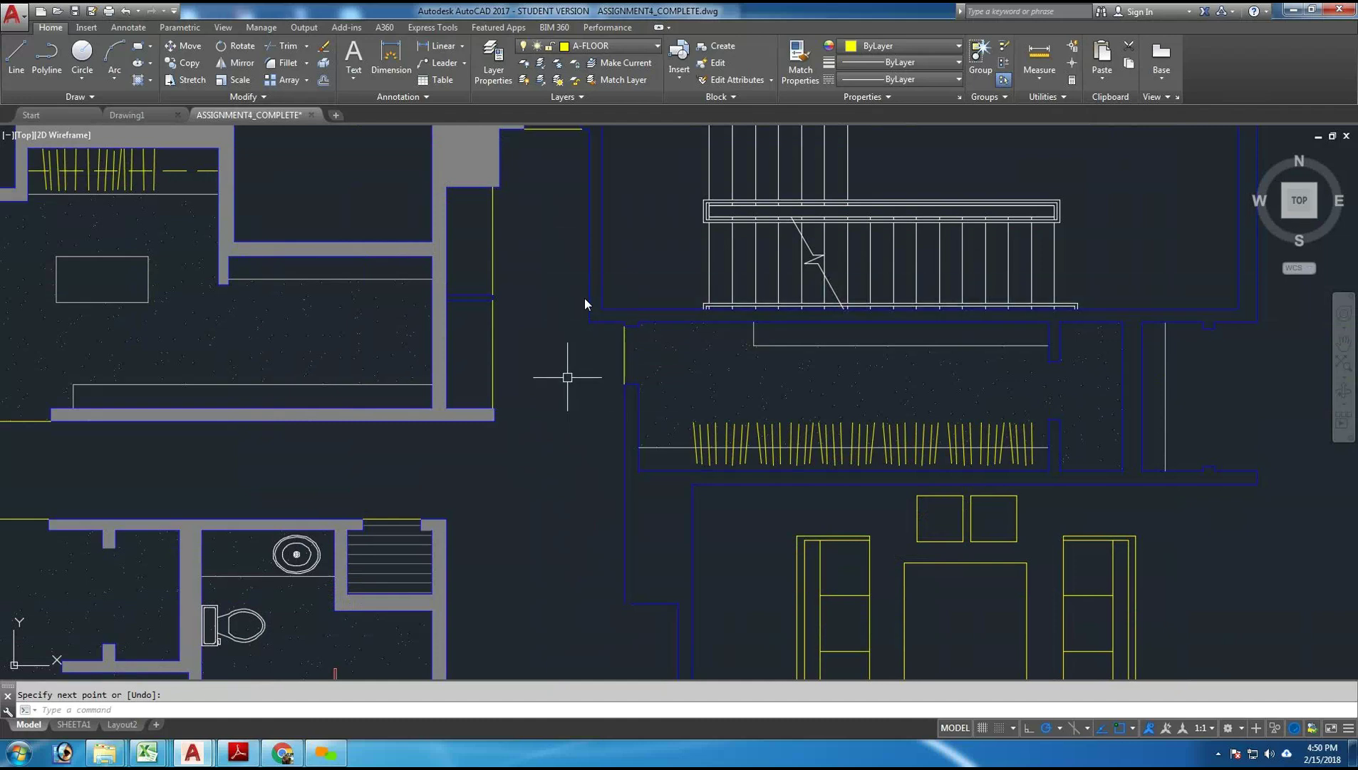
{"action": "scroll", "coordinate": [576, 388], "scroll_direction": "down", "scroll_amount": 4}
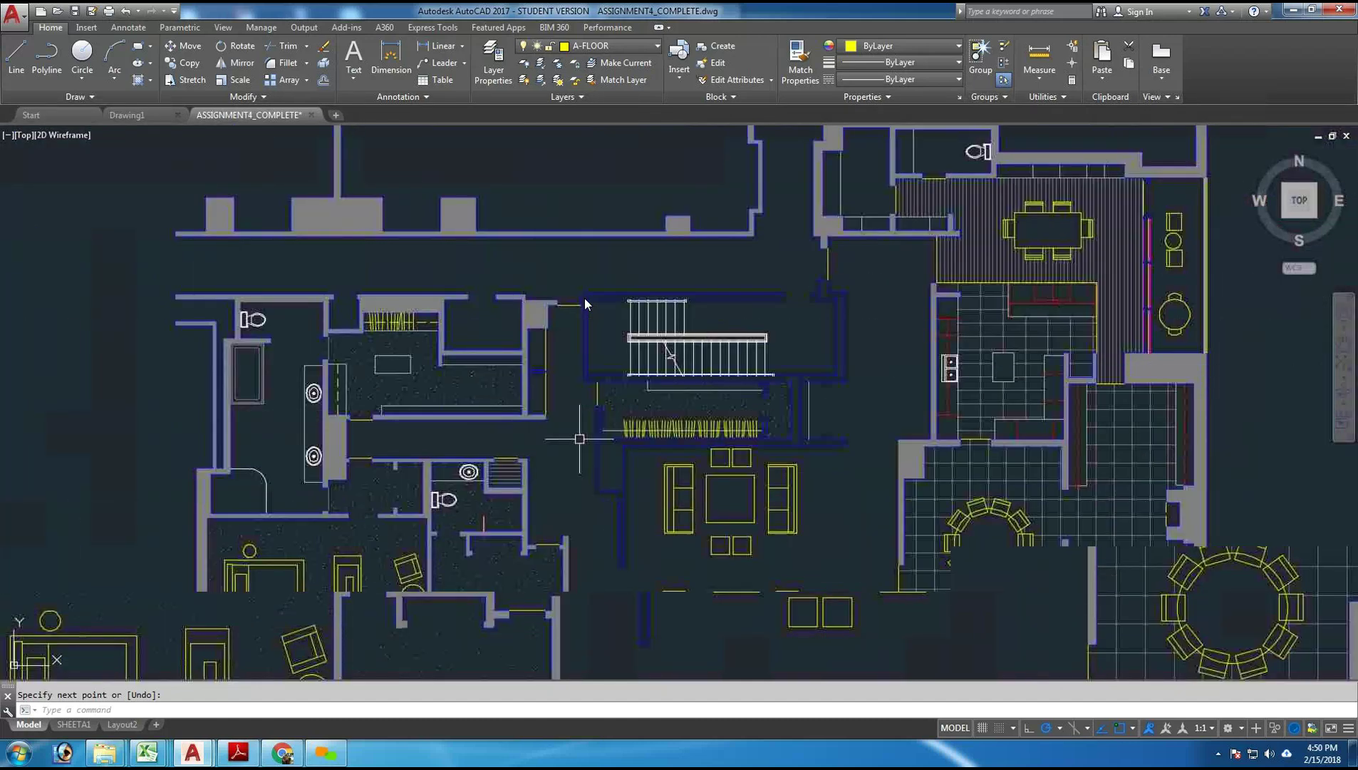
- Cancel the unfinished line and start BHATCH
{"action": "middle_click_drag", "start_coordinate": [579, 438], "coordinate": [582, 369]}
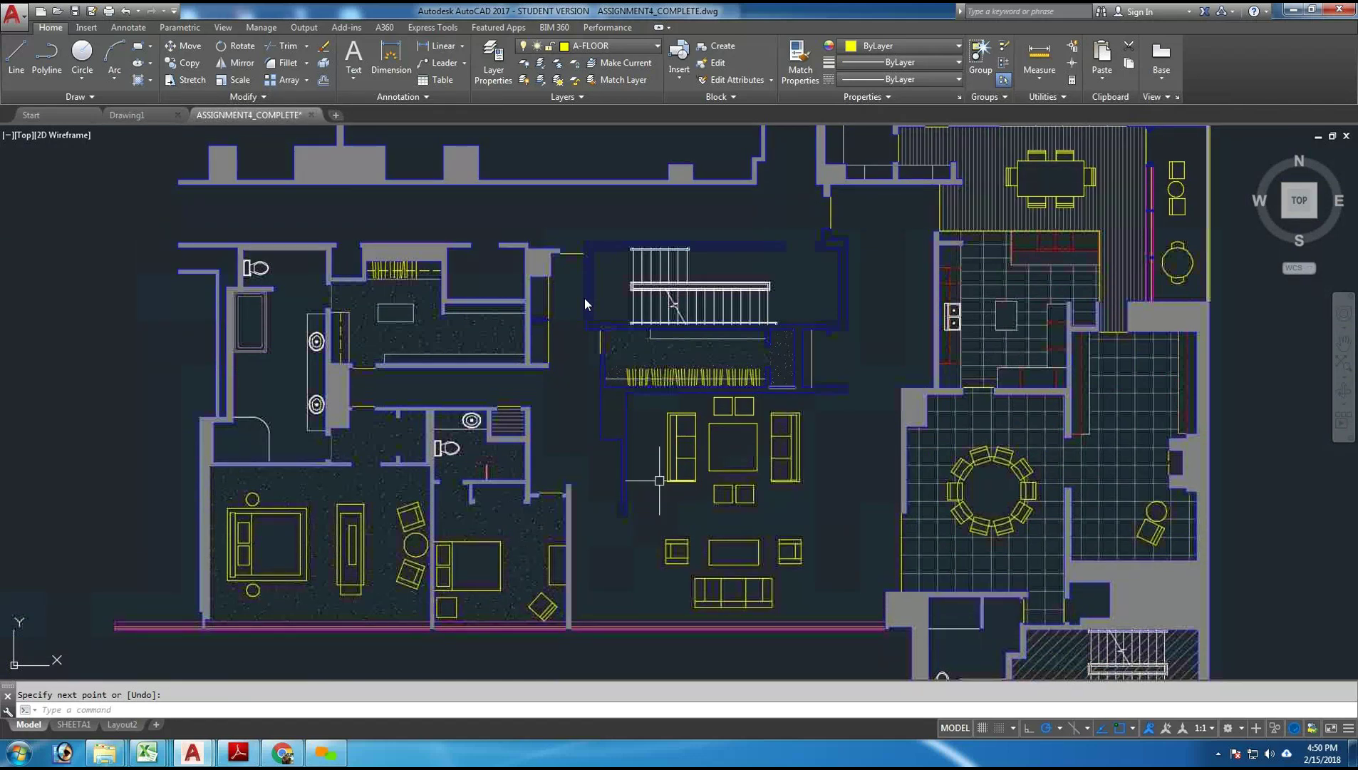
{"action": "scroll", "coordinate": [641, 452], "scroll_direction": "up", "scroll_amount": 3}
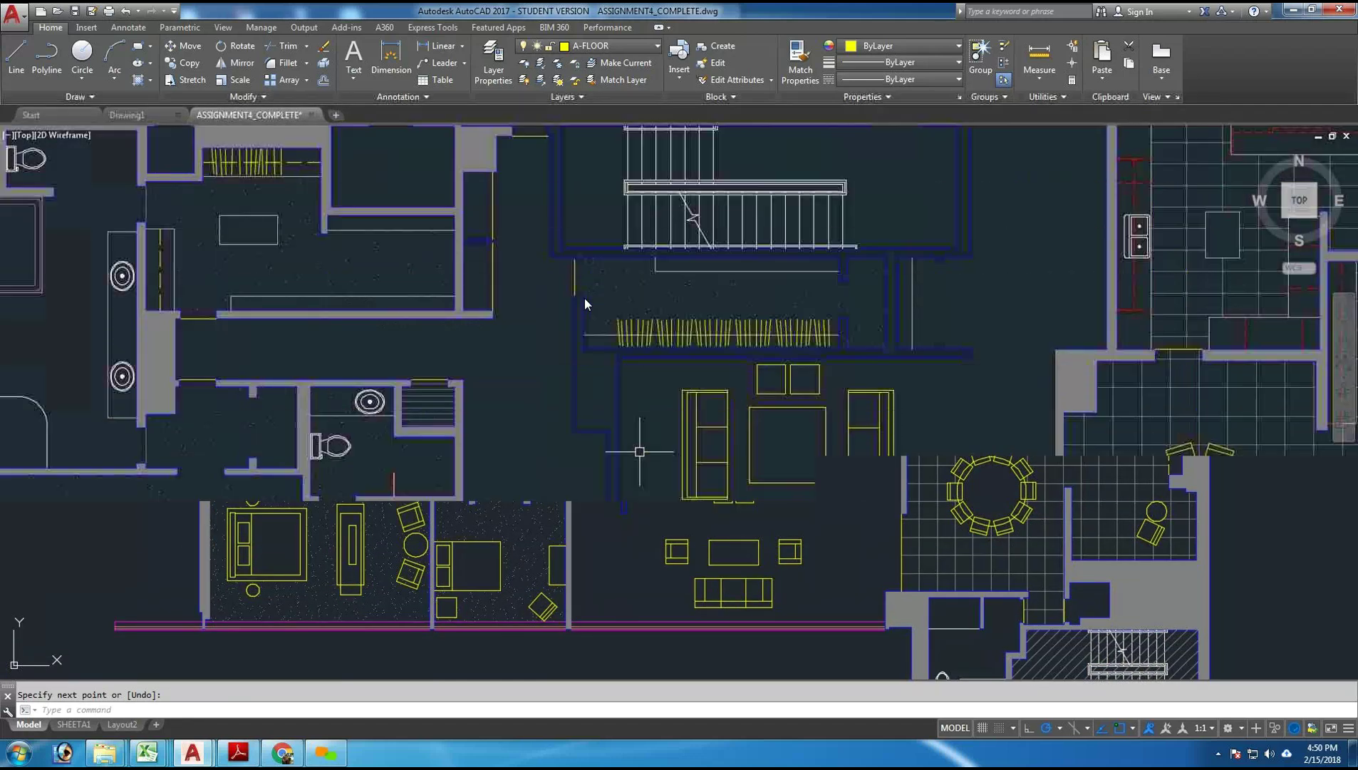
{"action": "key", "text": "Escape"}
{"action": "type", "text": "bhatch"}
{"action": "key", "text": "Return"}
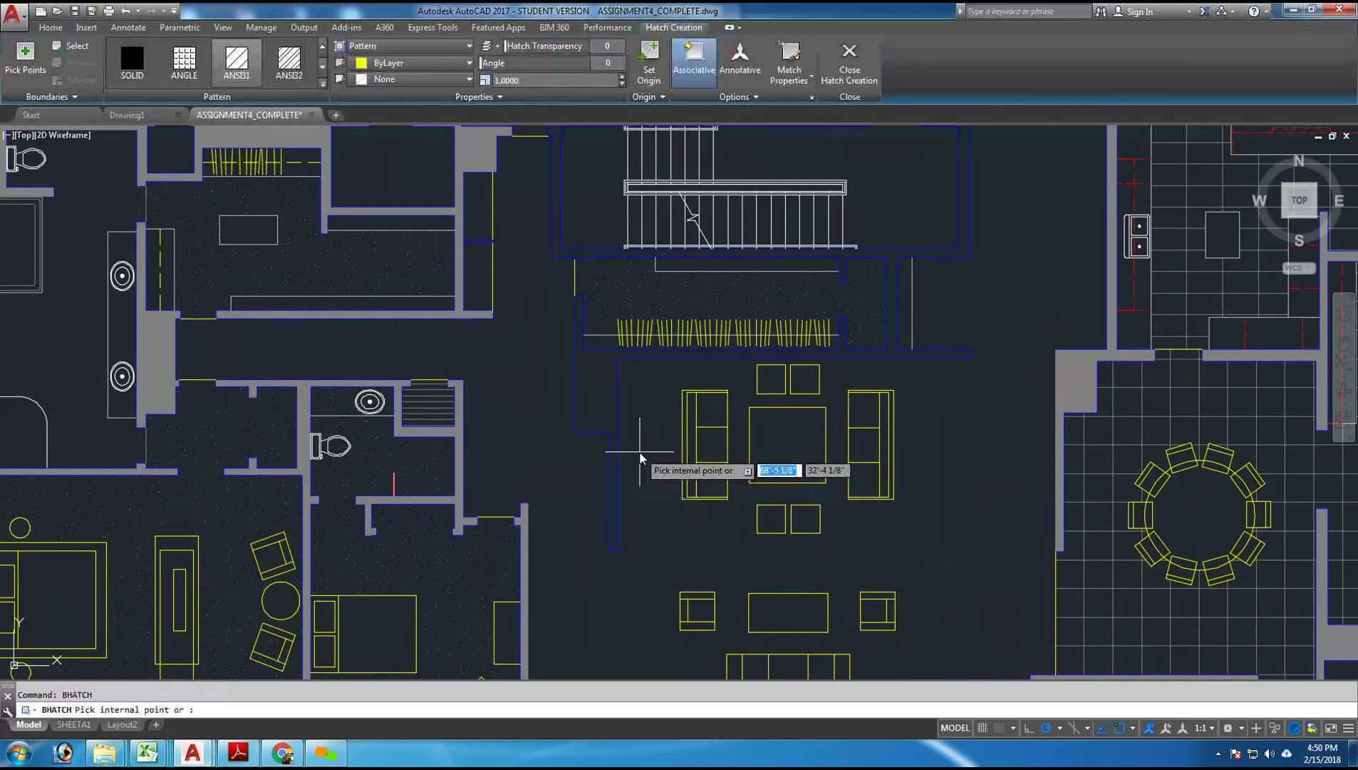
{"action": "scroll", "coordinate": [640, 451], "scroll_direction": "down", "scroll_amount": 5}
{"action": "scroll", "coordinate": [639, 451], "scroll_direction": "up", "scroll_amount": 2}
{"action": "scroll", "coordinate": [639, 454], "scroll_direction": "up", "scroll_amount": 4}
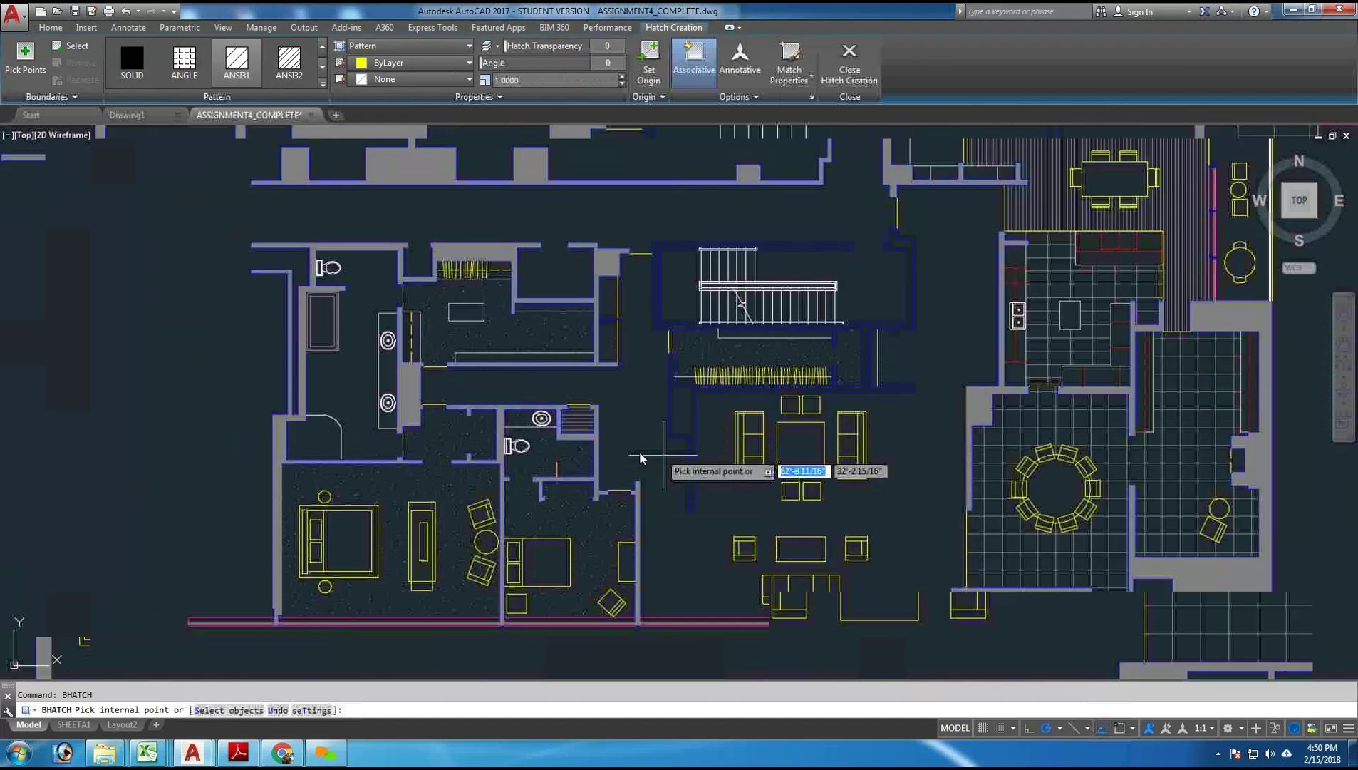
{"action": "scroll", "coordinate": [640, 456], "scroll_direction": "down", "scroll_amount": 2}
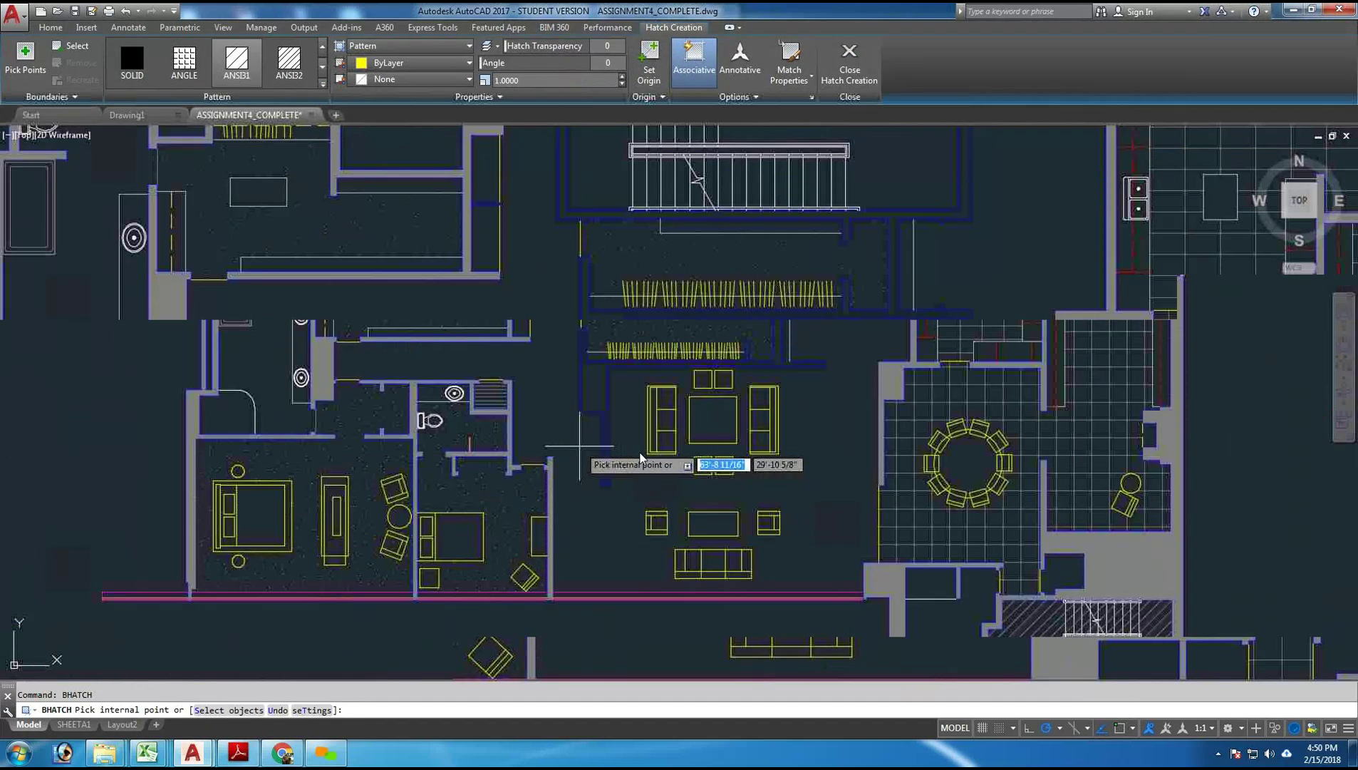
- Hatch the open corridor and living area around the seating, then select the placed hatch
{"action": "left_click", "coordinate": [640, 457]}
{"action": "scroll", "coordinate": [640, 457], "scroll_direction": "up", "scroll_amount": 6}
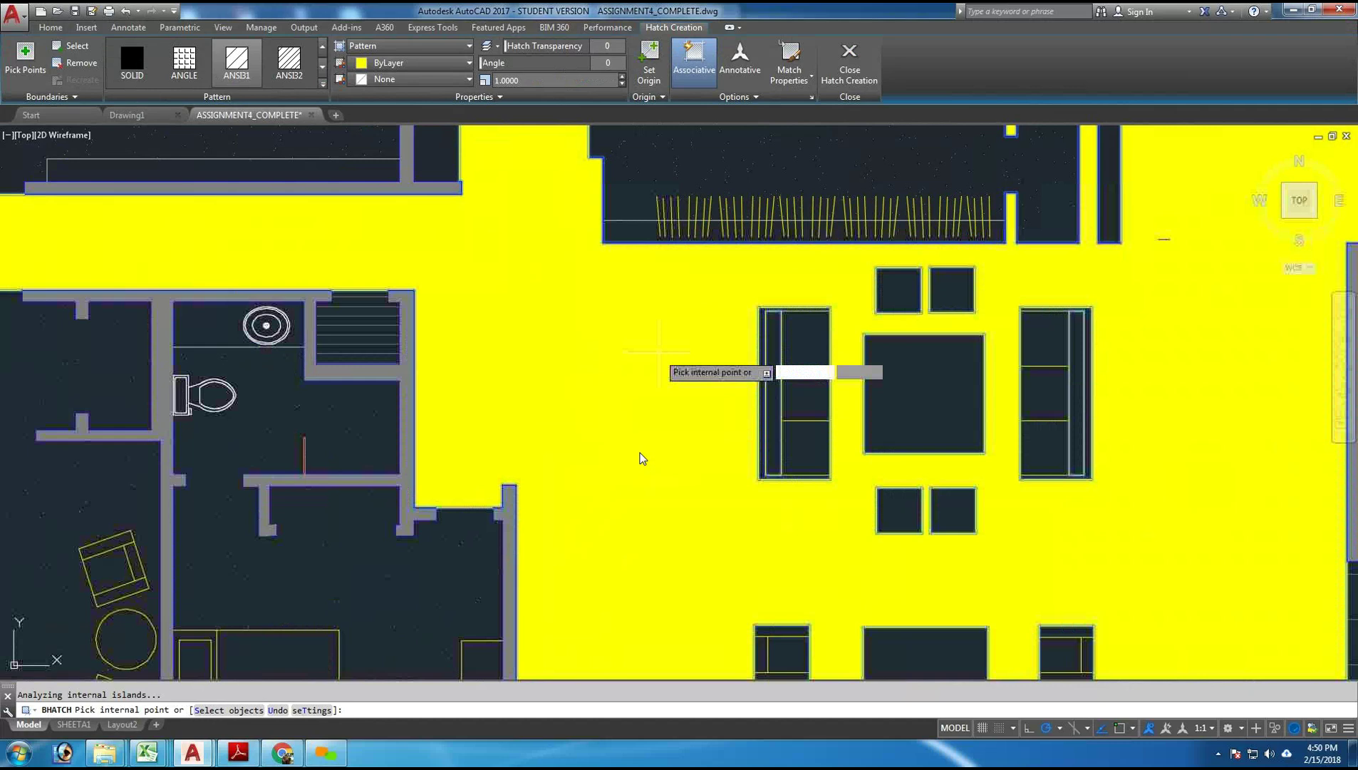
{"action": "scroll", "coordinate": [639, 453], "scroll_direction": "down", "scroll_amount": 2}
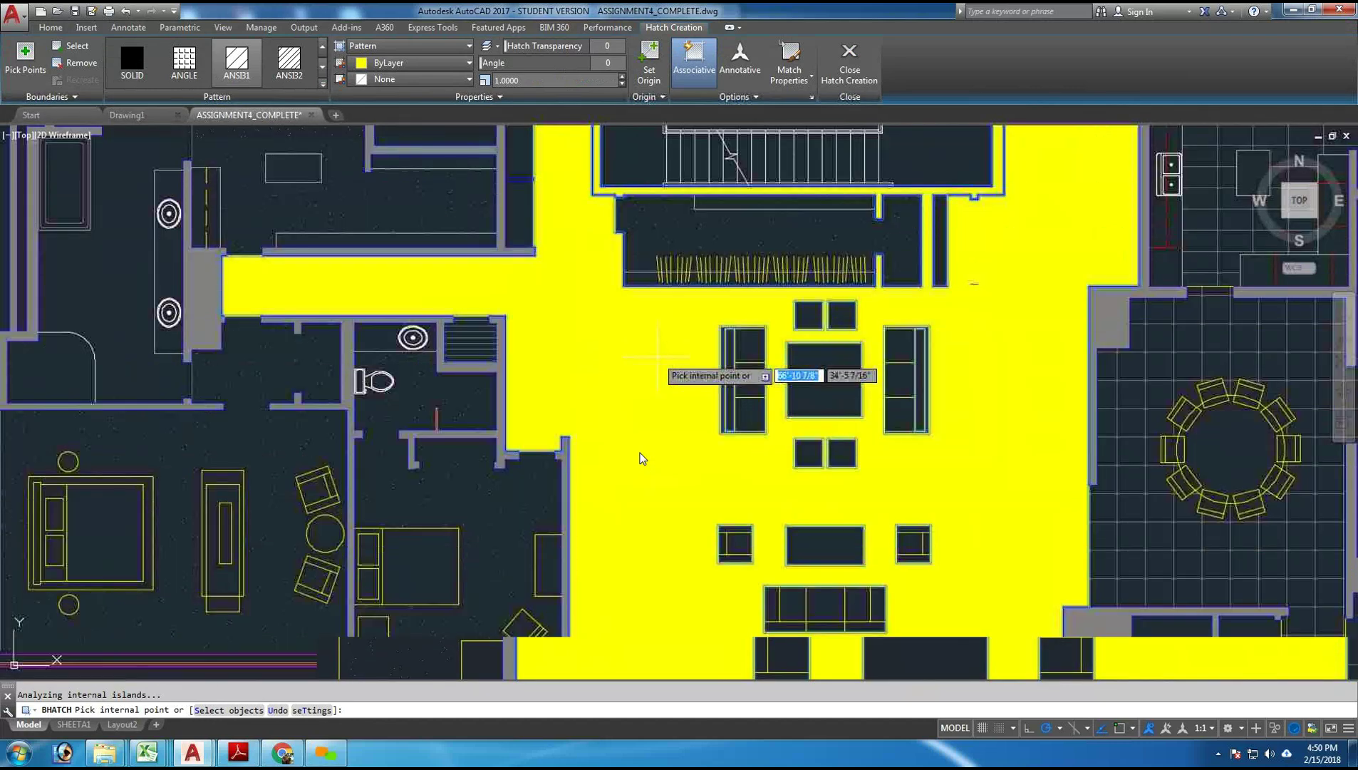
{"action": "scroll", "coordinate": [640, 457], "scroll_direction": "down", "scroll_amount": 2}
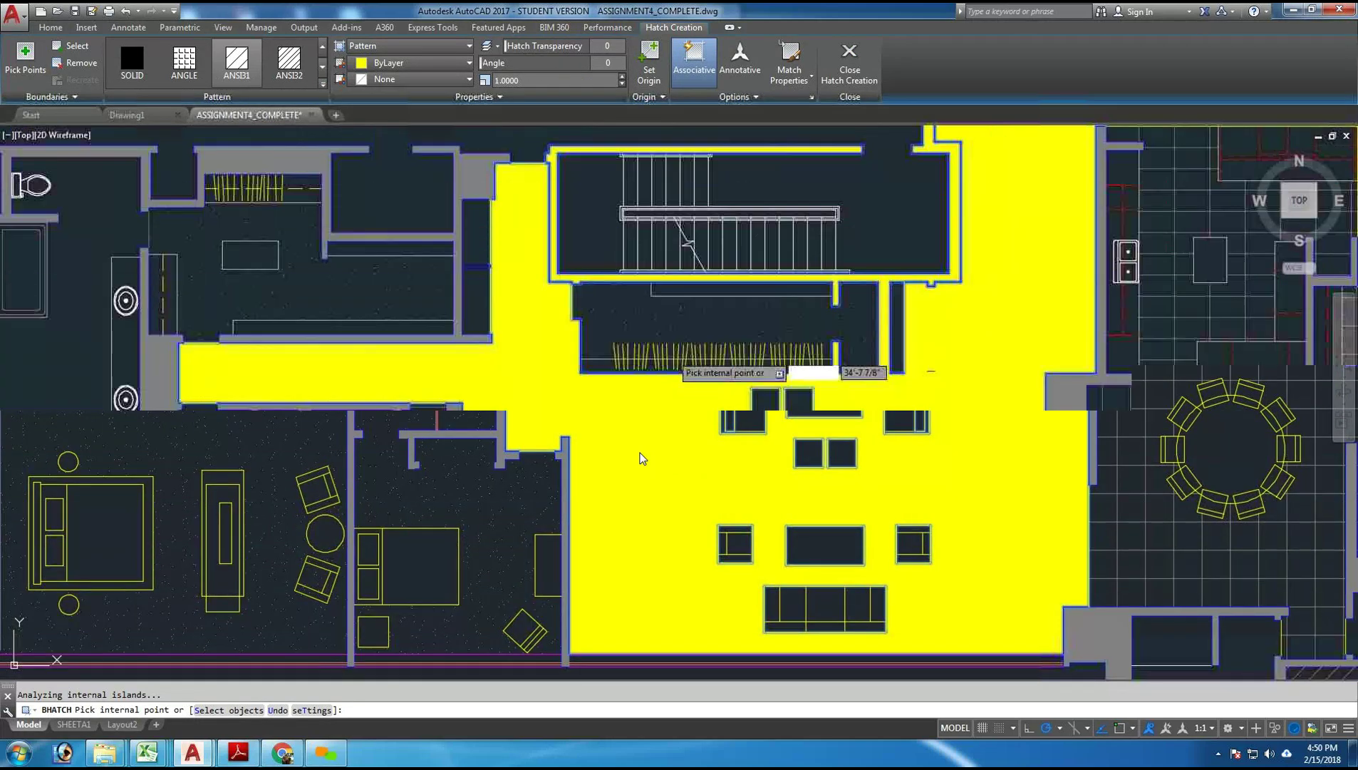
{"action": "scroll", "coordinate": [640, 456], "scroll_direction": "up", "scroll_amount": 3}
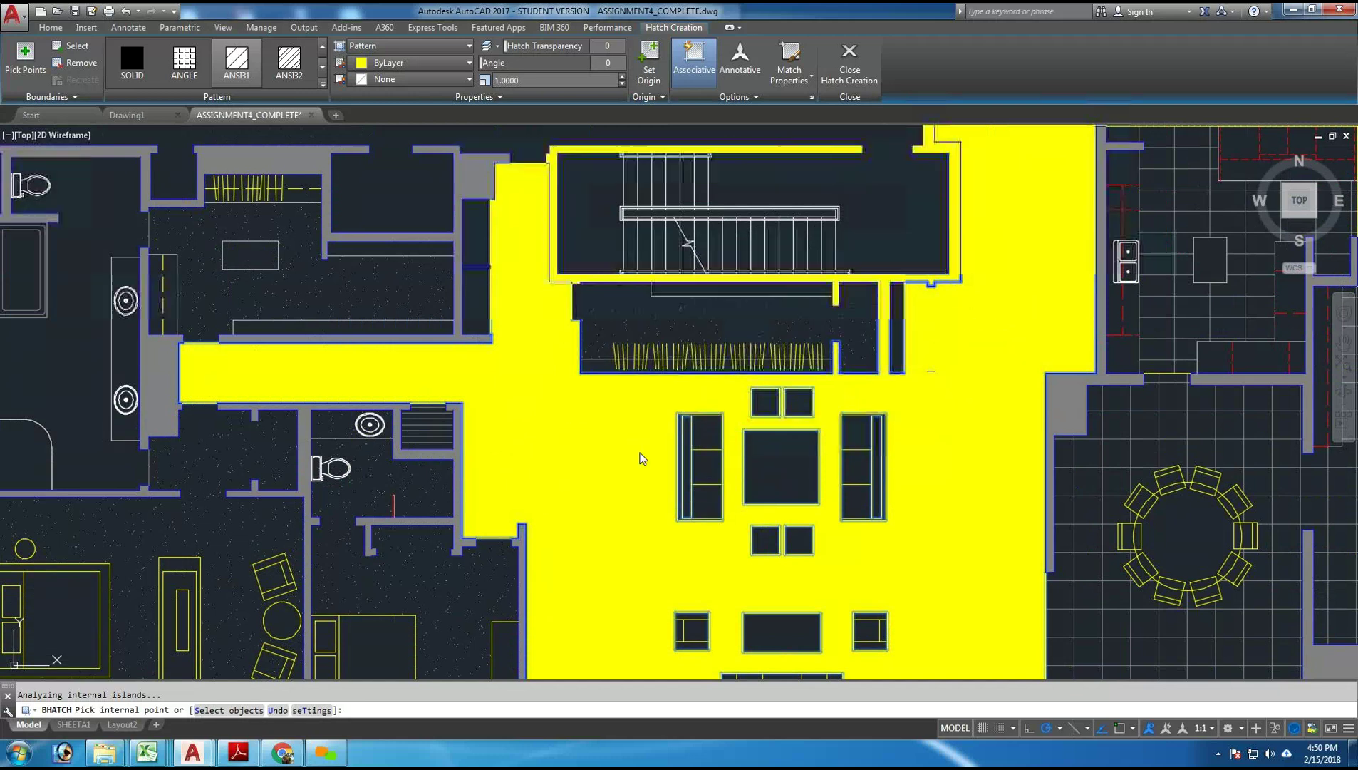
{"action": "key", "text": "Return"}
{"action": "left_click", "coordinate": [531, 394]}
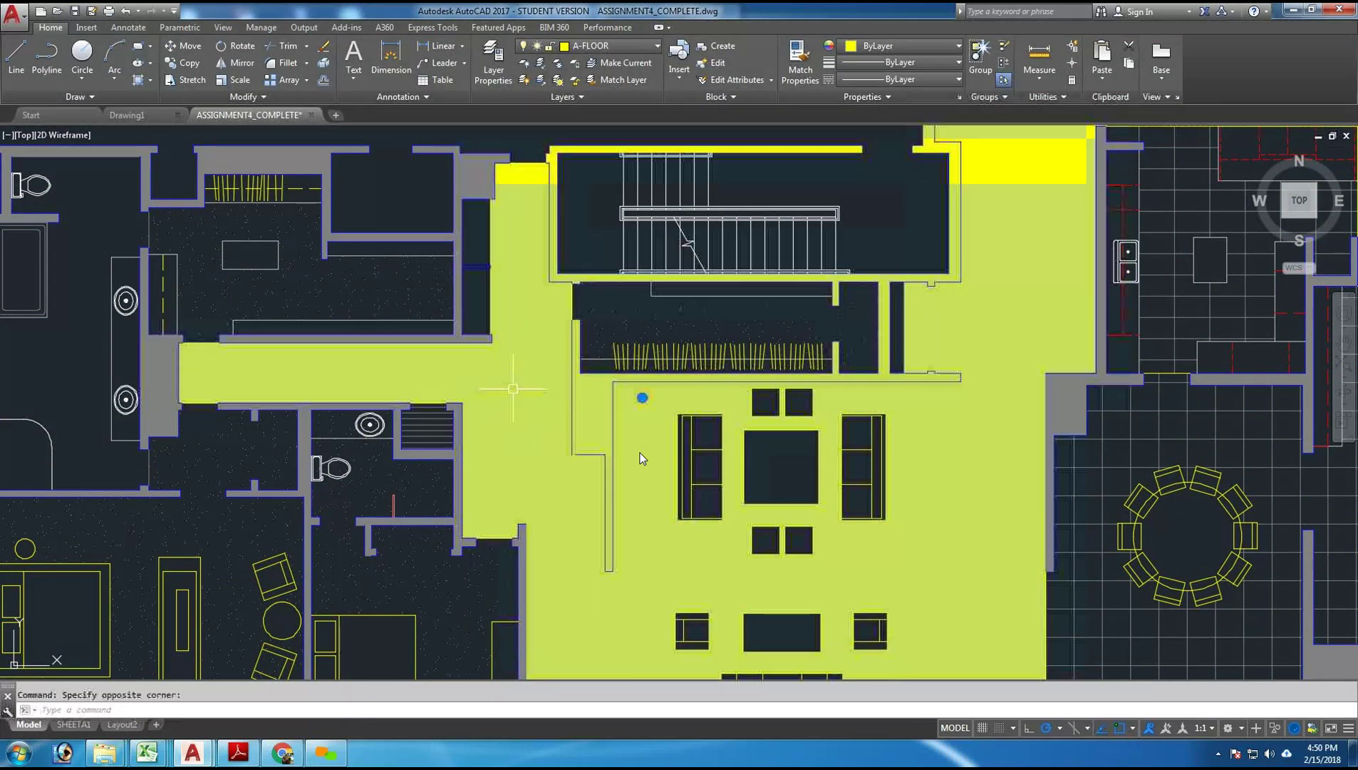
- Delete the selected hatch and make A-FLOOR-HATCH the current layer
{"action": "key", "text": "Delete"}
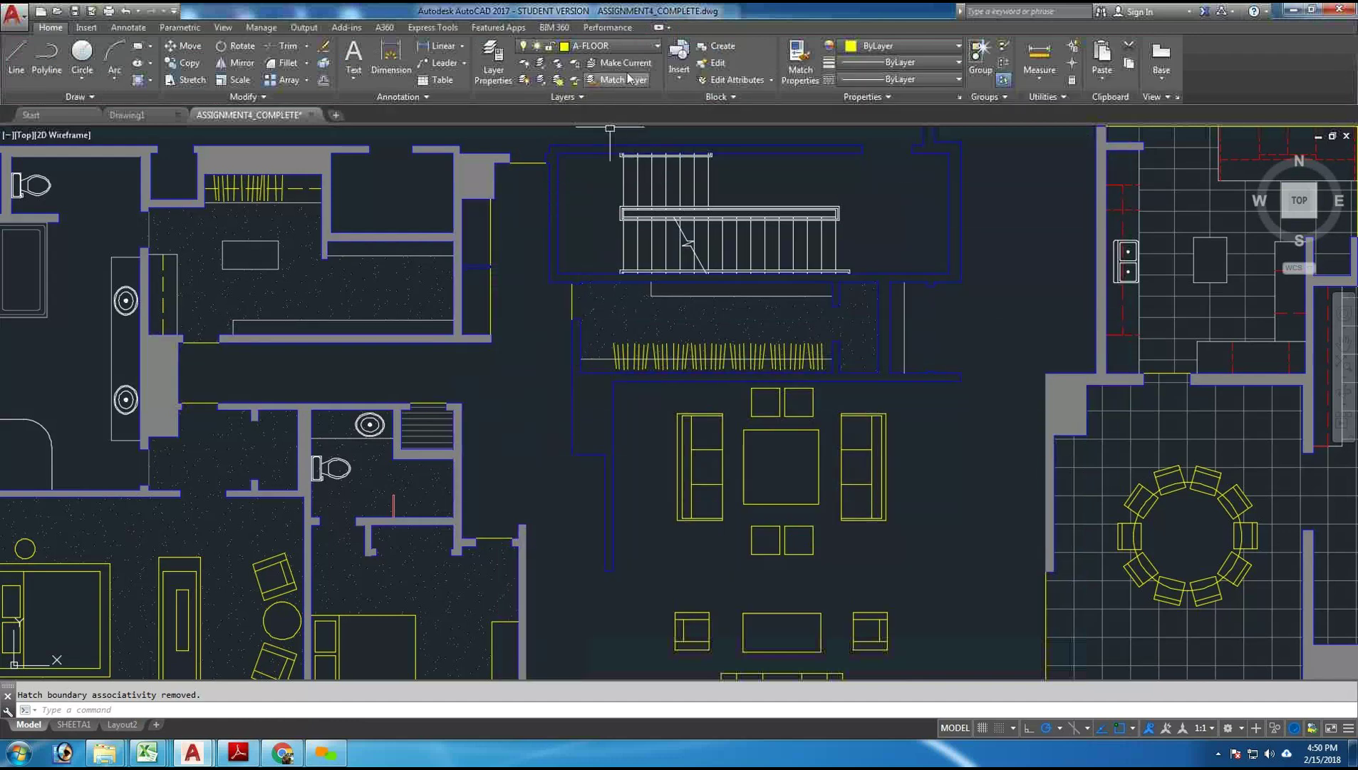
{"action": "left_click", "coordinate": [649, 48]}
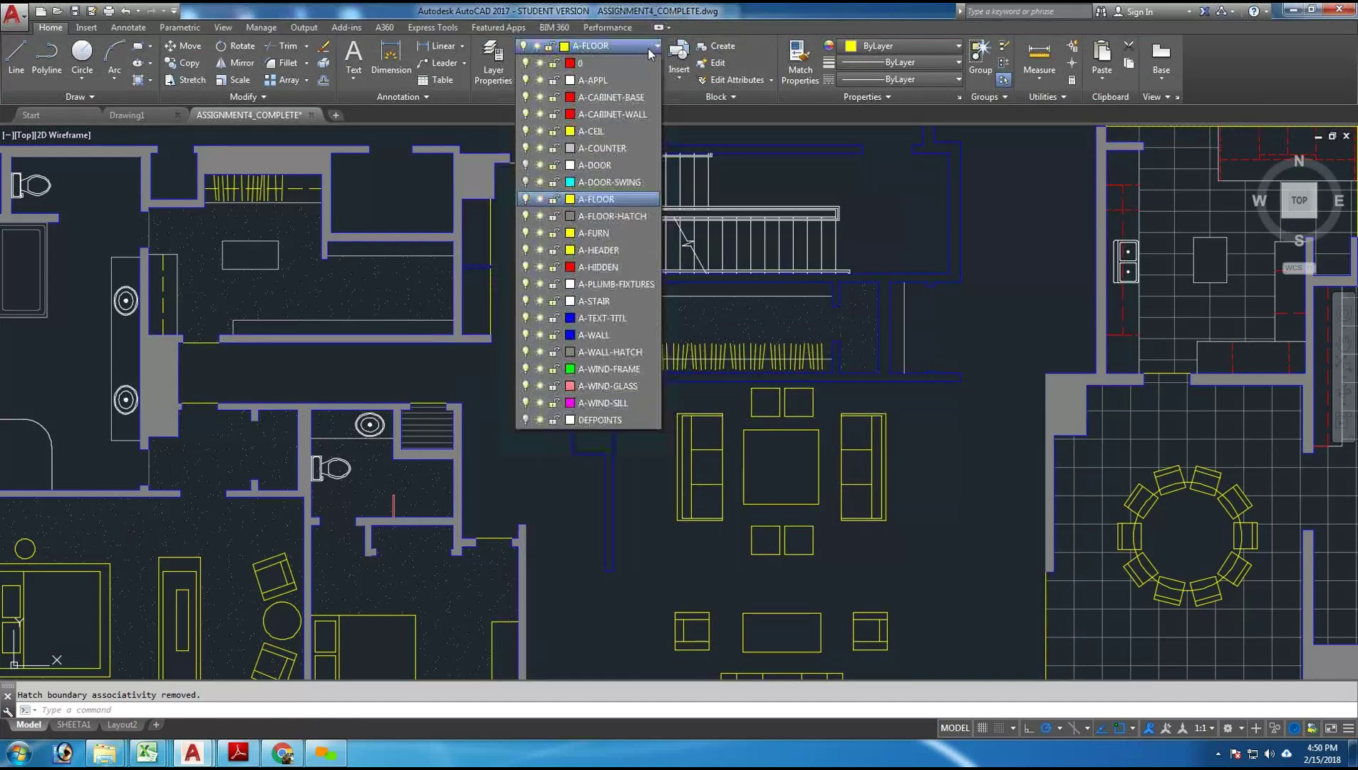
{"action": "left_click", "coordinate": [624, 215]}
{"action": "mouse_move", "coordinate": [539, 491]}
{"action": "middle_mouse_down"}
{"action": "mouse_move", "coordinate": [558, 473]}
{"action": "mouse_move", "coordinate": [574, 385]}
{"action": "middle_mouse_up"}
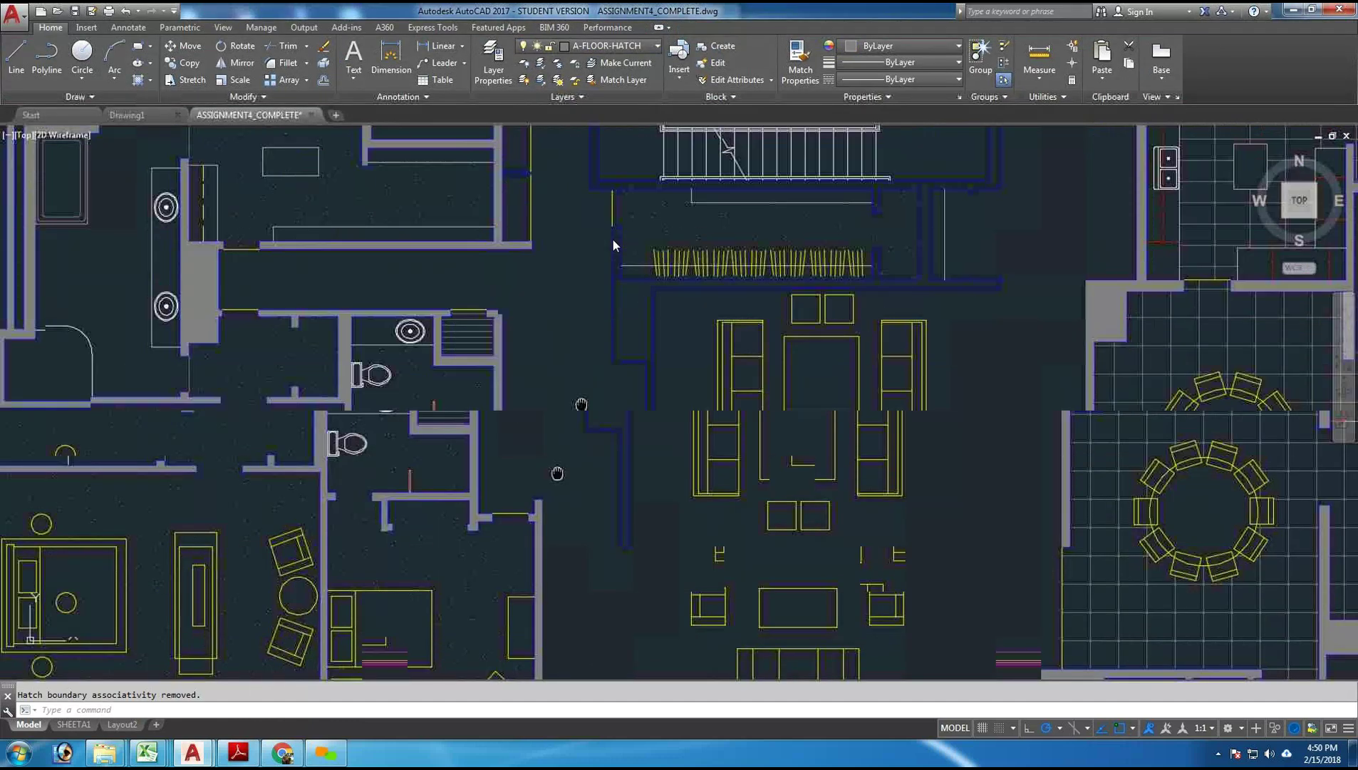
{"action": "scroll", "coordinate": [576, 379], "scroll_direction": "down", "scroll_amount": 1}
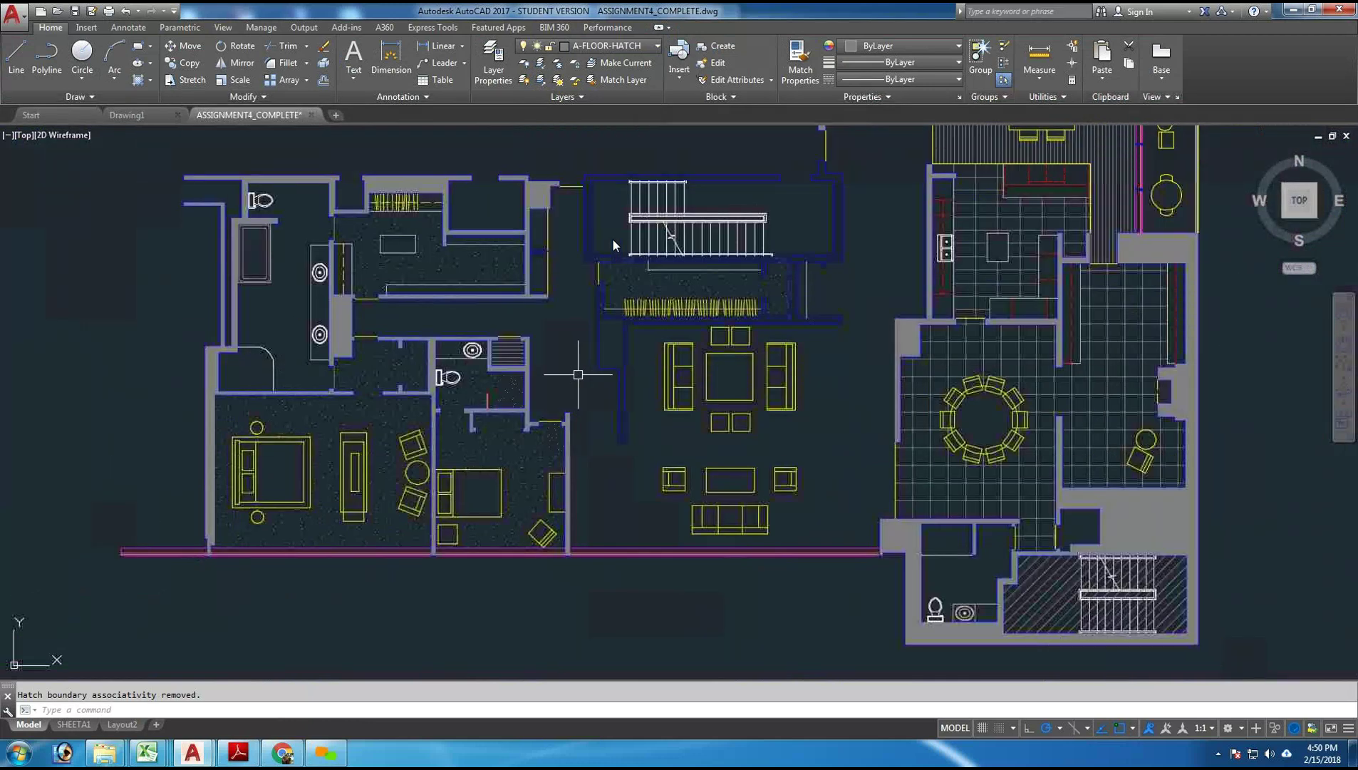
{"action": "scroll", "coordinate": [576, 378], "scroll_direction": "up", "scroll_amount": 1}
{"action": "scroll", "coordinate": [578, 374], "scroll_direction": "down", "scroll_amount": 1}
{"action": "middle_click_drag", "start_coordinate": [578, 374], "coordinate": [578, 410]}
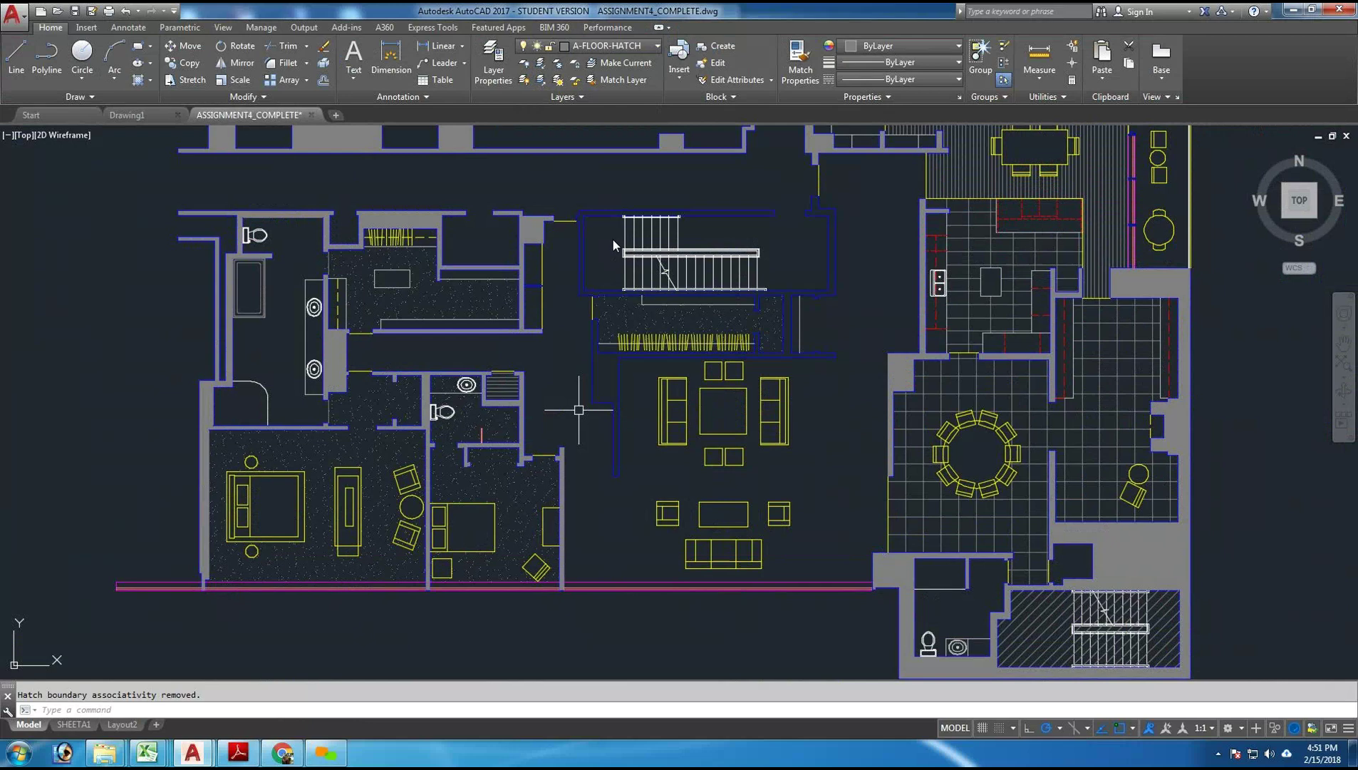
- Draw a horizontal and a diagonal guide line across the plan, then start HATCH
{"action": "key", "text": "l"}
{"action": "key", "text": "Return"}
{"action": "left_click", "coordinate": [80, 404]}
{"action": "left_click", "coordinate": [1204, 391]}
{"action": "key", "text": "Return"}
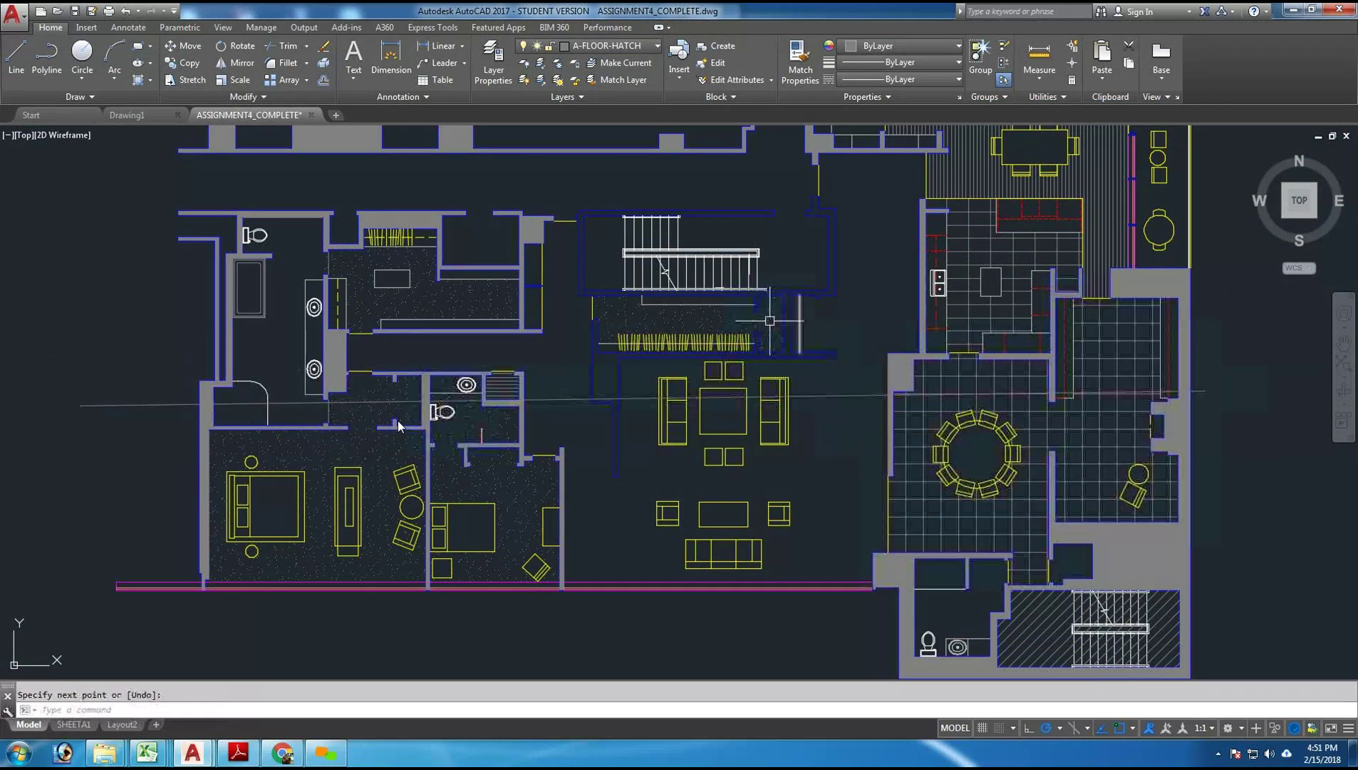
{"action": "key", "text": "Return"}
{"action": "left_click", "coordinate": [652, 174]}
{"action": "left_click", "coordinate": [716, 645]}
{"action": "key", "text": "Return"}
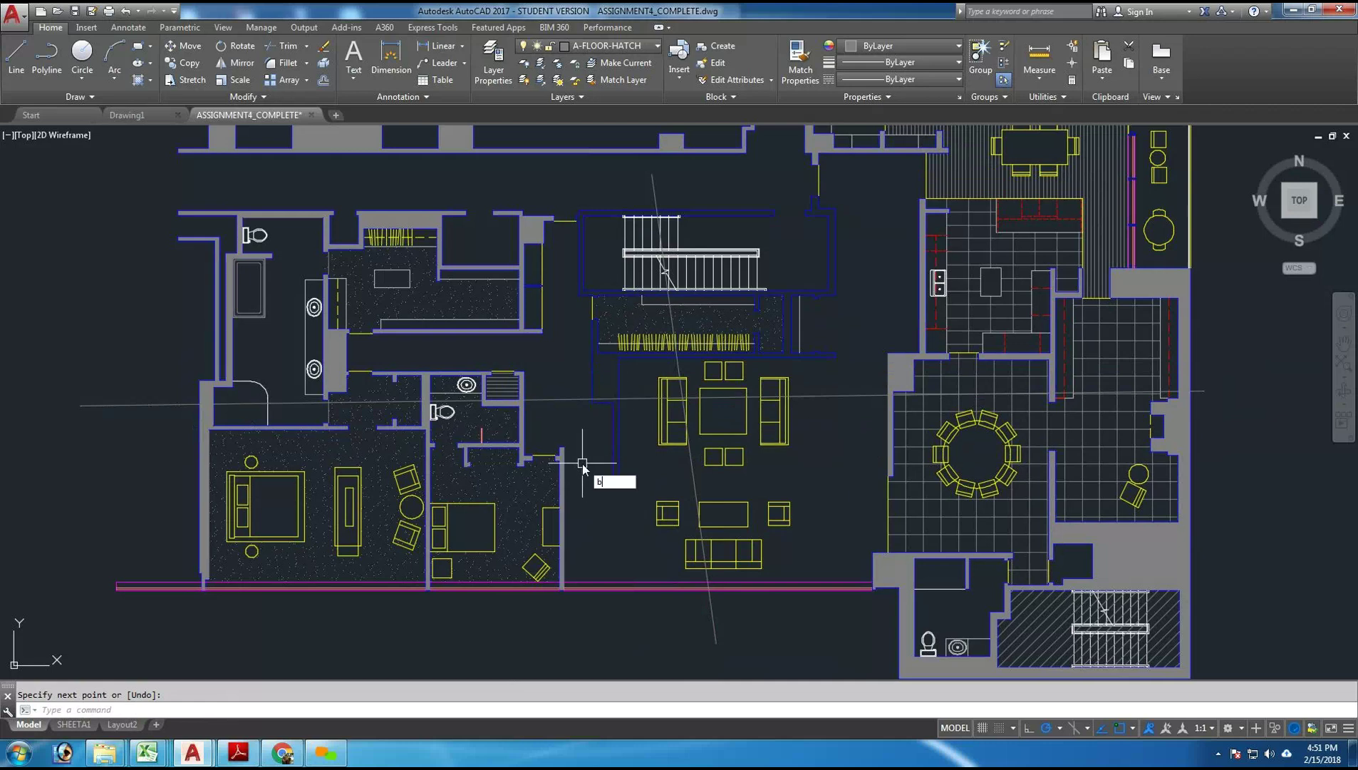
{"action": "type", "text": "h"}
{"action": "key", "text": "Return"}
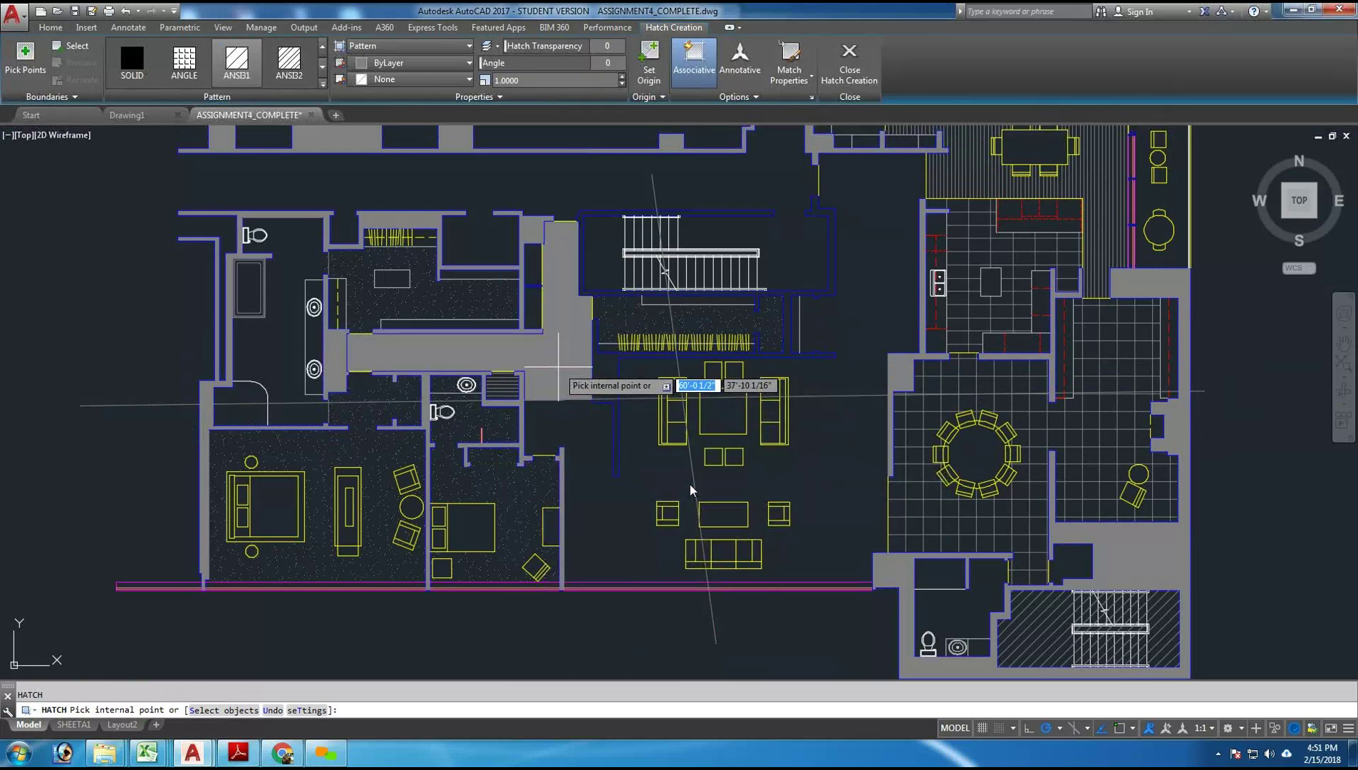
- Cancel and restart the hatch command, leaving the central lounge unfilled
{"action": "scroll", "coordinate": [558, 367], "scroll_direction": "up", "scroll_amount": 2}
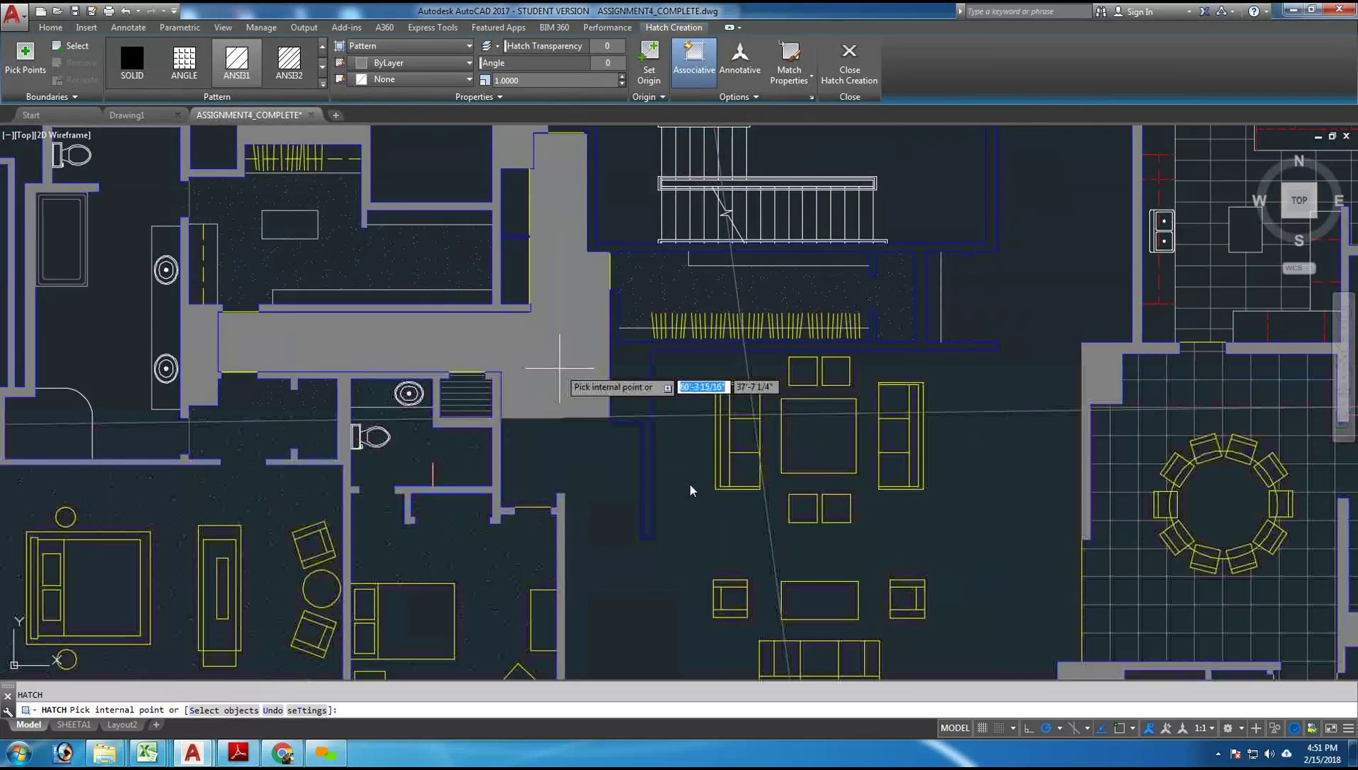
{"action": "scroll", "coordinate": [1015, 311], "scroll_direction": "down", "scroll_amount": 2}
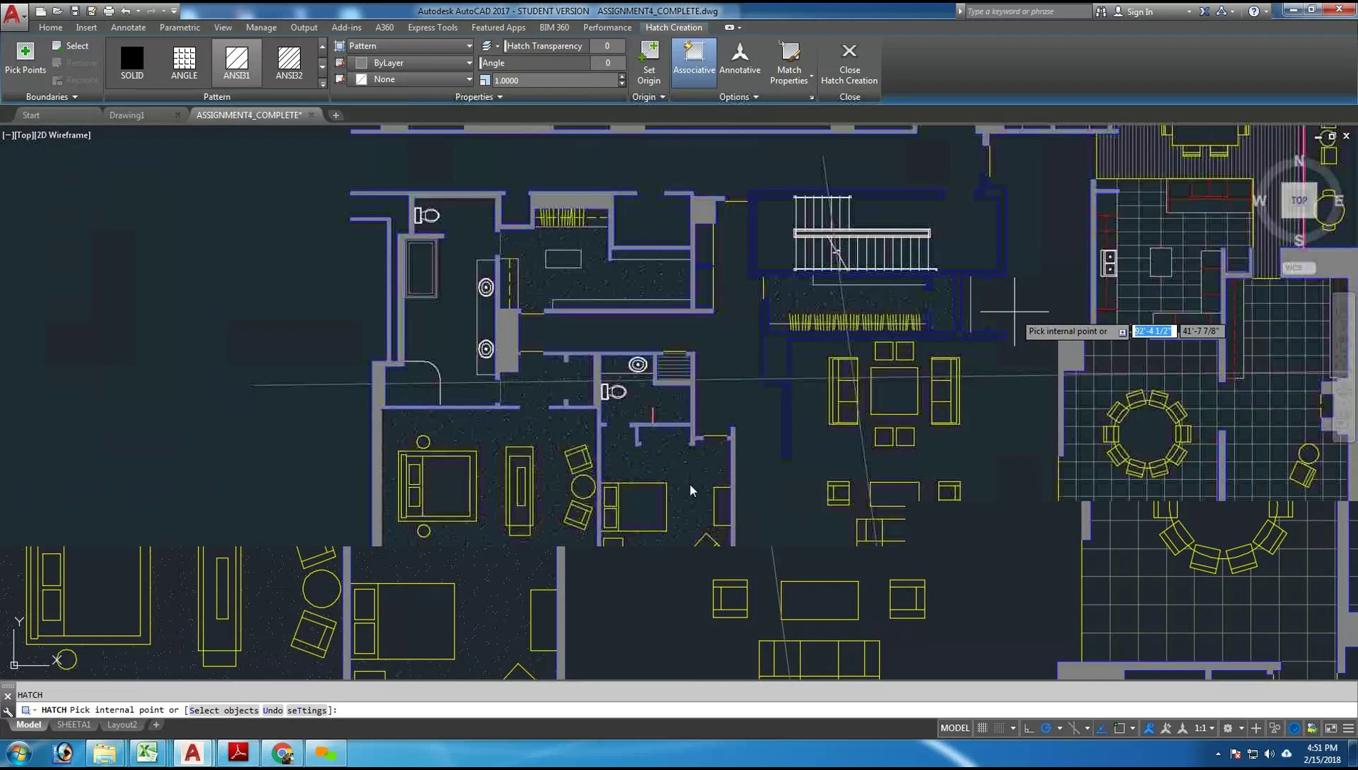
{"action": "scroll", "coordinate": [1014, 311], "scroll_direction": "down", "scroll_amount": 2}
{"action": "scroll", "coordinate": [909, 257], "scroll_direction": "up", "scroll_amount": 2}
{"action": "key", "text": "Escape"}
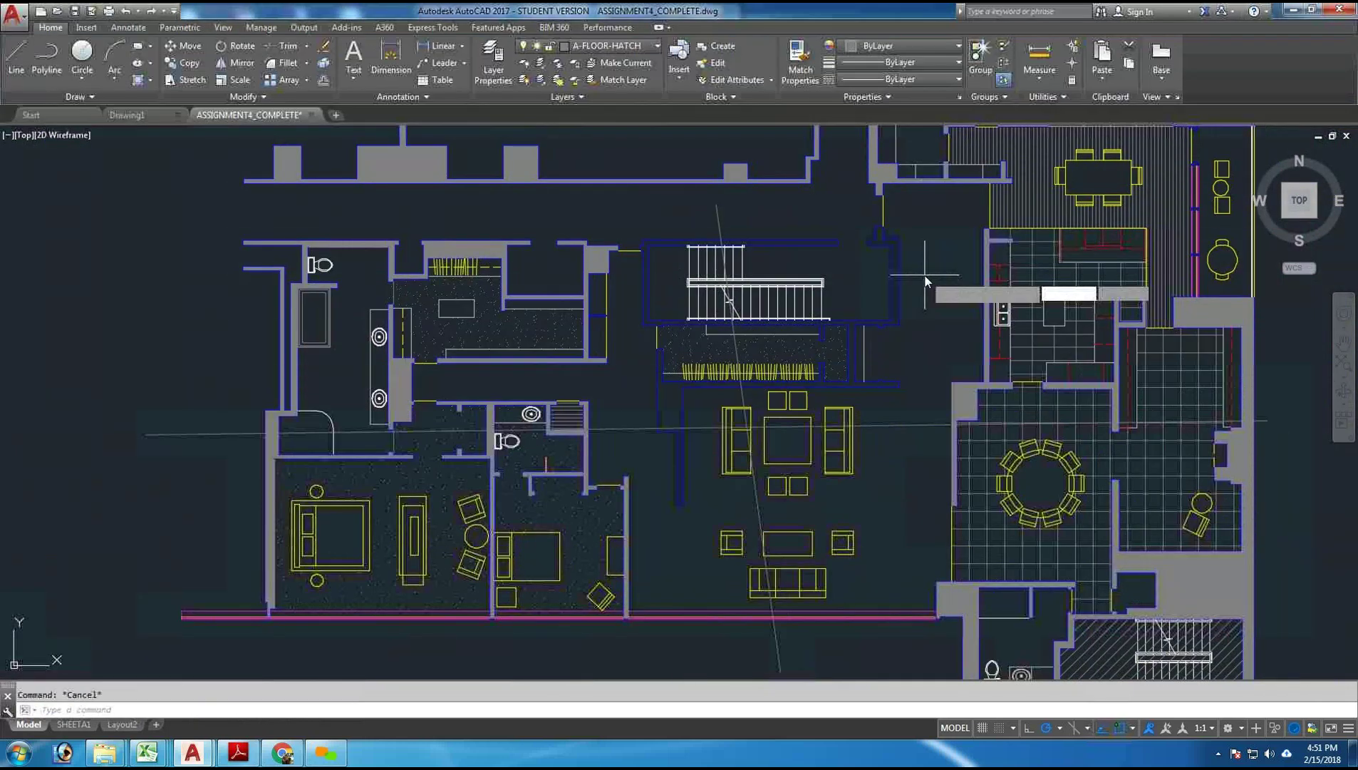
{"action": "key", "text": "Return"}
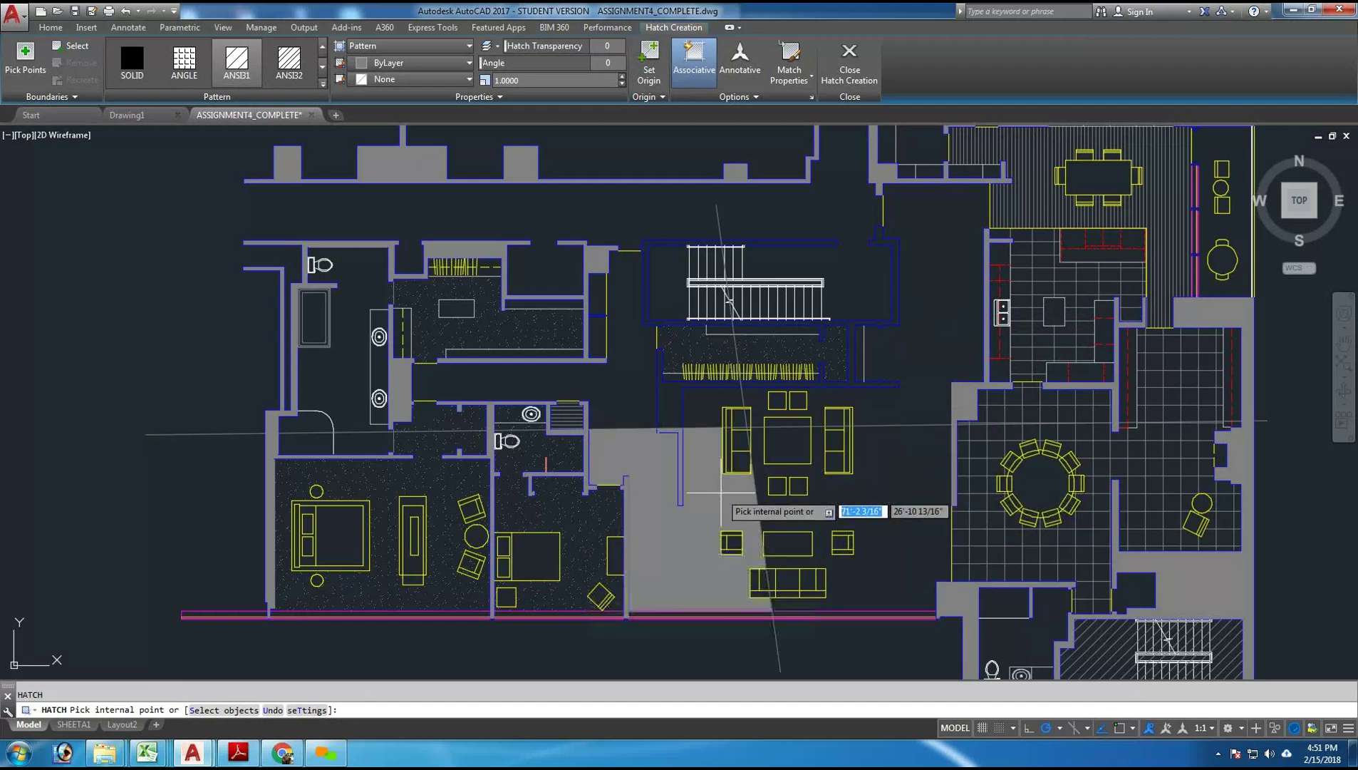
{"action": "scroll", "coordinate": [684, 506], "scroll_direction": "up", "scroll_amount": 5}
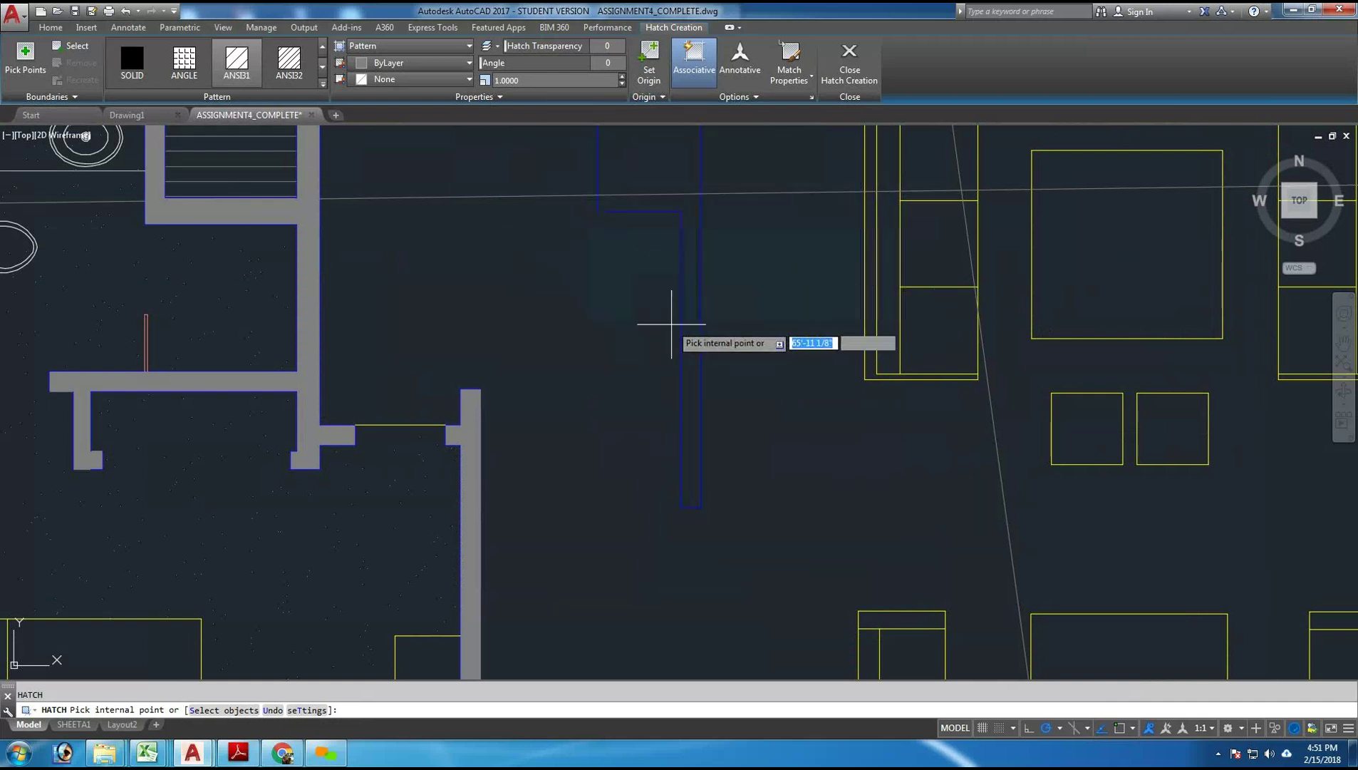
{"action": "scroll", "coordinate": [669, 320], "scroll_direction": "down", "scroll_amount": 3}
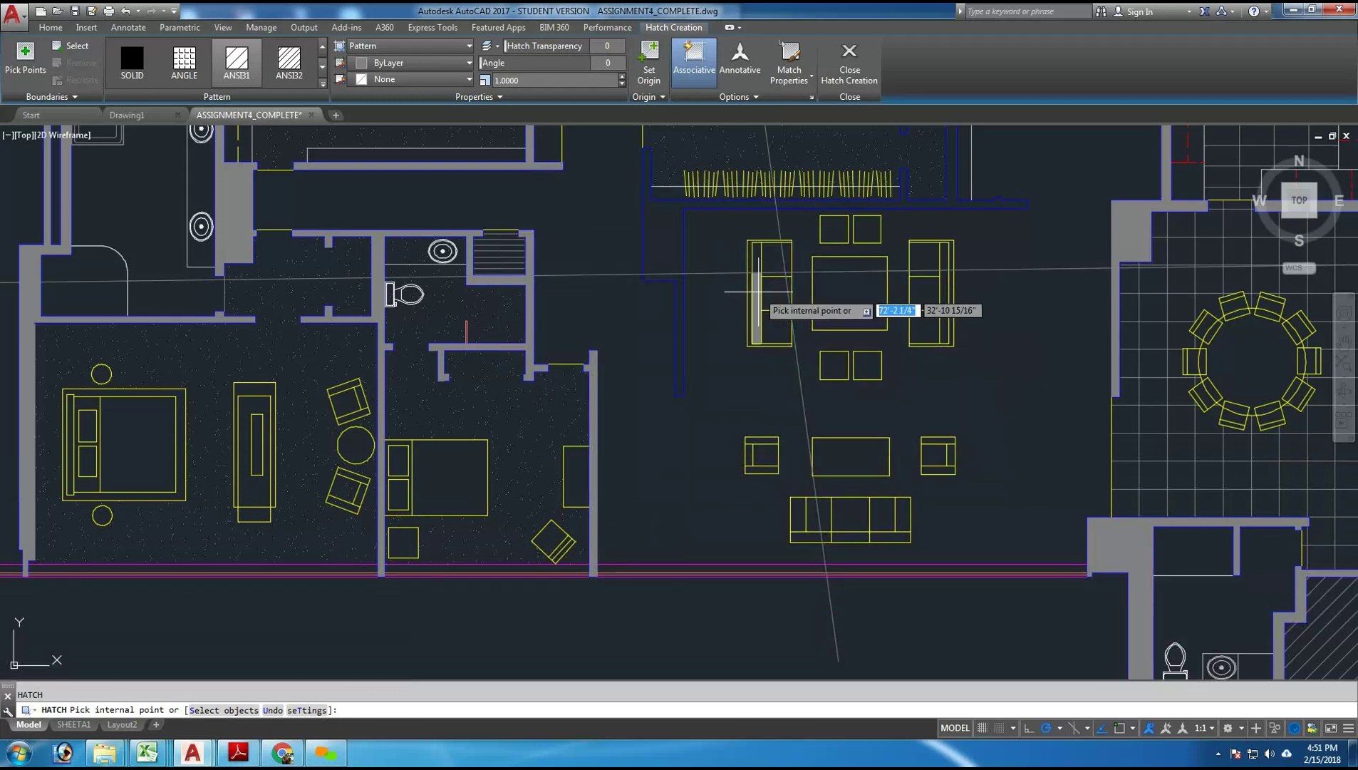
- Erase the stray diagonal line across the living room
{"action": "key", "text": "Escape"}
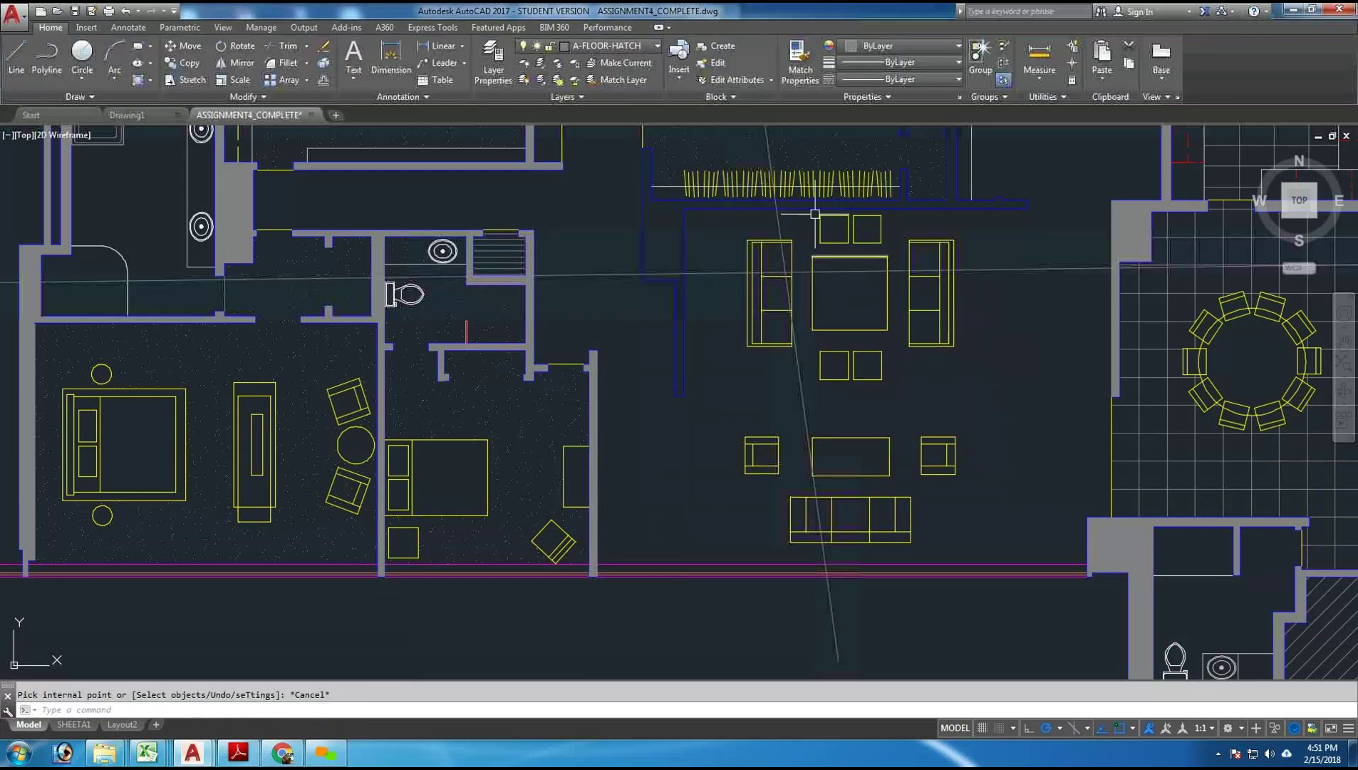
{"action": "type", "text": "e"}
{"action": "key", "text": "Return"}
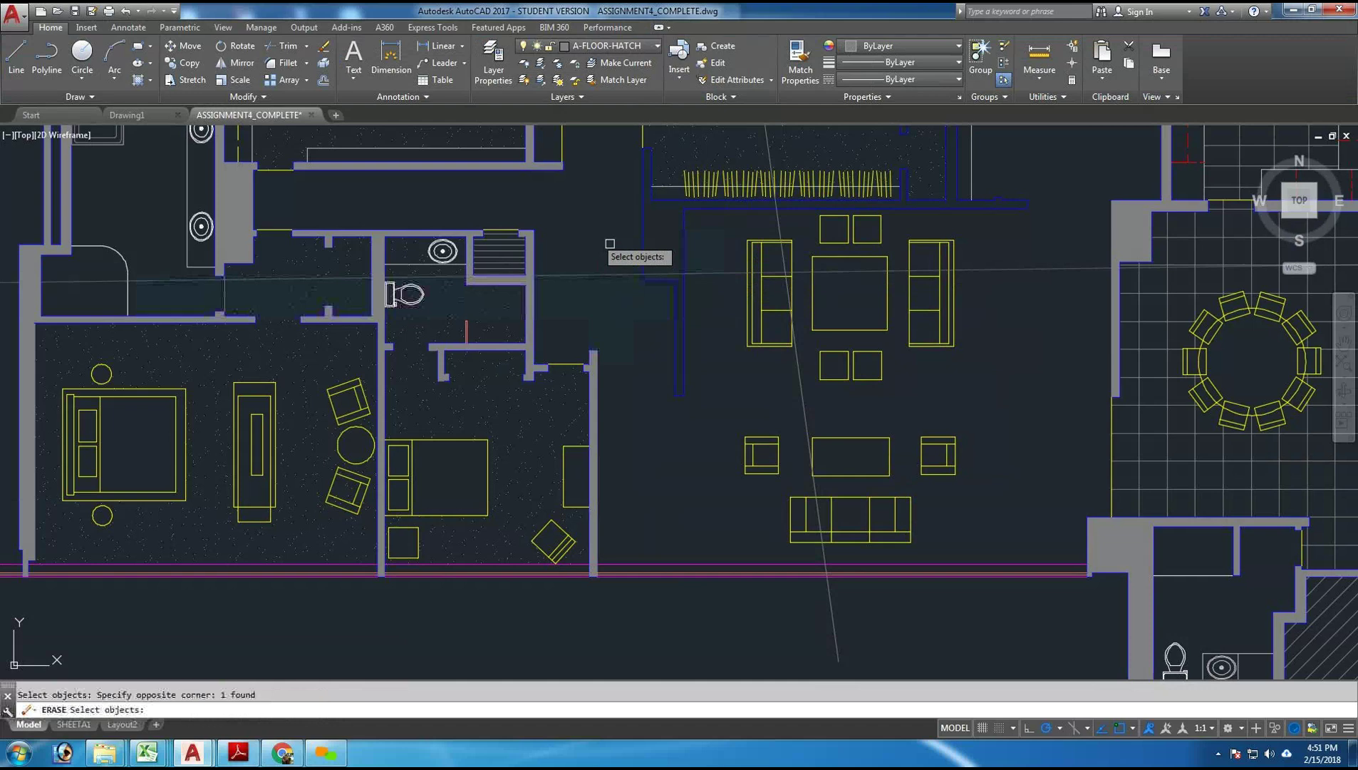
{"action": "left_click", "coordinate": [769, 223]}
{"action": "left_click", "coordinate": [787, 222]}
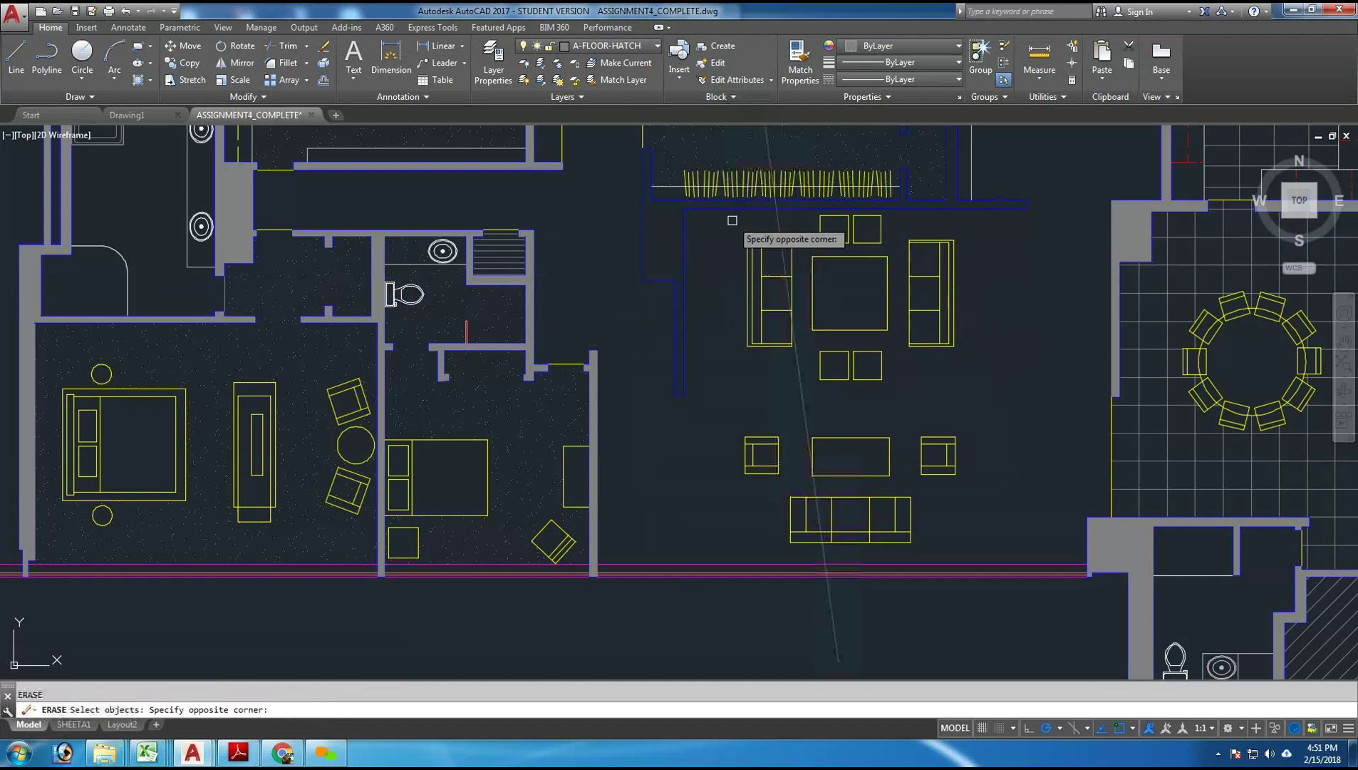
{"action": "key", "text": "Return"}
- Fillet the vertical and horizontal blue wall lines into a closed corner
{"action": "scroll", "coordinate": [655, 343], "scroll_direction": "up", "scroll_amount": 8}
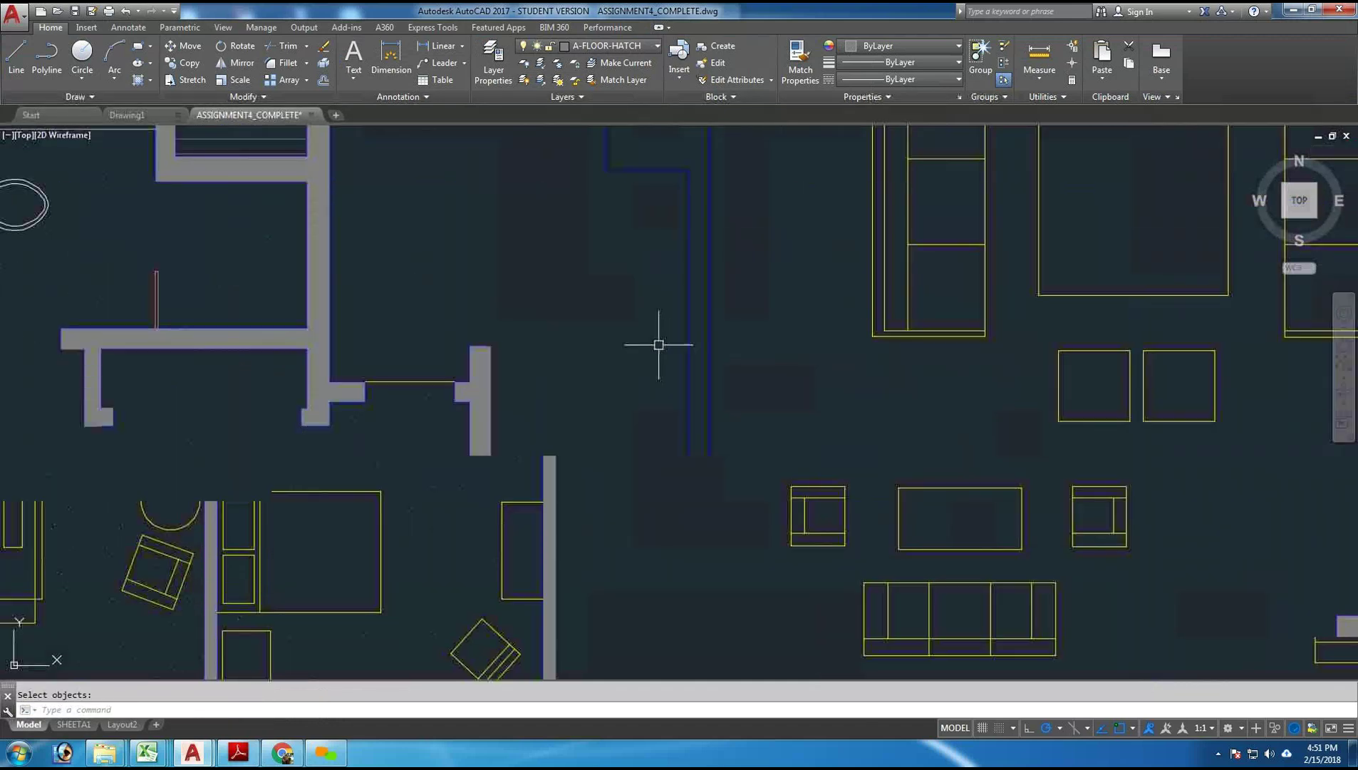
{"action": "mouse_move", "coordinate": [628, 267]}
{"action": "middle_mouse_down"}
{"action": "mouse_move", "coordinate": [628, 247]}
{"action": "mouse_move", "coordinate": [624, 310]}
{"action": "middle_mouse_up"}
{"action": "scroll", "coordinate": [624, 309], "scroll_direction": "up", "scroll_amount": 3}
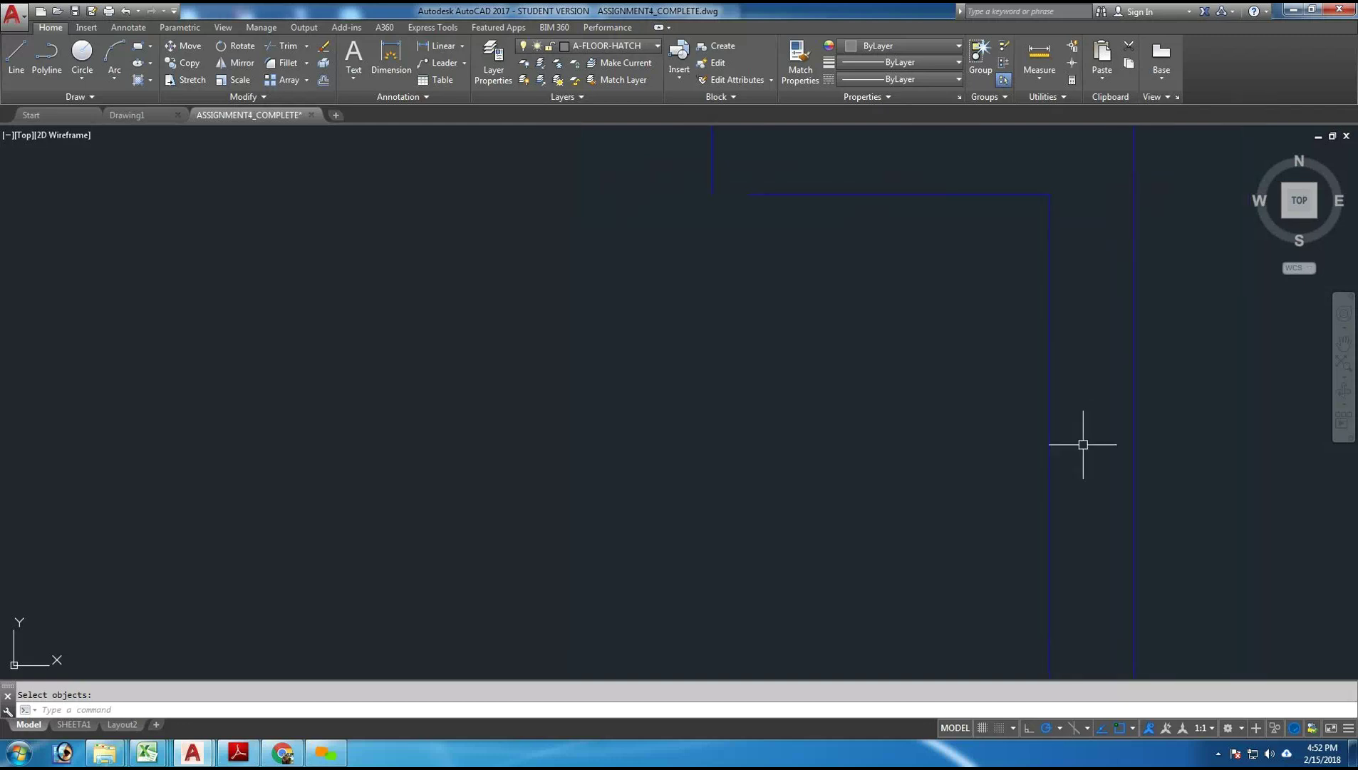
{"action": "middle_click_drag", "start_coordinate": [849, 279], "coordinate": [810, 461]}
{"action": "type", "text": "f"}
{"action": "key", "text": "Return"}
{"action": "left_click", "coordinate": [672, 336]}
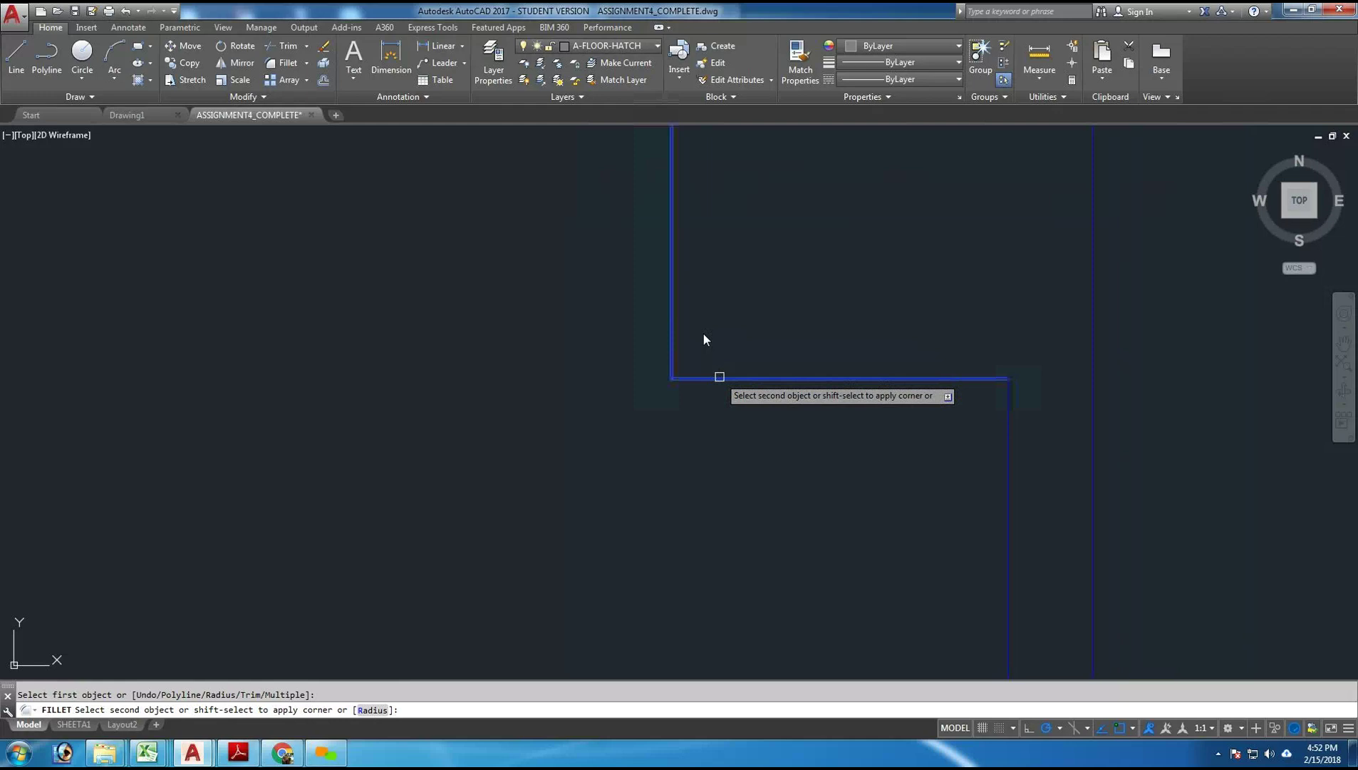
{"action": "left_click", "coordinate": [720, 376]}
{"action": "scroll", "coordinate": [641, 346], "scroll_direction": "down", "scroll_amount": 4}
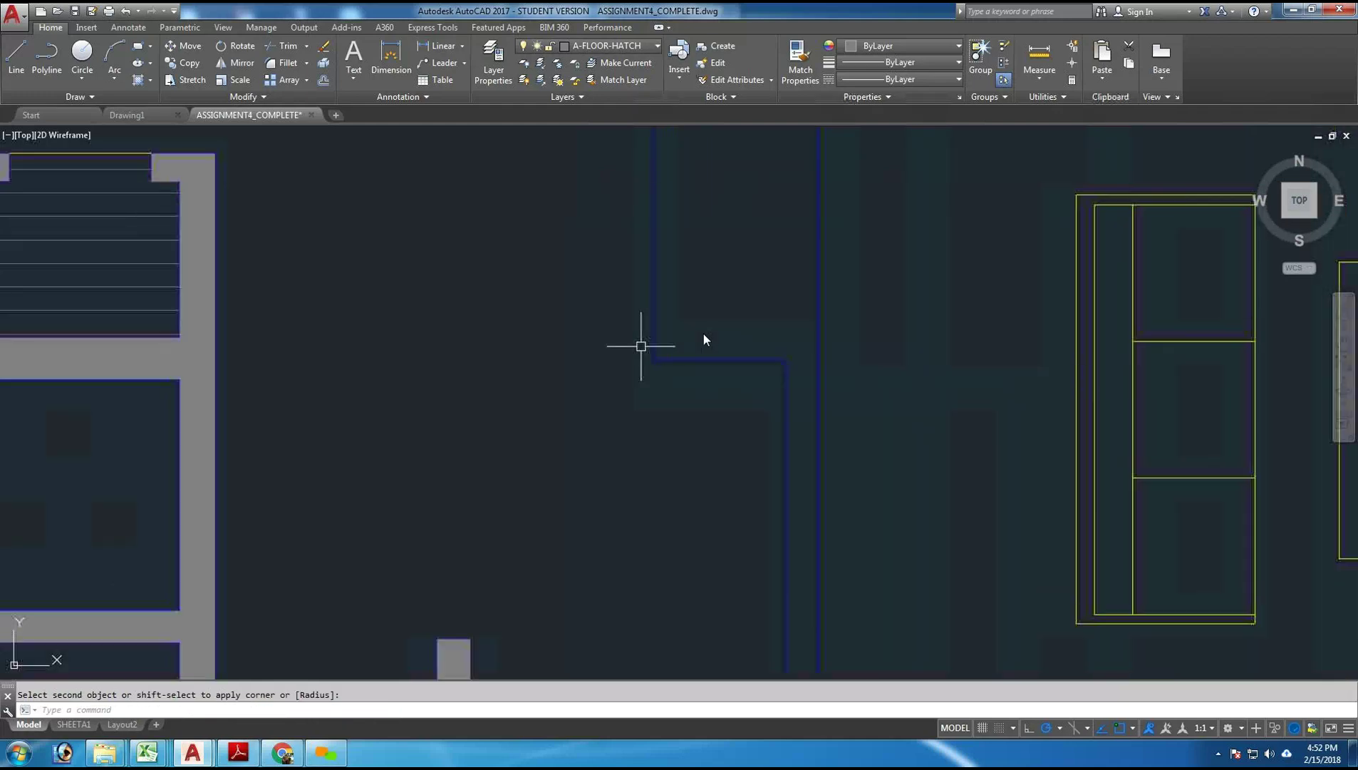
{"action": "scroll", "coordinate": [640, 346], "scroll_direction": "down", "scroll_amount": 8}
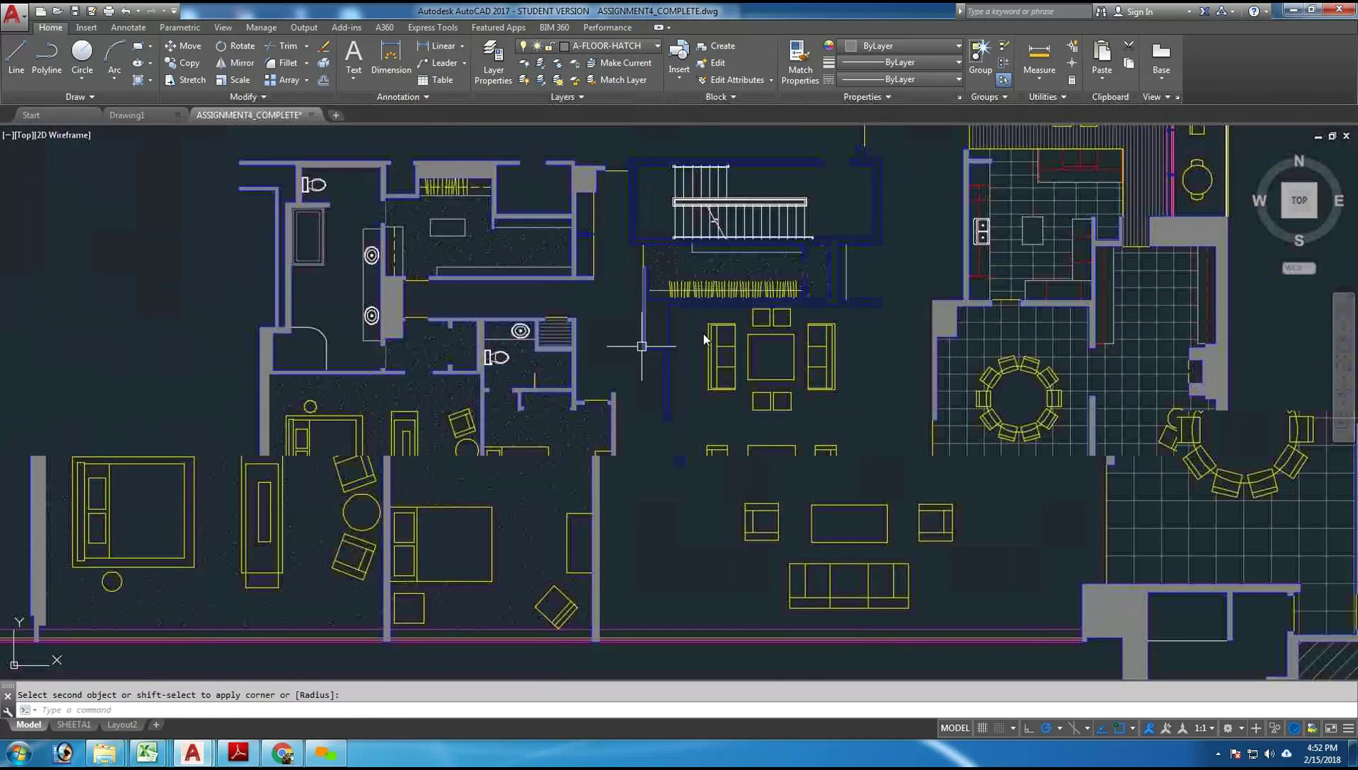
- Zoom to a window framing the entire floor plan with its rooms, stairs and furniture
{"action": "middle_click_drag", "start_coordinate": [404, 163], "coordinate": [409, 199]}
{"action": "type", "text": "z"}
{"action": "key", "text": "Return"}
{"action": "type", "text": "w"}
{"action": "key", "text": "Return"}
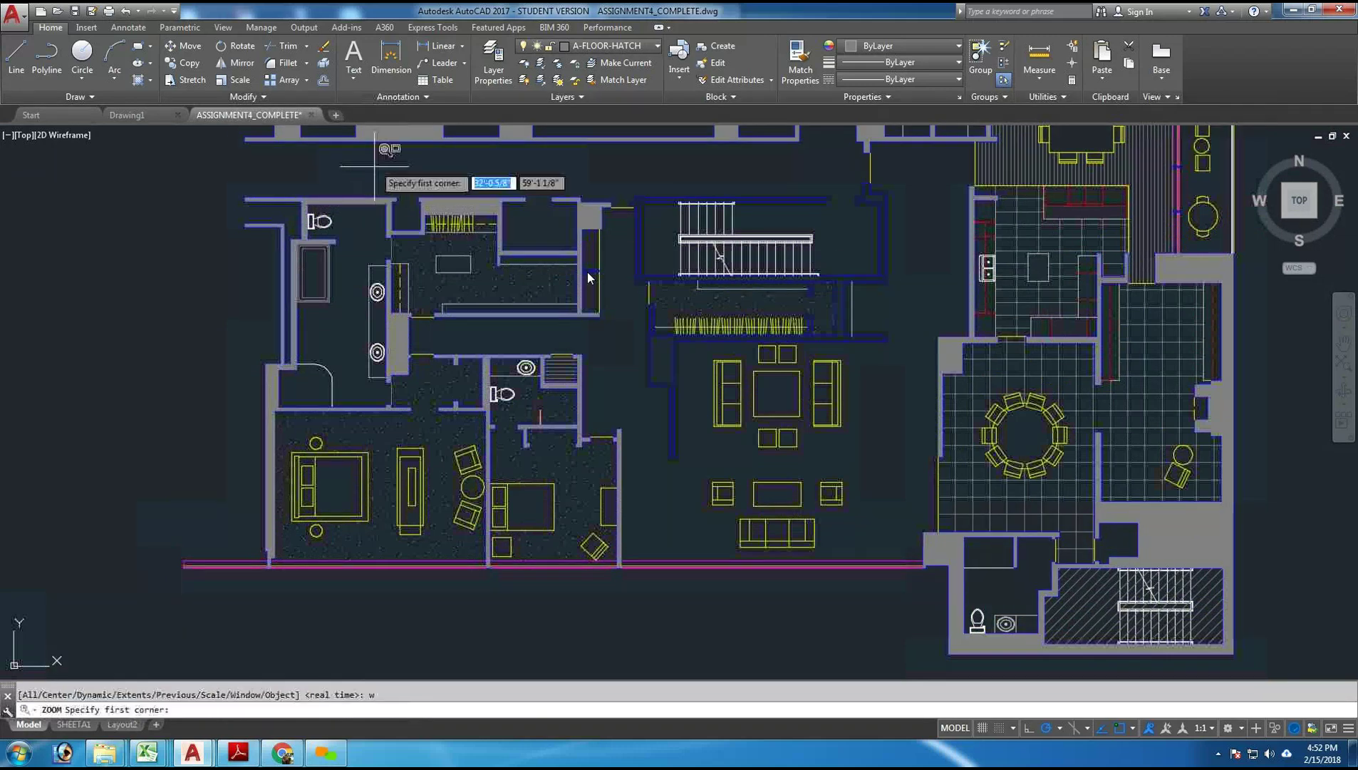
{"action": "middle_click_drag", "start_coordinate": [358, 112], "coordinate": [368, 155]}
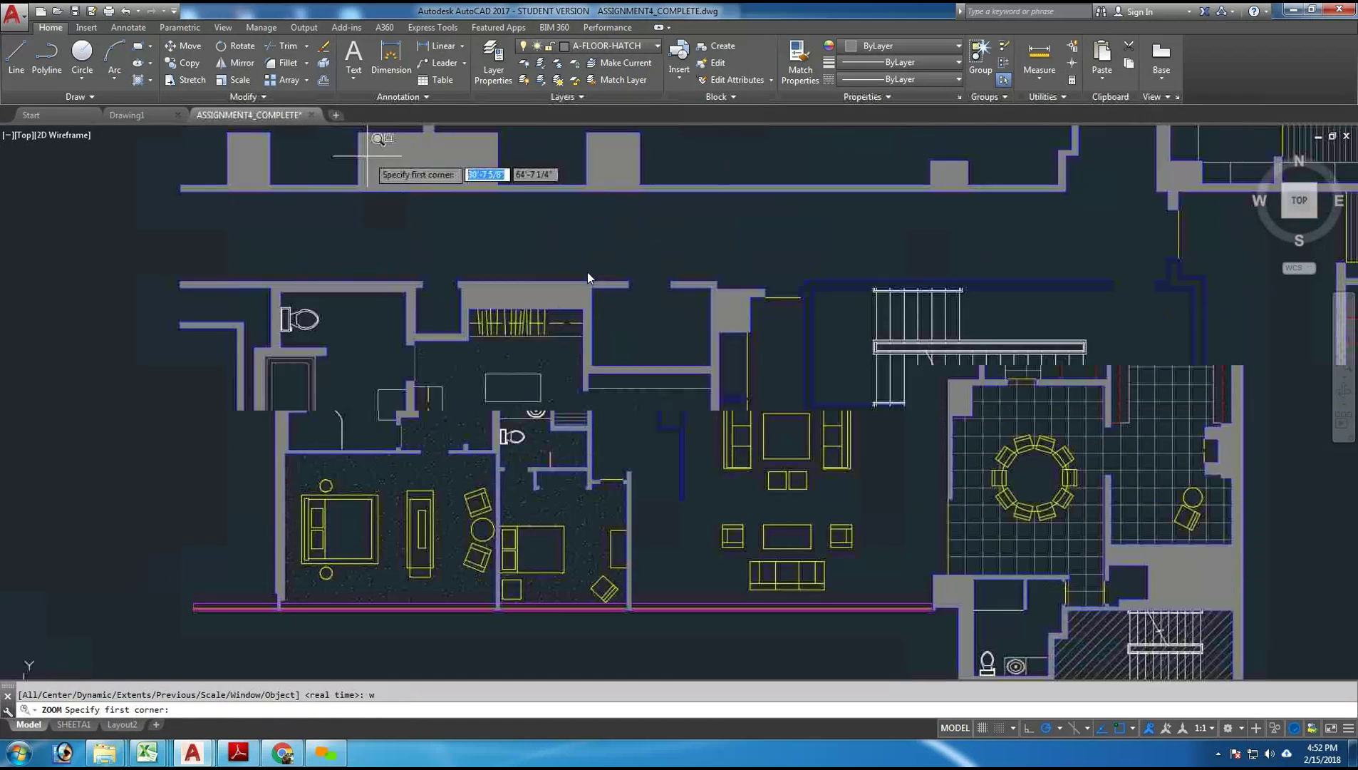
{"action": "left_click", "coordinate": [350, 151]}
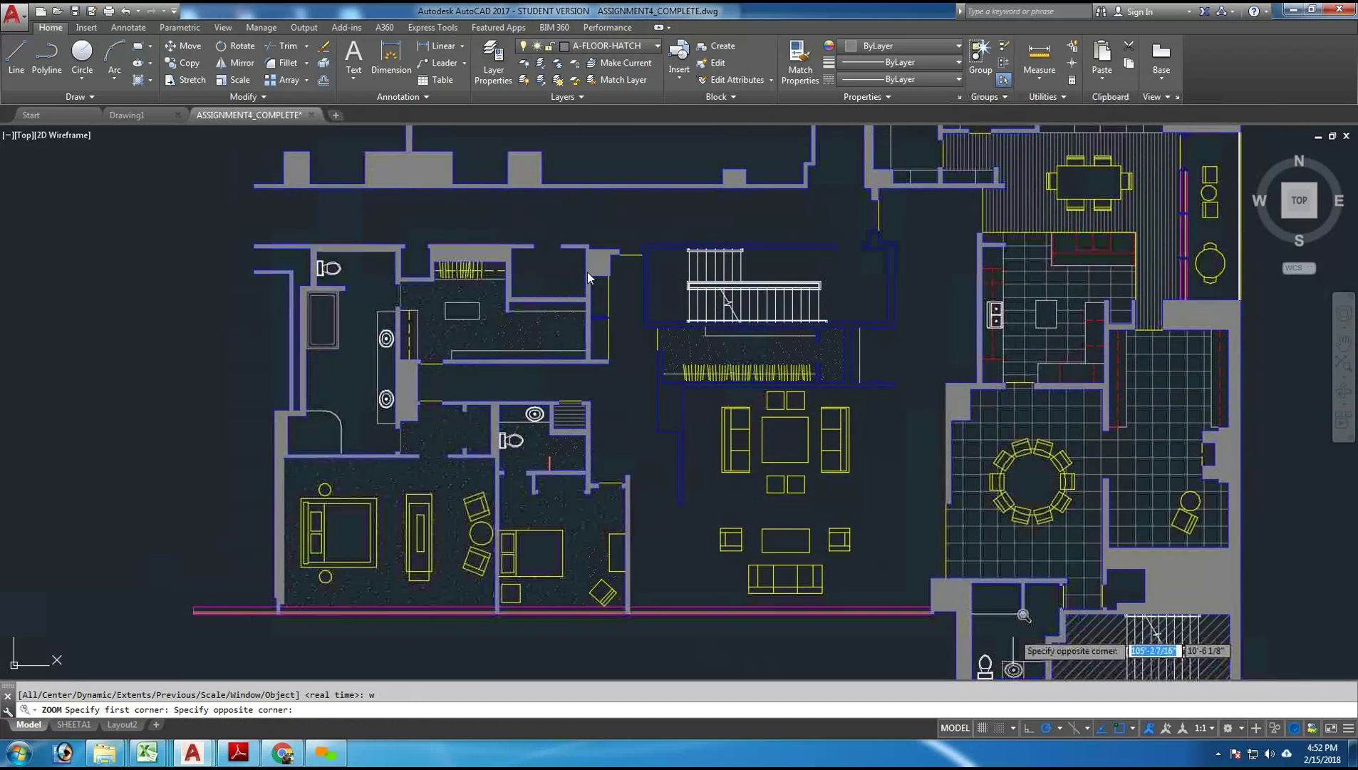
{"action": "left_click", "coordinate": [1024, 615]}
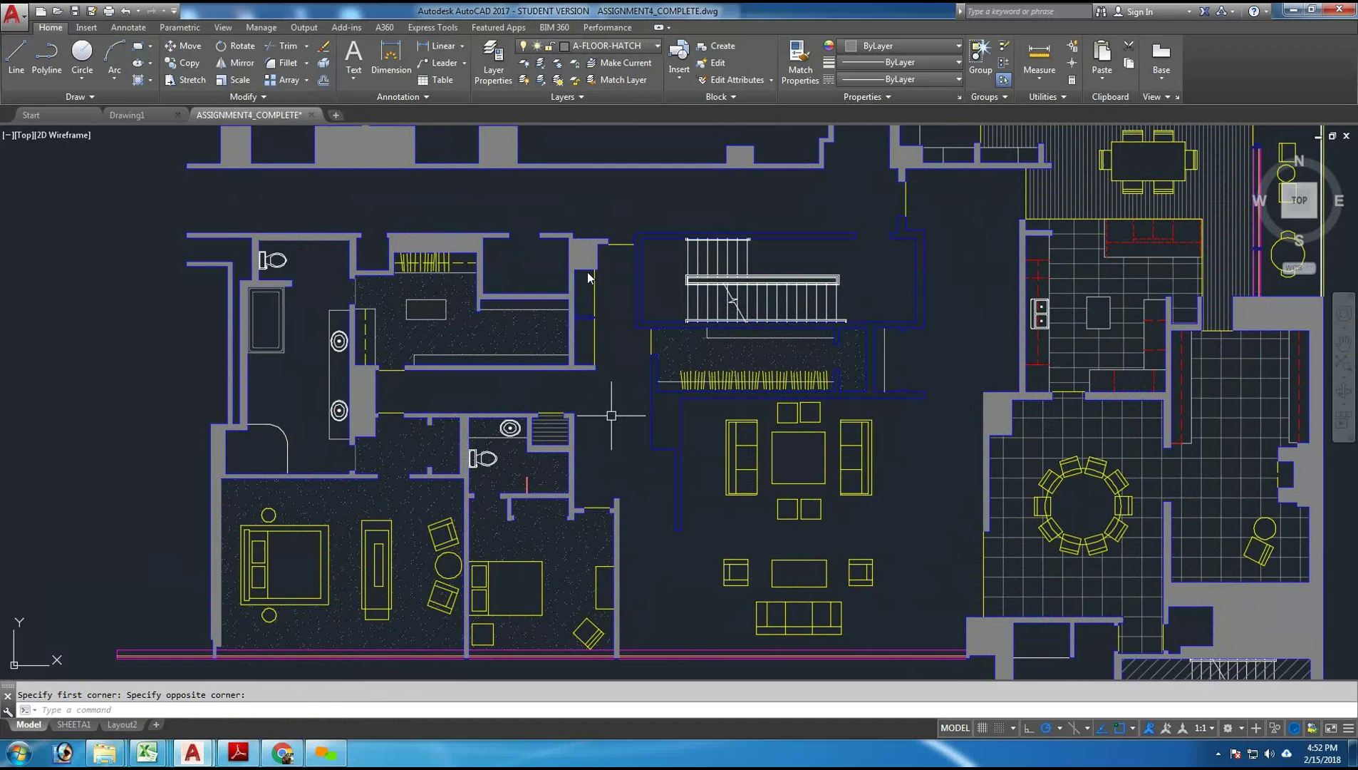
{"action": "key", "text": "Return"}
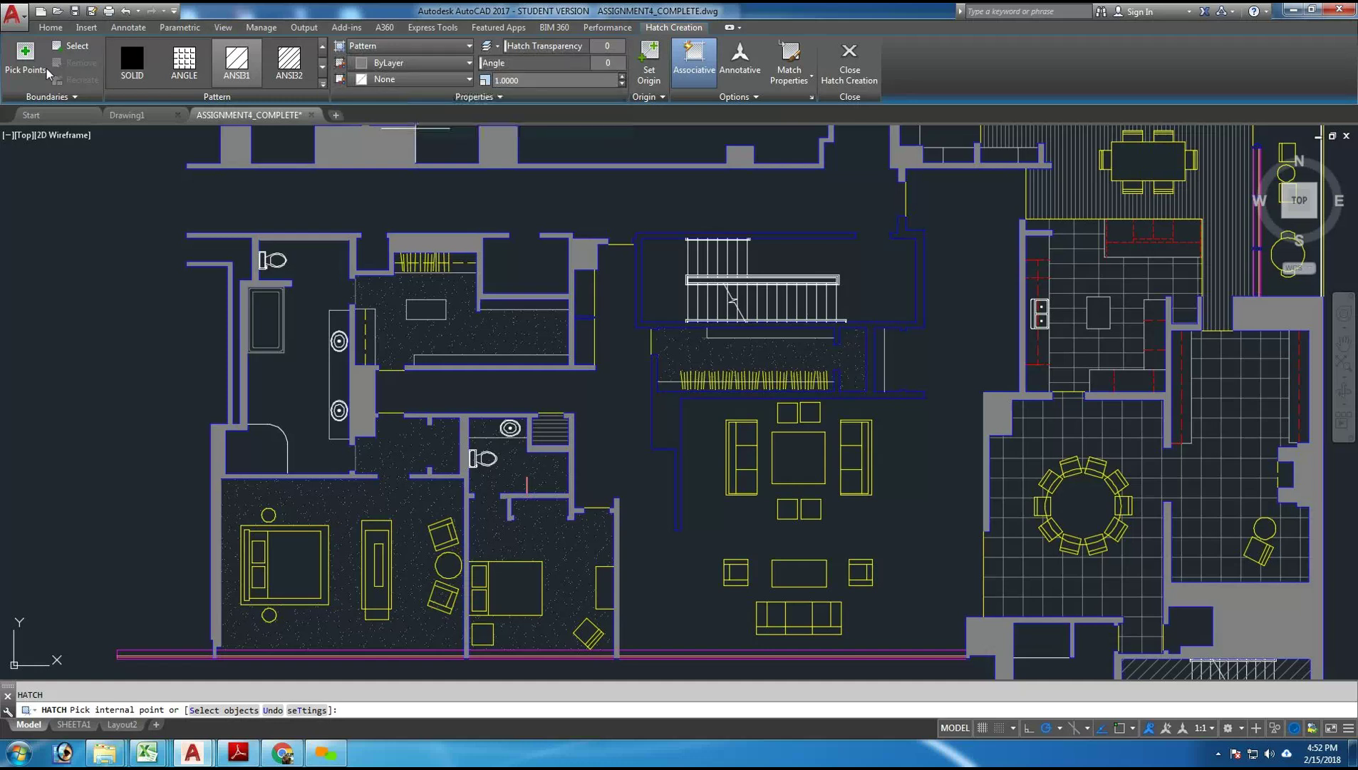
- Begin picking hatch areas and browse through the full hatch pattern gallery
{"action": "left_click", "coordinate": [27, 71]}
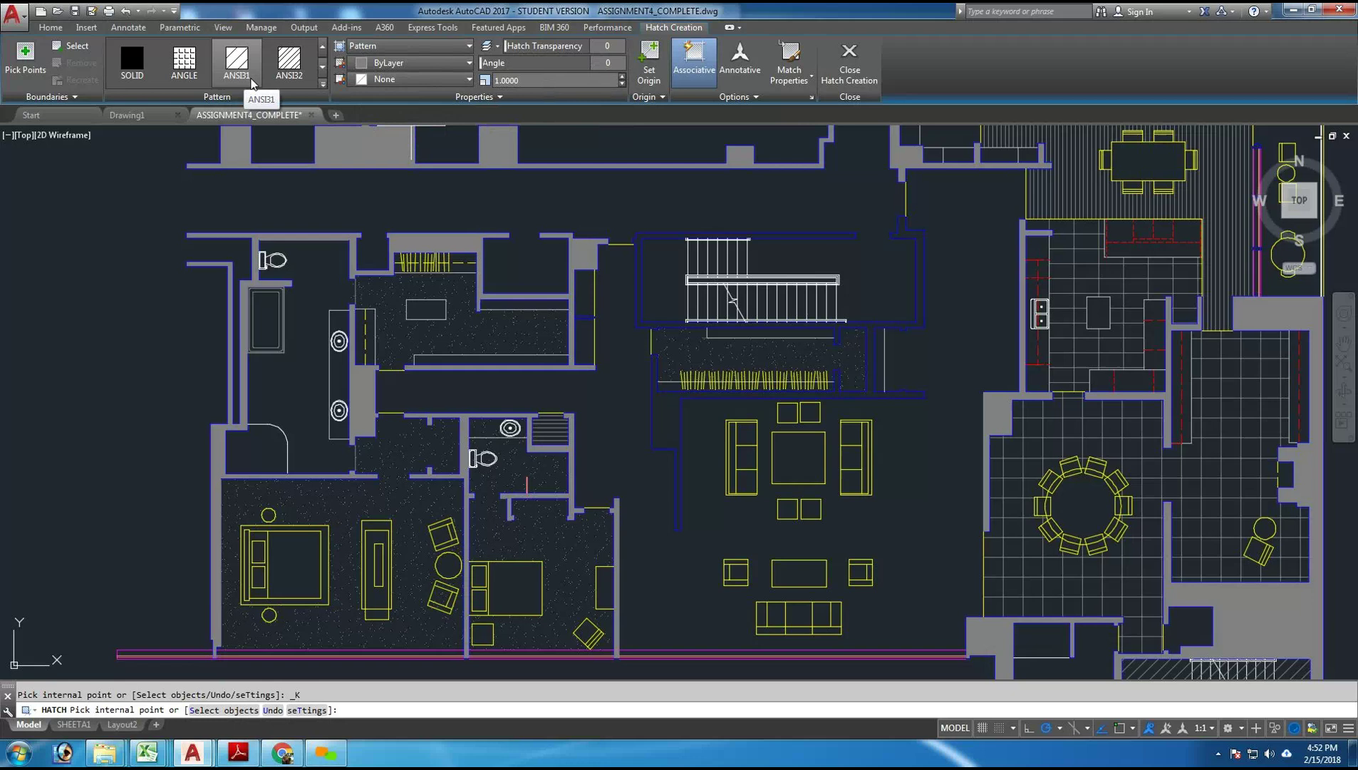
{"action": "left_click", "coordinate": [323, 68]}
{"action": "left_click", "coordinate": [323, 67]}
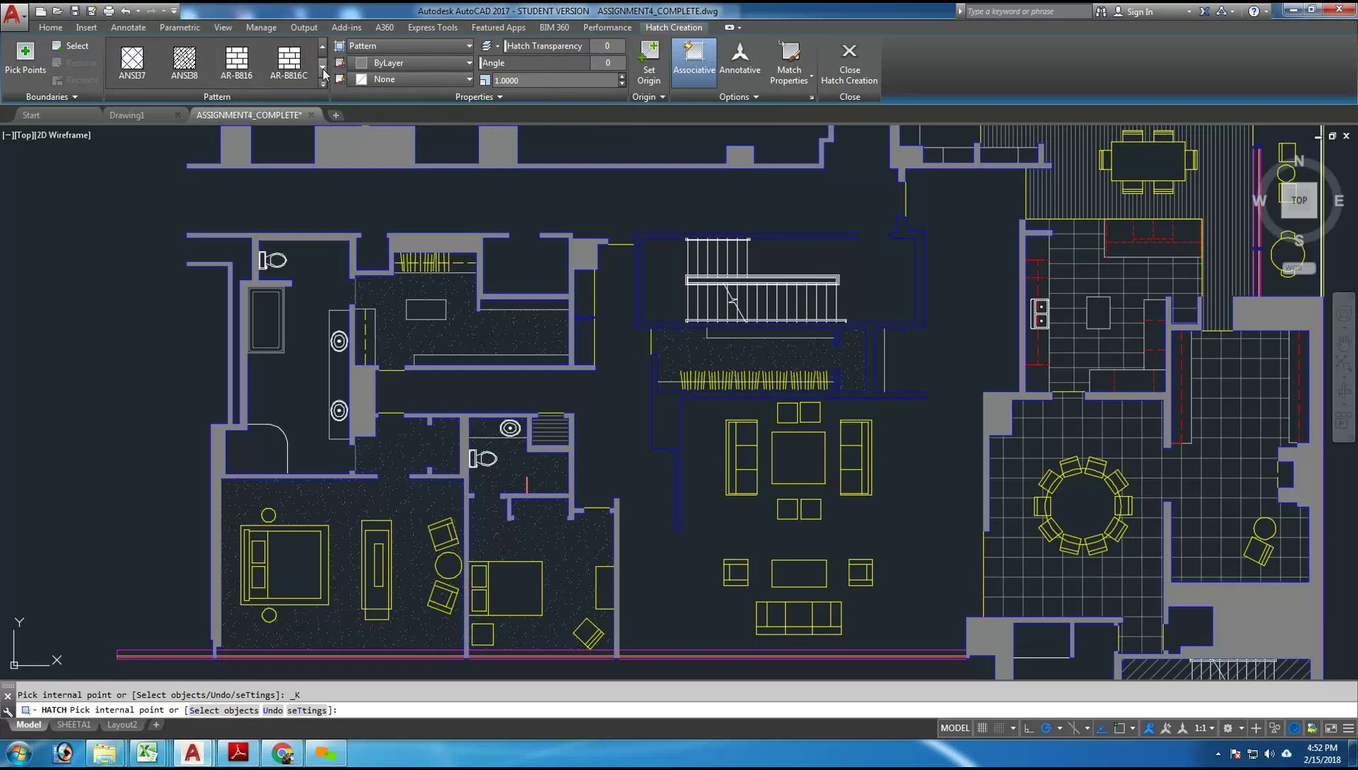
{"action": "left_click", "coordinate": [323, 68]}
{"action": "left_click", "coordinate": [323, 68]}
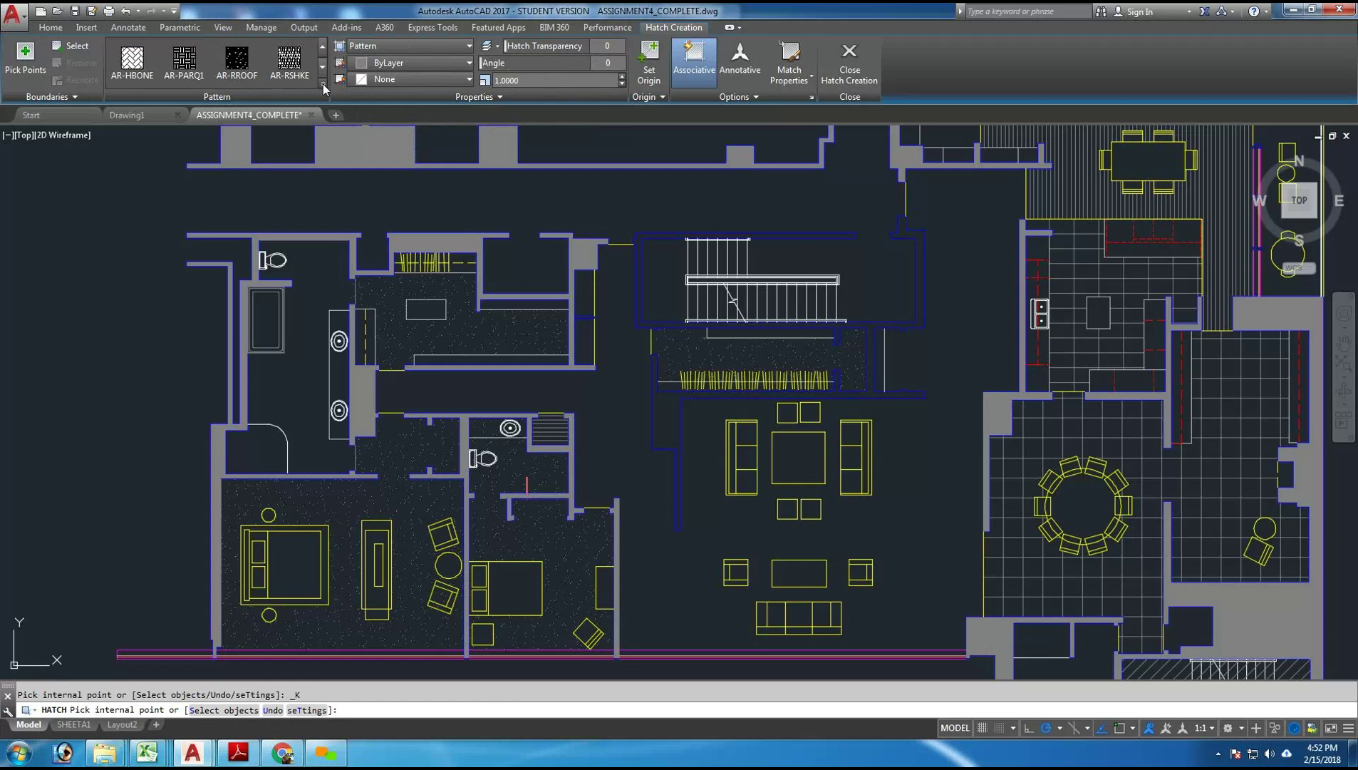
{"action": "left_click", "coordinate": [322, 85]}
{"action": "scroll", "coordinate": [325, 78], "scroll_direction": "down", "scroll_amount": 1}
{"action": "mouse_move", "coordinate": [325, 87]}
{"action": "left_mouse_down"}
{"action": "mouse_move", "coordinate": [325, 213]}
{"action": "mouse_move", "coordinate": [328, 60]}
{"action": "left_mouse_up"}
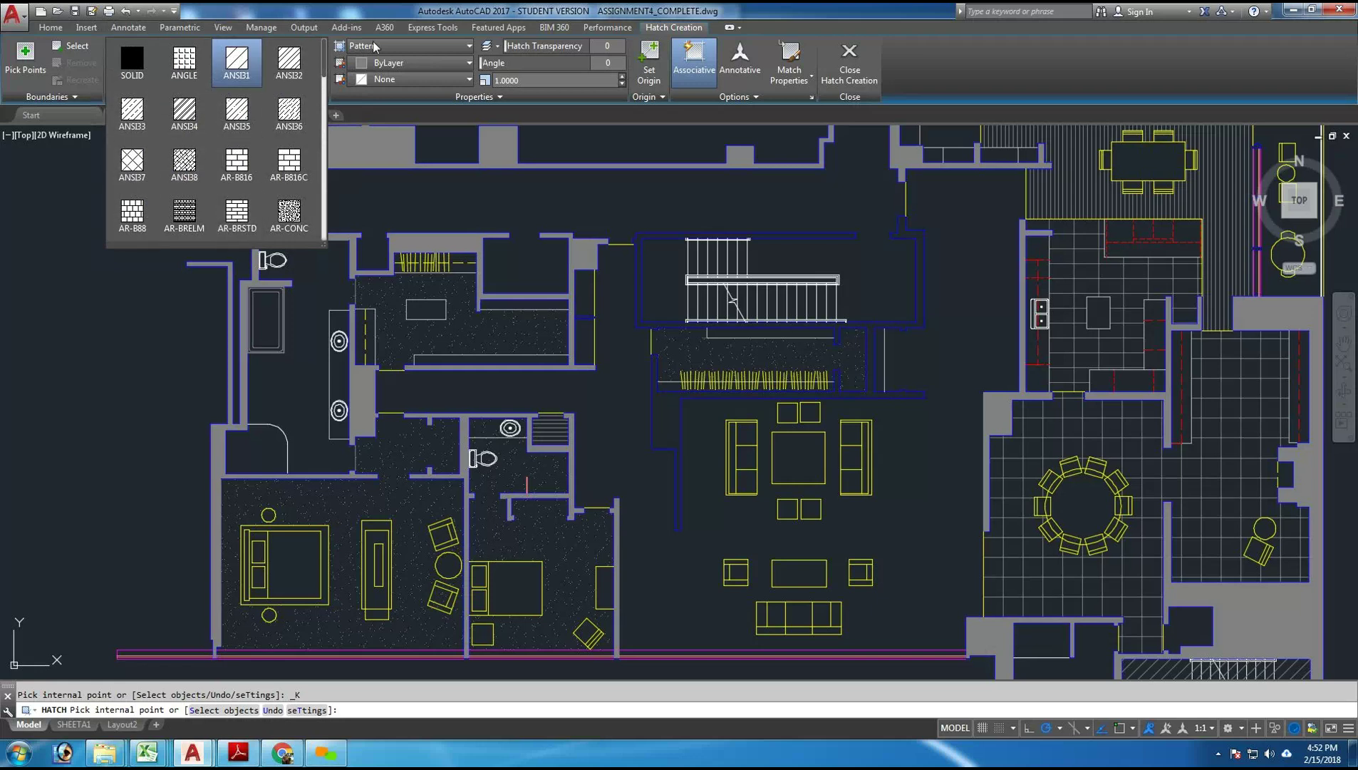
- Switch the hatch type to User defined and edit the line spacing
{"action": "left_click", "coordinate": [397, 44]}
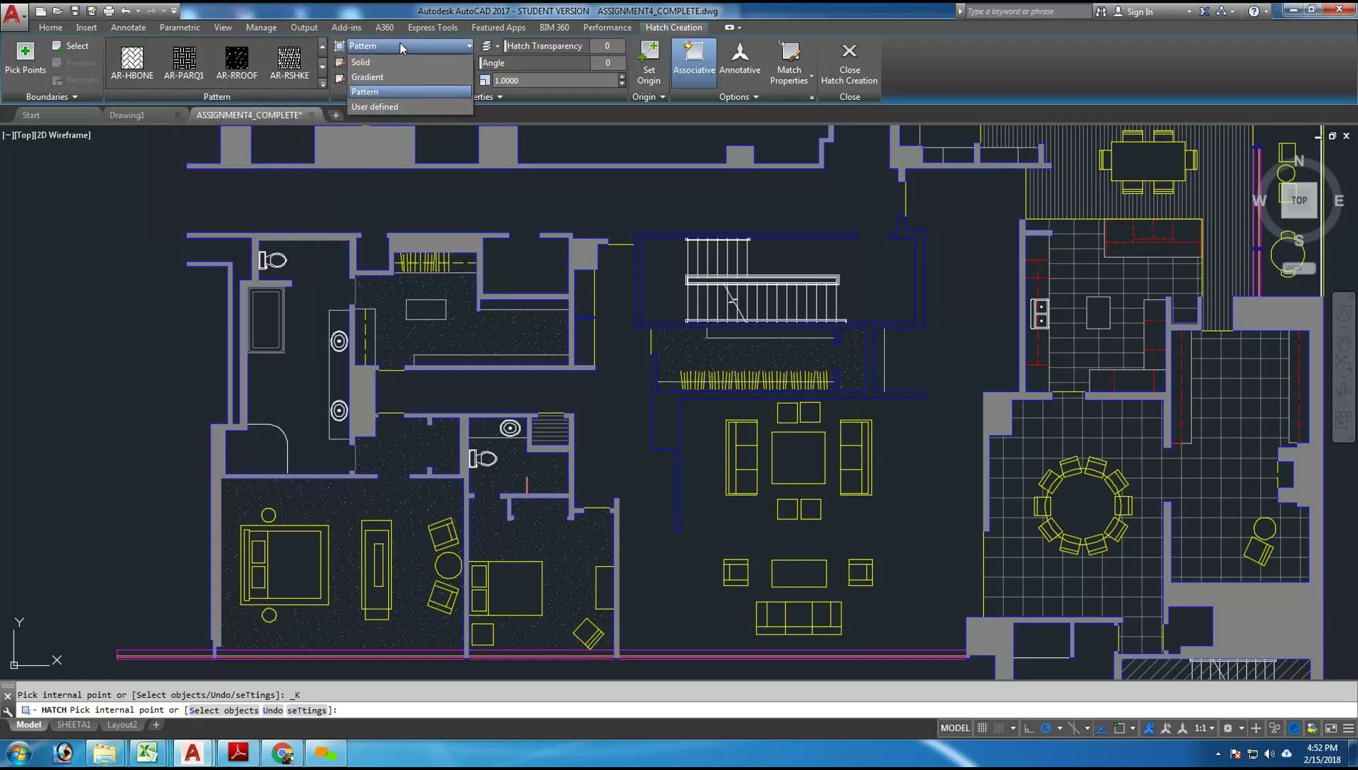
{"action": "left_click", "coordinate": [393, 107]}
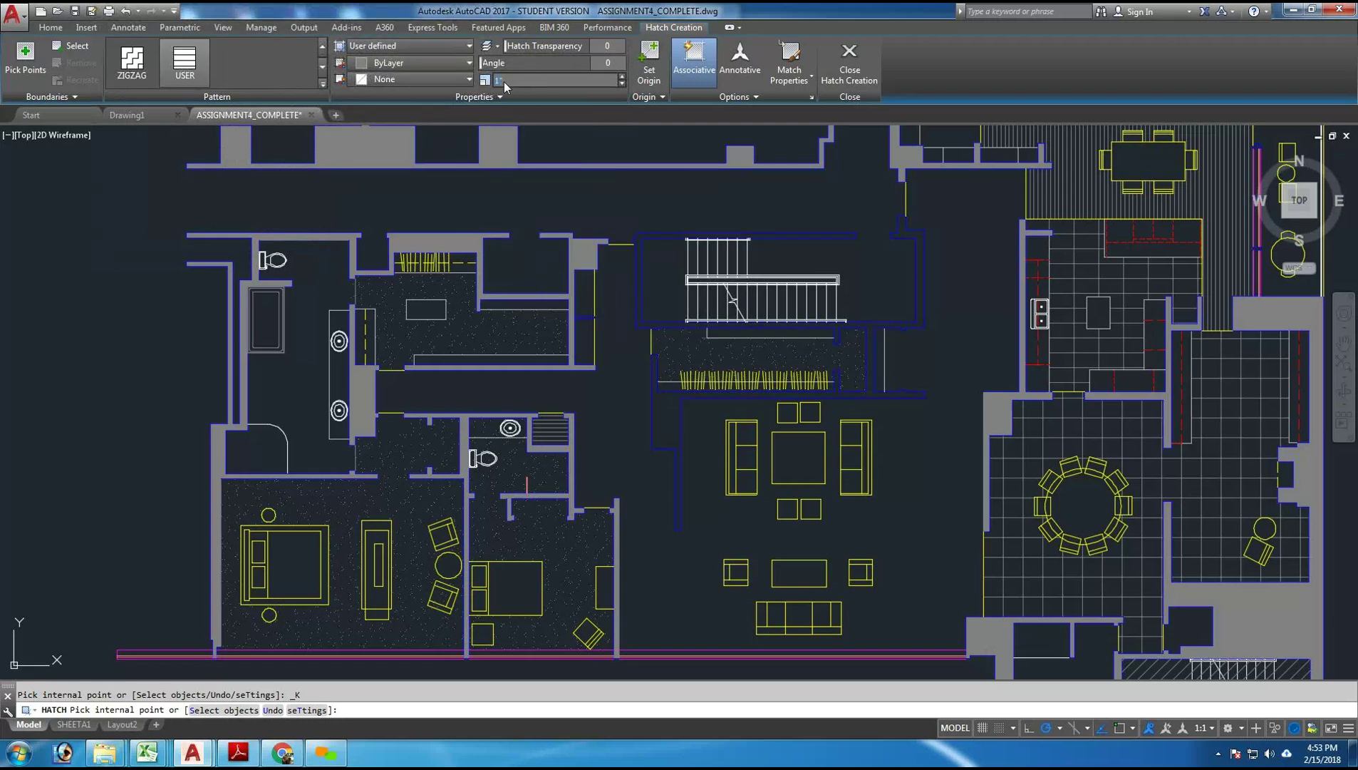
{"action": "left_click", "coordinate": [494, 82]}
- Pick inside the central corridor for the line hatch, undo the extra pick, and end the hatch
{"action": "left_click", "coordinate": [620, 444]}
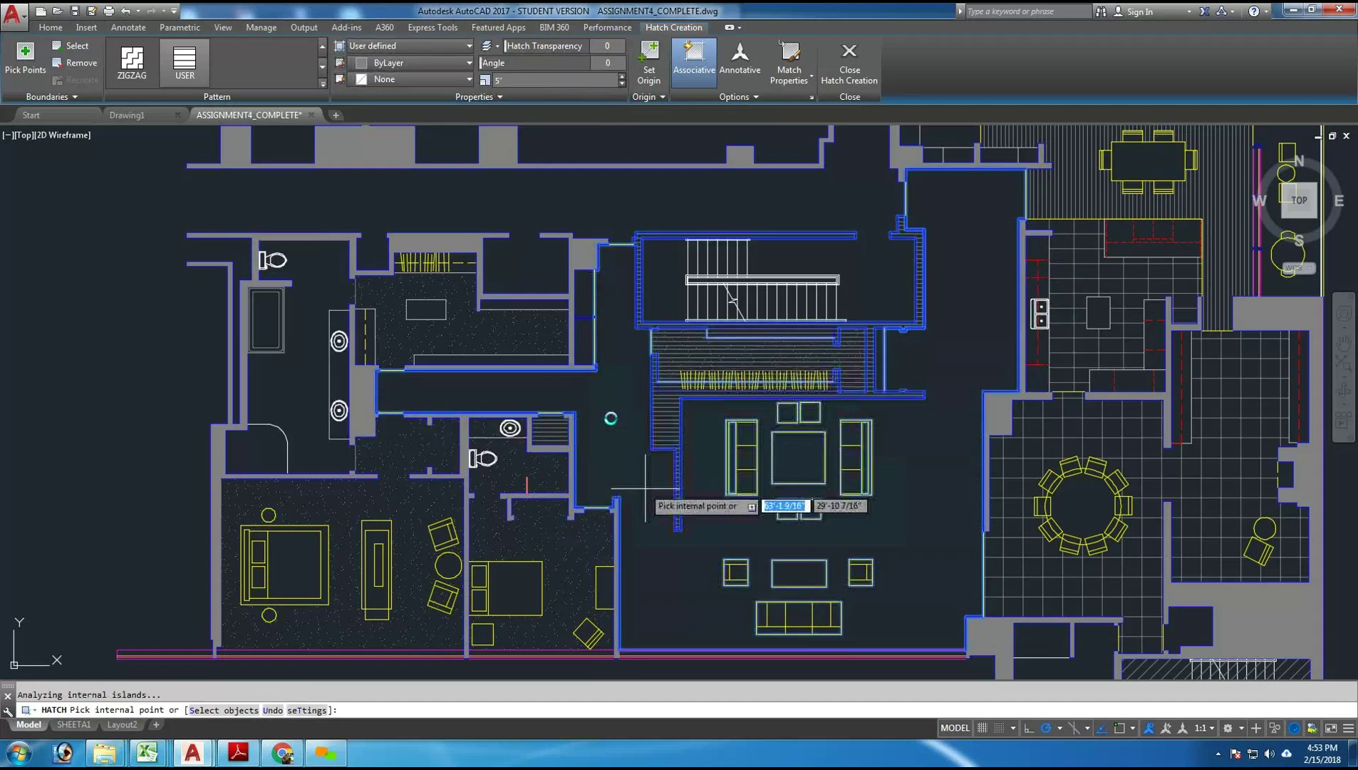
{"action": "type", "text": "u"}
{"action": "key", "text": "Return"}
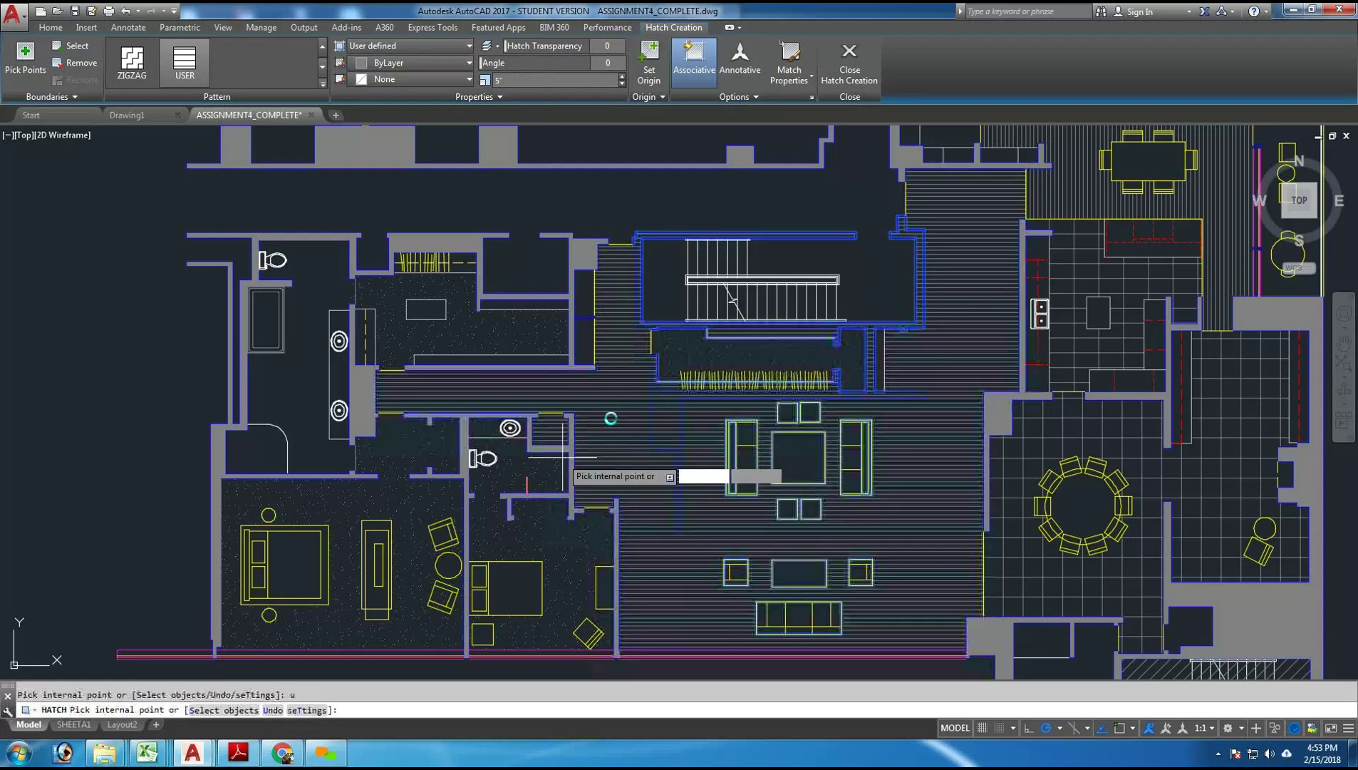
{"action": "middle_click_drag", "start_coordinate": [622, 470], "coordinate": [582, 435]}
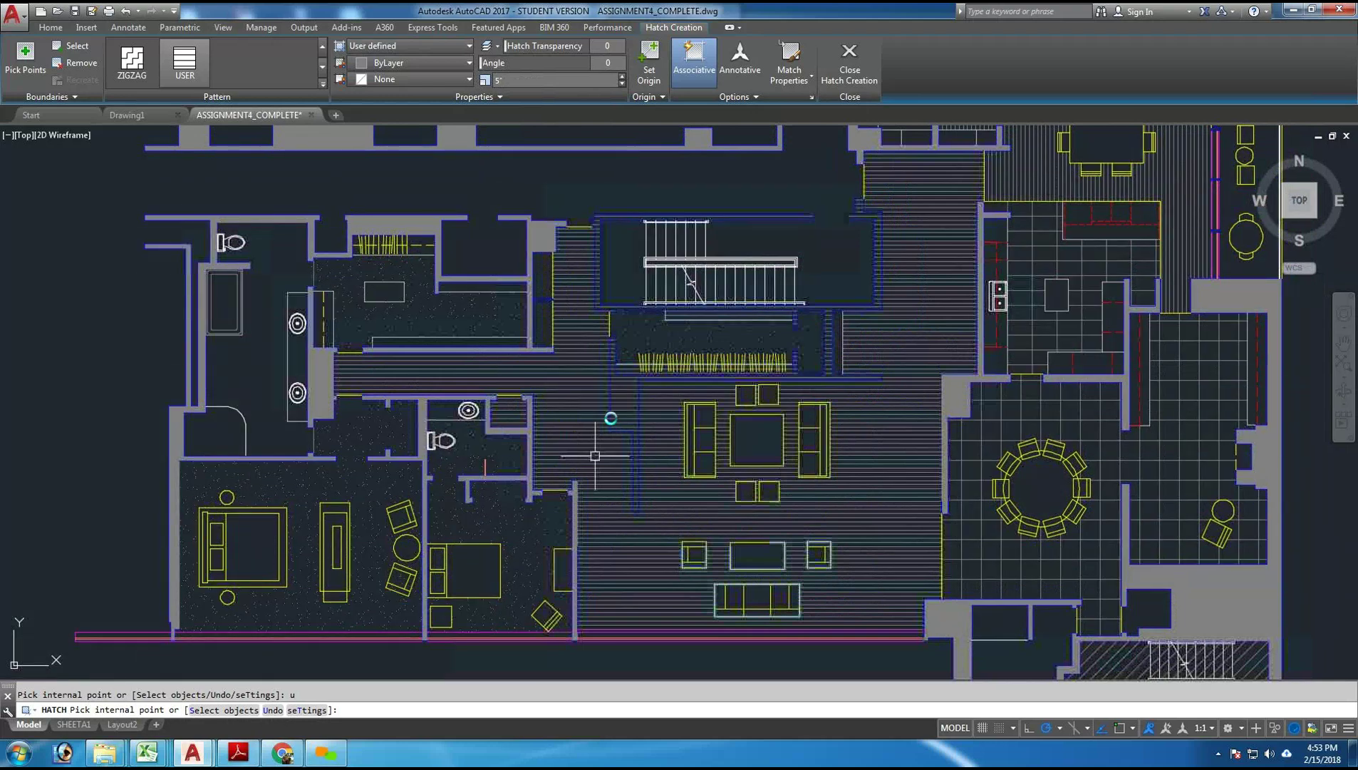
{"action": "scroll", "coordinate": [598, 455], "scroll_direction": "down", "scroll_amount": 3}
{"action": "key", "text": "Escape"}
- Select the central floor hatch in the living area
{"action": "scroll", "coordinate": [599, 482], "scroll_direction": "up", "scroll_amount": 3}
{"action": "middle_click_drag", "start_coordinate": [599, 482], "coordinate": [612, 423]}
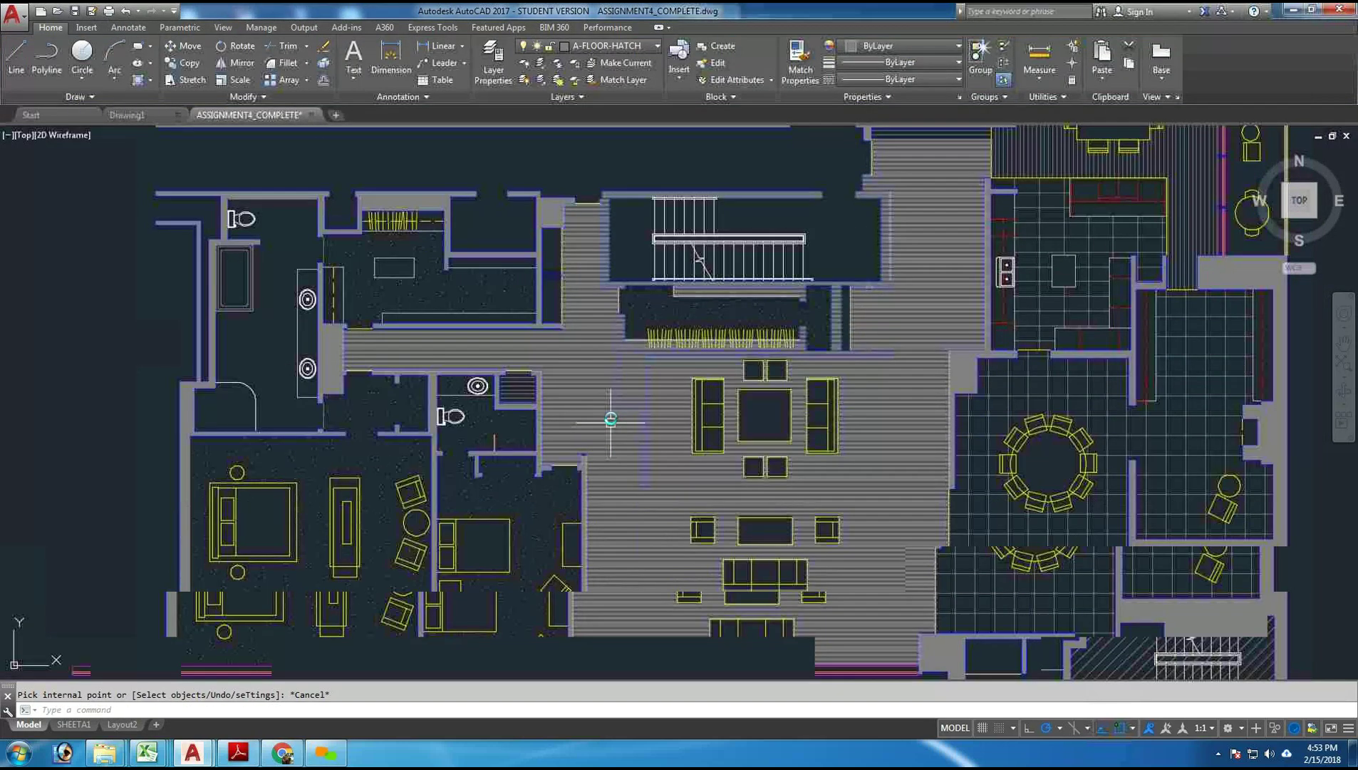
{"action": "left_click", "coordinate": [570, 365]}
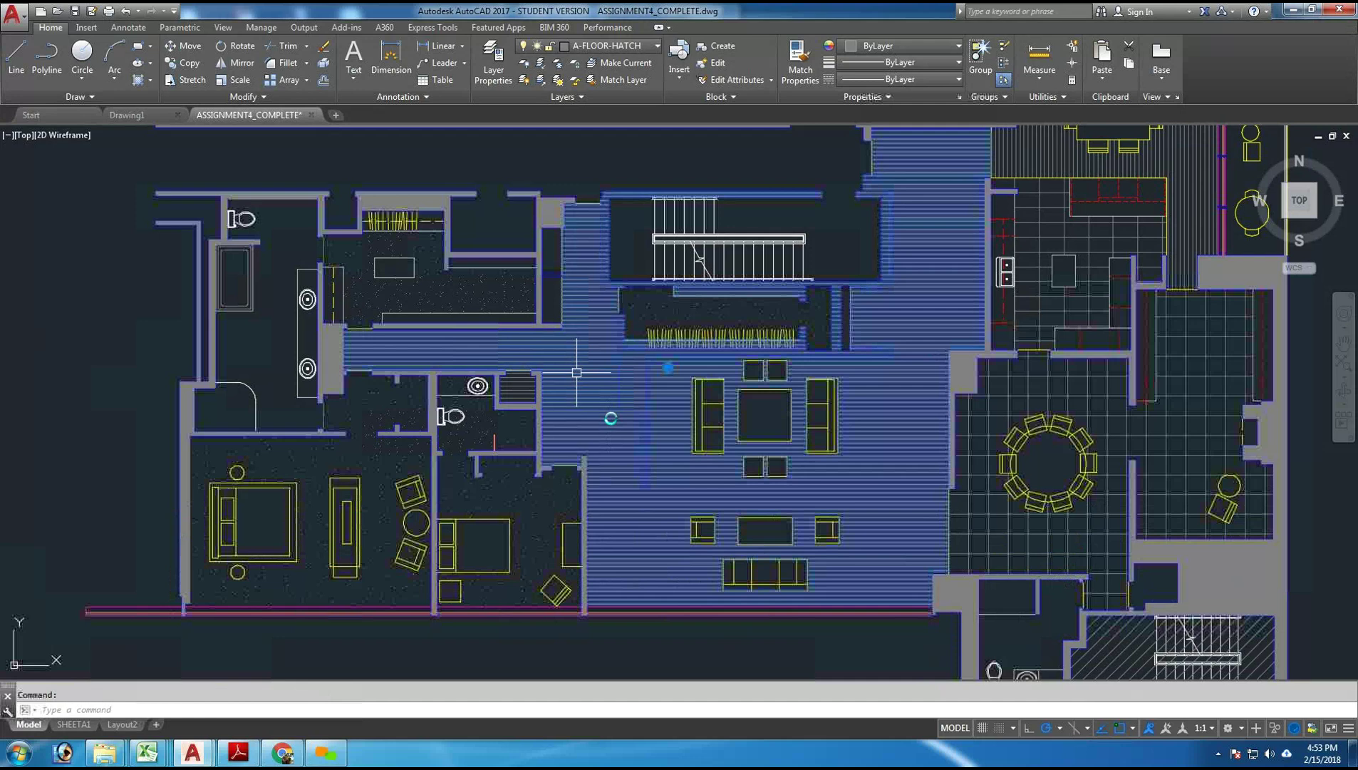
- Delete the central floor hatch and bring the living room and stair into view
{"action": "key", "text": "Delete"}
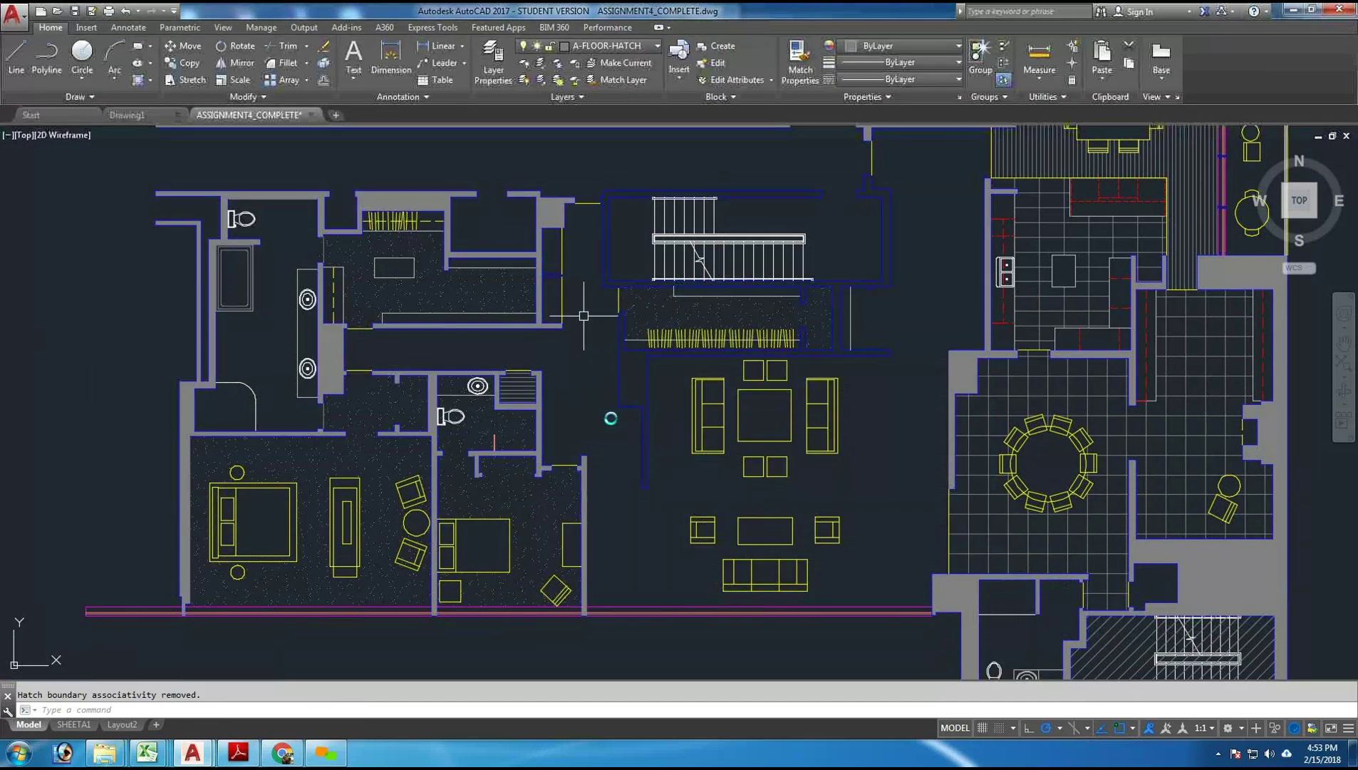
{"action": "scroll", "coordinate": [614, 440], "scroll_direction": "up", "scroll_amount": 6}
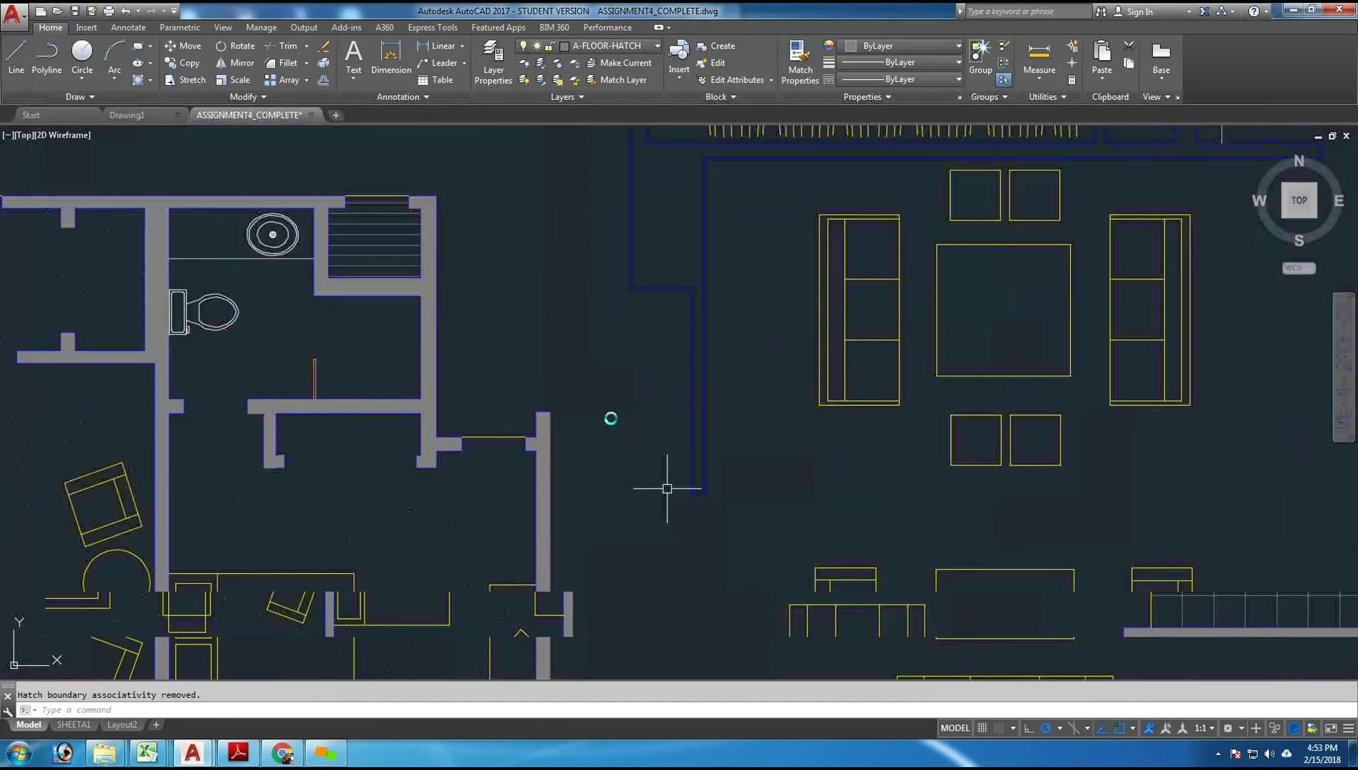
{"action": "scroll", "coordinate": [619, 367], "scroll_direction": "down", "scroll_amount": 4}
{"action": "middle_click_drag", "start_coordinate": [592, 271], "coordinate": [591, 349]}
{"action": "scroll", "coordinate": [597, 278], "scroll_direction": "up", "scroll_amount": 2}
{"action": "scroll", "coordinate": [592, 275], "scroll_direction": "down", "scroll_amount": 2}
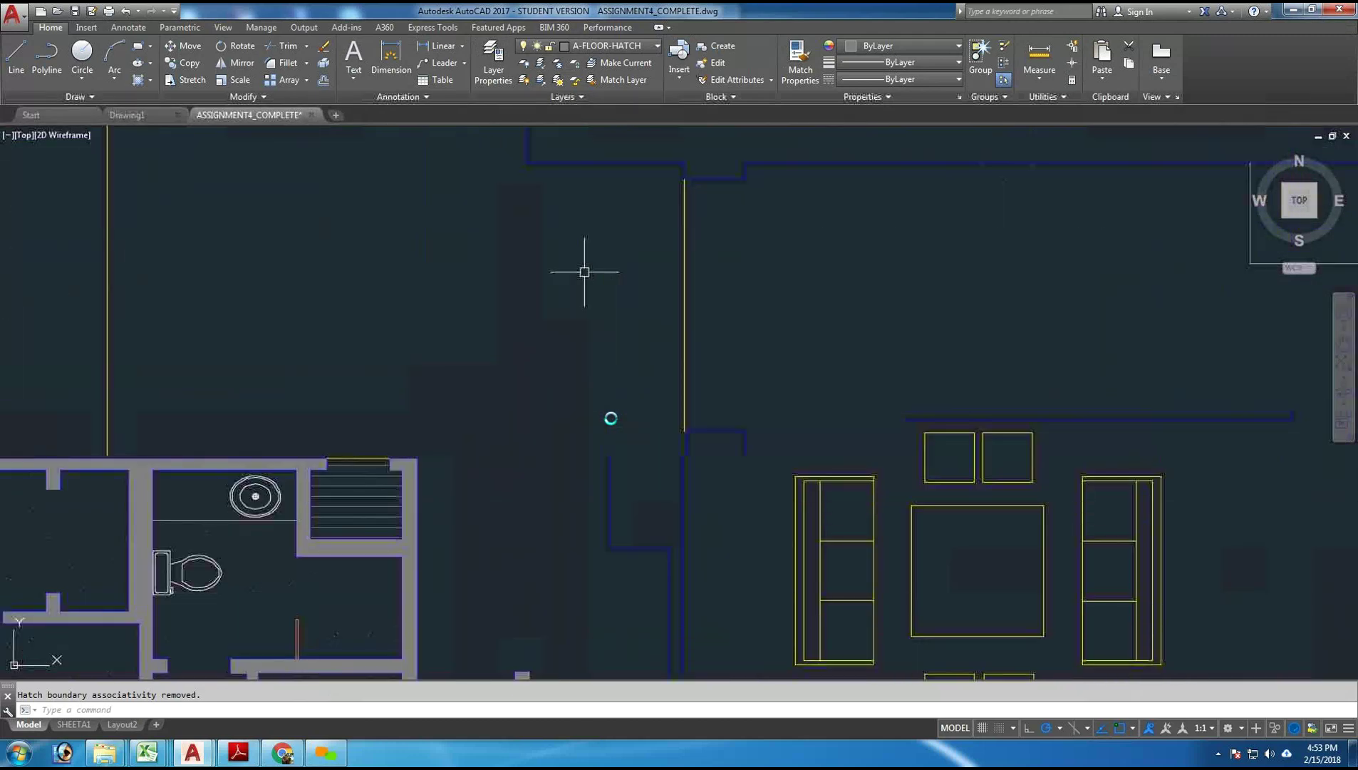
{"action": "scroll", "coordinate": [581, 267], "scroll_direction": "up", "scroll_amount": 2}
{"action": "scroll", "coordinate": [618, 274], "scroll_direction": "down", "scroll_amount": 1}
{"action": "scroll", "coordinate": [613, 266], "scroll_direction": "up", "scroll_amount": 5}
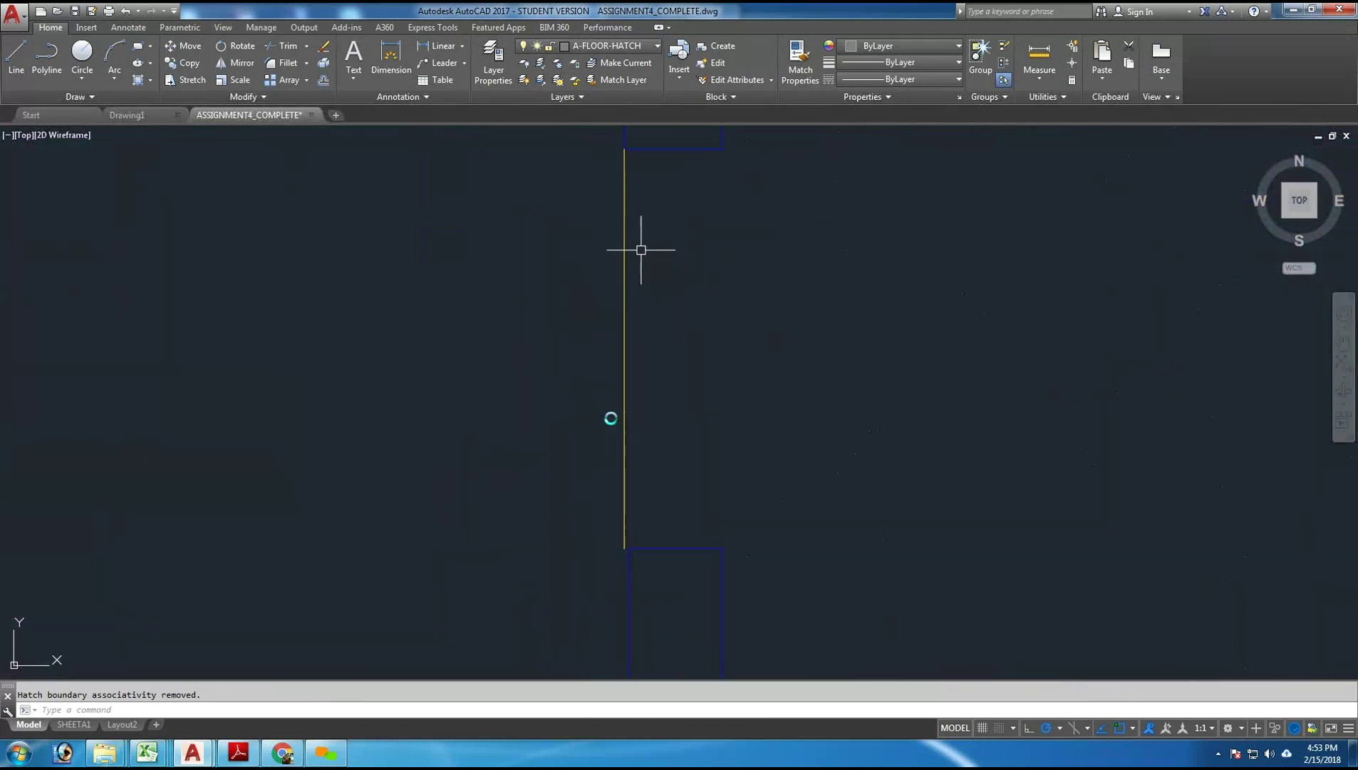
- Pan and zoom along the yellow line until the wall opening fills the view
{"action": "middle_click_drag", "start_coordinate": [644, 232], "coordinate": [584, 358]}
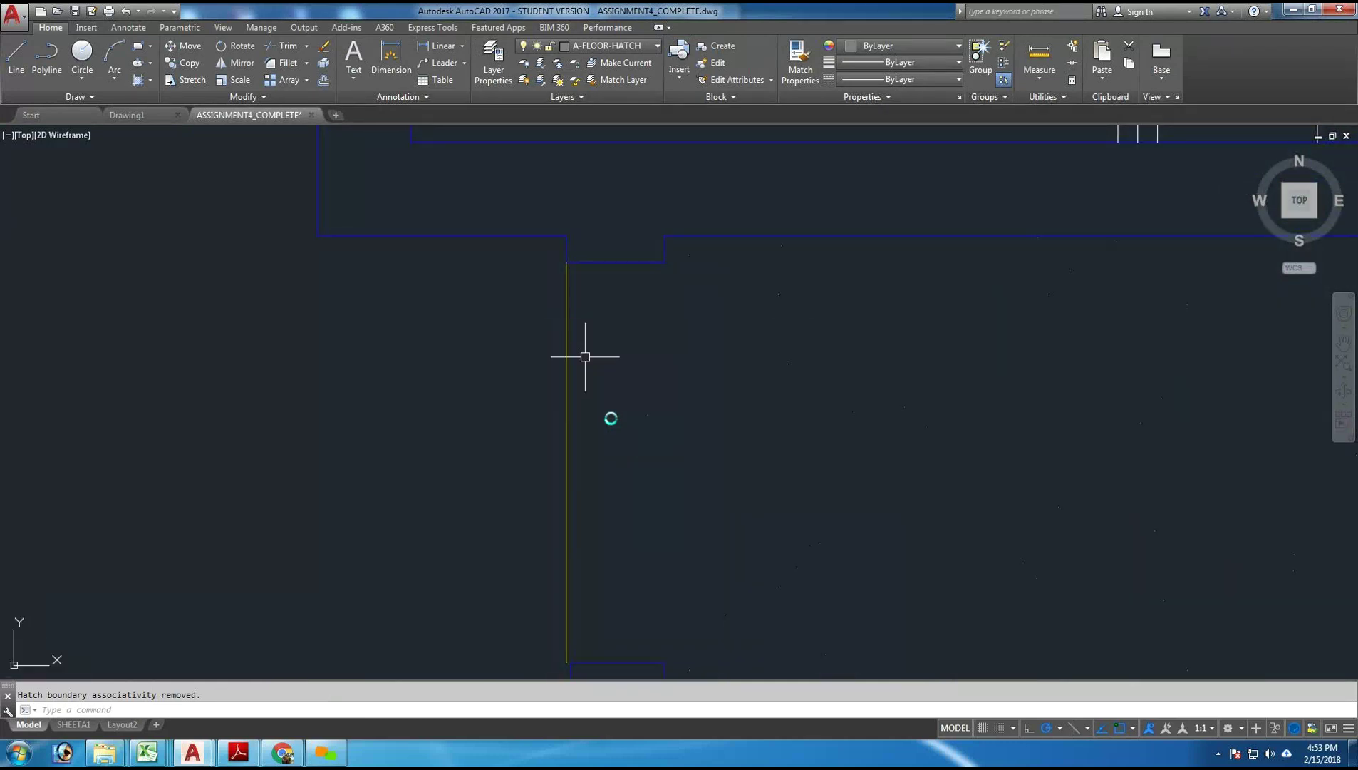
{"action": "middle_click_drag", "start_coordinate": [467, 259], "coordinate": [587, 511]}
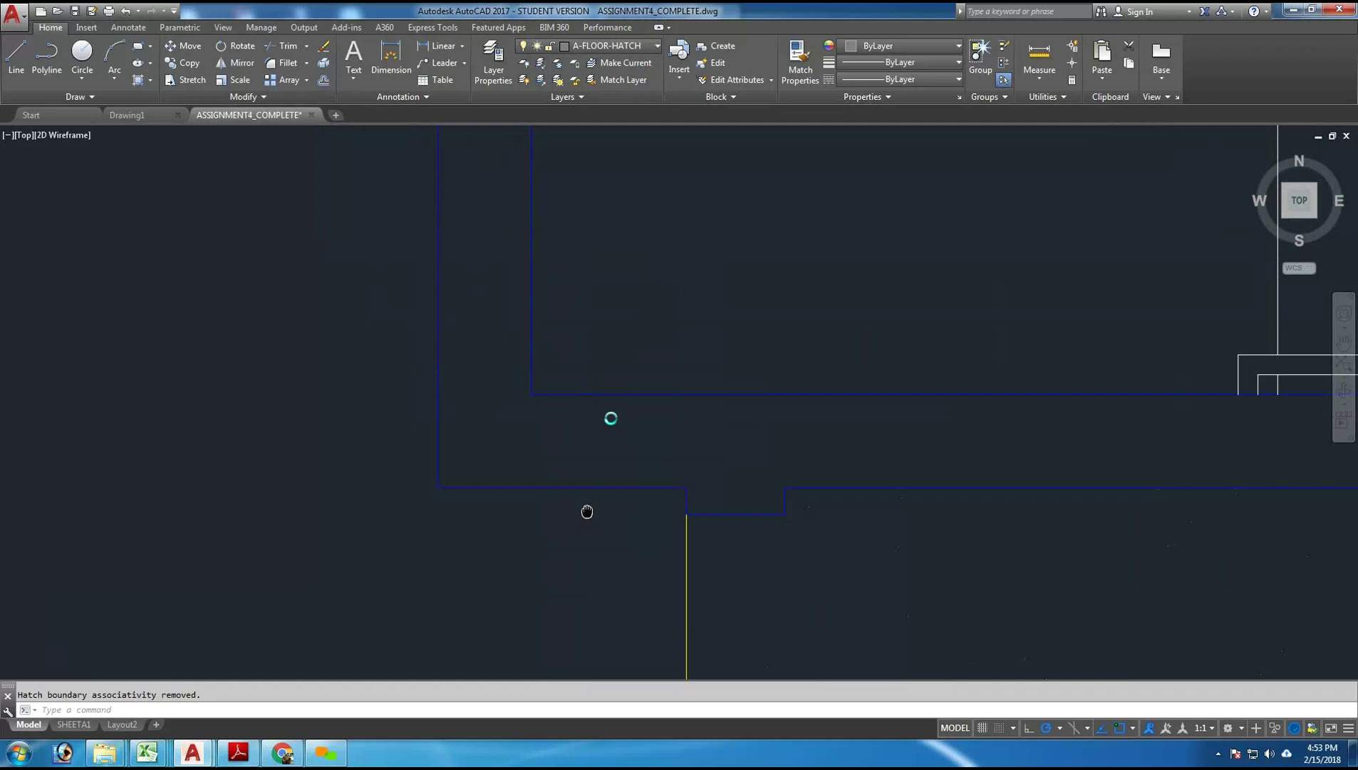
{"action": "middle_click_drag", "start_coordinate": [587, 511], "coordinate": [545, 302]}
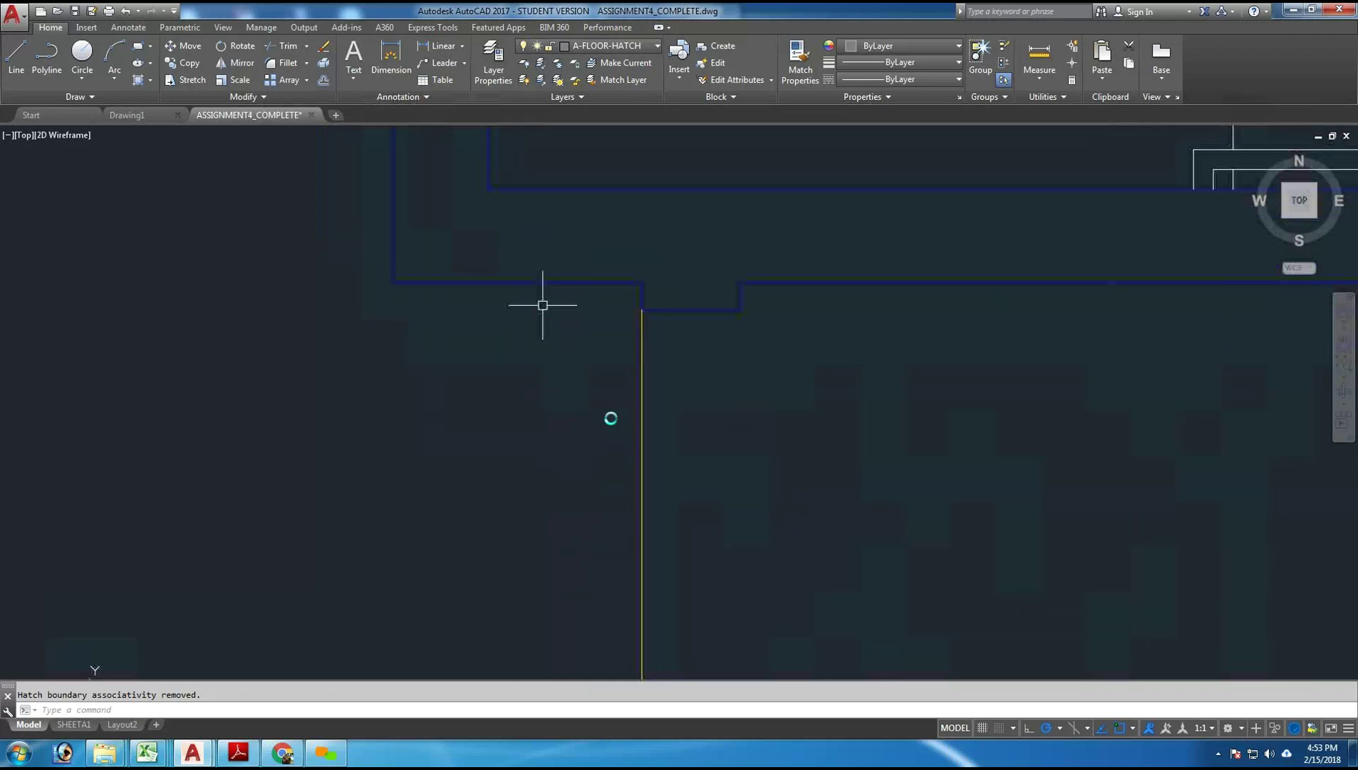
{"action": "mouse_move", "coordinate": [609, 467]}
{"action": "middle_mouse_down"}
{"action": "mouse_move", "coordinate": [537, 285]}
{"action": "mouse_move", "coordinate": [548, 338]}
{"action": "middle_mouse_up"}
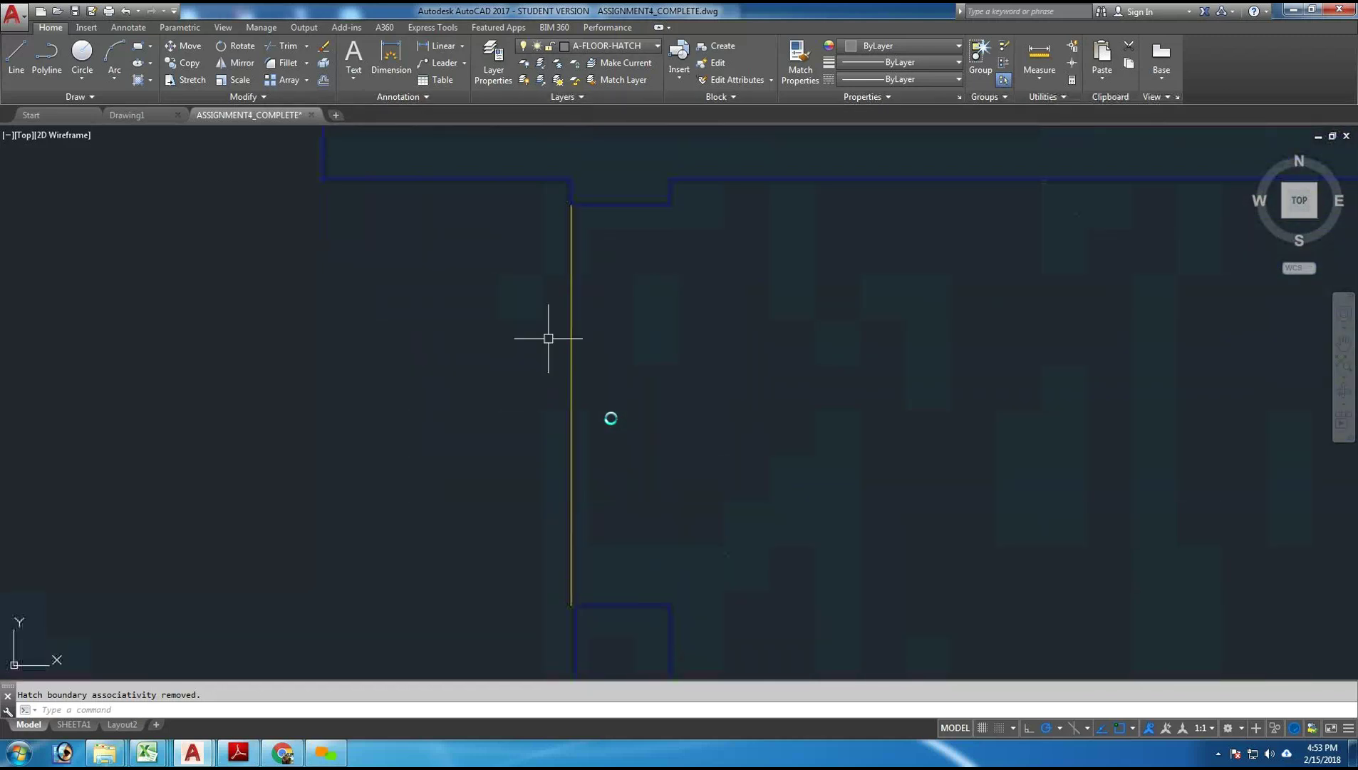
{"action": "scroll", "coordinate": [581, 621], "scroll_direction": "down", "scroll_amount": 3}
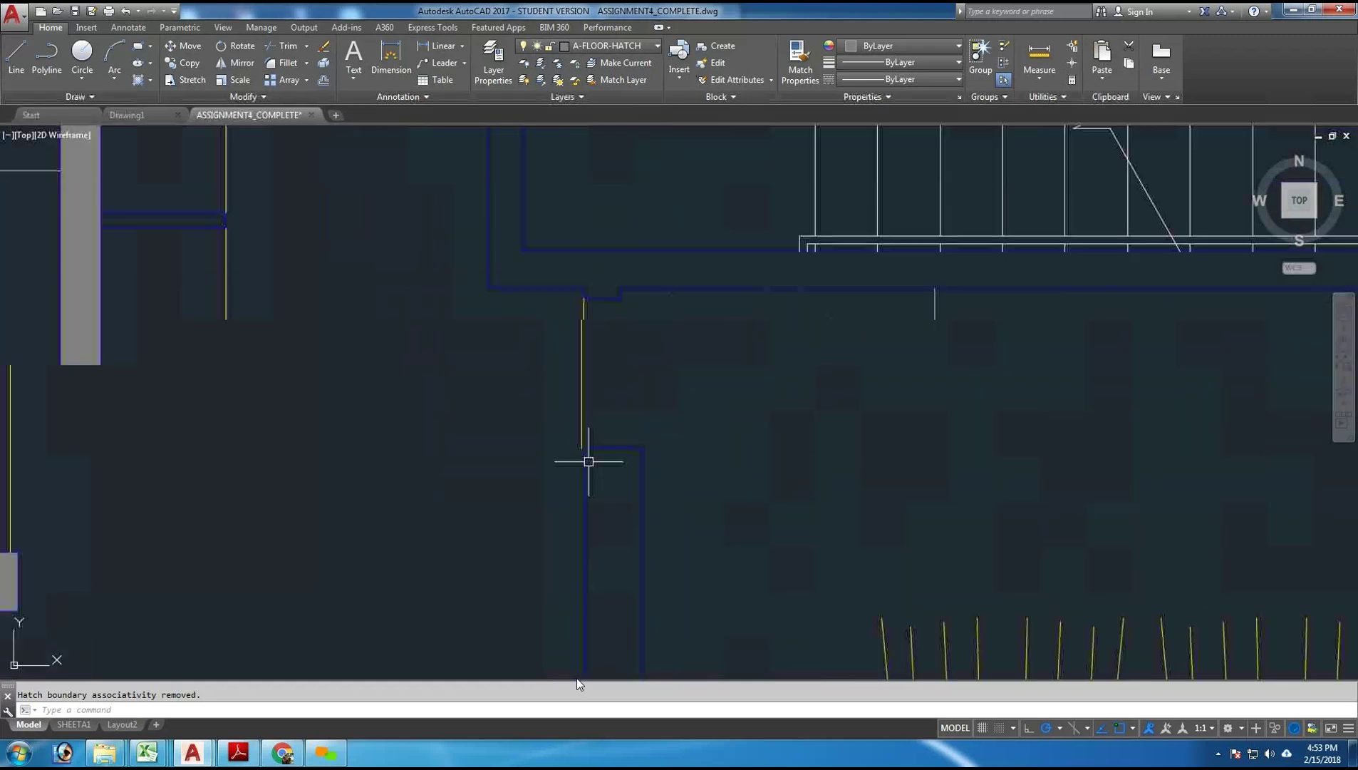
{"action": "scroll", "coordinate": [584, 460], "scroll_direction": "up", "scroll_amount": 3}
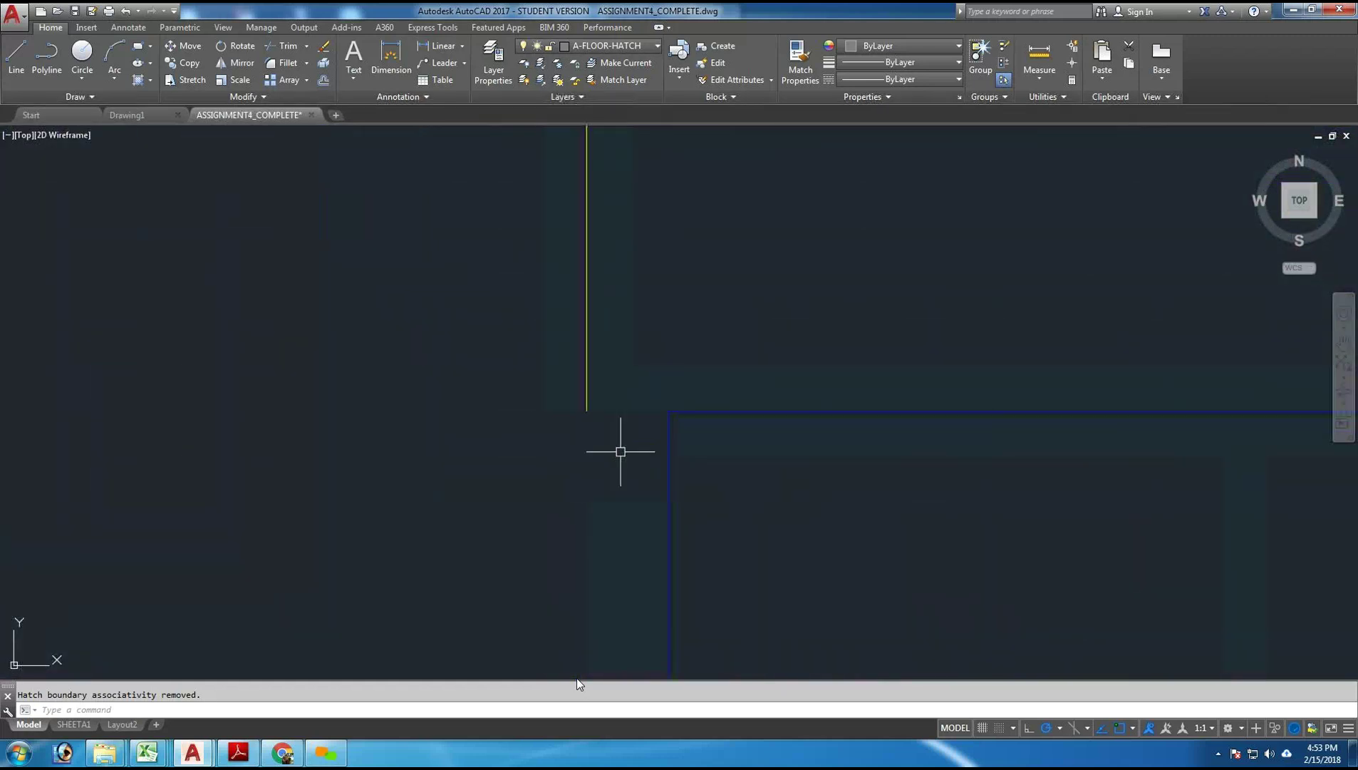
{"action": "scroll", "coordinate": [555, 492], "scroll_direction": "down", "scroll_amount": 10}
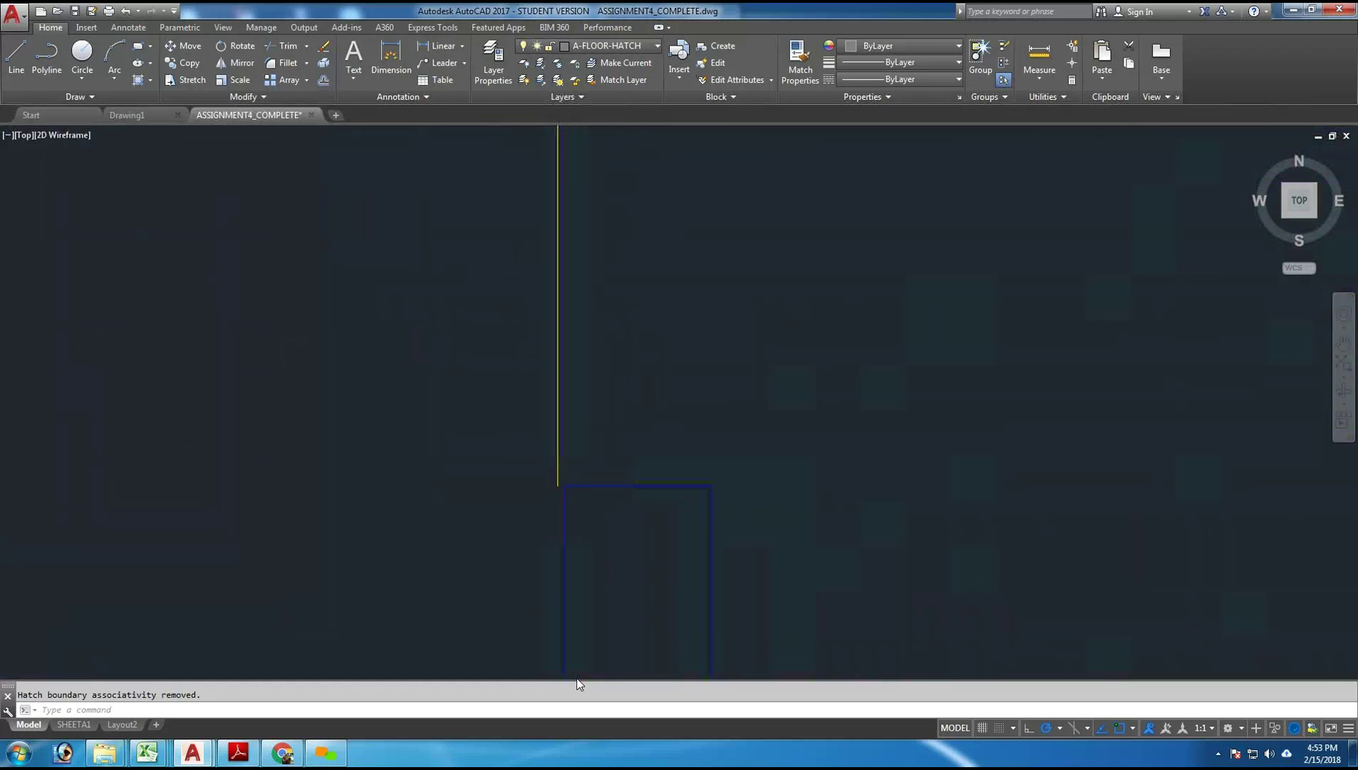
{"action": "scroll", "coordinate": [604, 368], "scroll_direction": "up", "scroll_amount": 2}
{"action": "middle_click_drag", "start_coordinate": [606, 385], "coordinate": [697, 364]}
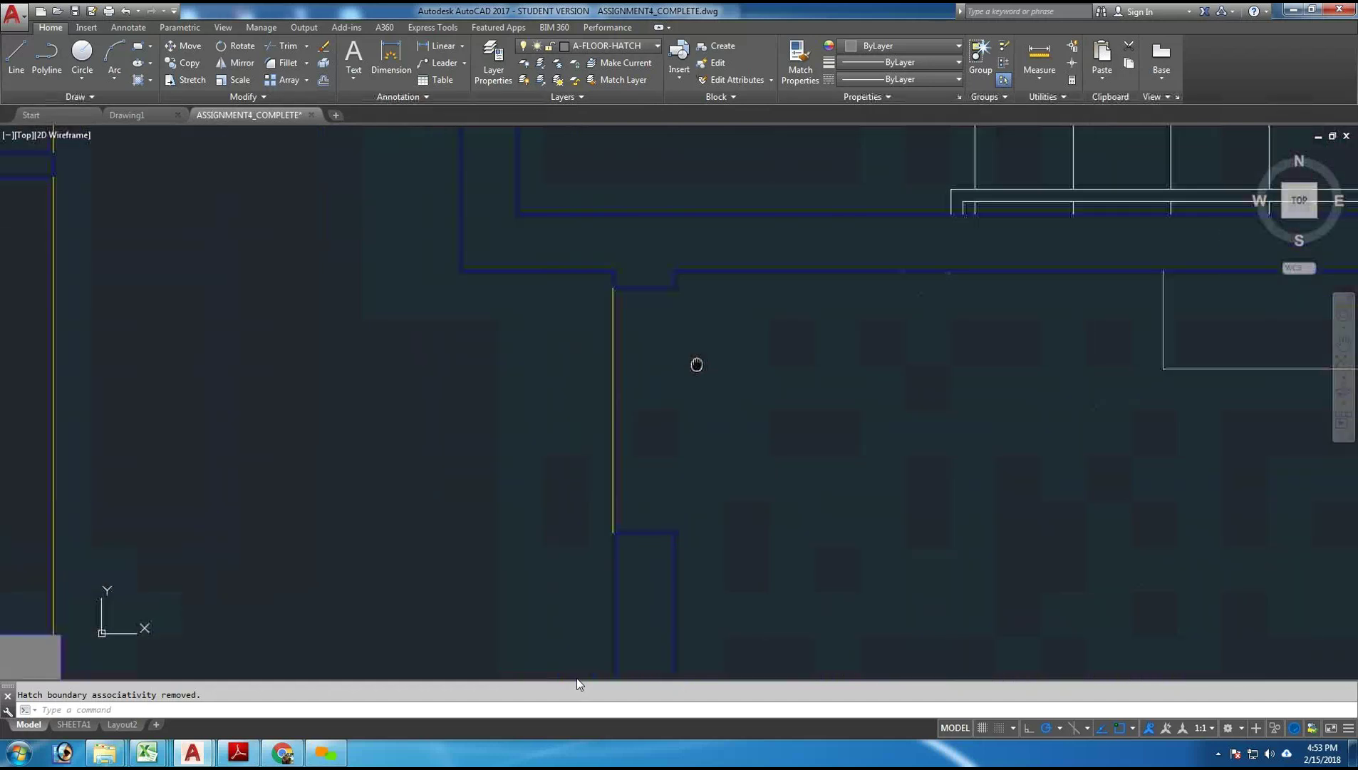
- Erase the old yellow line in the wall opening
{"action": "left_click", "coordinate": [613, 352]}
{"action": "key", "text": "Delete"}
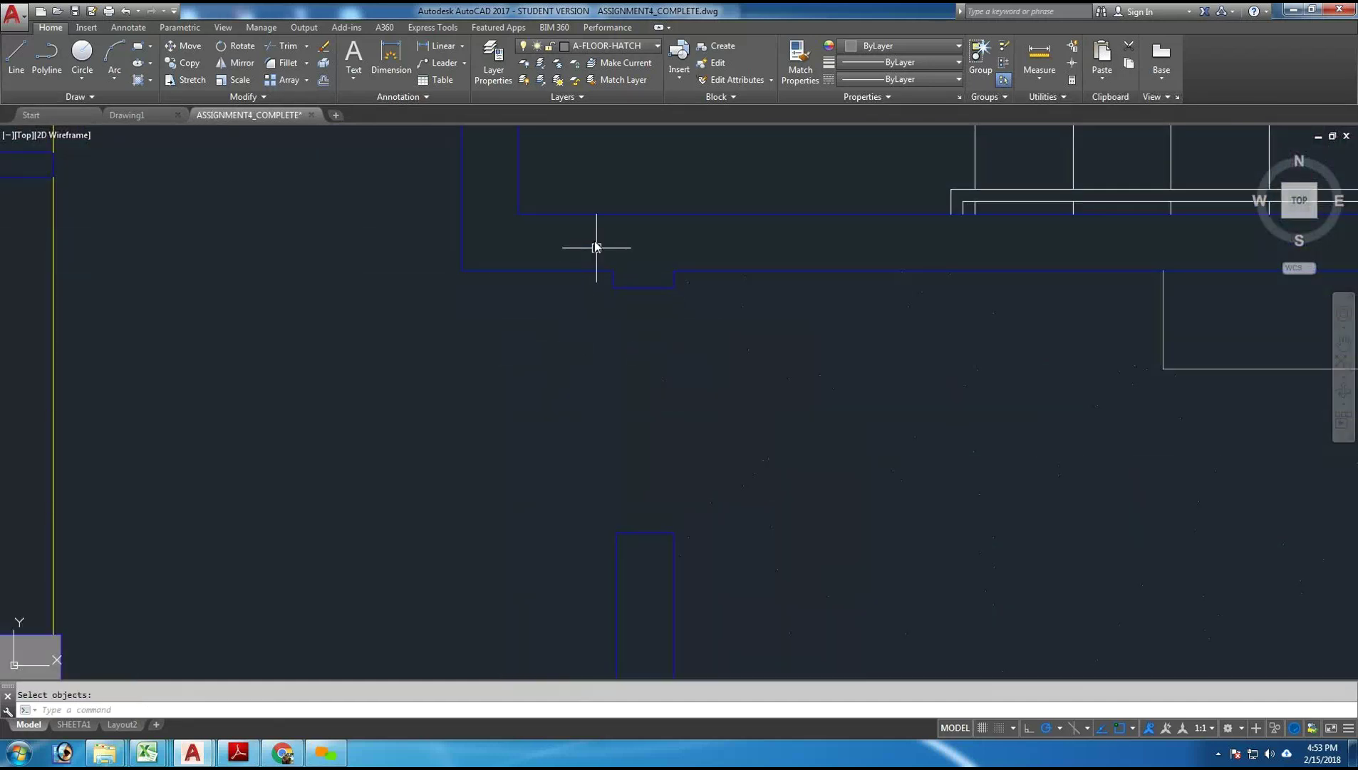
{"action": "key", "text": "space"}
{"action": "left_click", "coordinate": [655, 244]}
{"action": "left_click", "coordinate": [722, 318]}
{"action": "key", "text": "Escape"}
- Stretch the wall lines below the opening perpendicular up to the top wall
{"action": "left_click", "coordinate": [617, 556]}
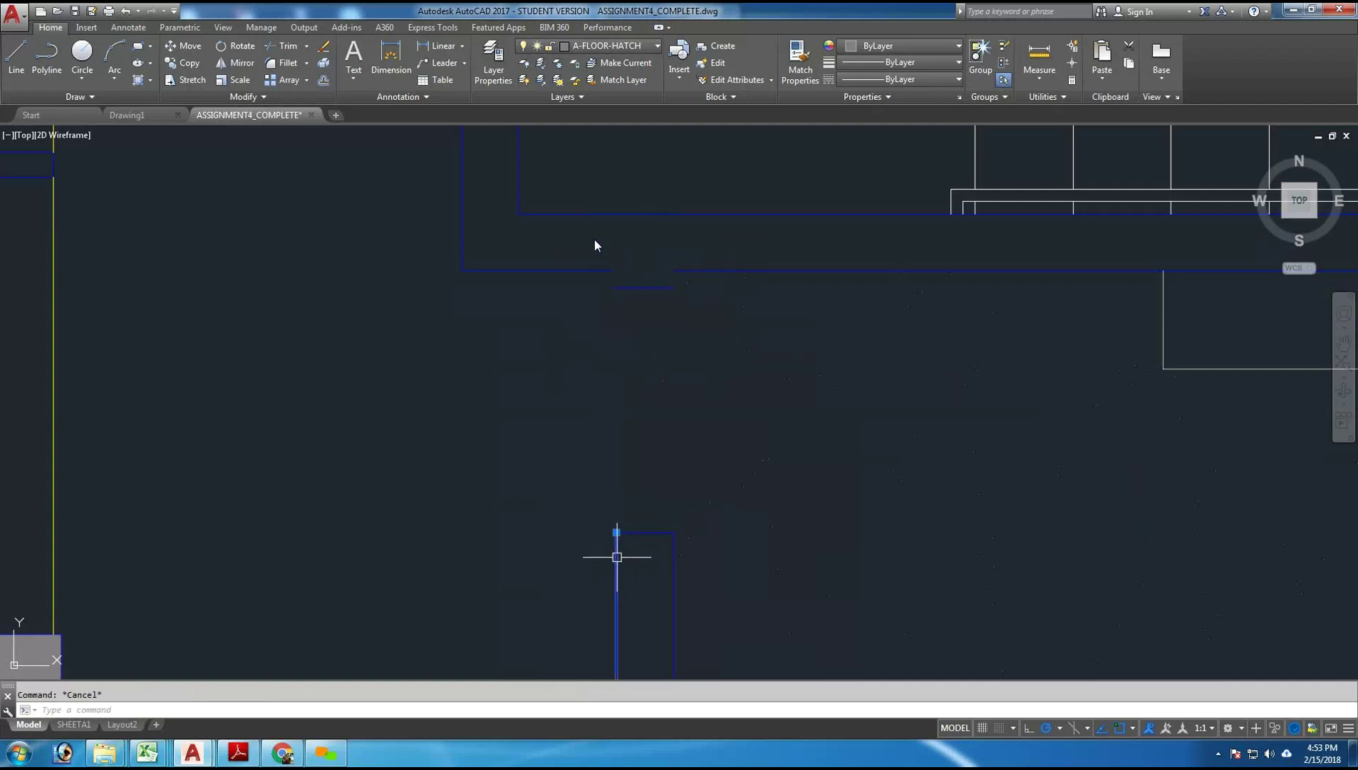
{"action": "left_click", "coordinate": [616, 532]}
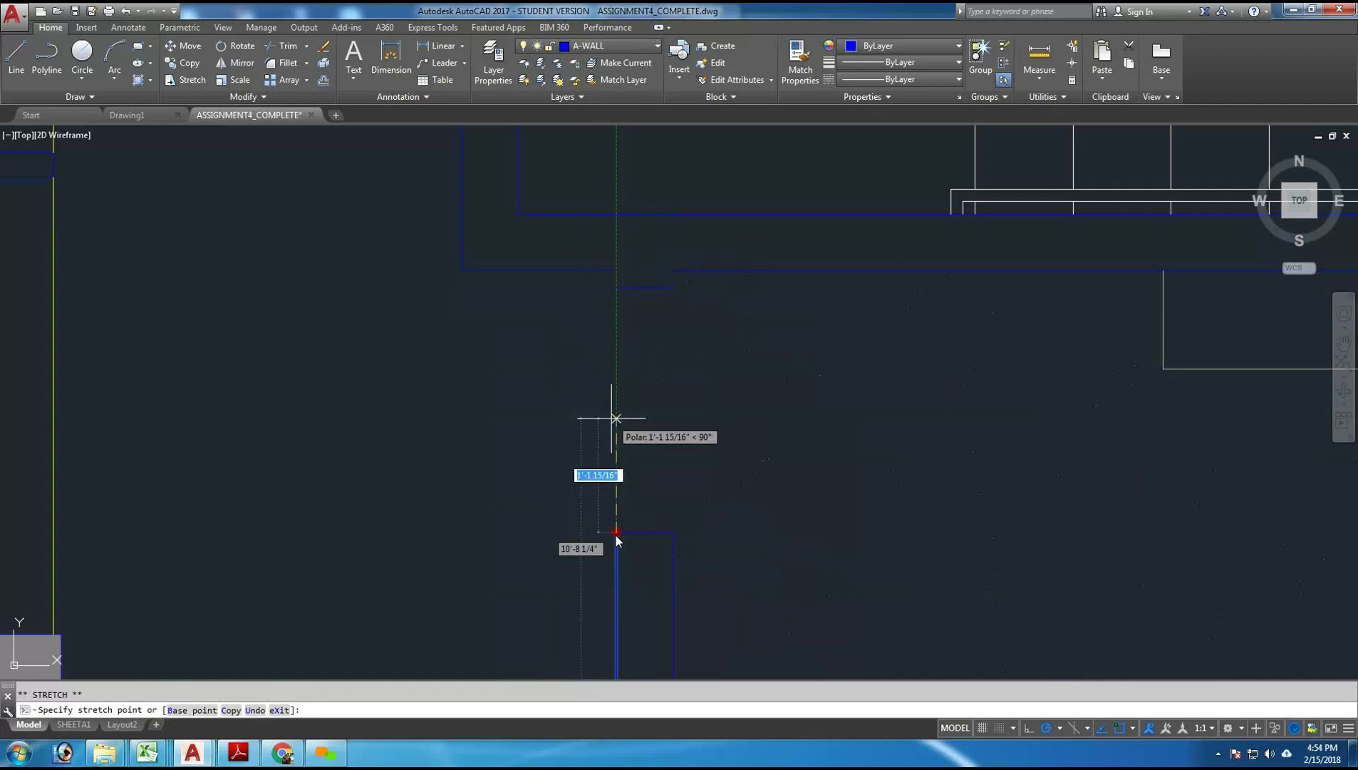
{"action": "type", "text": "per"}
{"action": "key", "text": "Return"}
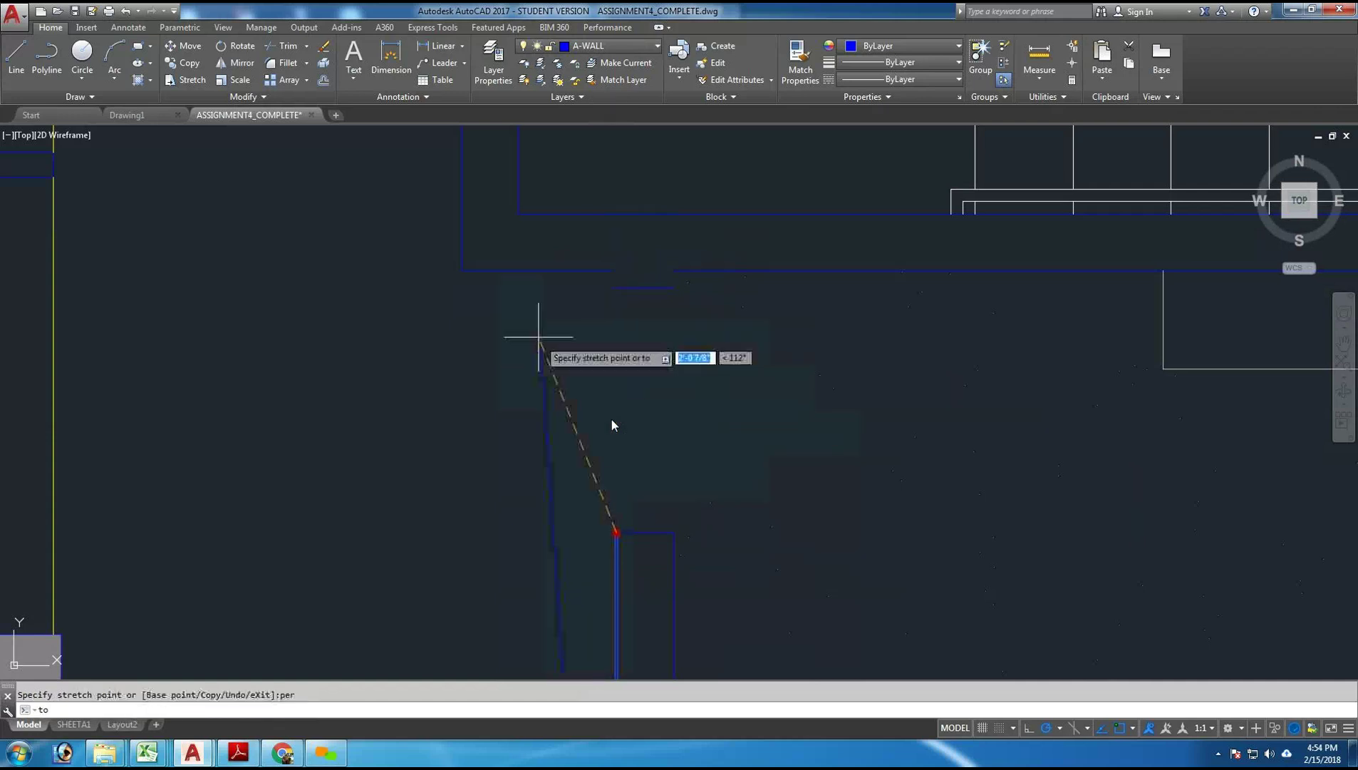
{"action": "left_click", "coordinate": [549, 278]}
{"action": "key", "text": "Escape"}
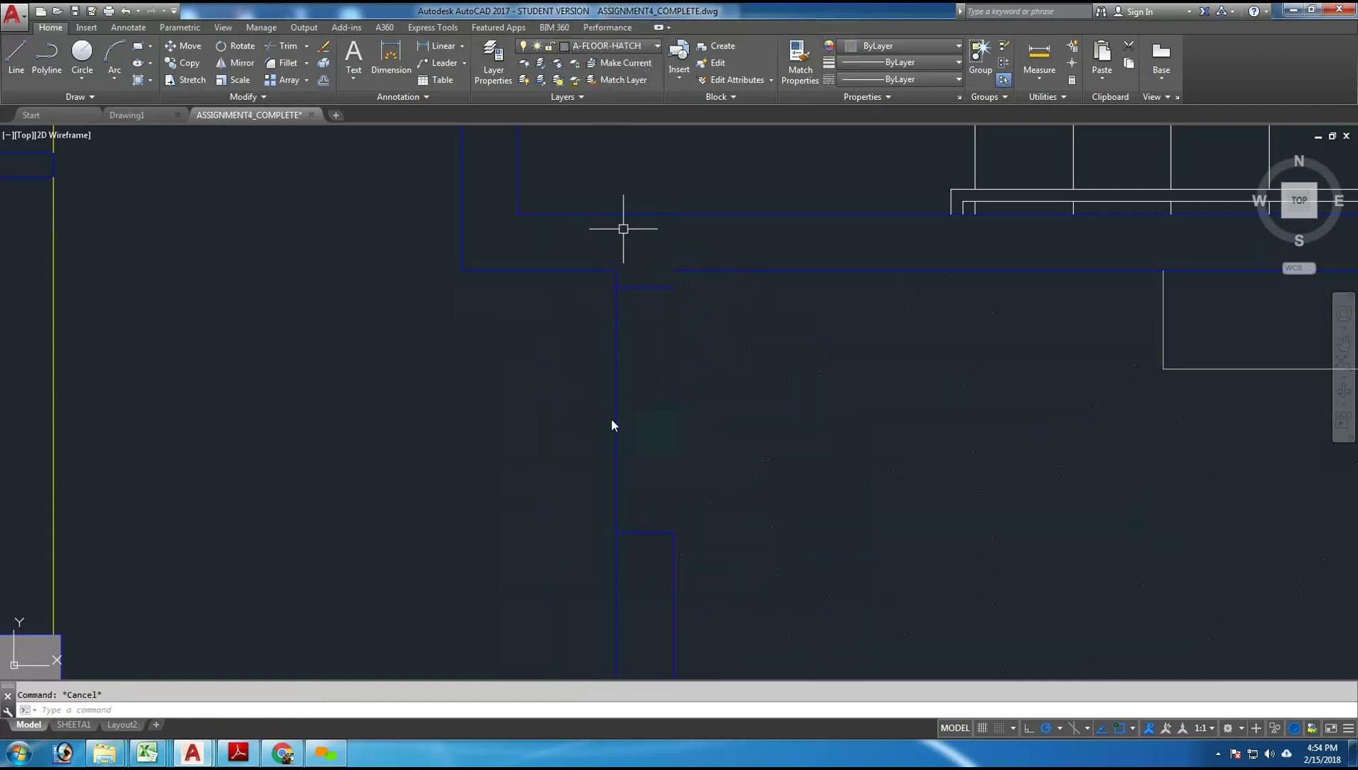
{"action": "left_click", "coordinate": [673, 567]}
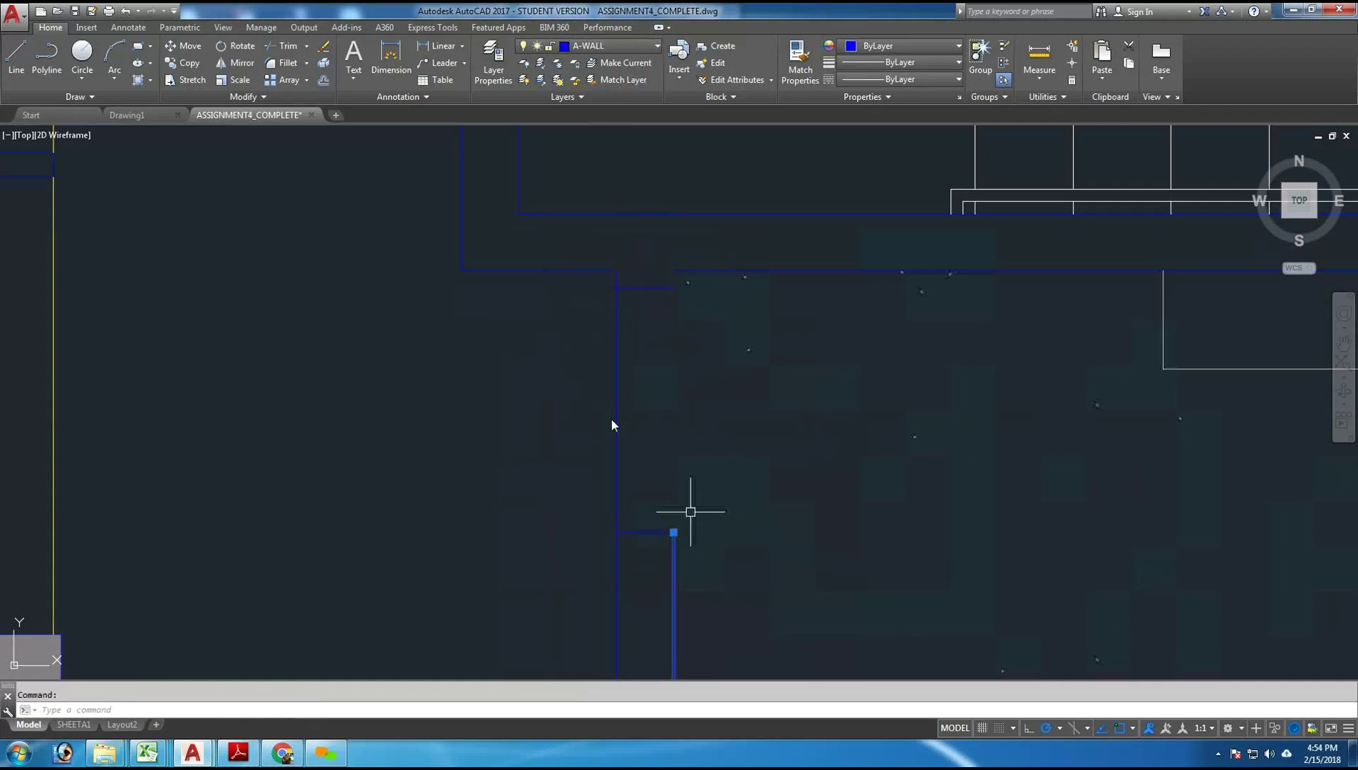
{"action": "left_click", "coordinate": [673, 531]}
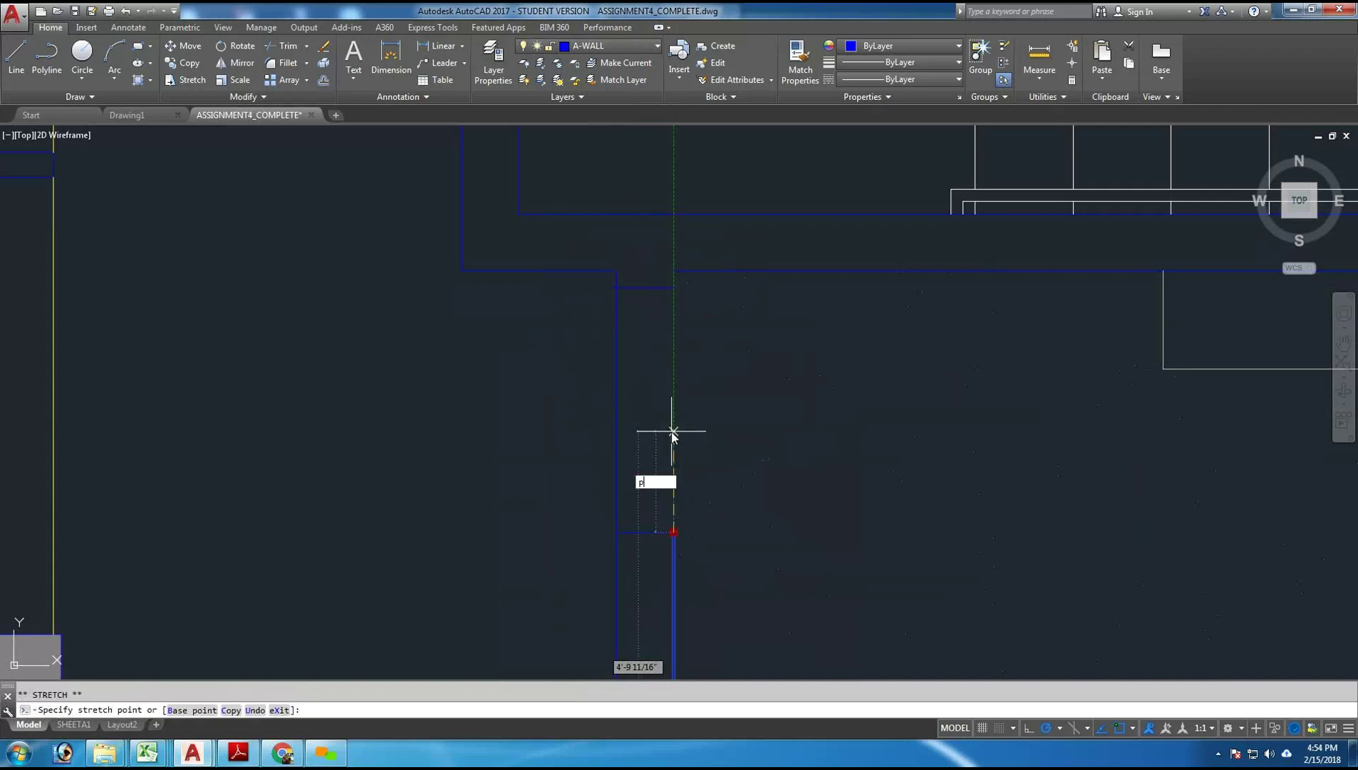
{"action": "type", "text": "per"}
{"action": "key", "text": "Return"}
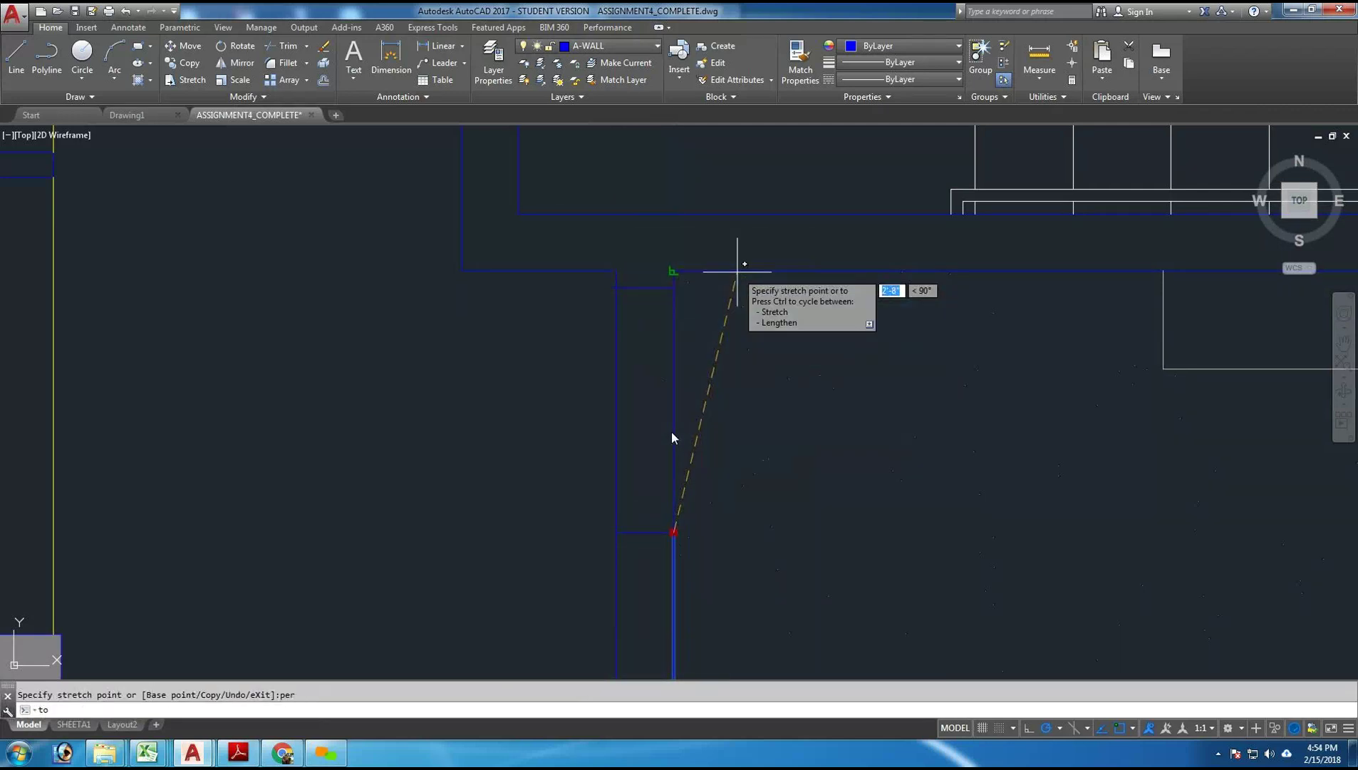
{"action": "key", "text": "Escape"}
{"action": "key", "text": "Escape"}
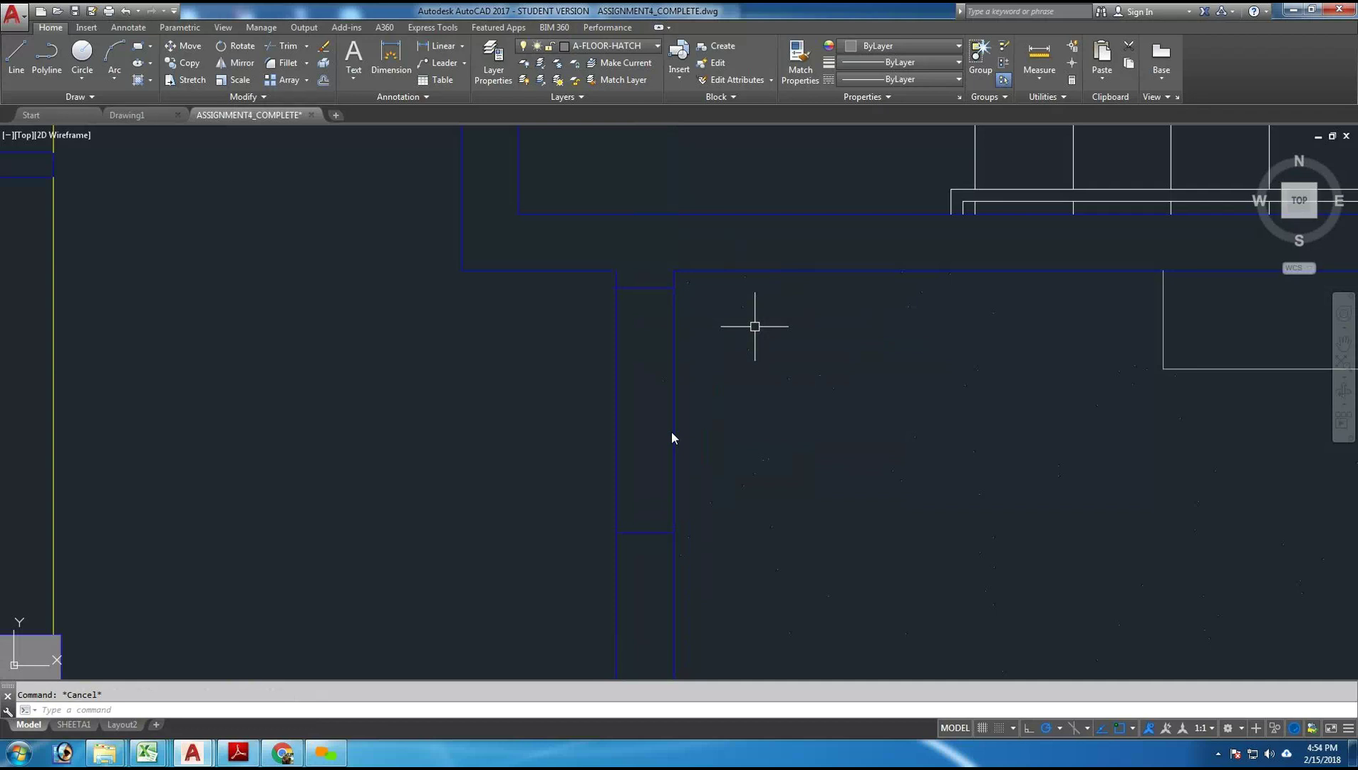
- Trim the right wall line out of the opening and try filleting the wall corner
{"action": "type", "text": "tr"}
{"action": "key", "text": "Return"}
{"action": "key", "text": "Return"}
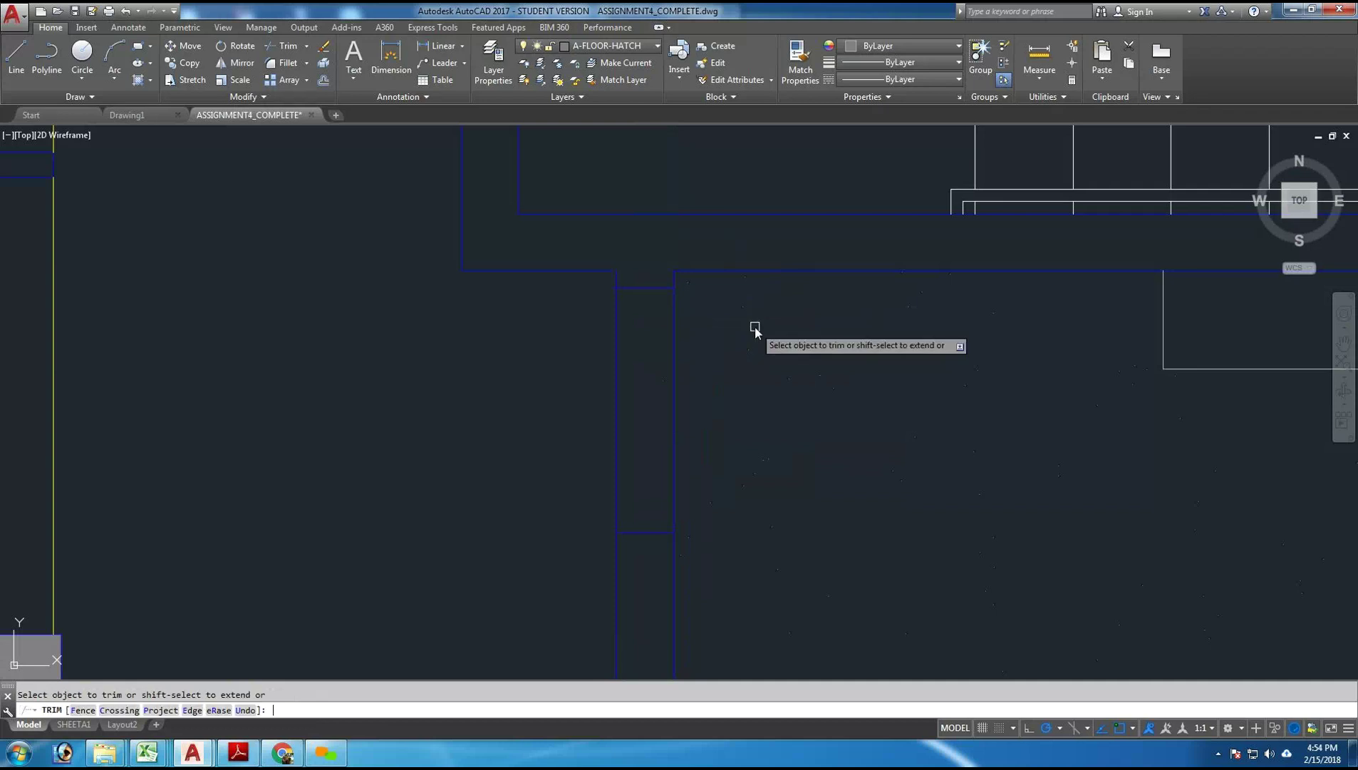
{"action": "left_click", "coordinate": [672, 337]}
{"action": "key", "text": "Escape"}
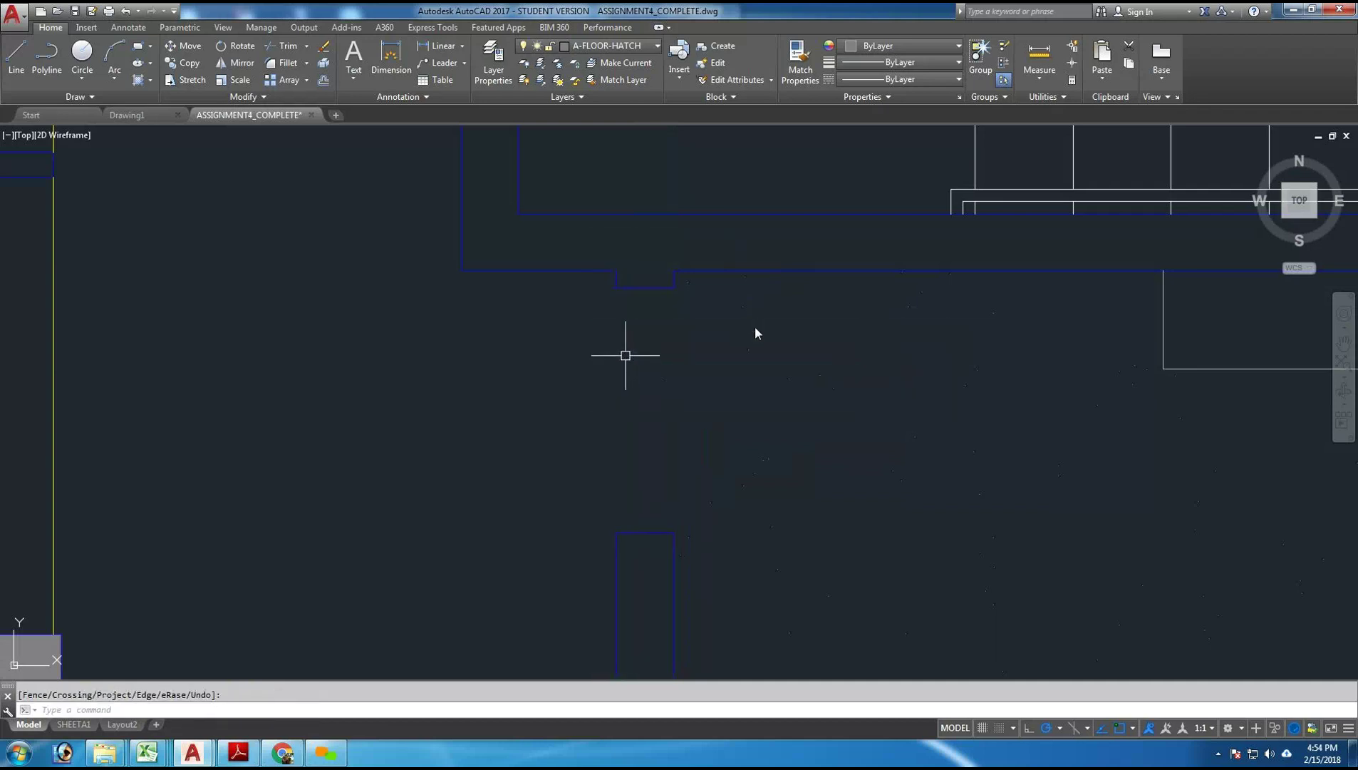
{"action": "type", "text": "f"}
{"action": "key", "text": "Return"}
{"action": "left_click", "coordinate": [609, 274]}
{"action": "left_click", "coordinate": [609, 278]}
{"action": "left_click", "coordinate": [620, 282]}
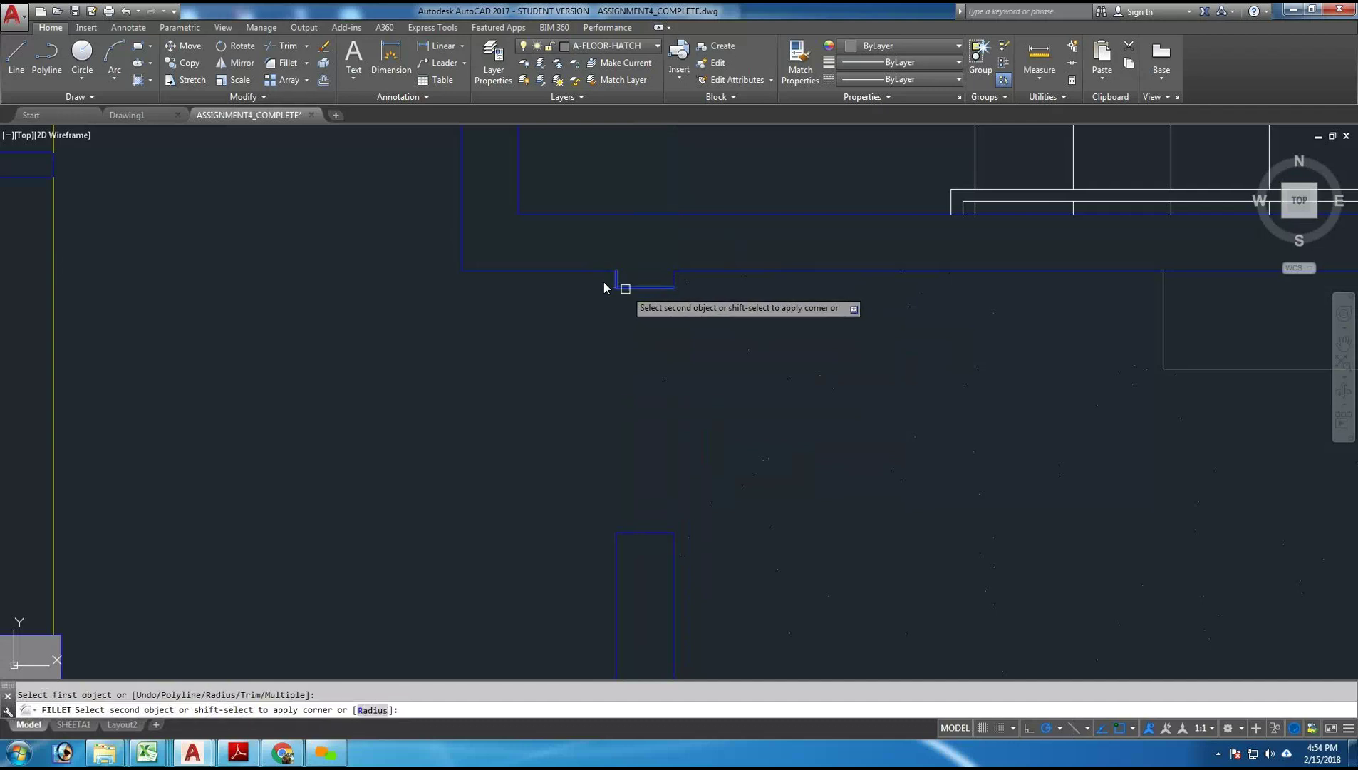
{"action": "key", "text": "Escape"}
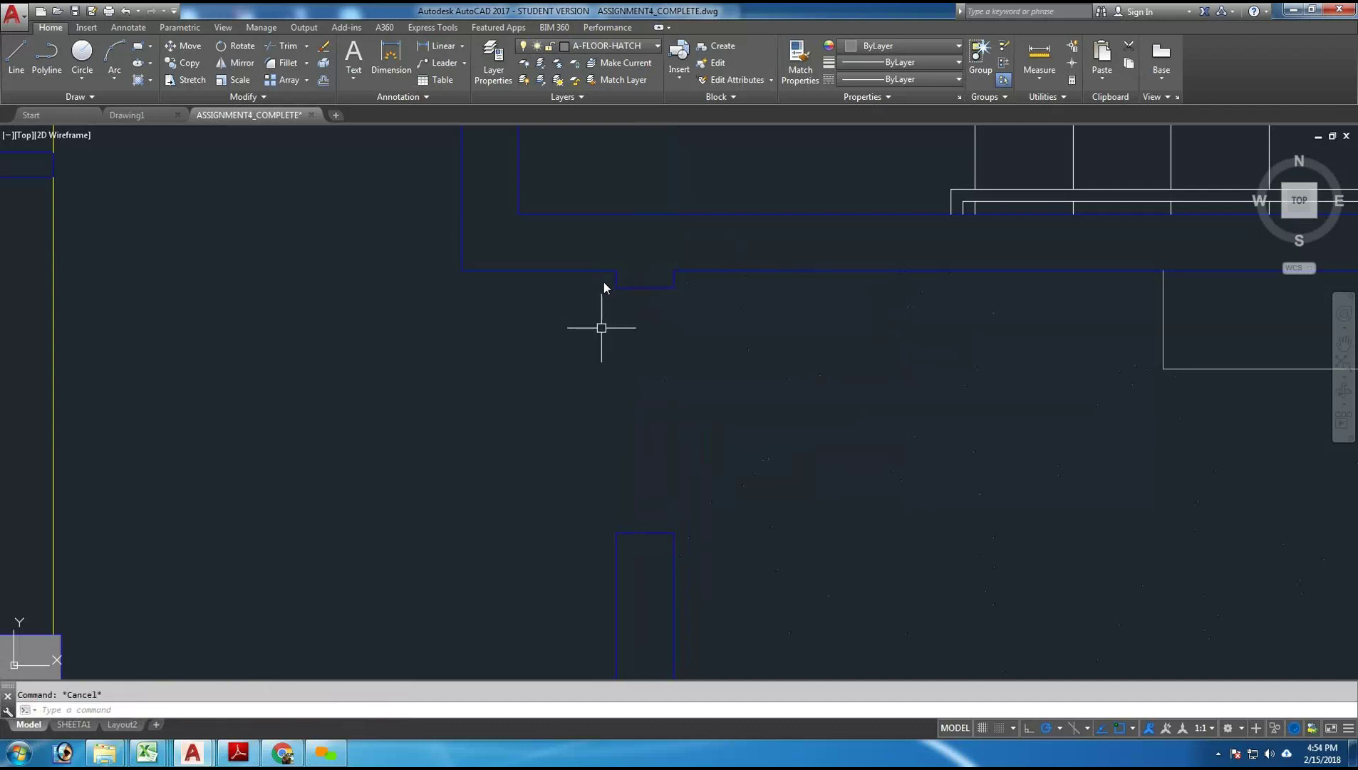
- Draw a line from the upper notch corner down to the lower notch corner
{"action": "type", "text": "l"}
{"action": "key", "text": "Return"}
{"action": "left_click", "coordinate": [616, 287]}
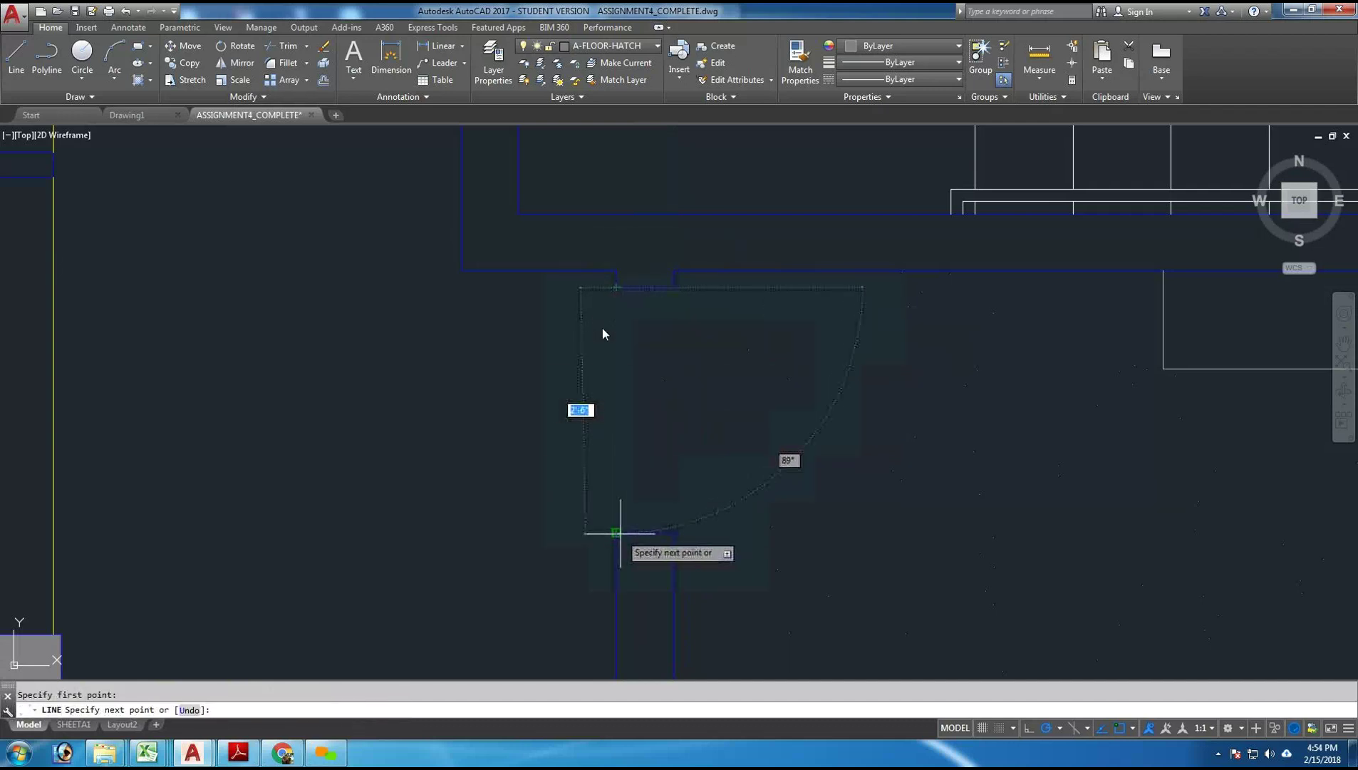
{"action": "left_click", "coordinate": [616, 532]}
{"action": "key", "text": "Return"}
- Move the new line onto the A-FLOOR layer
{"action": "left_click", "coordinate": [616, 426]}
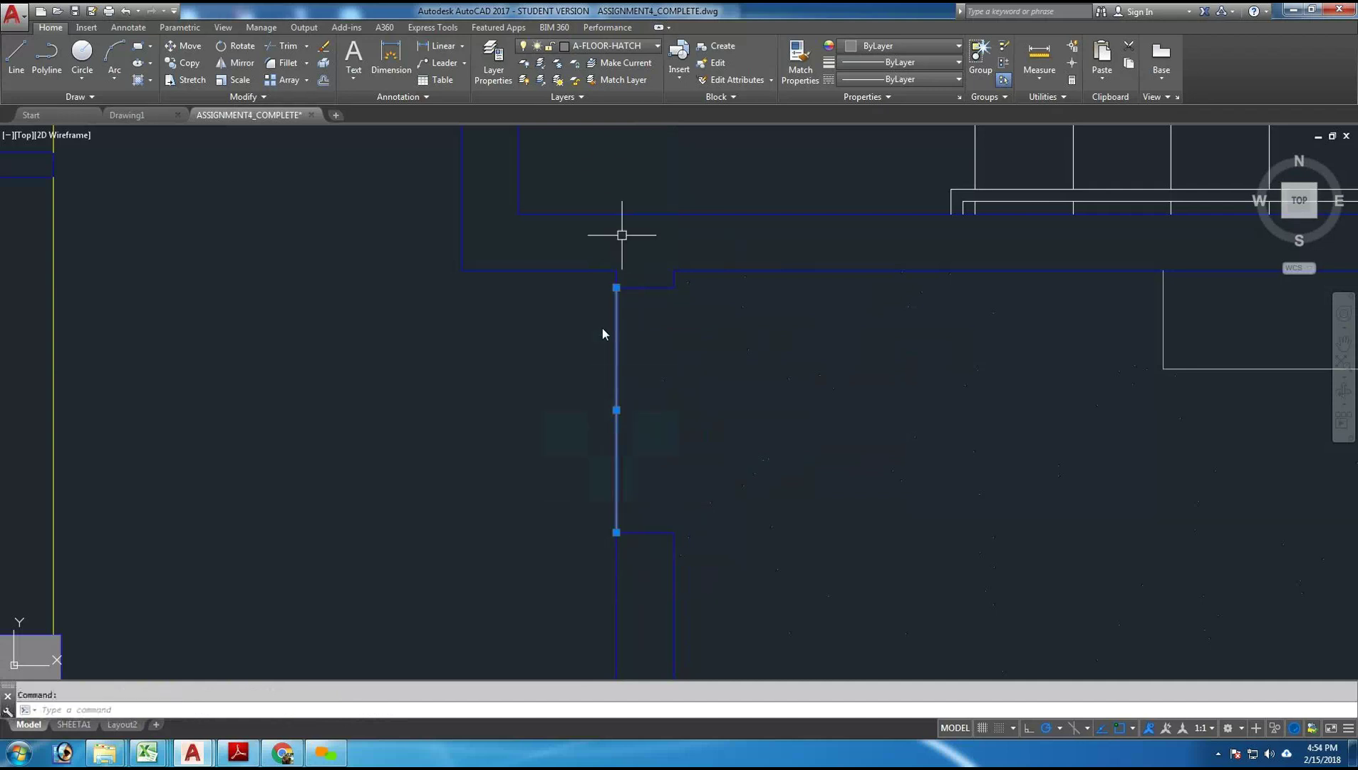
{"action": "left_click", "coordinate": [625, 47]}
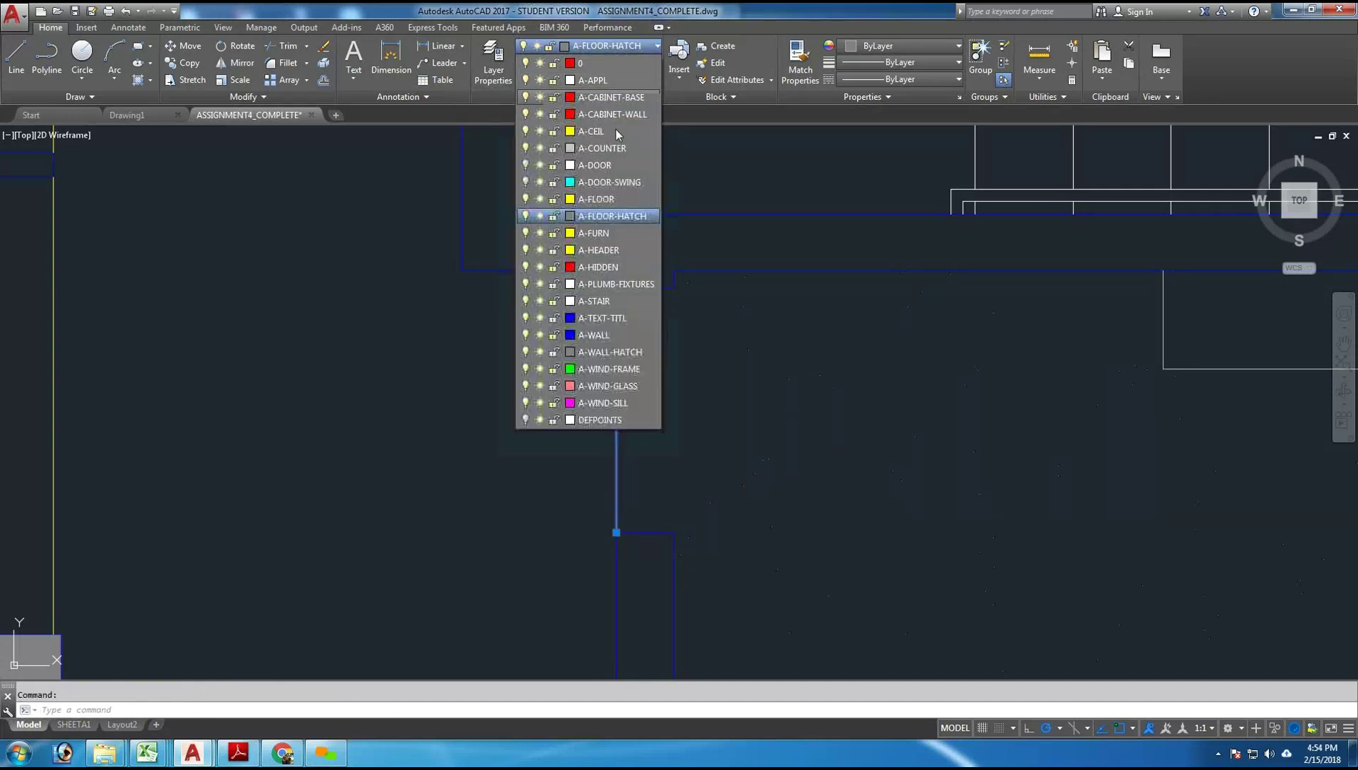
{"action": "left_click", "coordinate": [612, 199]}
{"action": "key", "text": "Escape"}
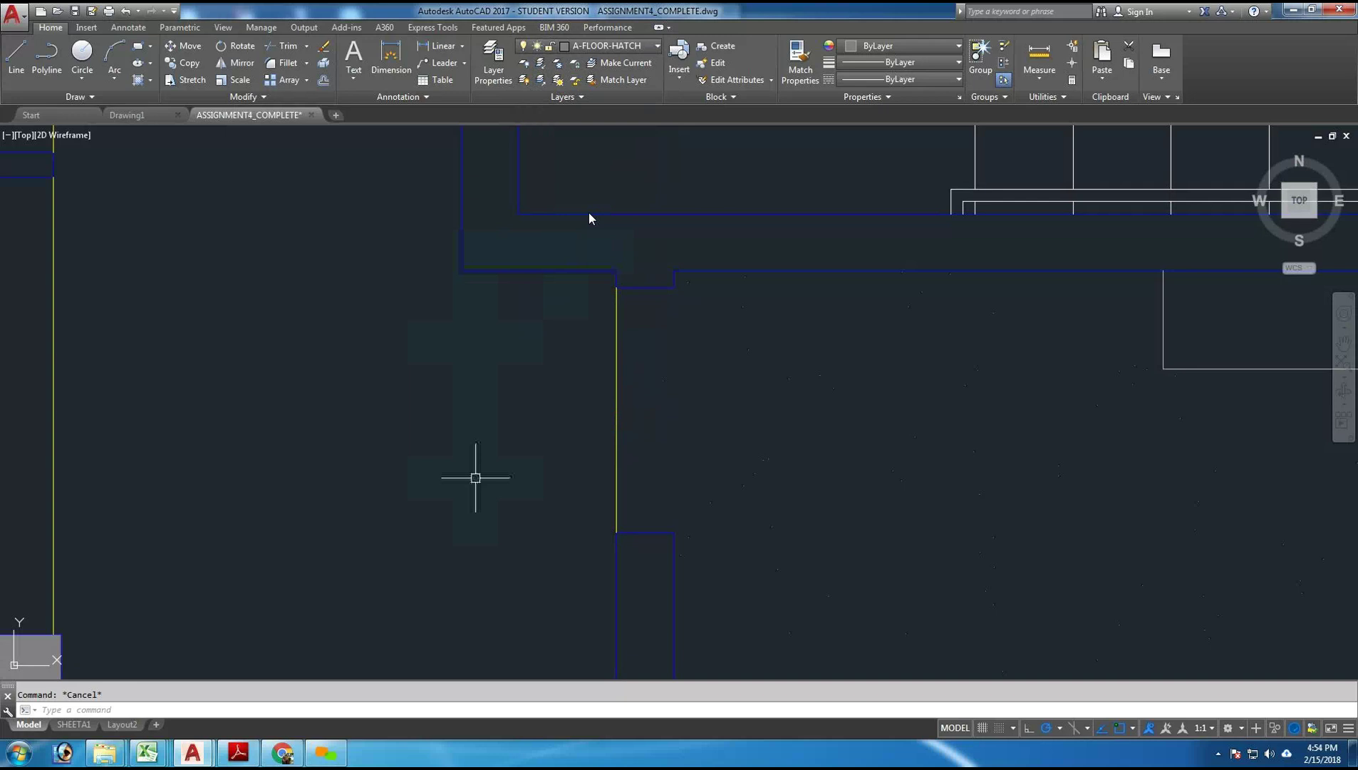
- Hatch the large central floor area with a User defined line pattern
{"action": "scroll", "coordinate": [851, 353], "scroll_direction": "down", "scroll_amount": 4}
{"action": "scroll", "coordinate": [852, 353], "scroll_direction": "down", "scroll_amount": 4}
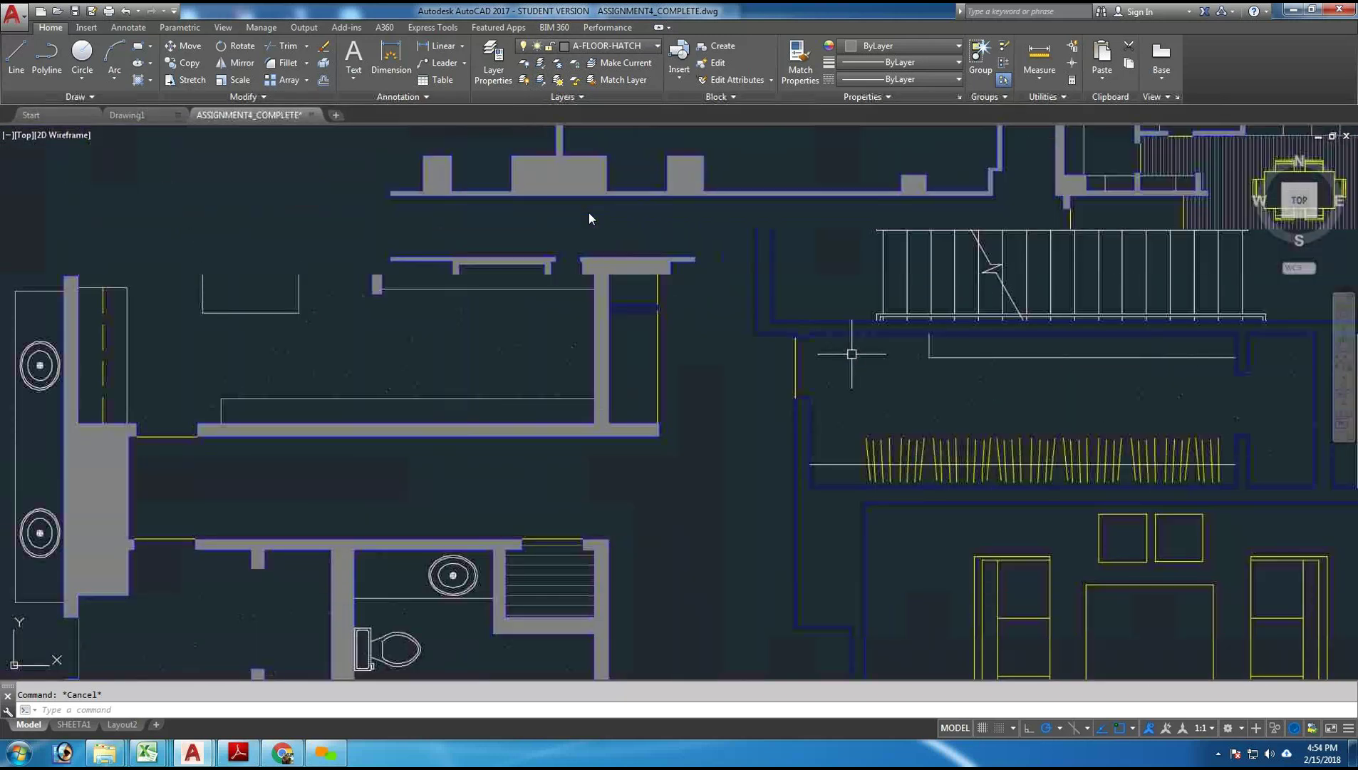
{"action": "scroll", "coordinate": [852, 353], "scroll_direction": "up", "scroll_amount": 1}
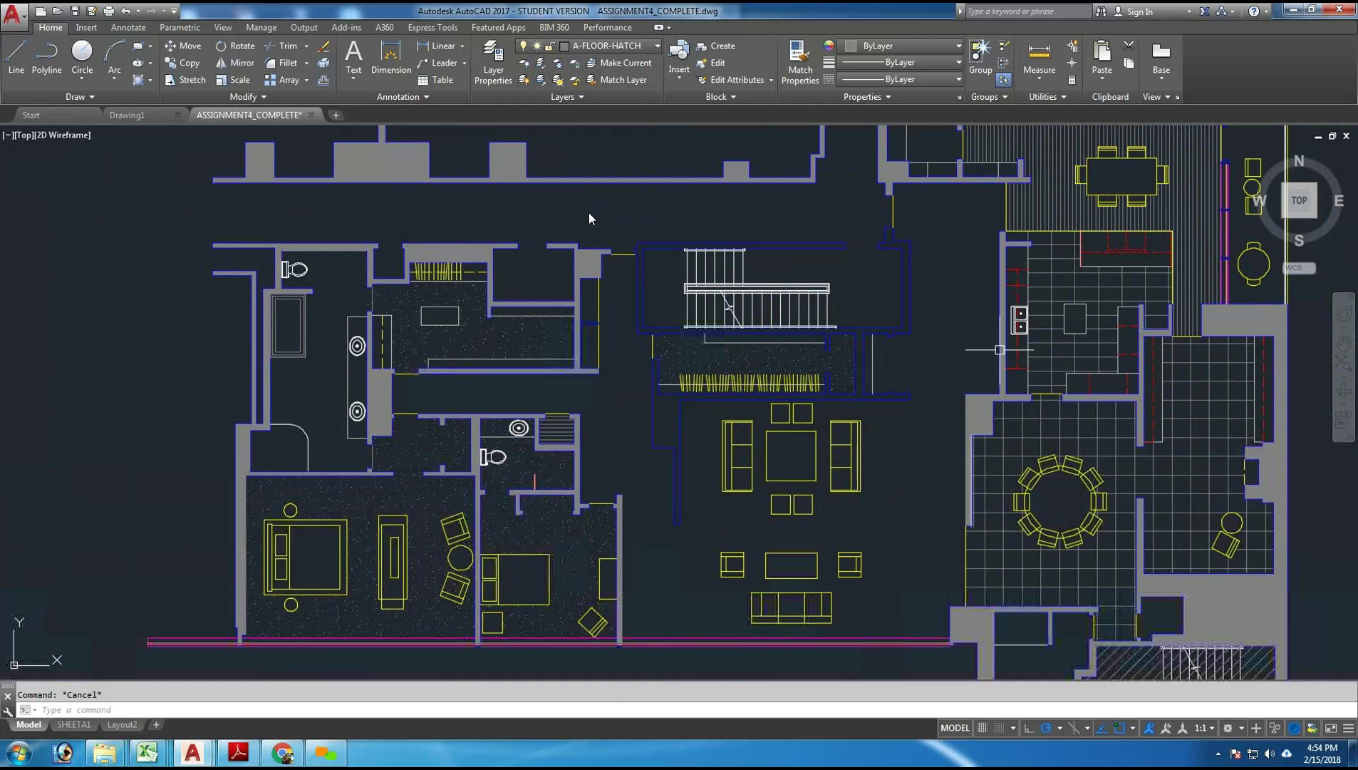
{"action": "type", "text": "h"}
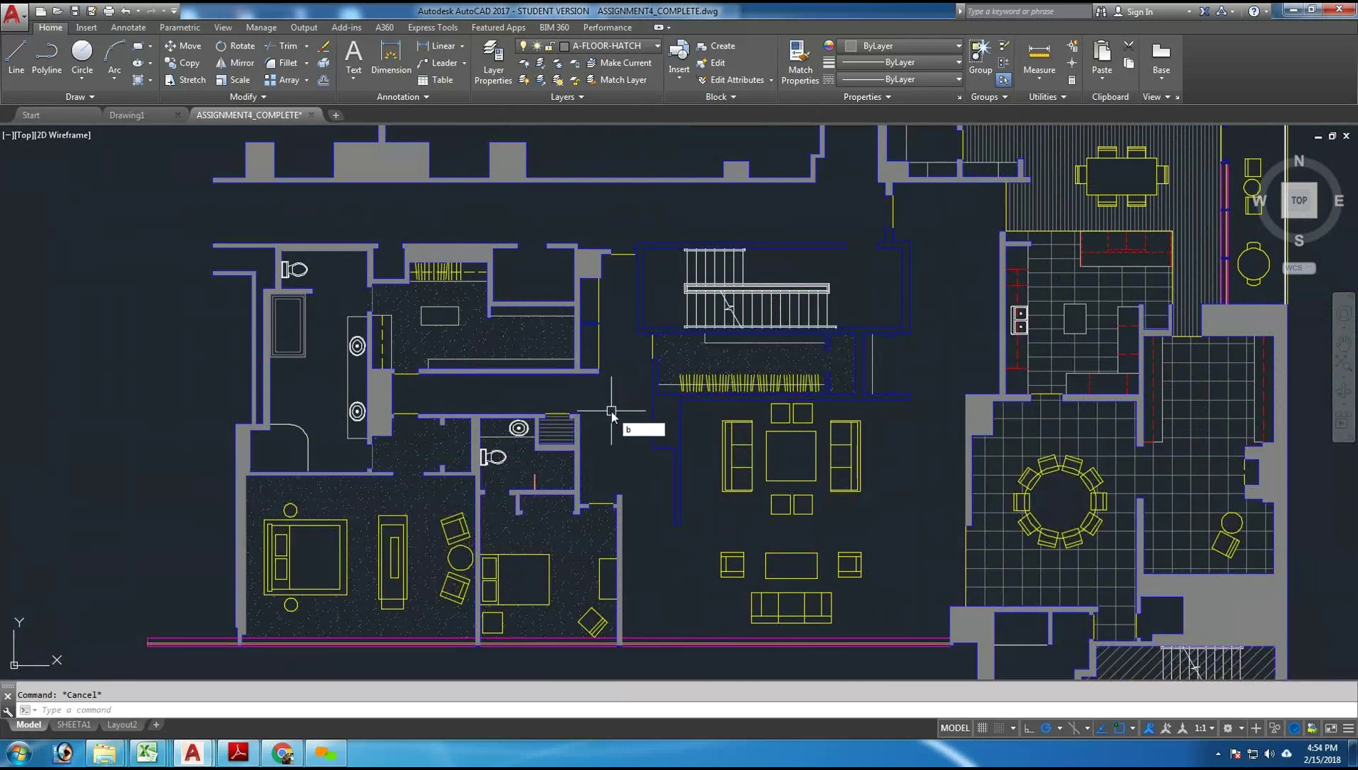
{"action": "key", "text": "Return"}
{"action": "left_click", "coordinate": [26, 69]}
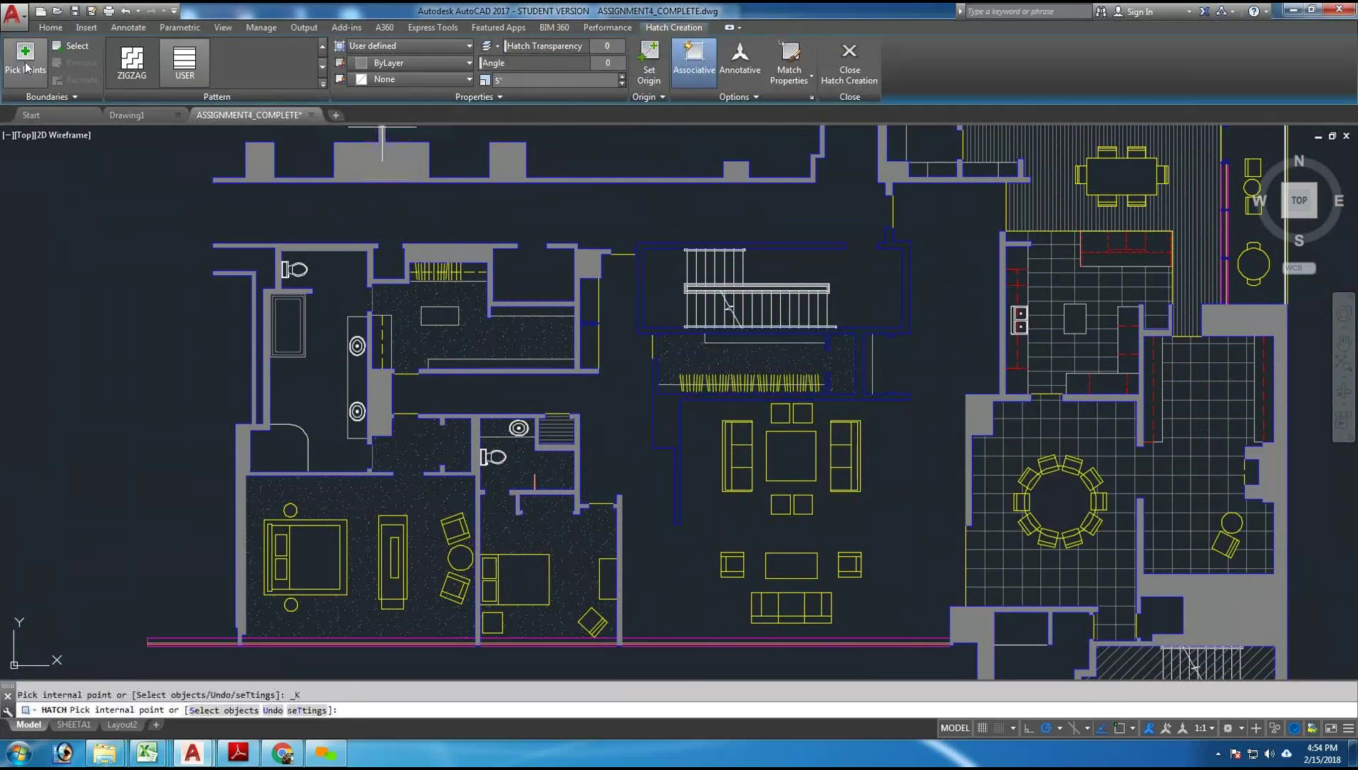
{"action": "left_click", "coordinate": [383, 45]}
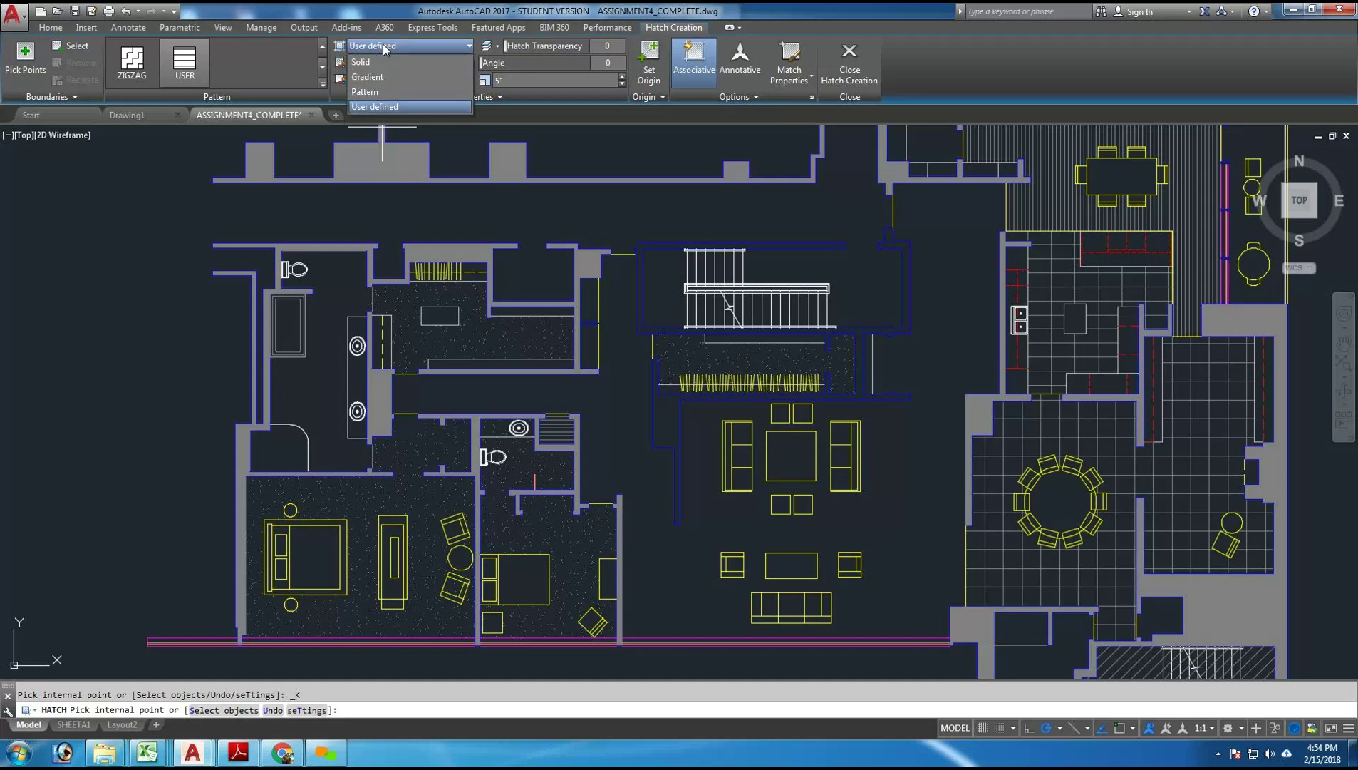
{"action": "left_click", "coordinate": [378, 100]}
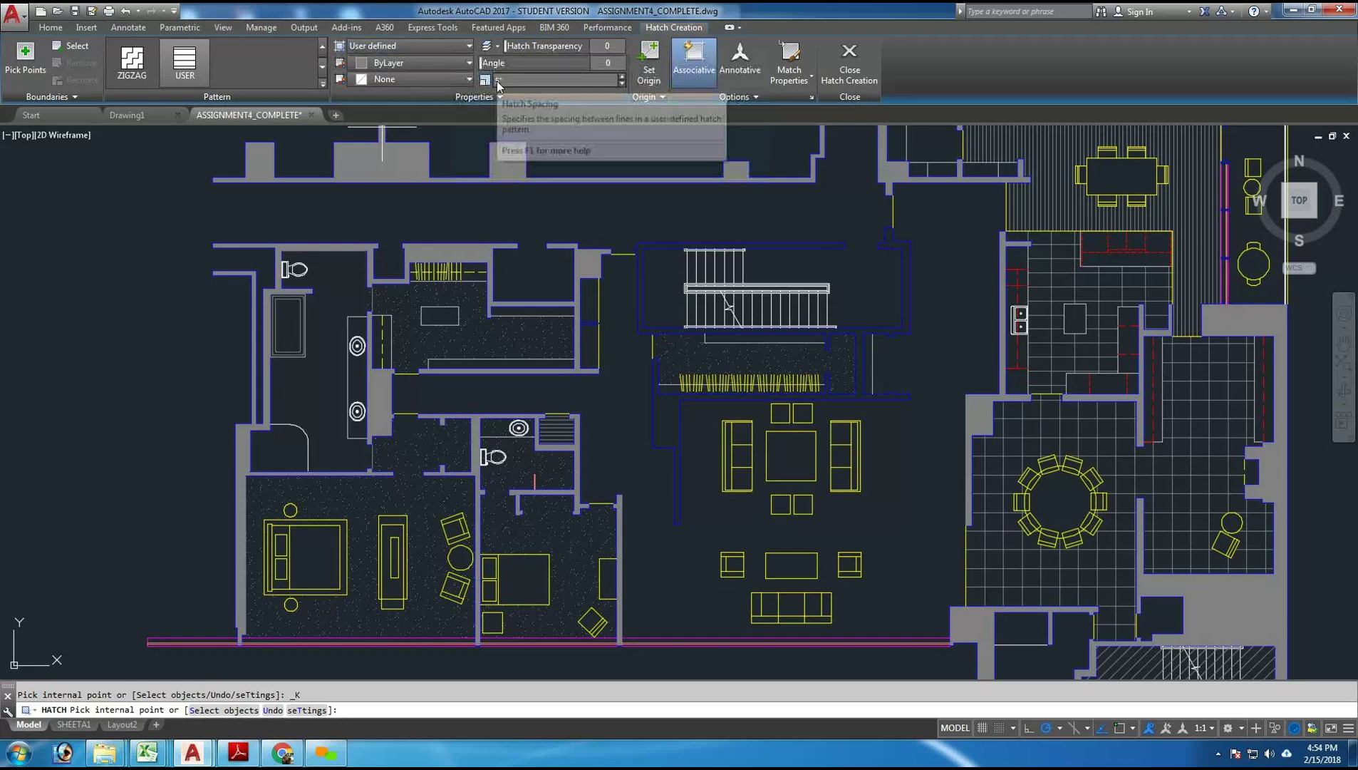
{"action": "left_click", "coordinate": [626, 408]}
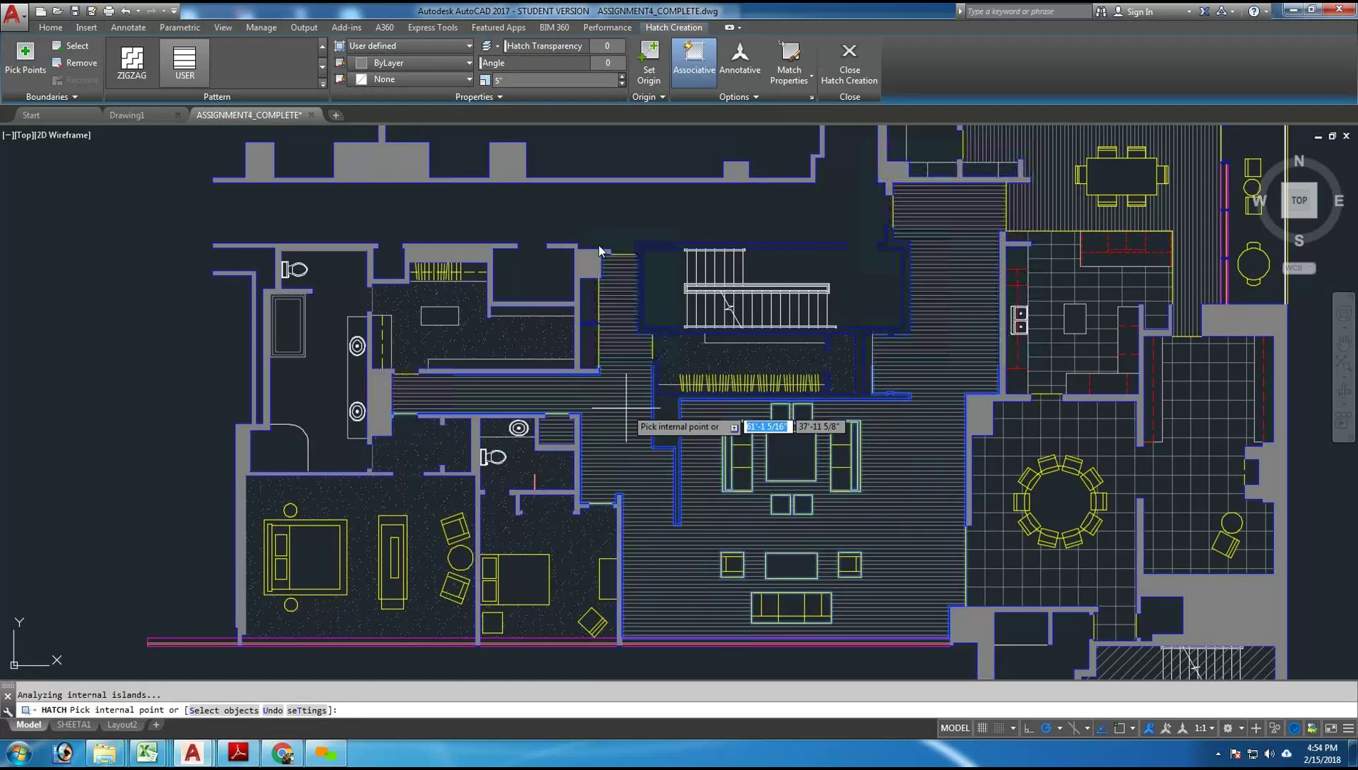
{"action": "key", "text": "Return"}
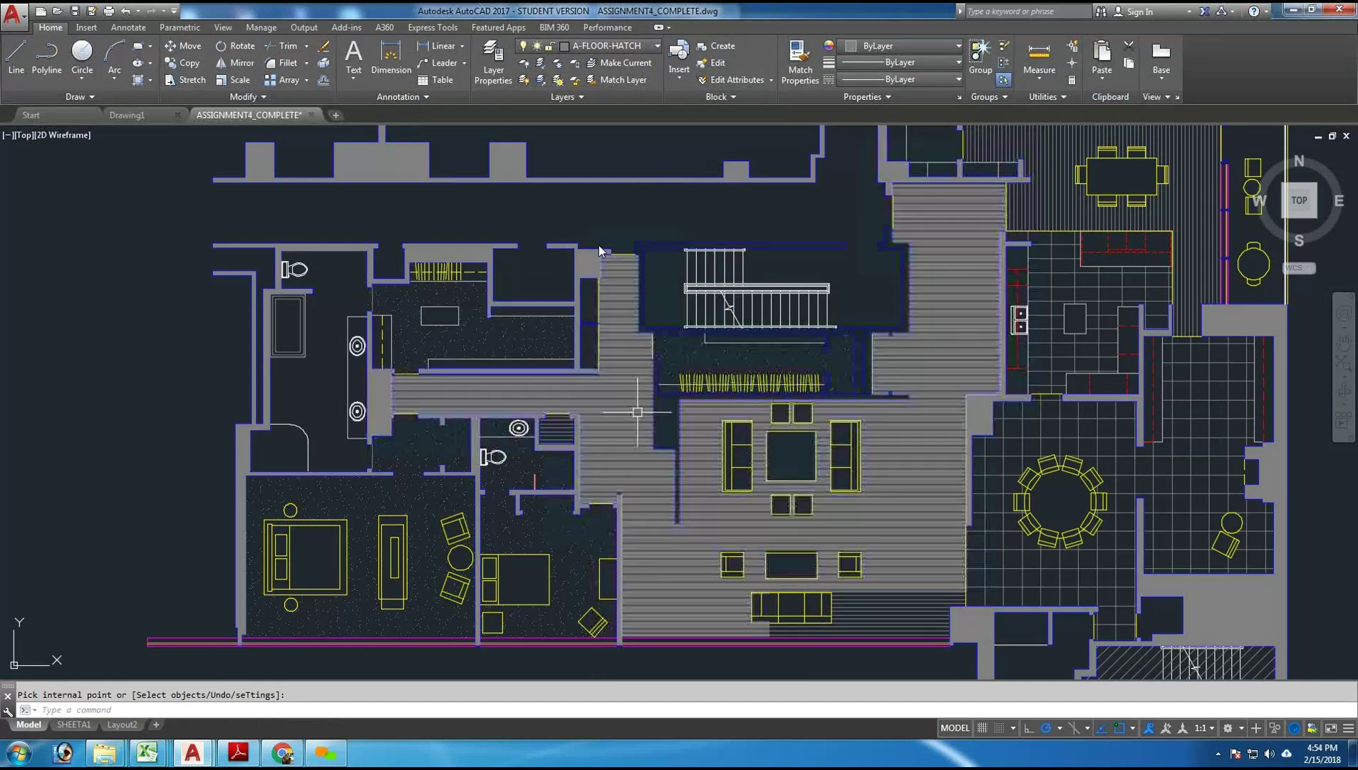
{"action": "left_click", "coordinate": [600, 257]}
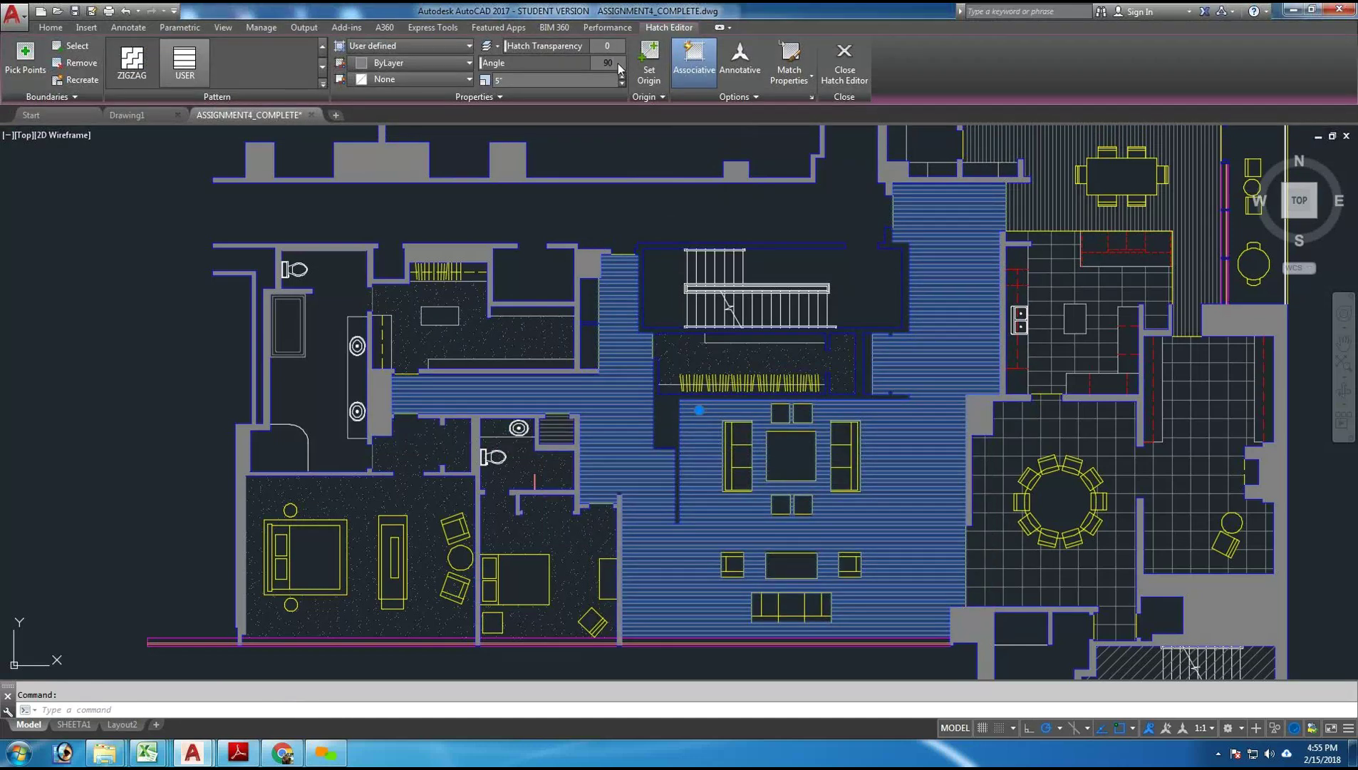
{"action": "key", "text": "Return"}
{"action": "left_click", "coordinate": [721, 215]}
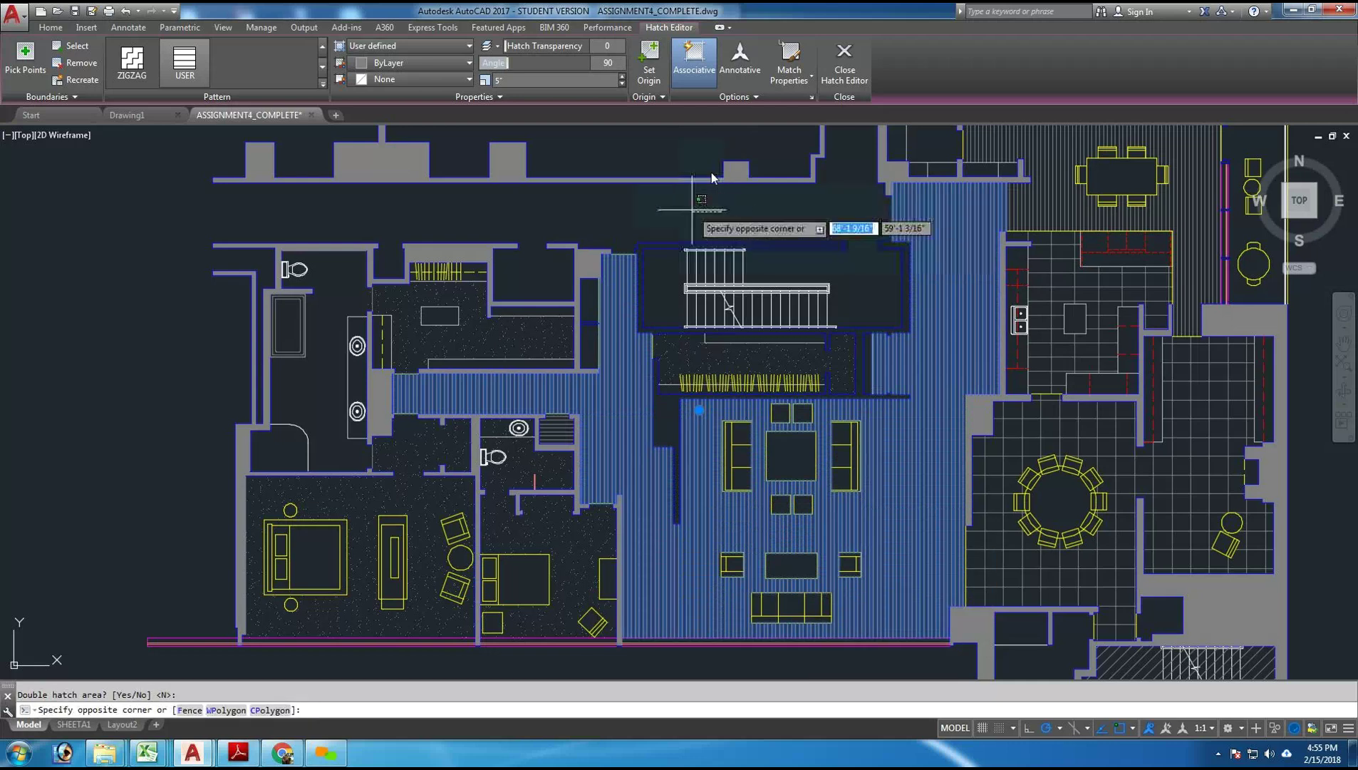
{"action": "key", "text": "Escape"}
{"action": "left_click", "coordinate": [605, 366]}
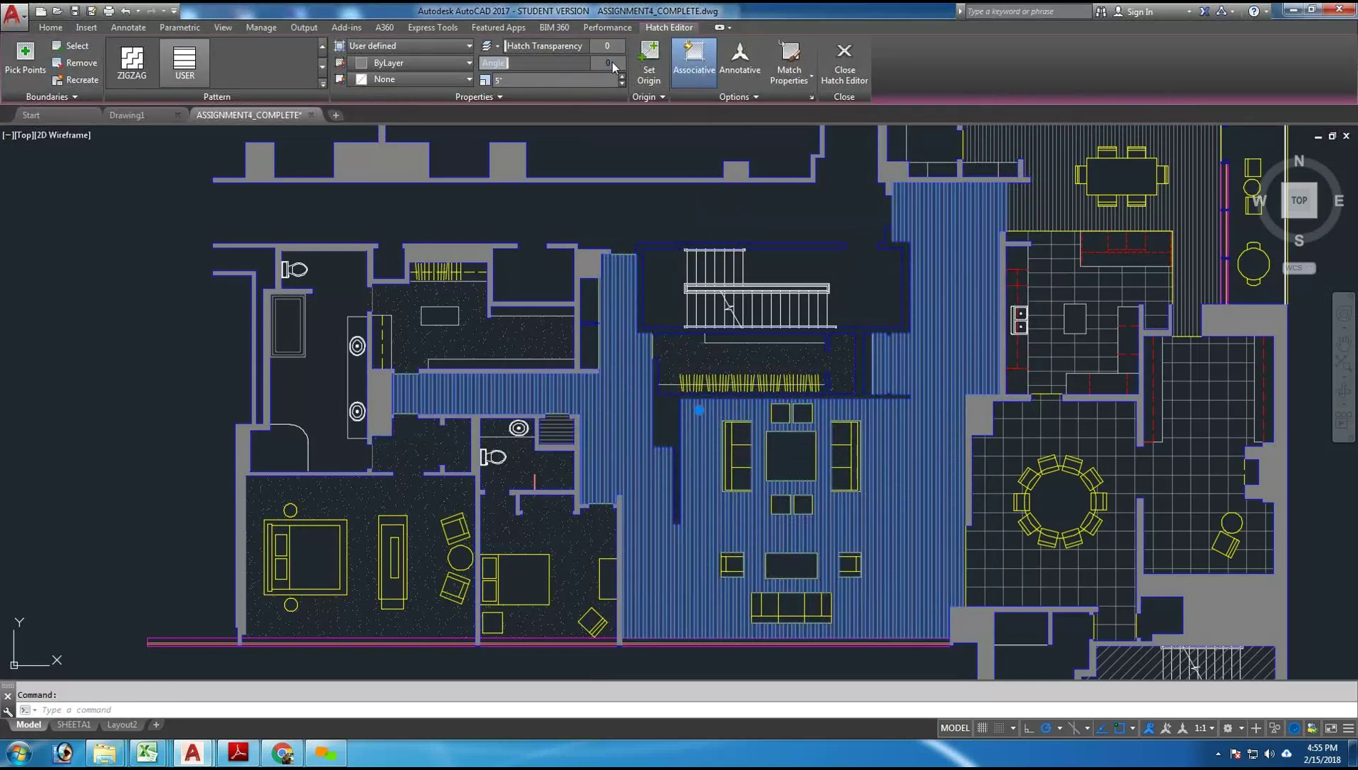
{"action": "left_click", "coordinate": [612, 61]}
{"action": "type", "text": "0"}
{"action": "key", "text": "Return"}
{"action": "left_click", "coordinate": [630, 222]}
{"action": "key", "text": "Escape"}
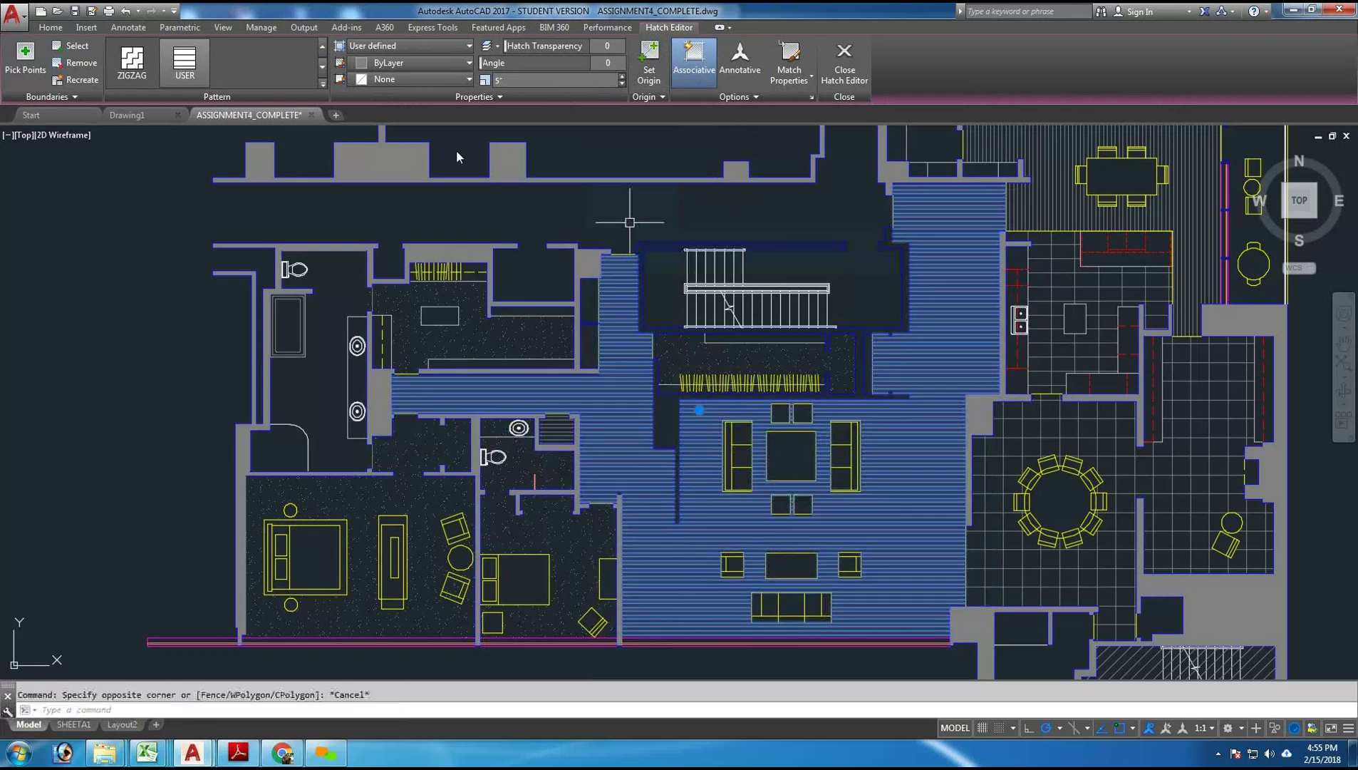
{"action": "left_click", "coordinate": [670, 368]}
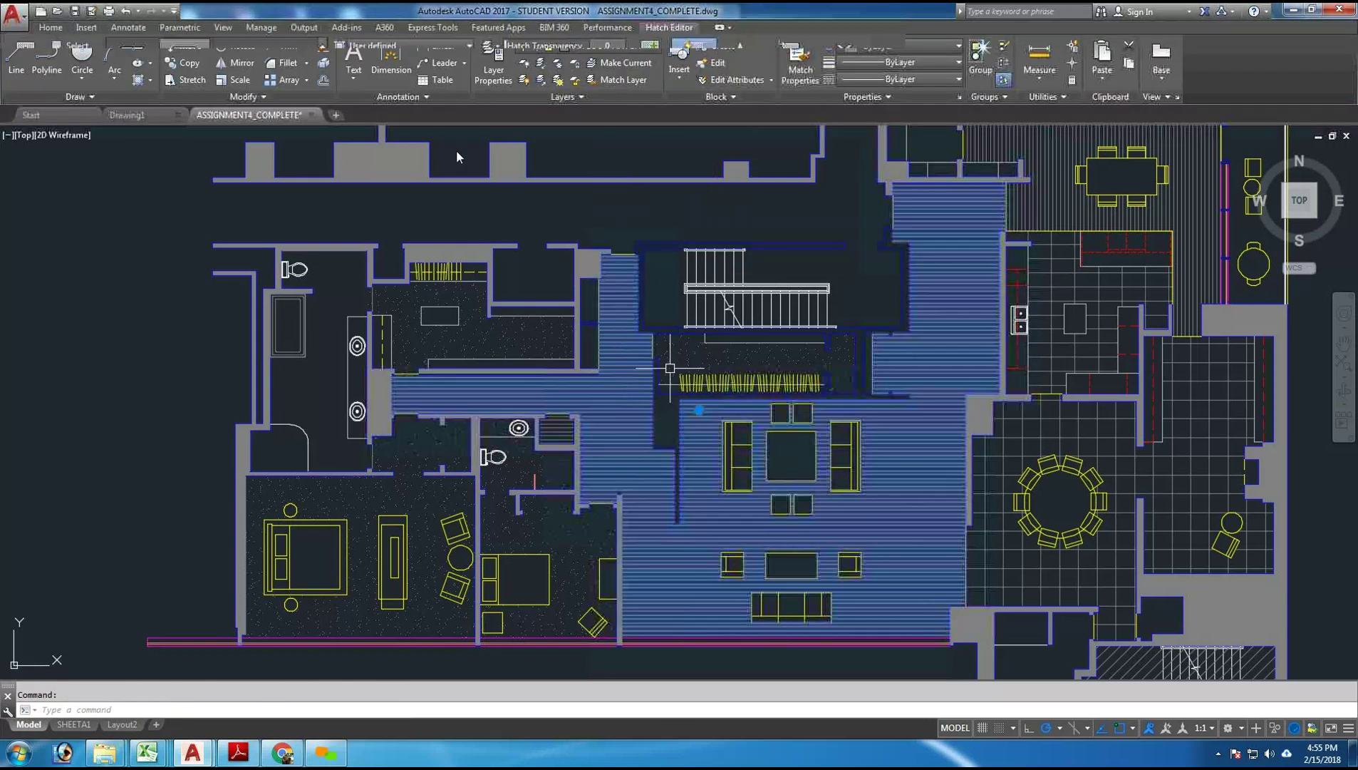
{"action": "key", "text": "Escape"}
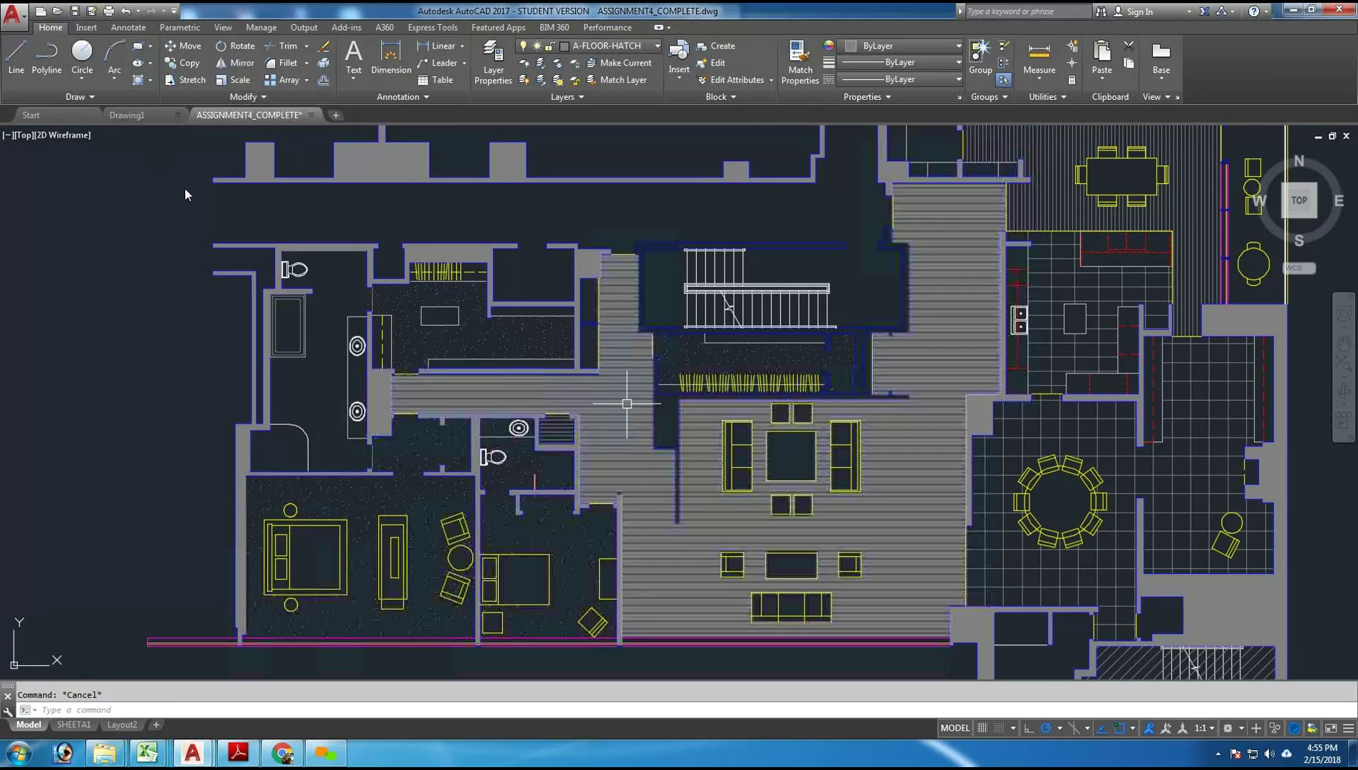
{"action": "left_click", "coordinate": [628, 394]}
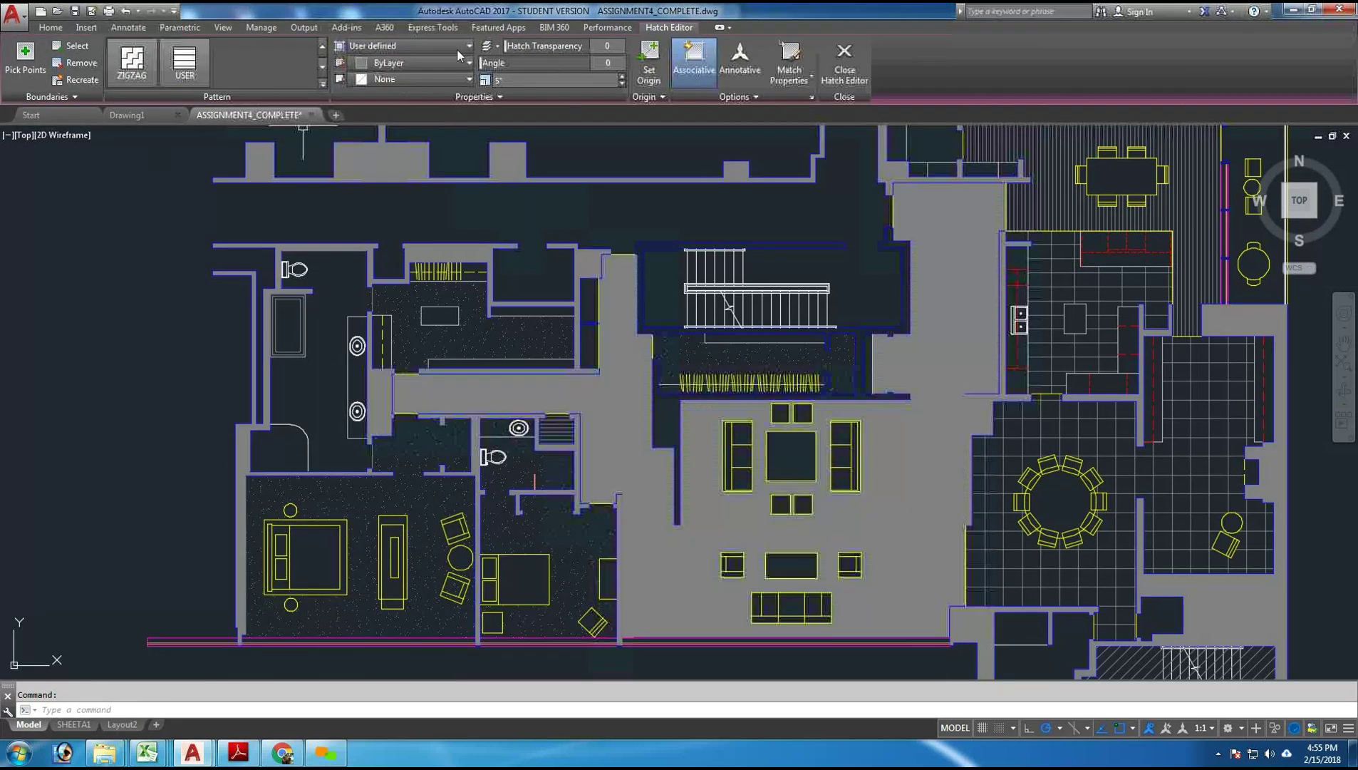
{"action": "left_click", "coordinate": [132, 60]}
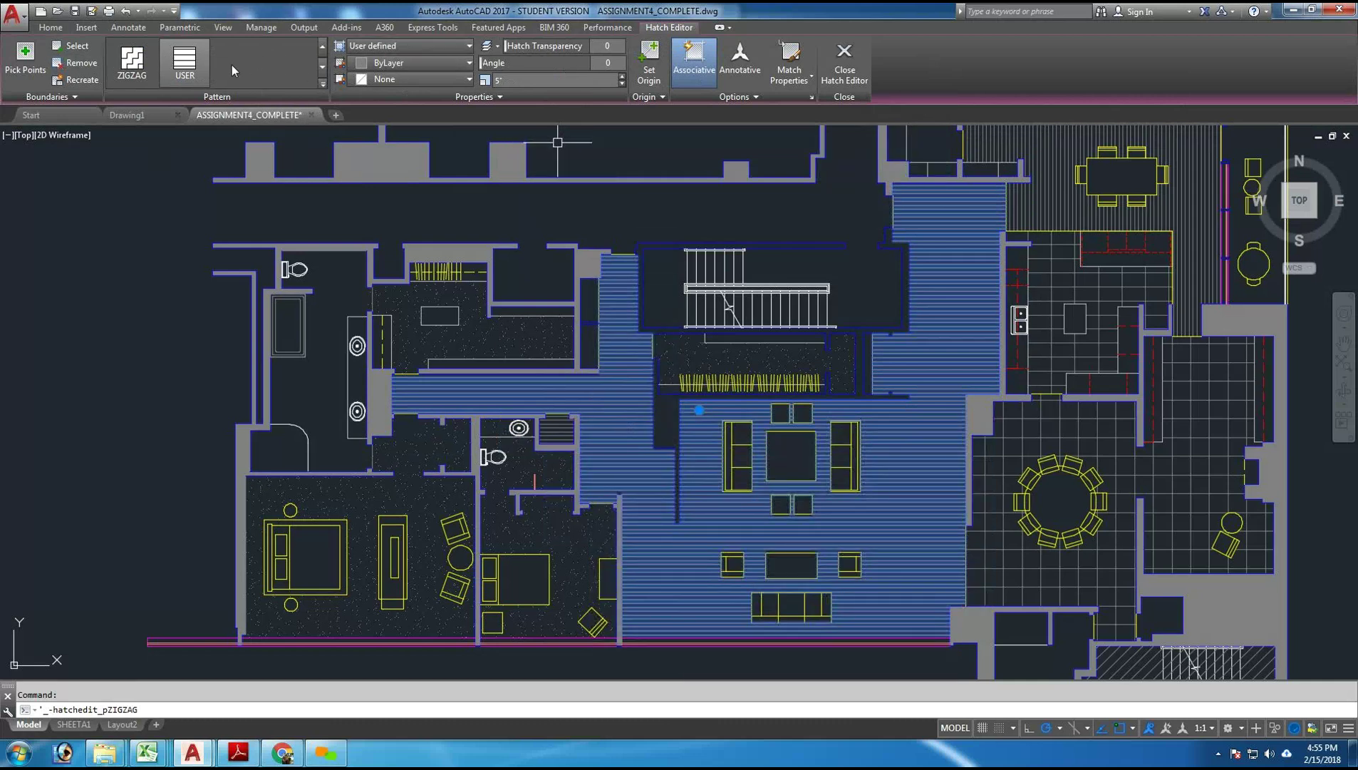
{"action": "left_click", "coordinate": [197, 64]}
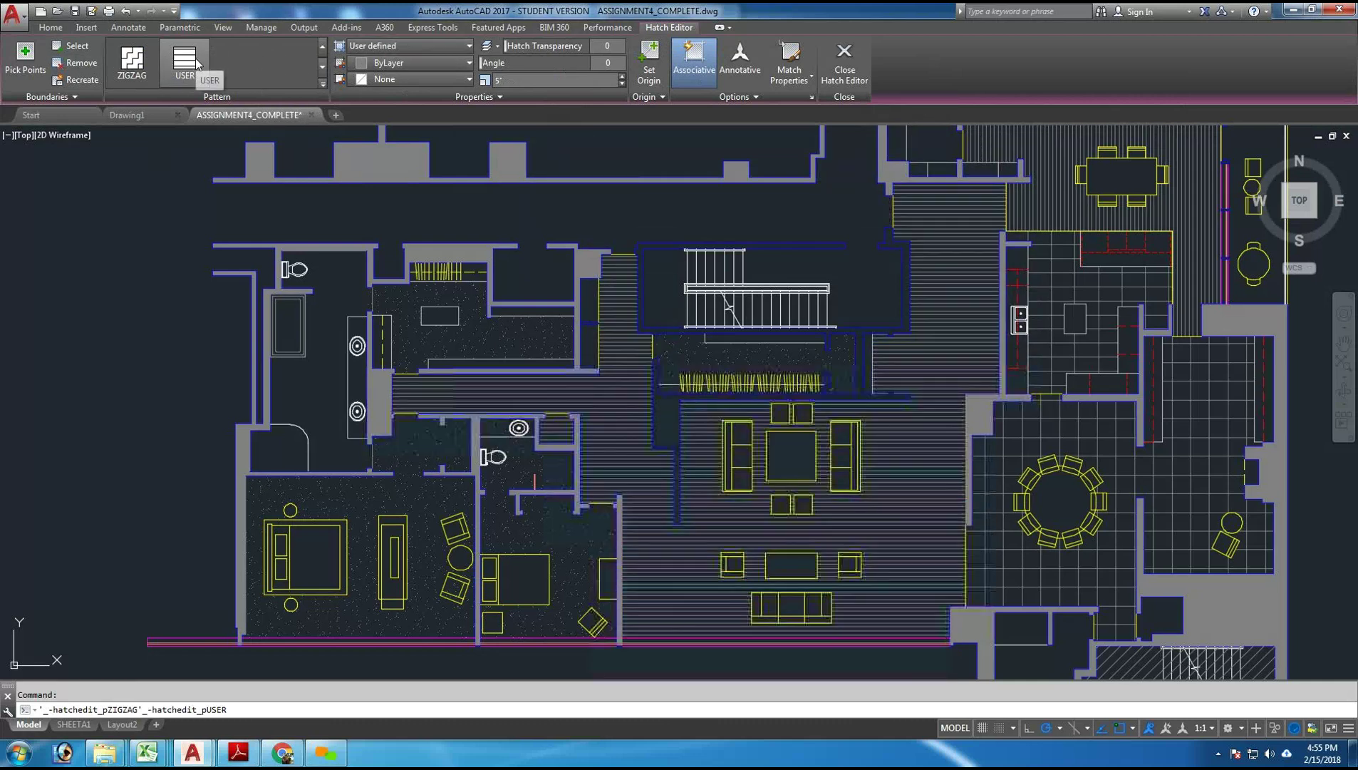
{"action": "key", "text": "Escape"}
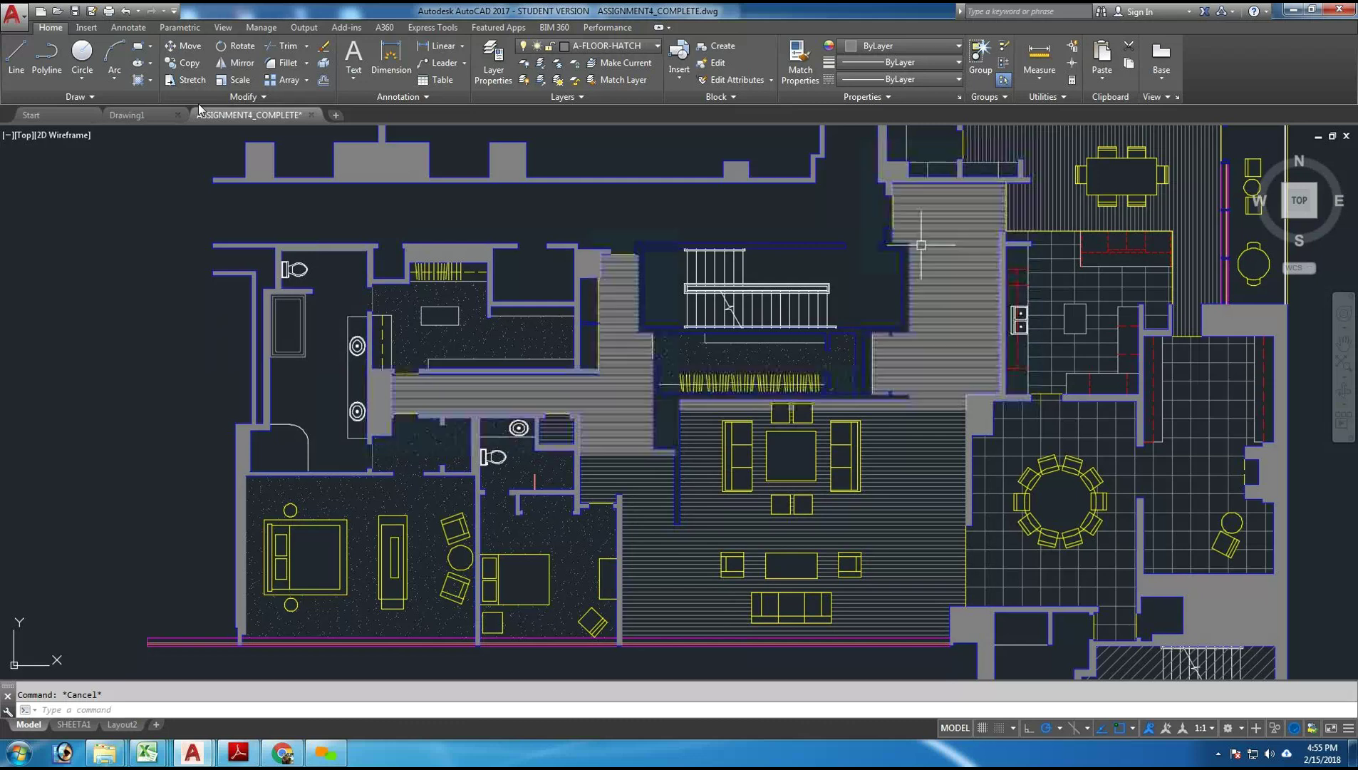
- Zoom to a window around the stairwell and its surrounding living area
{"action": "type", "text": "z"}
{"action": "key", "text": "Return"}
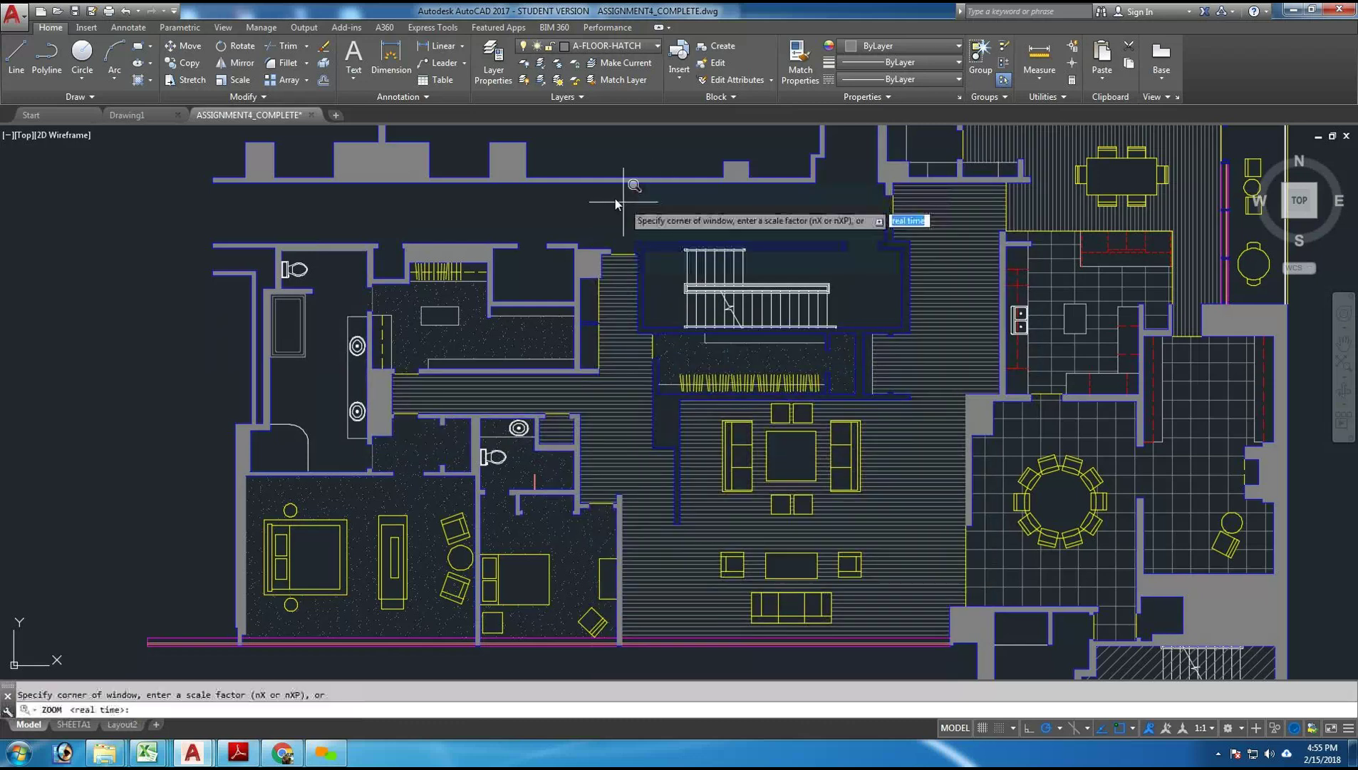
{"action": "type", "text": "w"}
{"action": "key", "text": "Return"}
{"action": "left_click", "coordinate": [616, 197]}
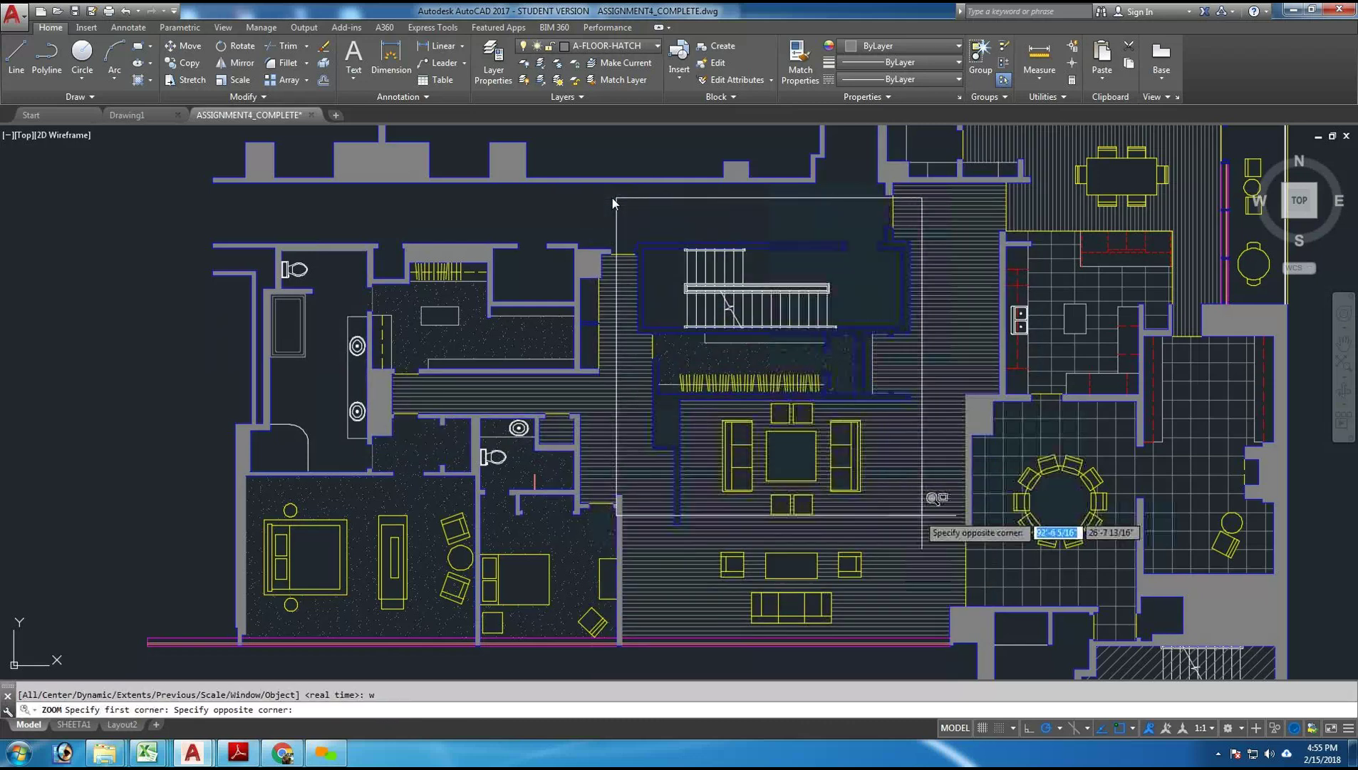
{"action": "left_click", "coordinate": [948, 536]}
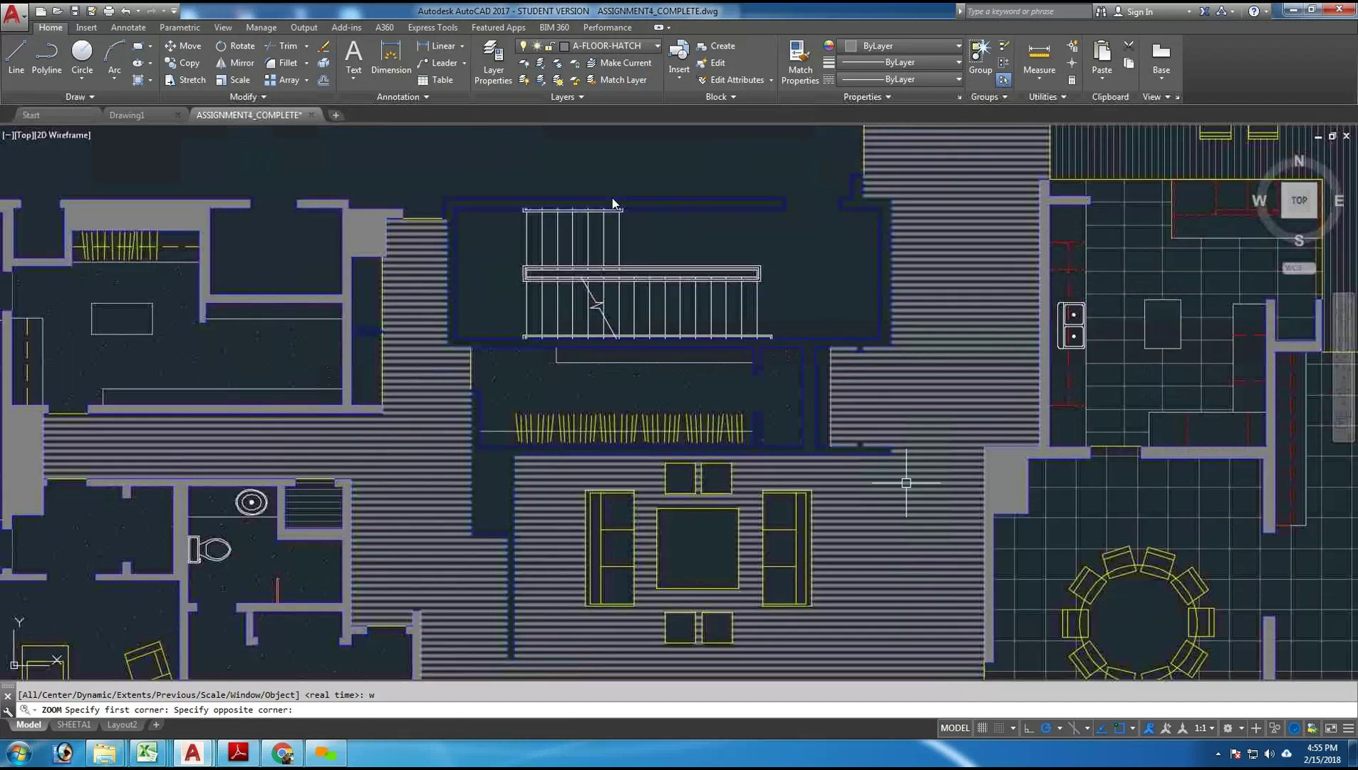
{"action": "key", "text": "Escape"}
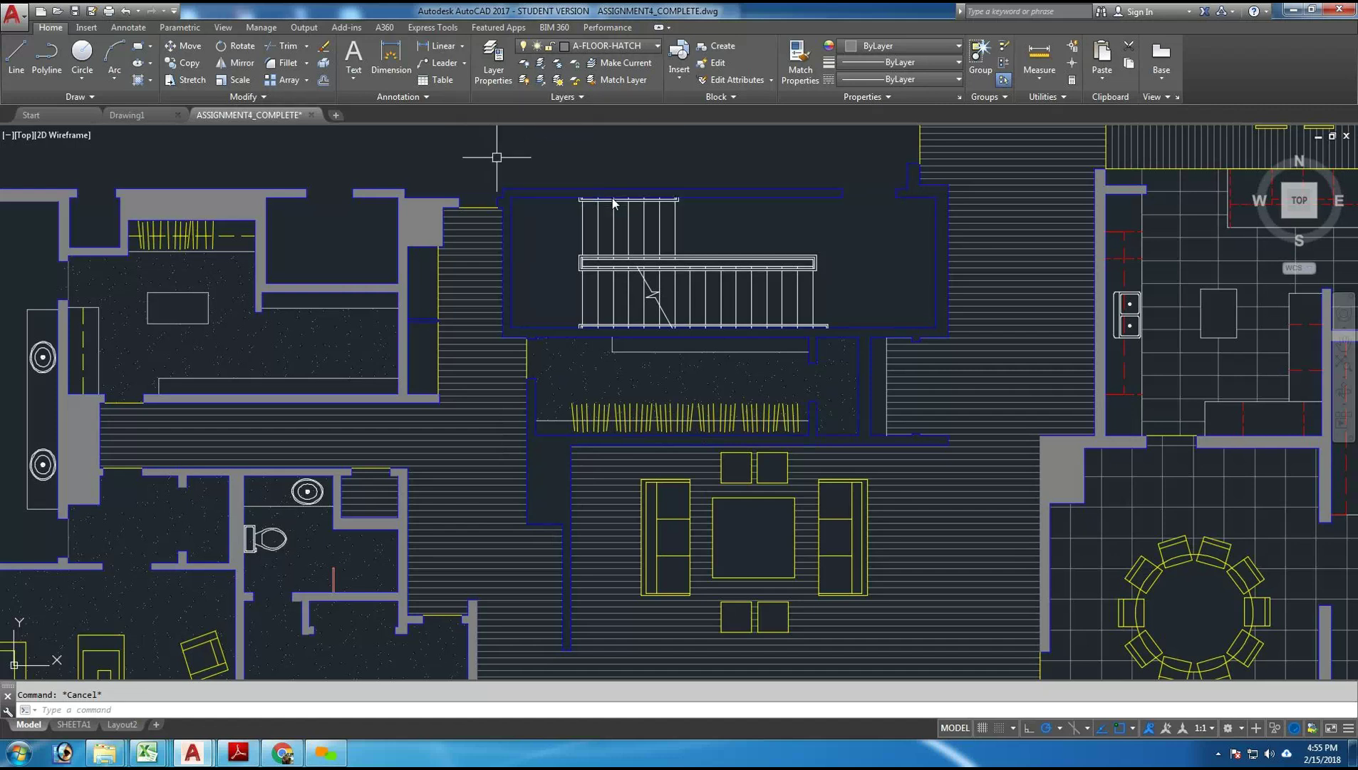
- Start a new hatch with Solid type and the SOLID pattern
{"action": "type", "text": "h"}
{"action": "key", "text": "Return"}
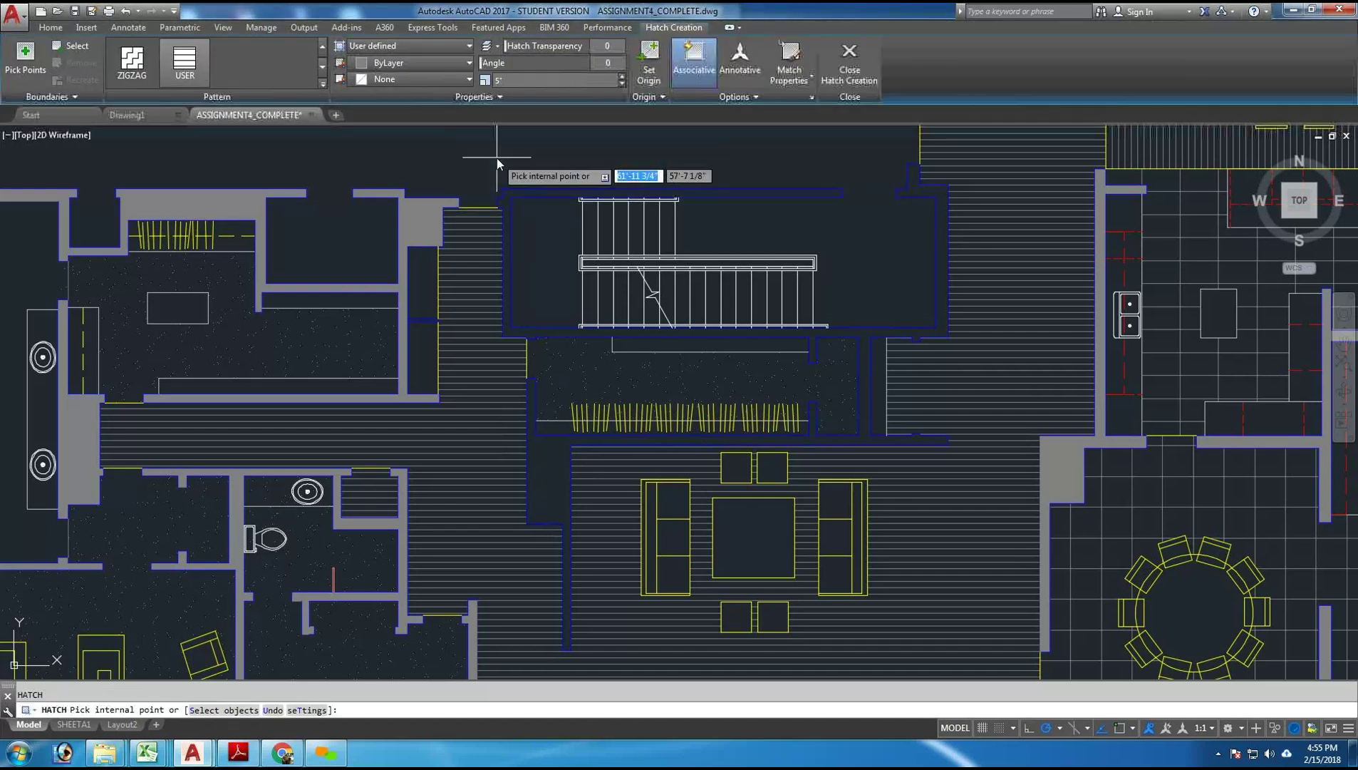
{"action": "left_click", "coordinate": [40, 73]}
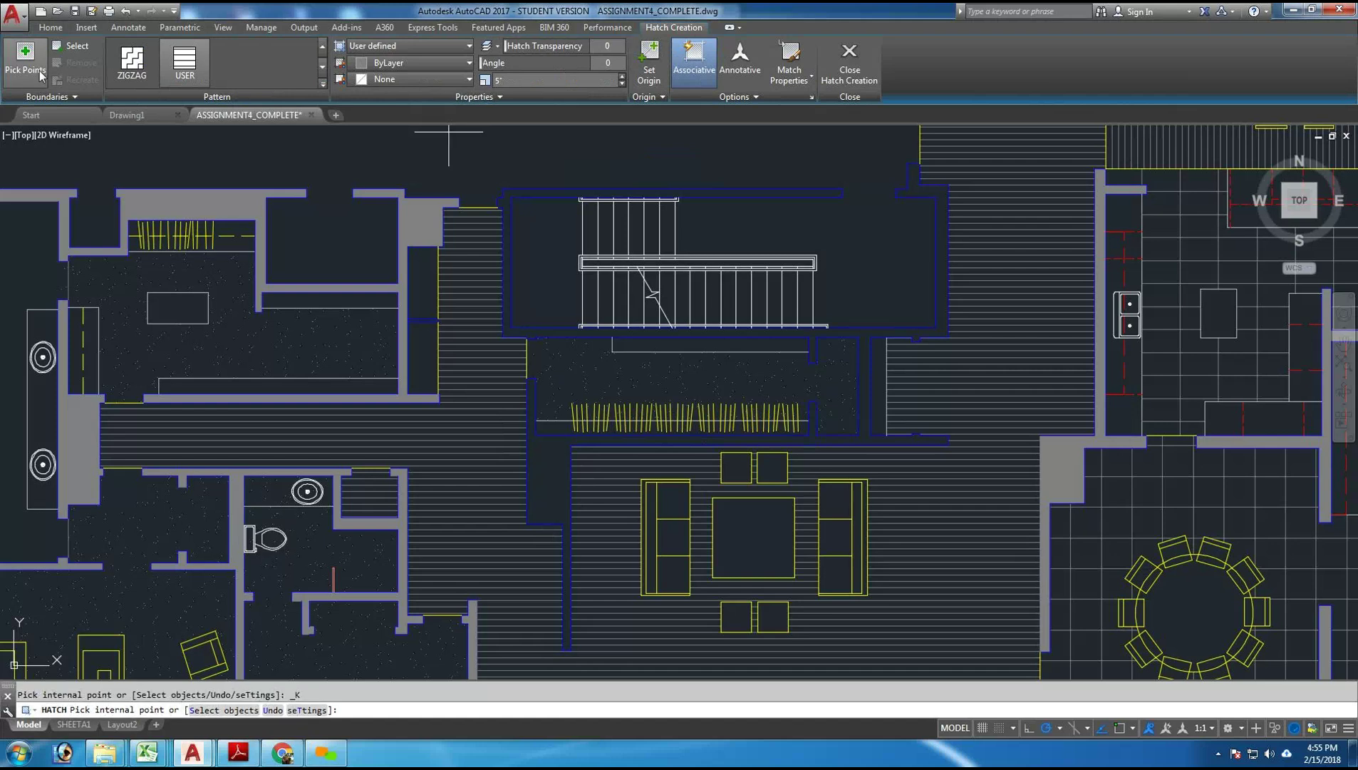
{"action": "left_click", "coordinate": [412, 45]}
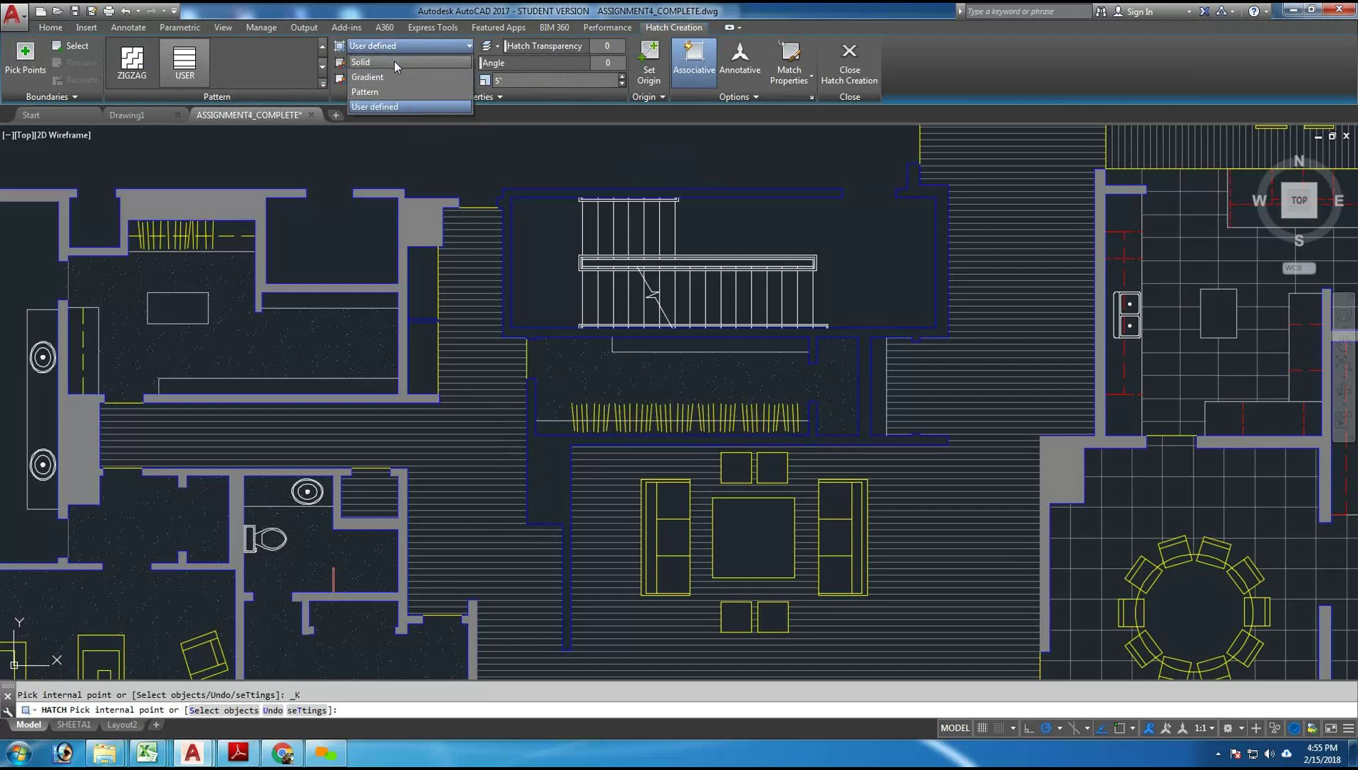
{"action": "left_click", "coordinate": [393, 61]}
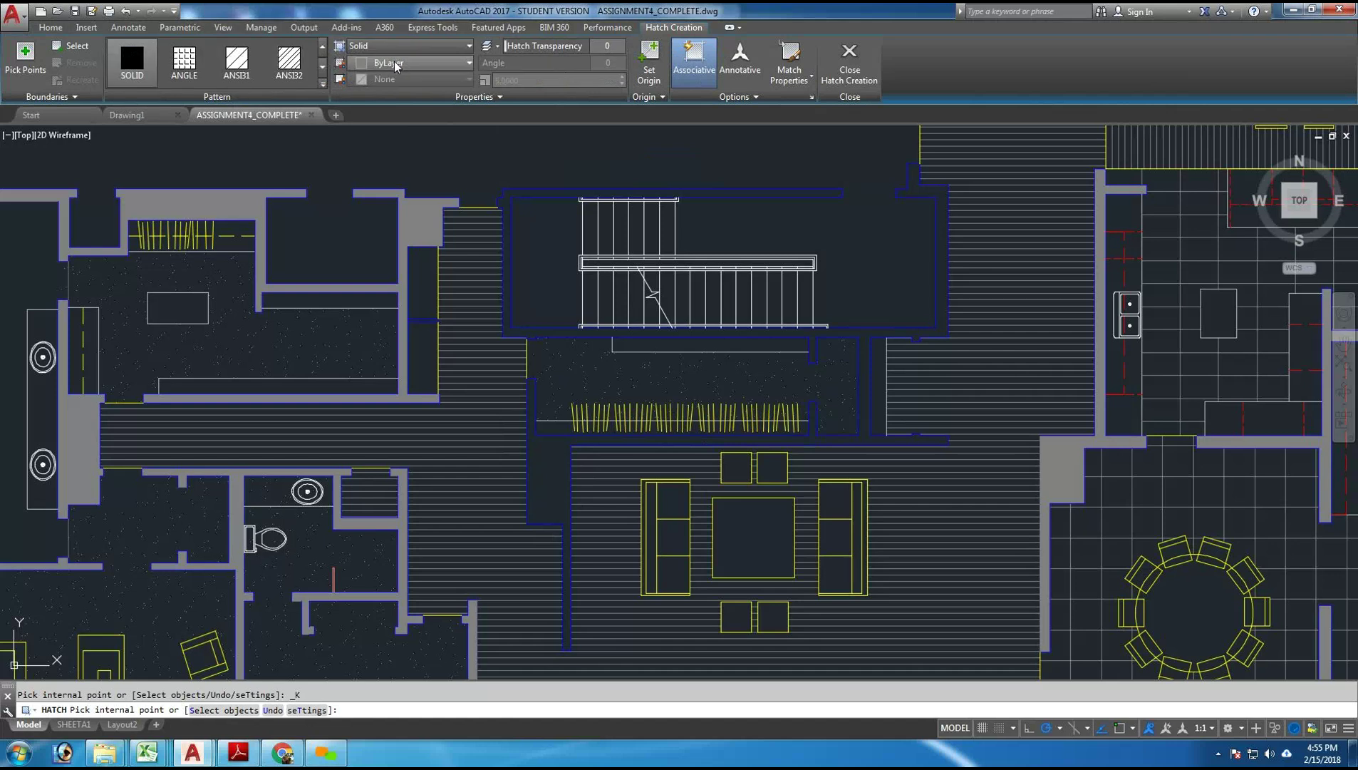
{"action": "left_click", "coordinate": [322, 83]}
{"action": "mouse_move", "coordinate": [324, 70]}
{"action": "left_mouse_down"}
{"action": "mouse_move", "coordinate": [325, 126]}
{"action": "mouse_move", "coordinate": [322, 45]}
{"action": "left_mouse_up"}
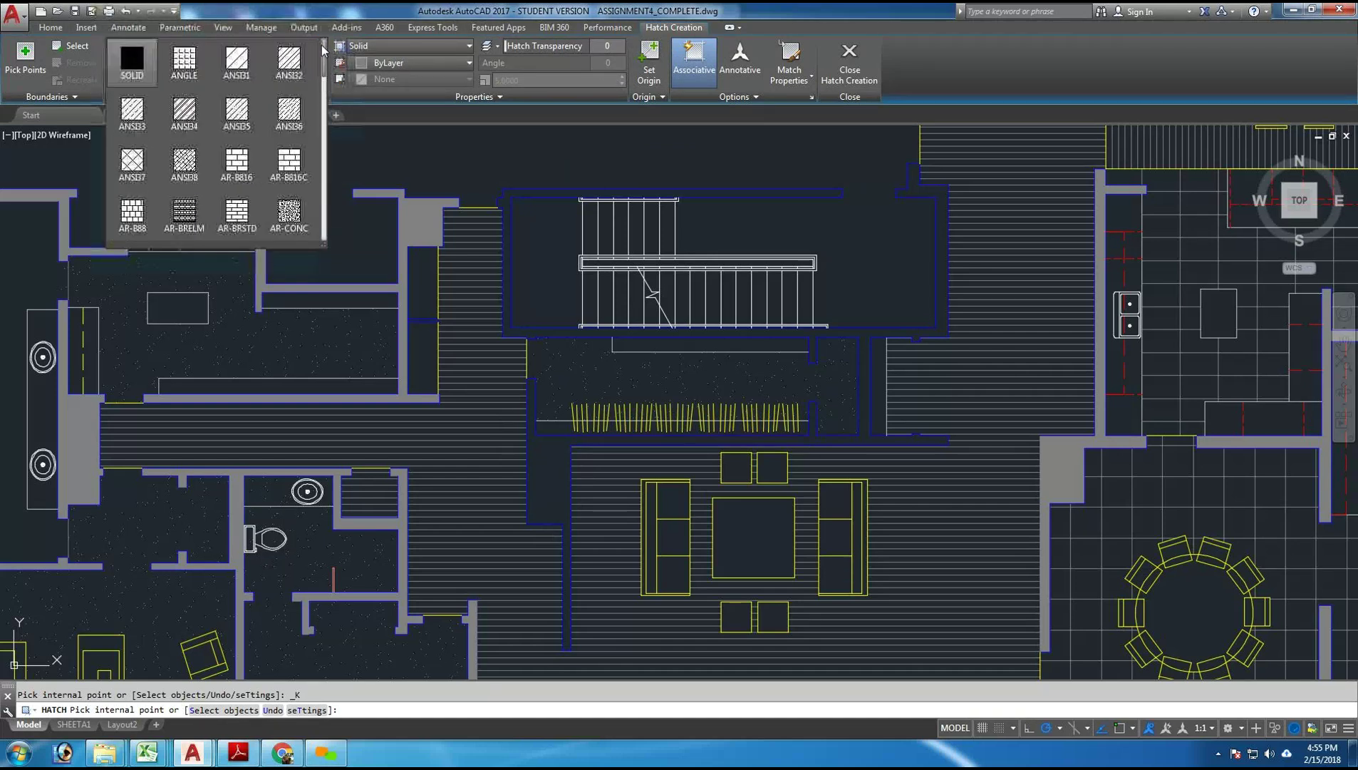
{"action": "left_click", "coordinate": [134, 65]}
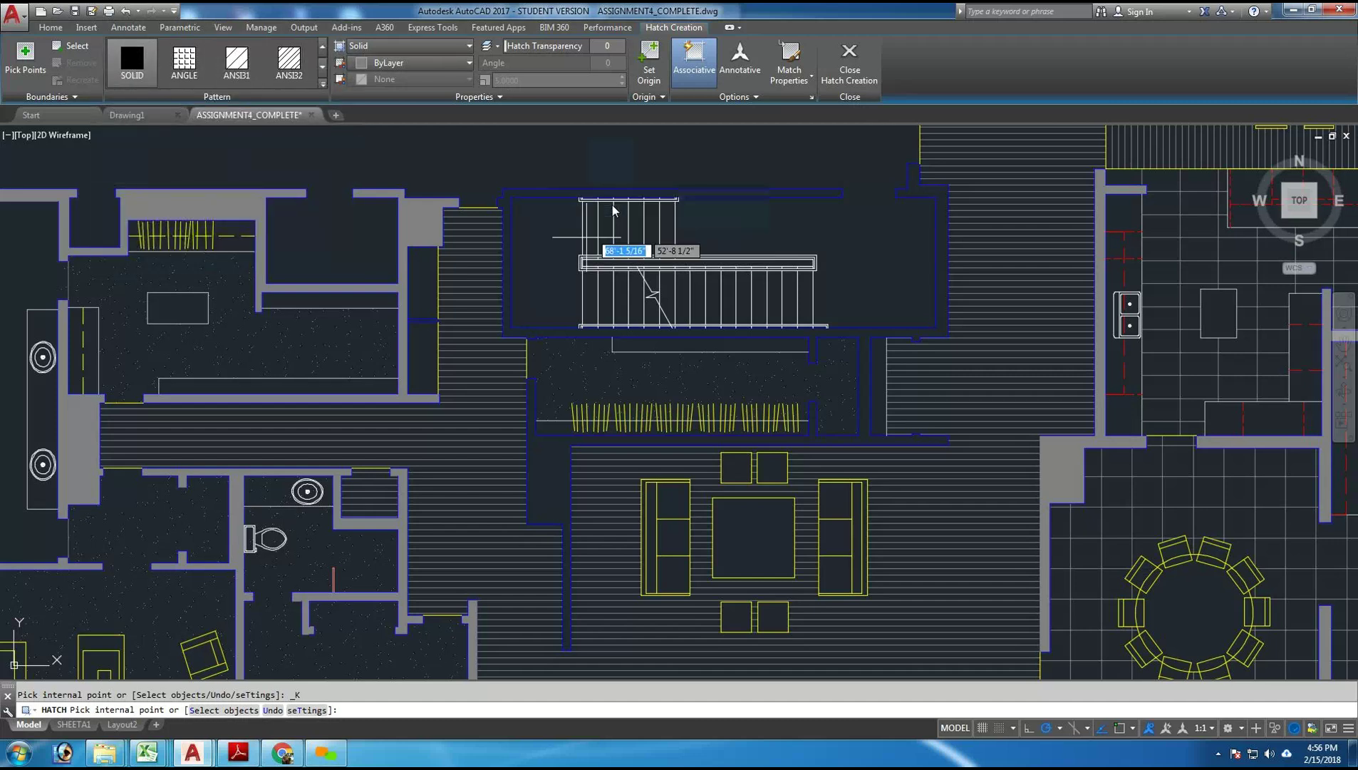
- Fill the walls around the stairwell and confirm the hatch uses the SOLID pattern
{"action": "left_click", "coordinate": [545, 491]}
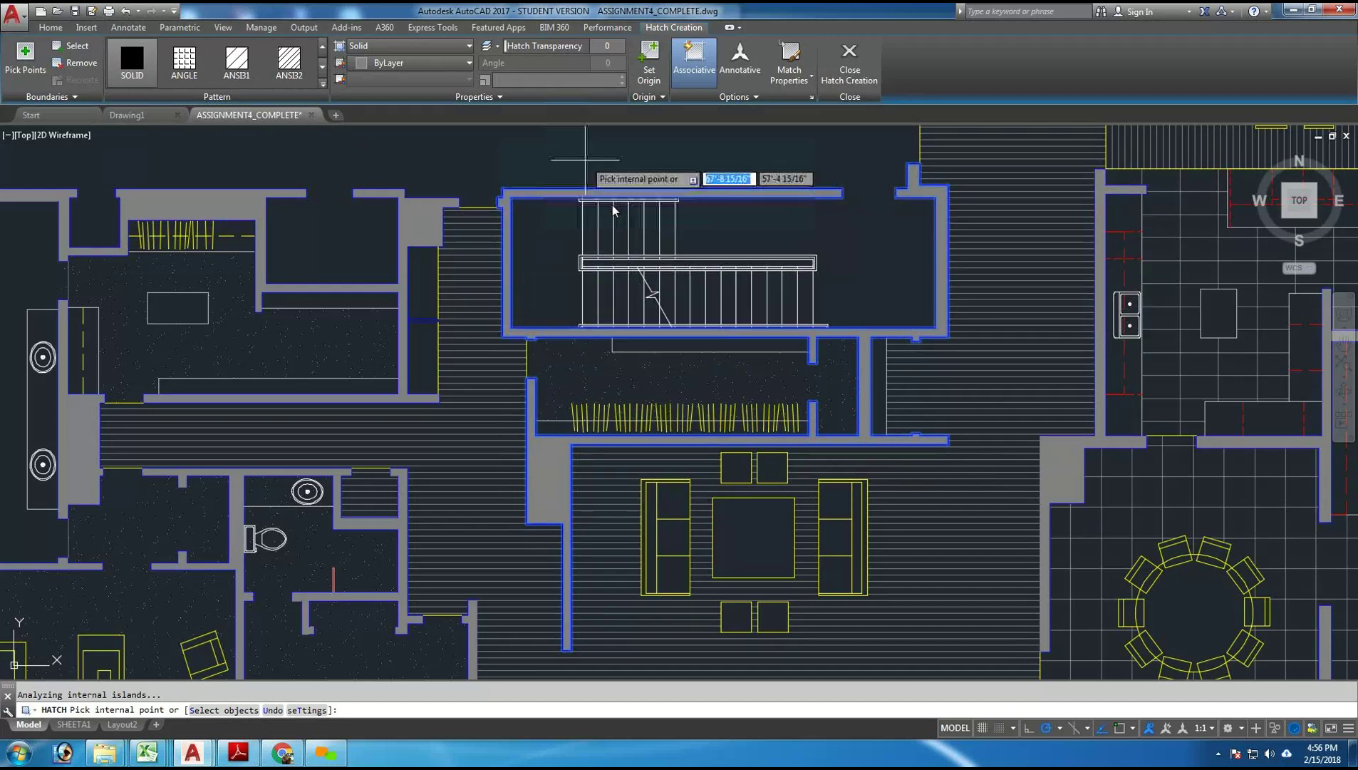
{"action": "key", "text": "Return"}
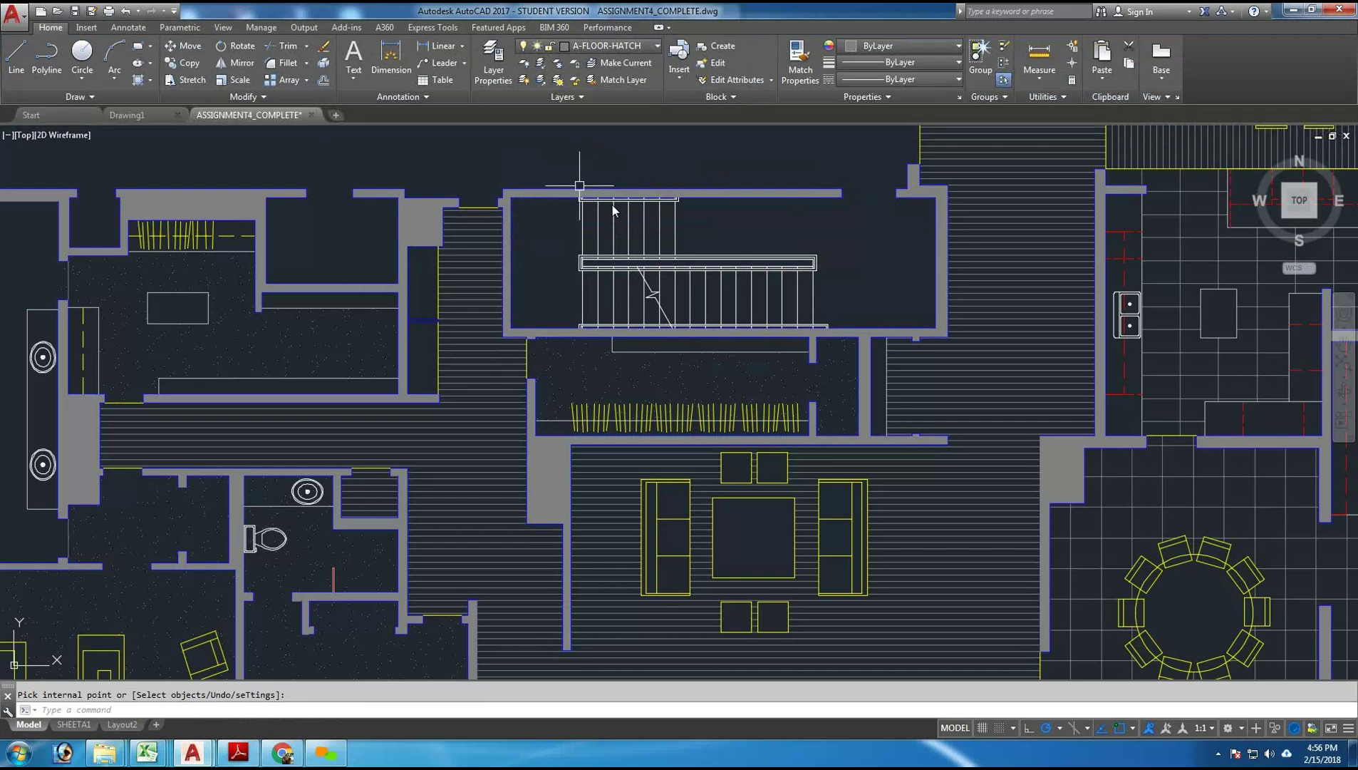
{"action": "left_click", "coordinate": [542, 455]}
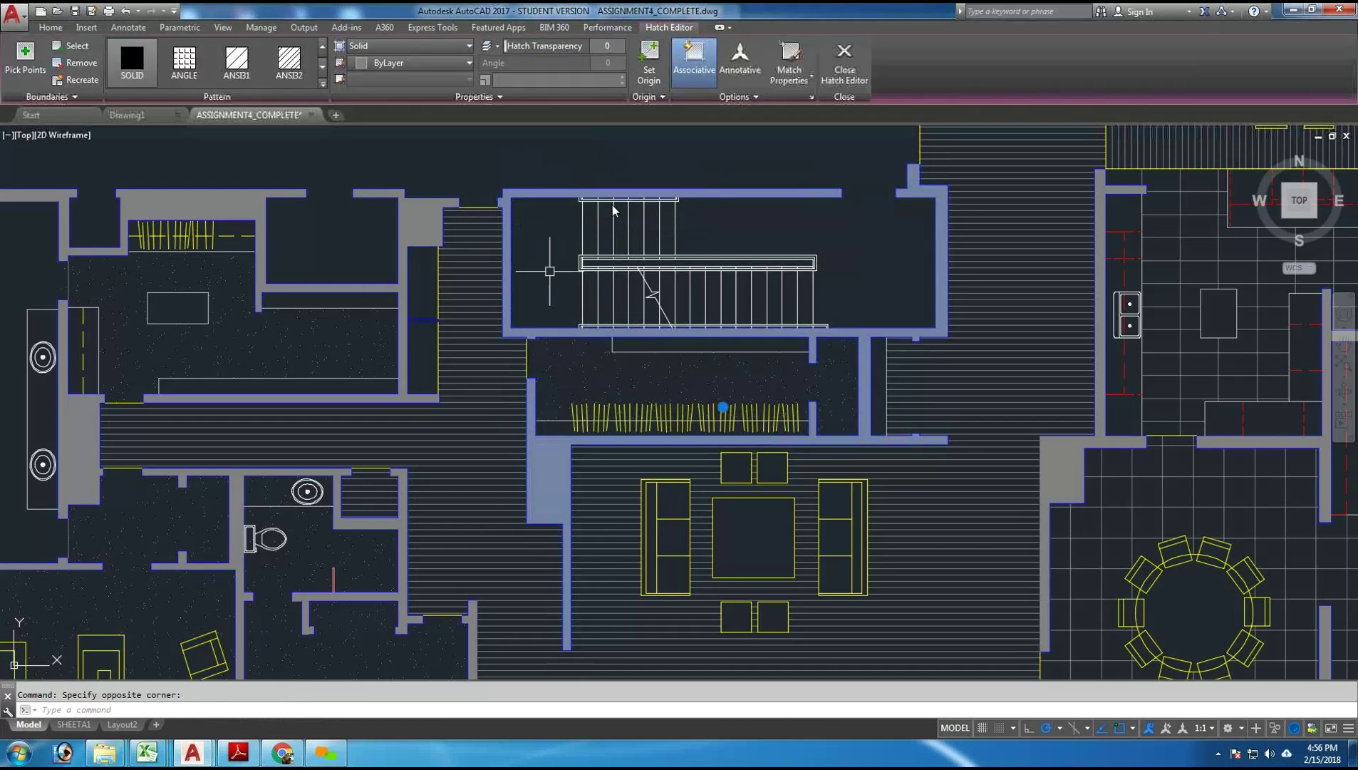
{"action": "left_click", "coordinate": [121, 71]}
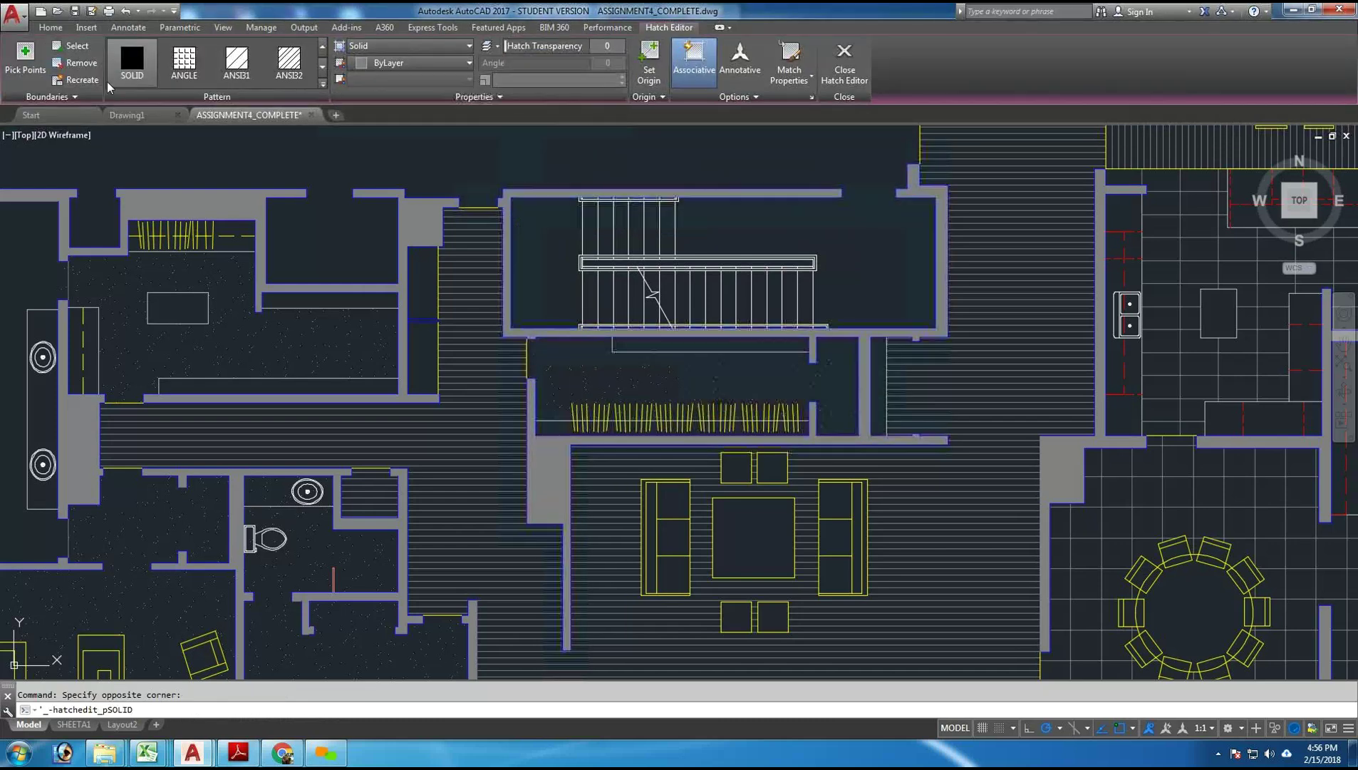
{"action": "left_click", "coordinate": [50, 27]}
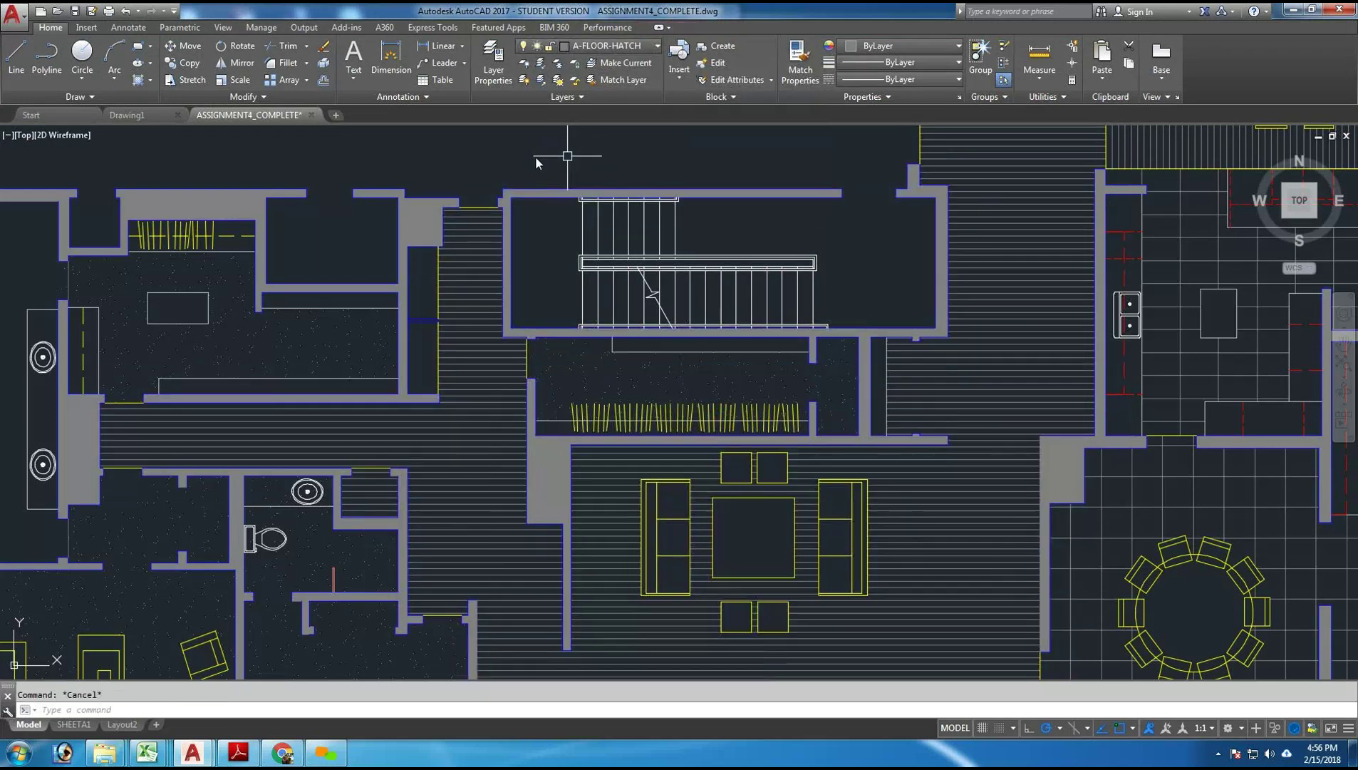
- Delete the square grid hatch from the kitchen floor
{"action": "scroll", "coordinate": [561, 152], "scroll_direction": "down", "scroll_amount": 3}
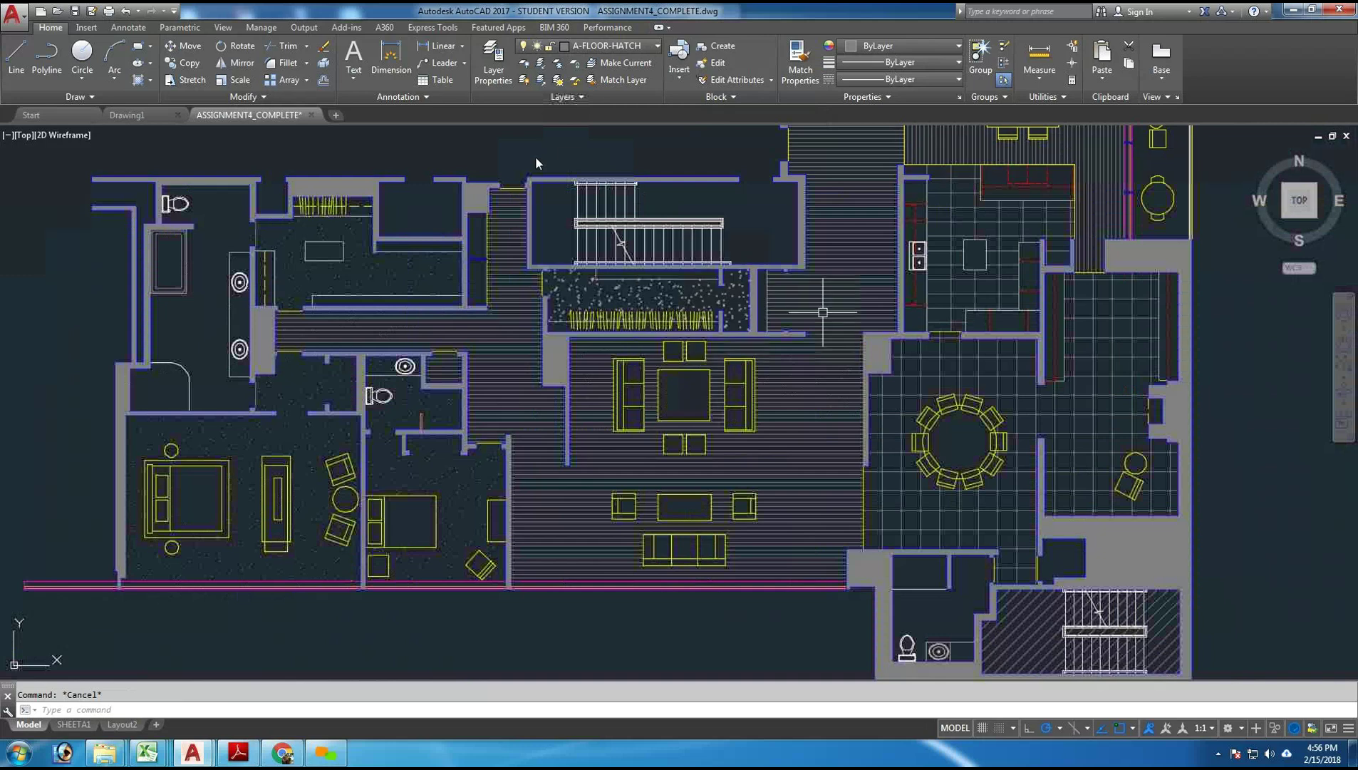
{"action": "middle_click_drag", "start_coordinate": [811, 354], "coordinate": [601, 357]}
{"action": "scroll", "coordinate": [601, 358], "scroll_direction": "down", "scroll_amount": 2}
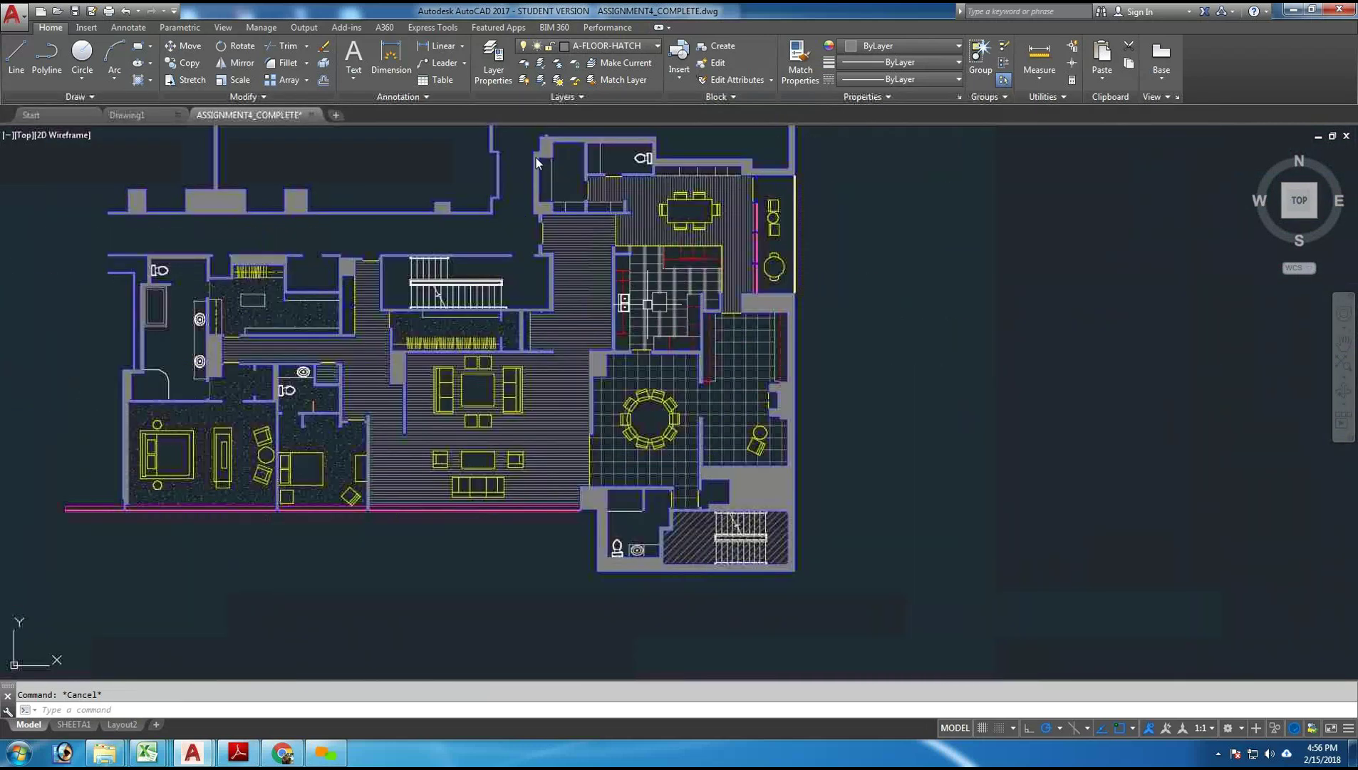
{"action": "scroll", "coordinate": [633, 272], "scroll_direction": "up", "scroll_amount": 6}
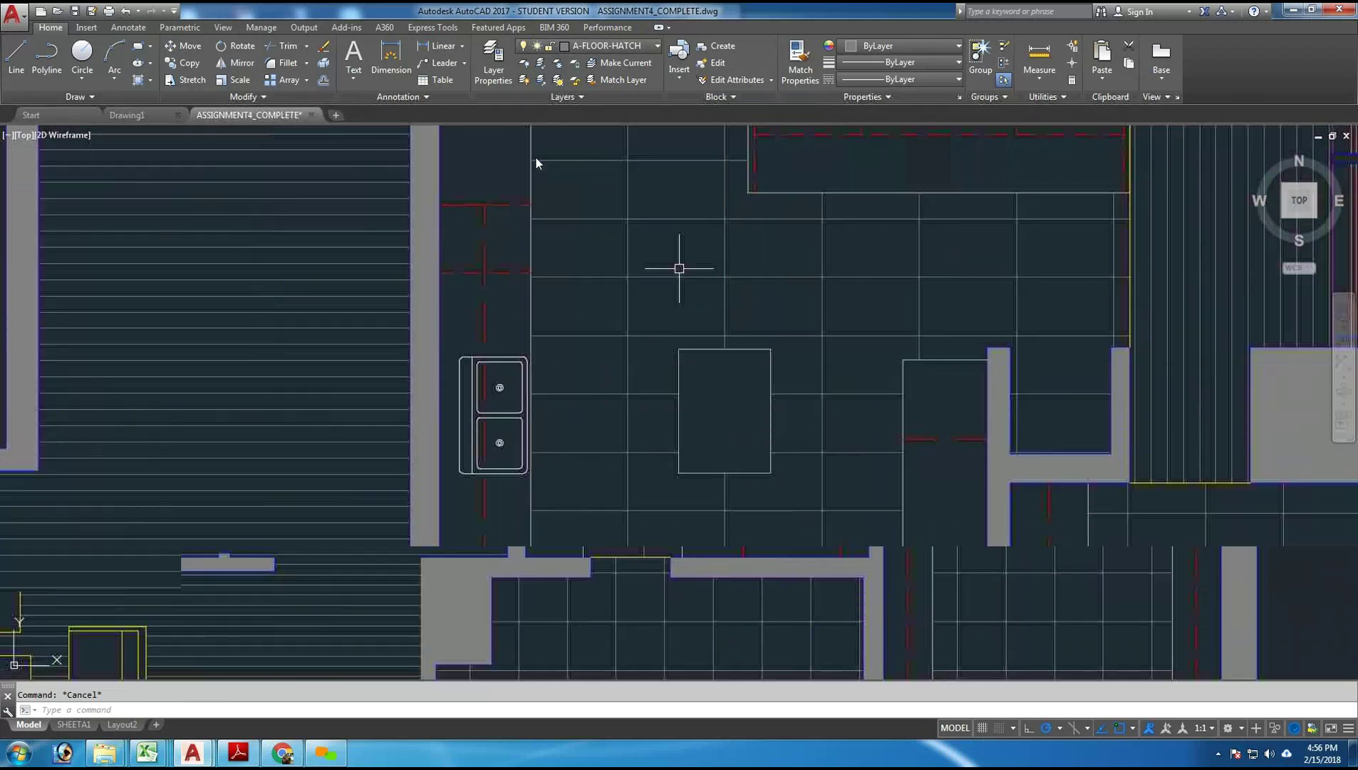
{"action": "scroll", "coordinate": [641, 308], "scroll_direction": "up", "scroll_amount": 3}
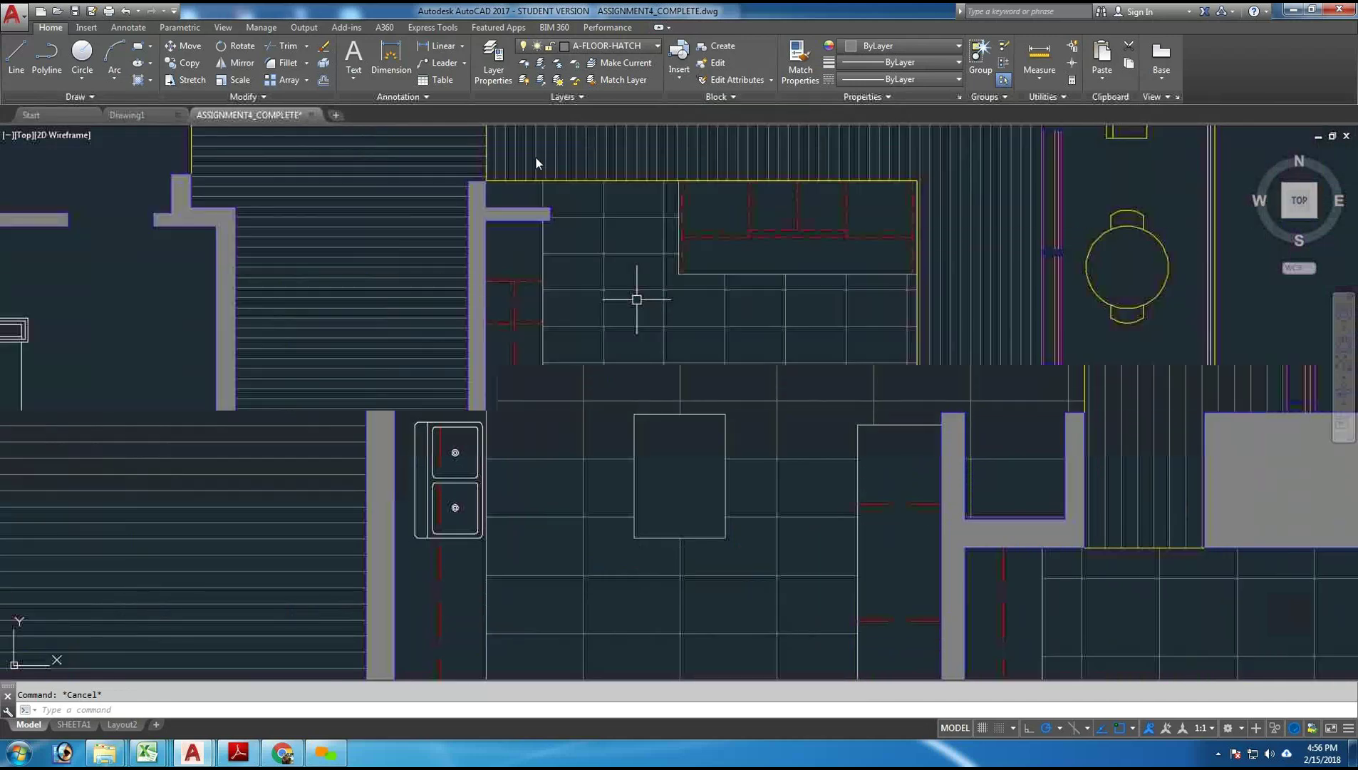
{"action": "left_click", "coordinate": [579, 273]}
{"action": "left_click", "coordinate": [584, 279]}
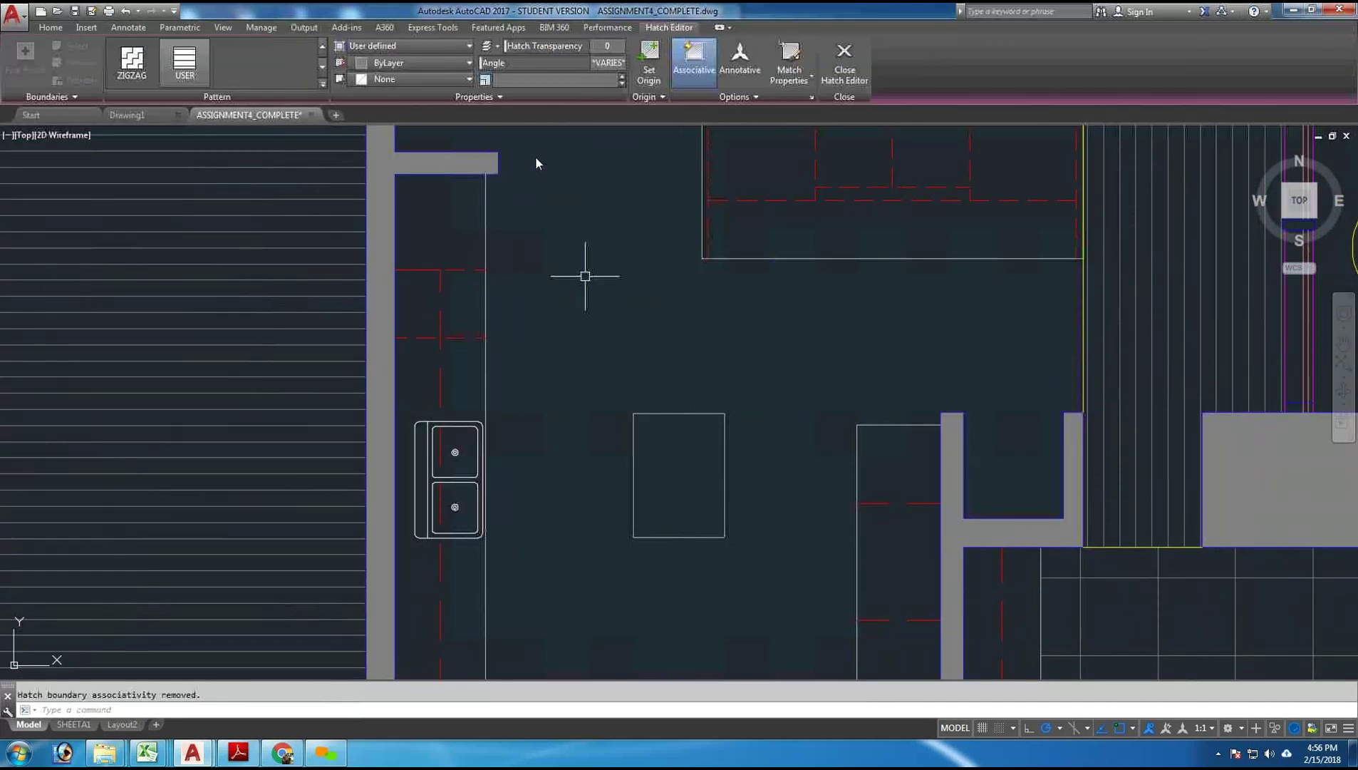
{"action": "key", "text": "Escape"}
- Zoom and pan so the kitchen sits in the centre of the view
{"action": "scroll", "coordinate": [626, 294], "scroll_direction": "down", "scroll_amount": 3}
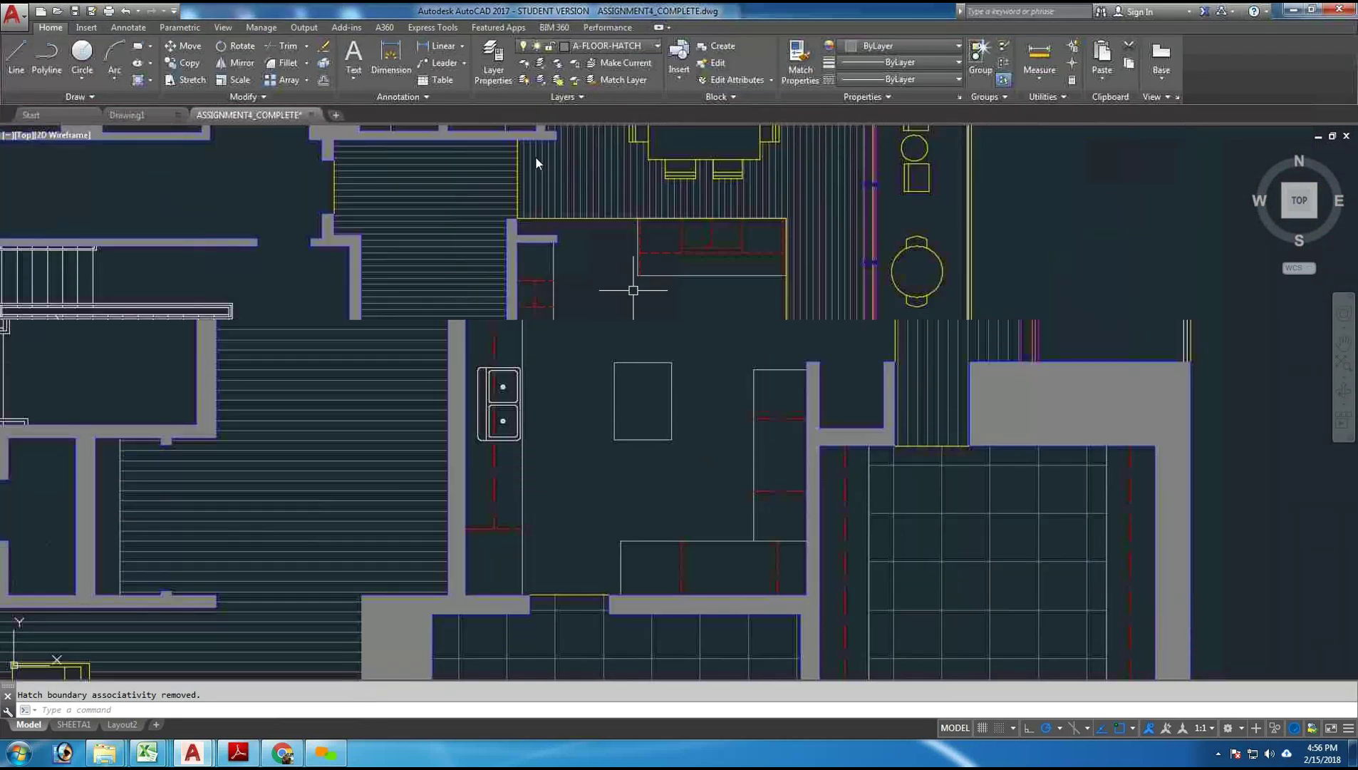
{"action": "scroll", "coordinate": [625, 294], "scroll_direction": "up", "scroll_amount": 2}
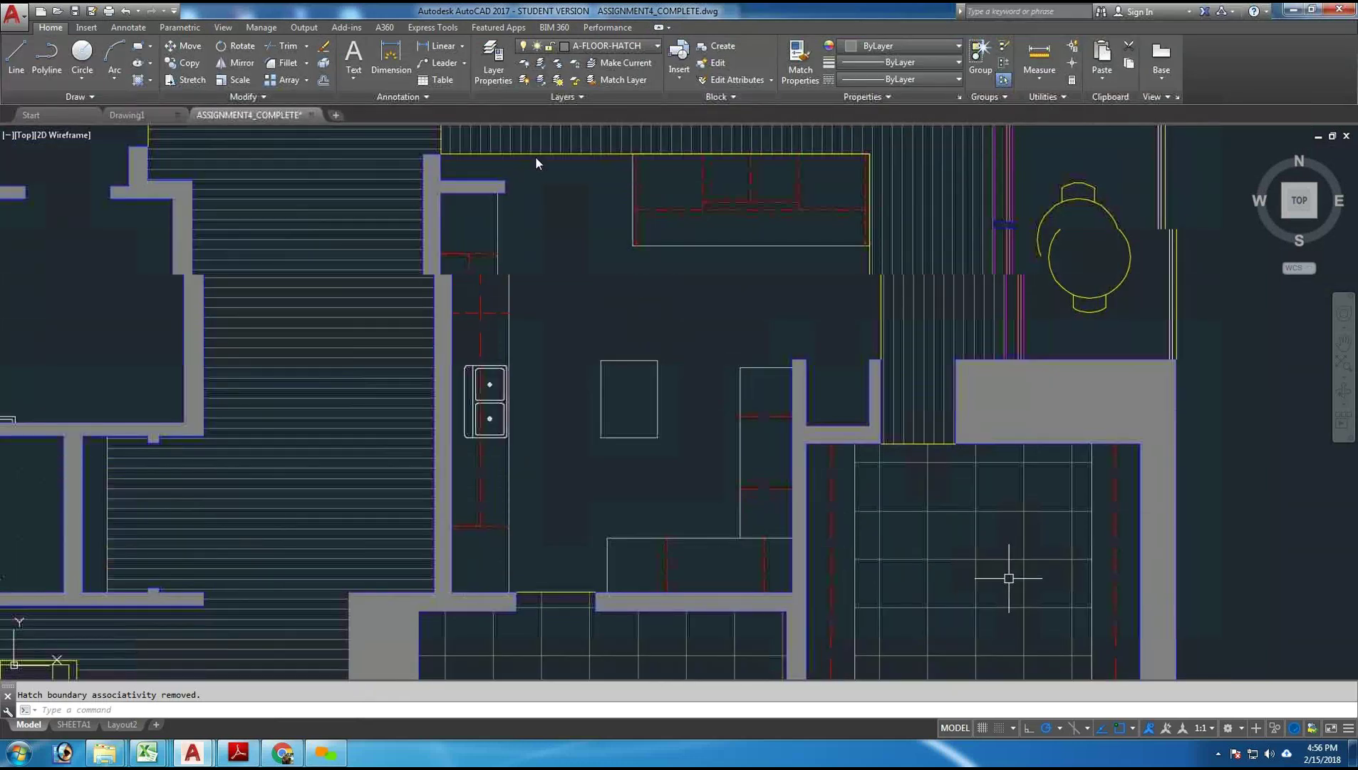
{"action": "middle_click_drag", "start_coordinate": [1010, 573], "coordinate": [785, 503]}
{"action": "scroll", "coordinate": [713, 385], "scroll_direction": "up", "scroll_amount": 2}
{"action": "middle_click_drag", "start_coordinate": [706, 376], "coordinate": [672, 300]}
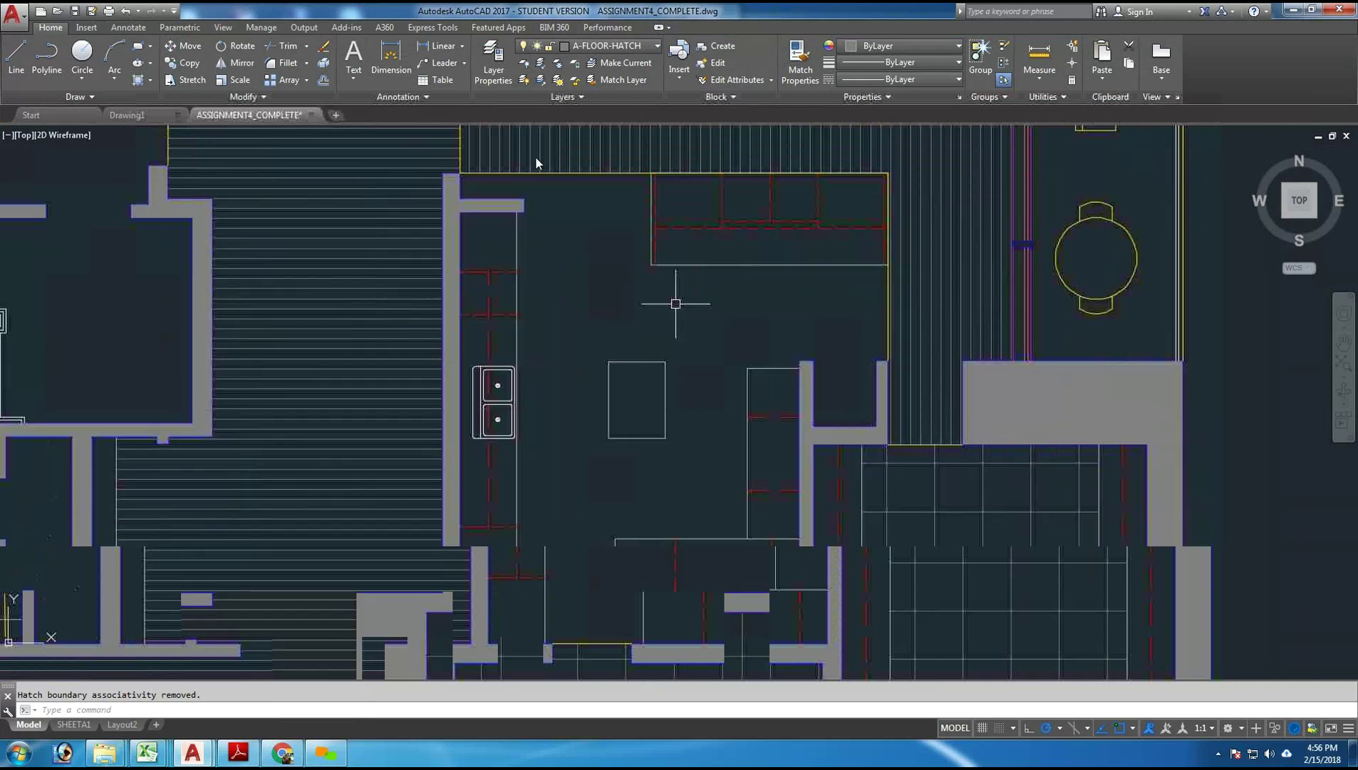
- Start BHATCH and pick inside the kitchen floor as the hatch area
{"action": "type", "text": "bhatch"}
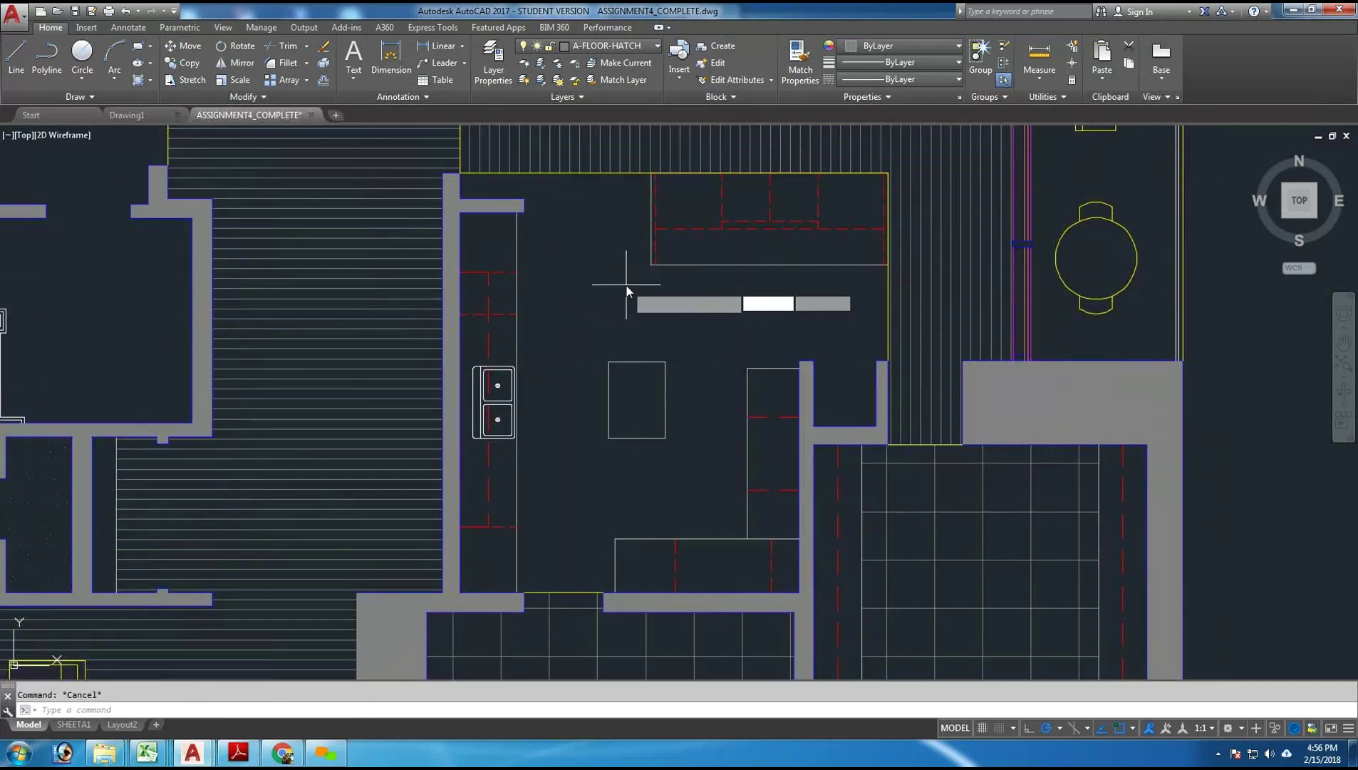
{"action": "key", "text": "Return"}
{"action": "left_click", "coordinate": [37, 68]}
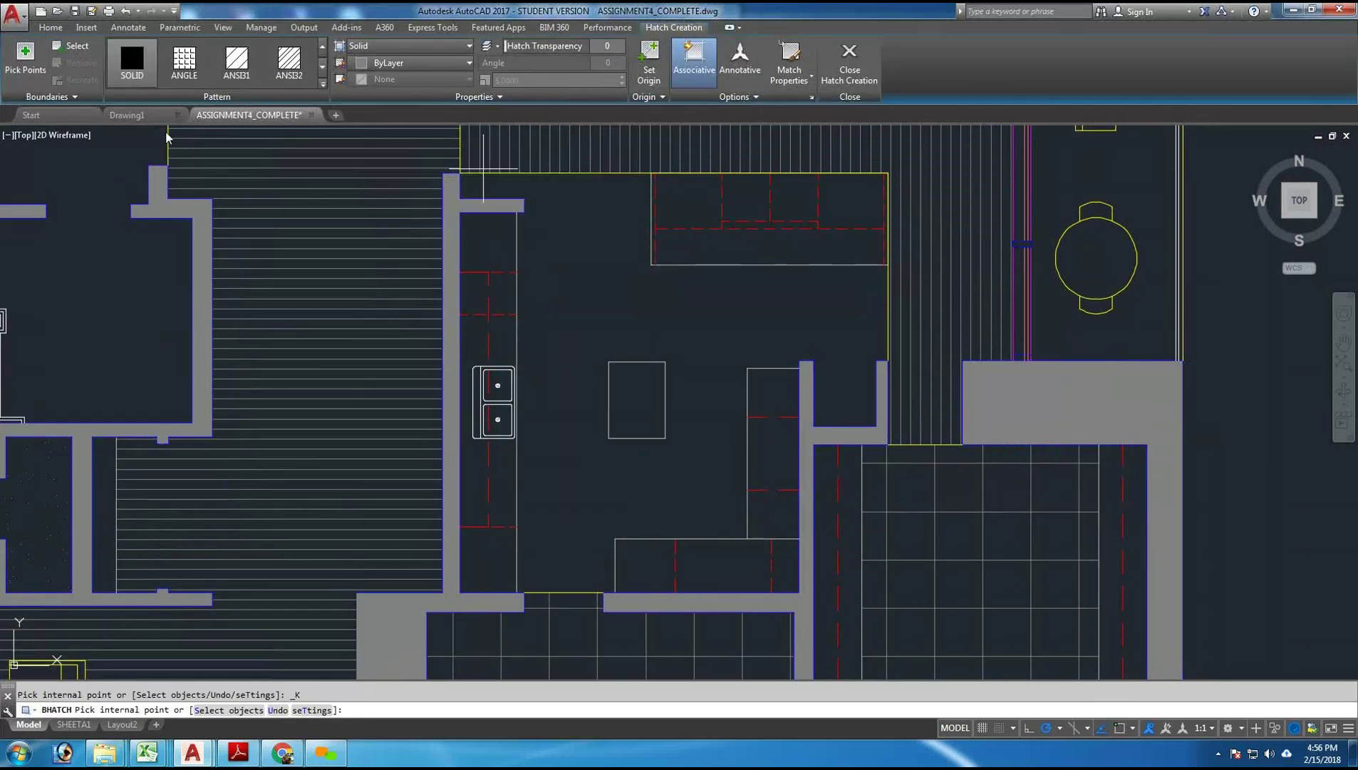
{"action": "left_click", "coordinate": [572, 255]}
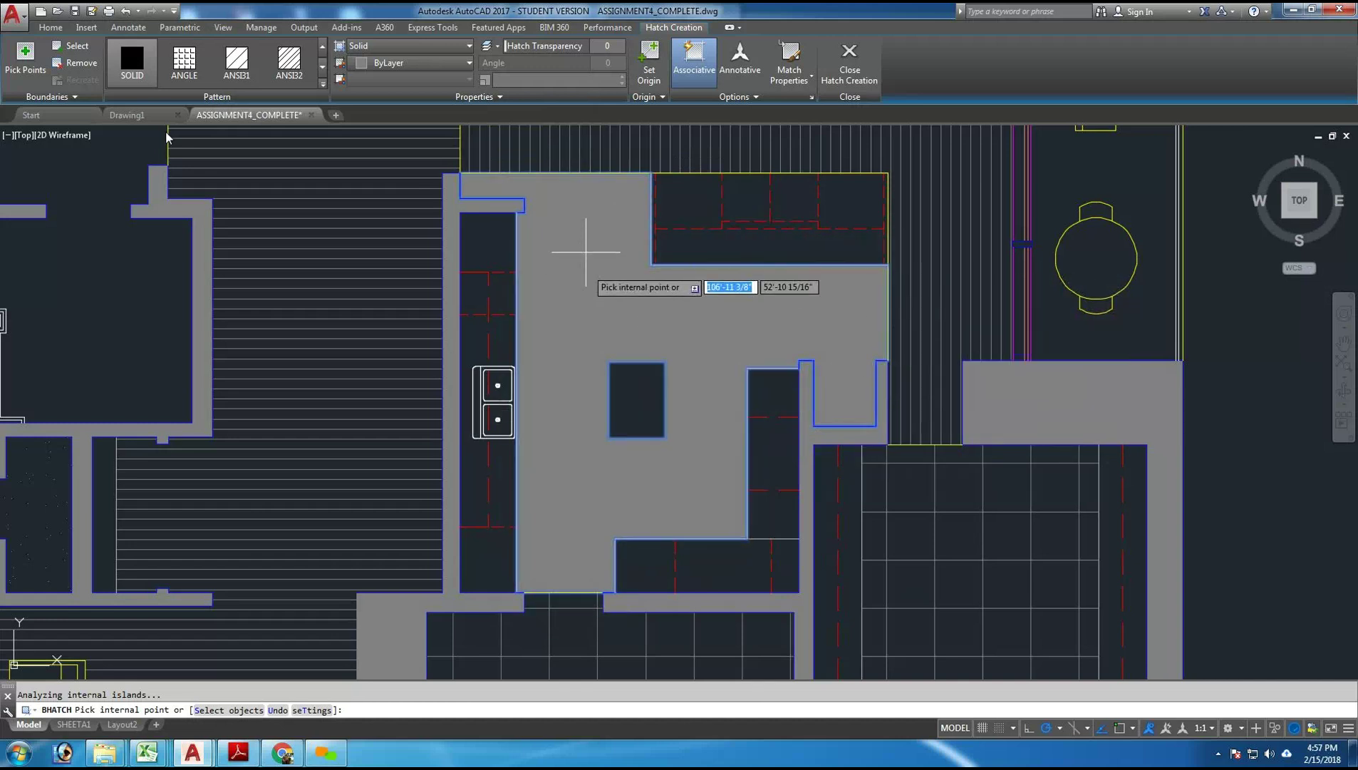
- Make the kitchen hatch a user-defined double crosshatch at 2'-0" spacing and finish it
{"action": "left_click", "coordinate": [432, 47]}
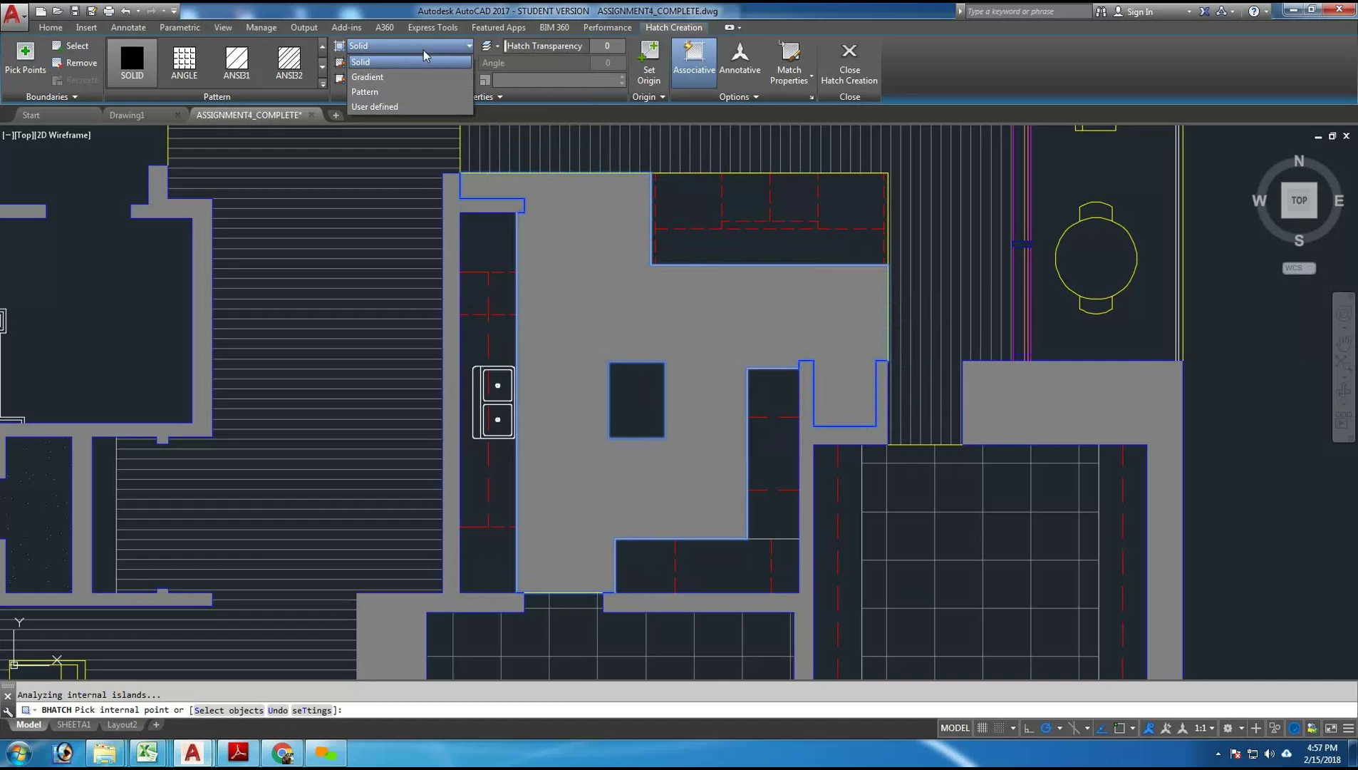
{"action": "left_click", "coordinate": [364, 105]}
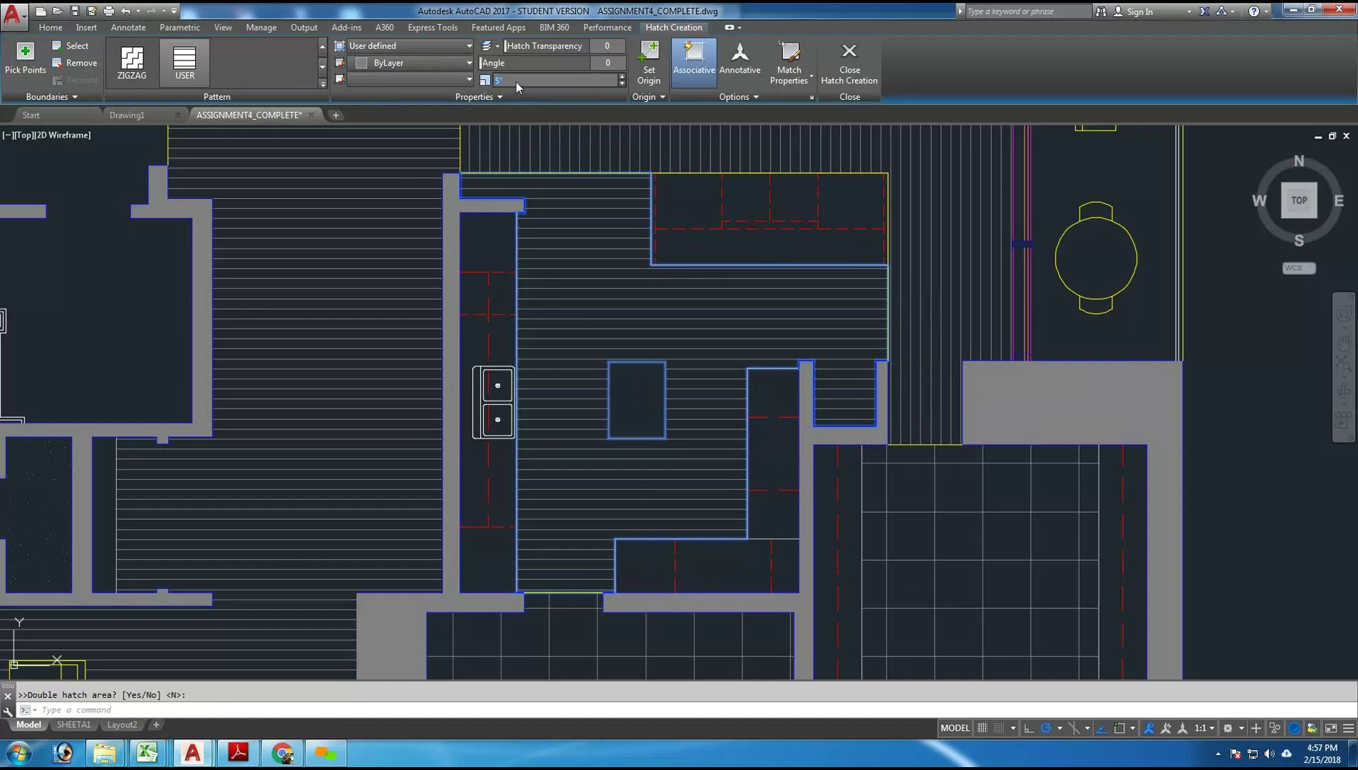
{"action": "key", "text": "Return"}
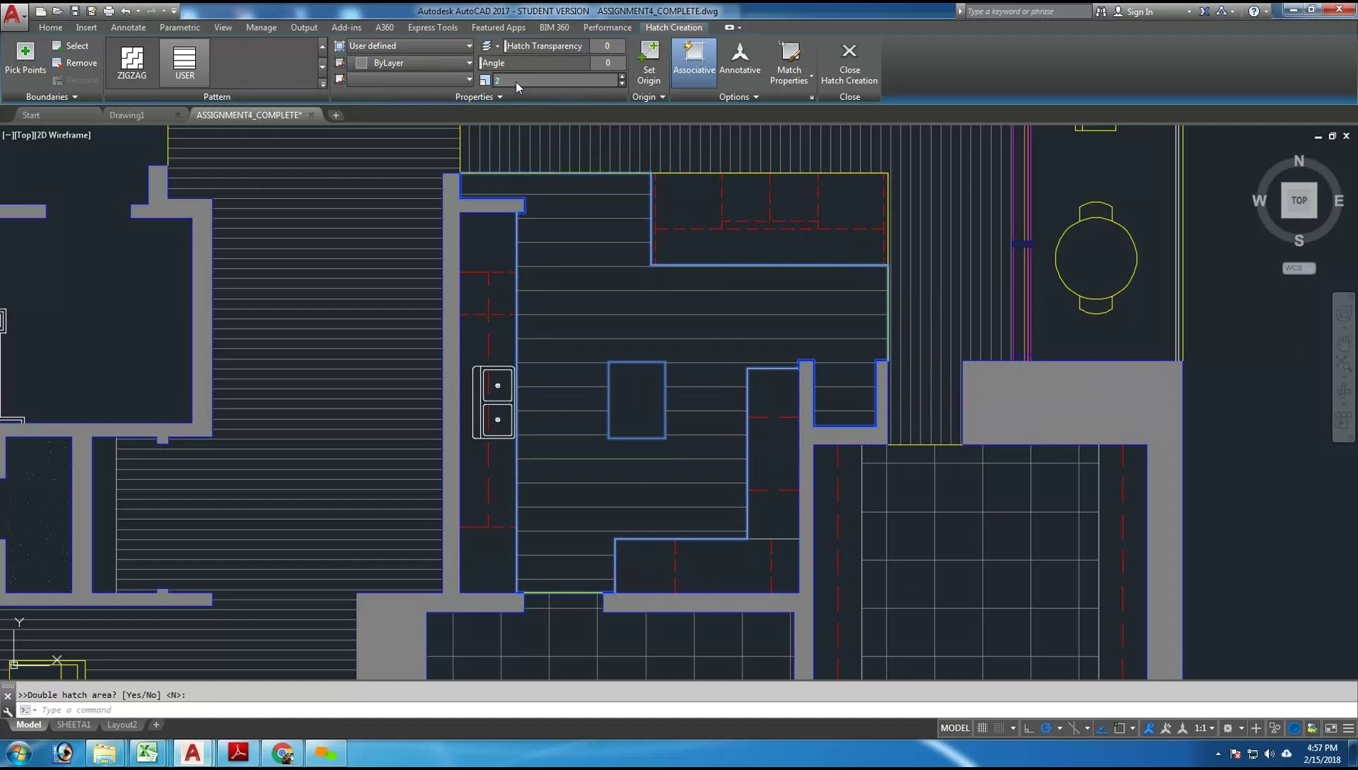
{"action": "key", "text": "Return"}
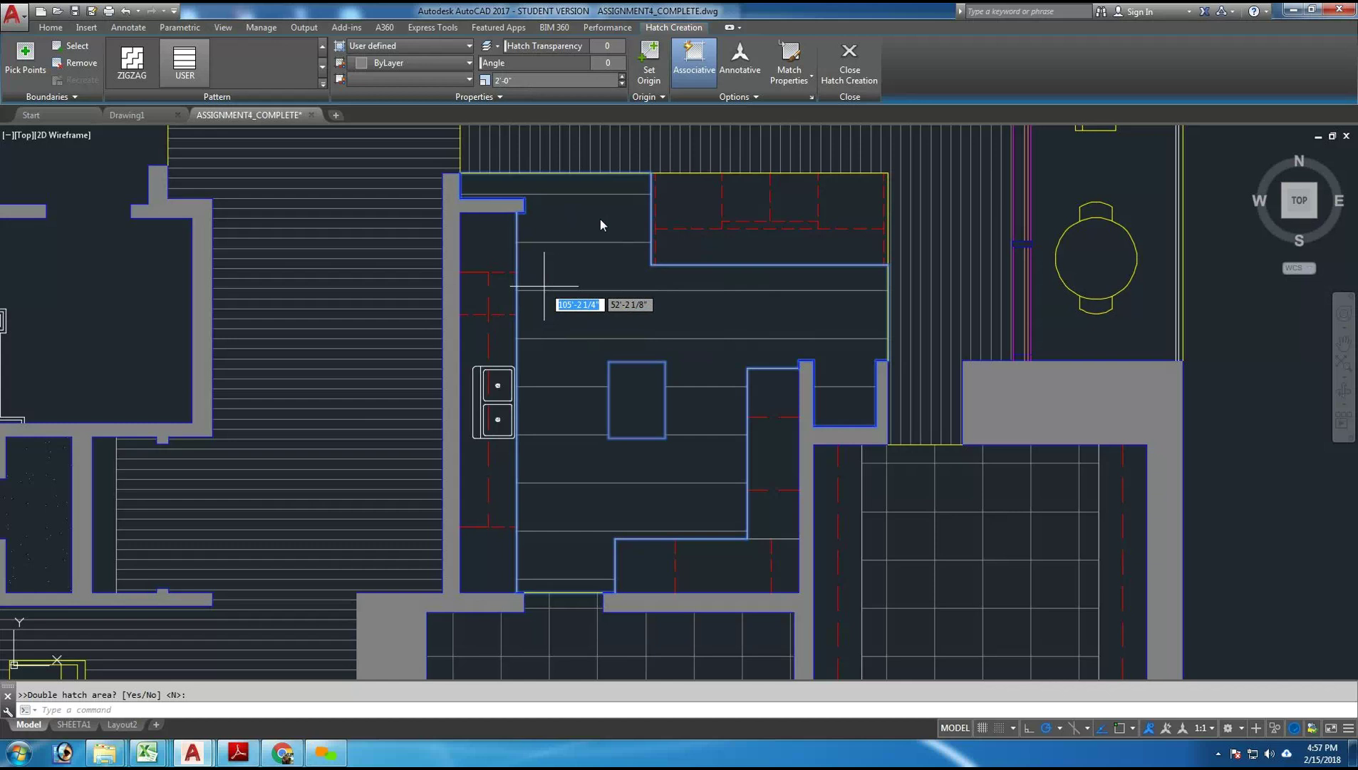
{"action": "left_click", "coordinate": [499, 97]}
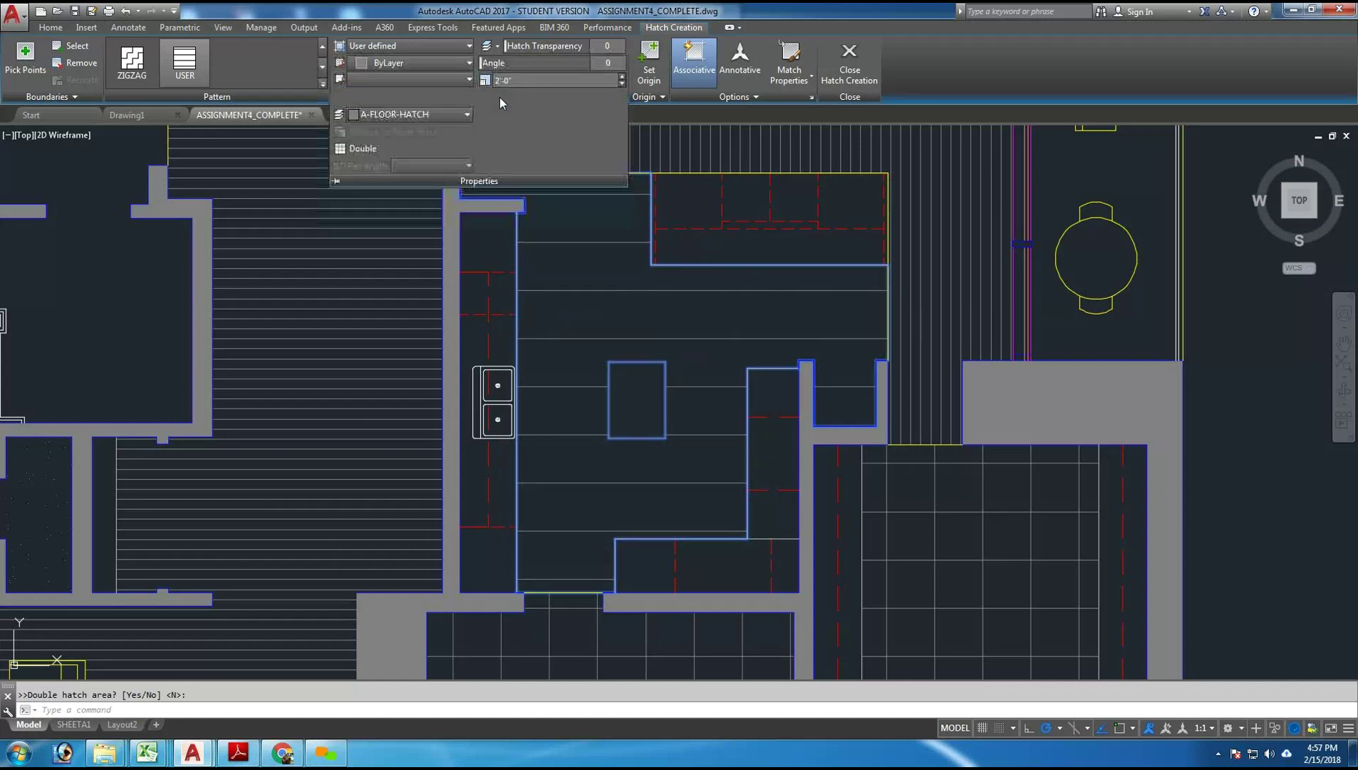
{"action": "left_click", "coordinate": [341, 153]}
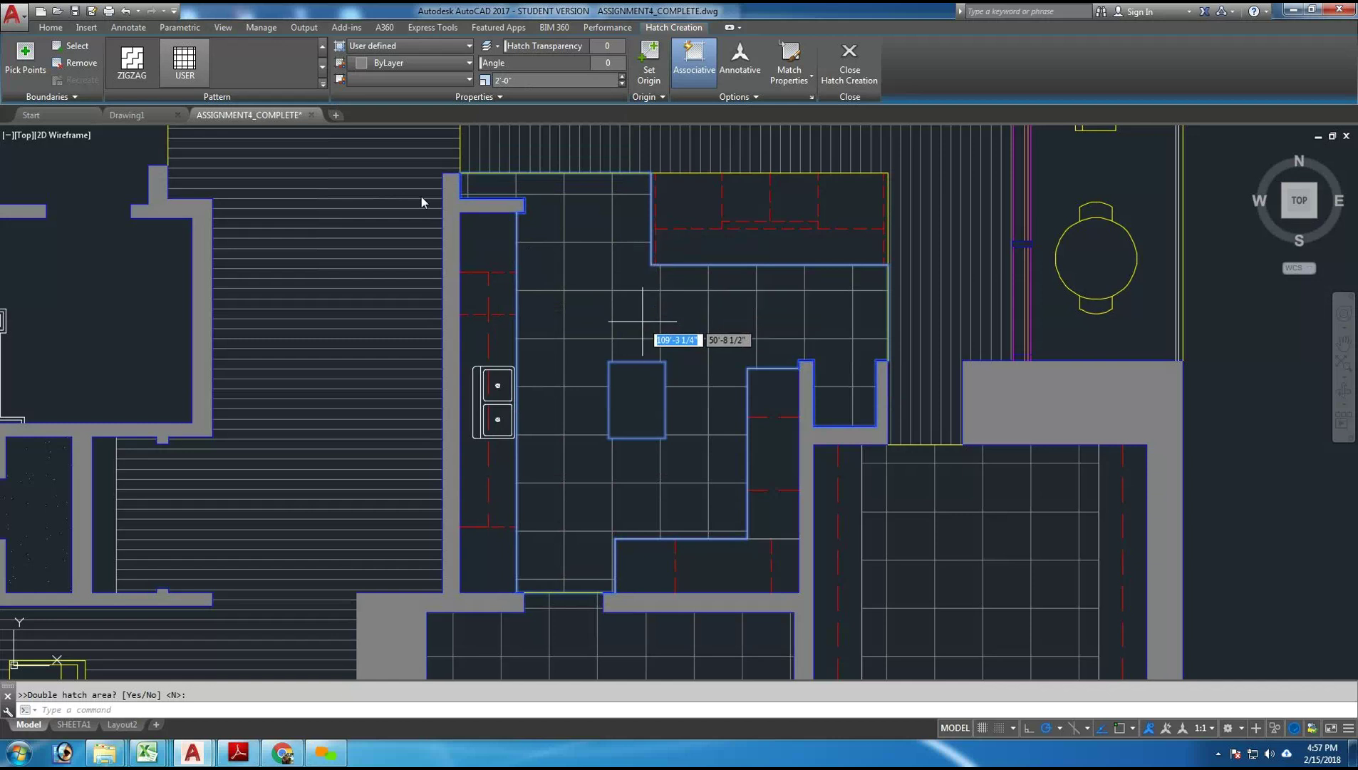
{"action": "key", "text": "Escape"}
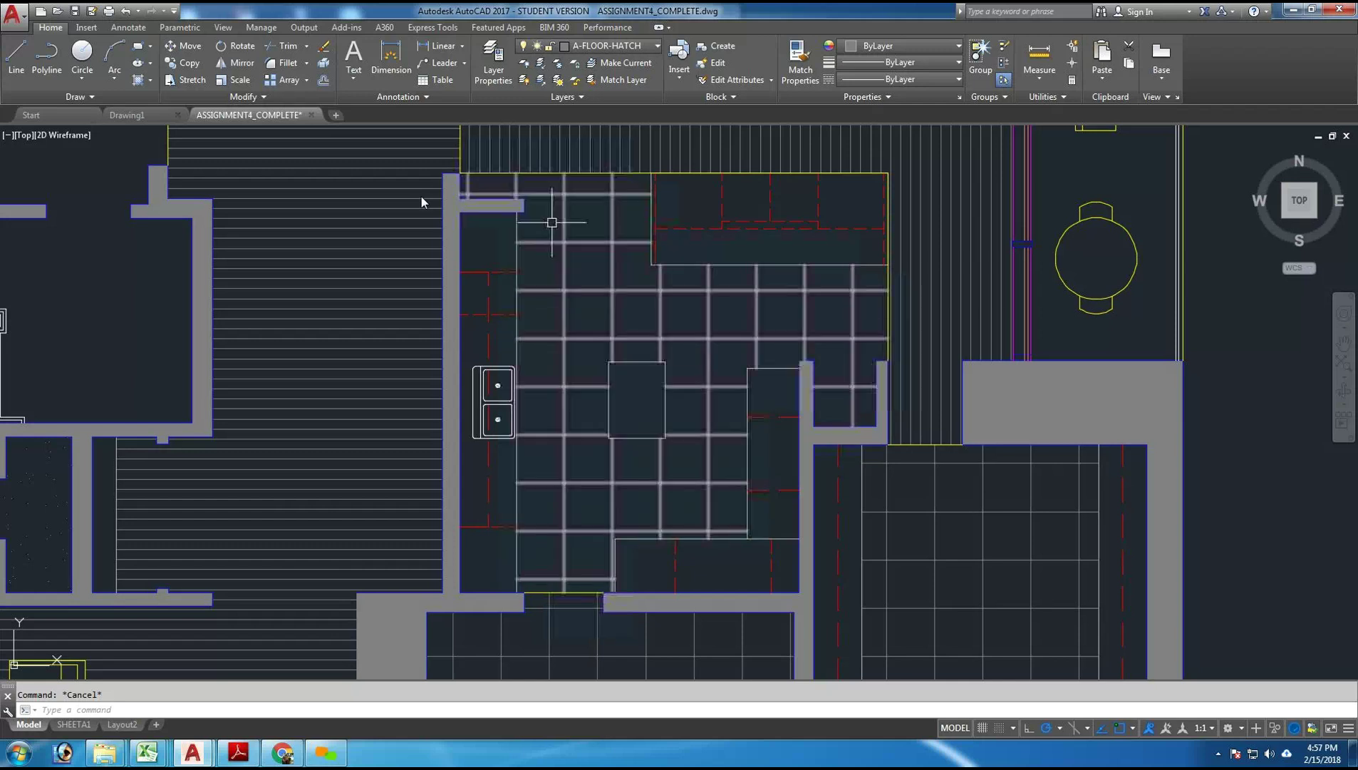
- Move the kitchen hatch origin to the wall corner at the kitchen's bottom opening
{"action": "scroll", "coordinate": [567, 619], "scroll_direction": "up", "scroll_amount": 5}
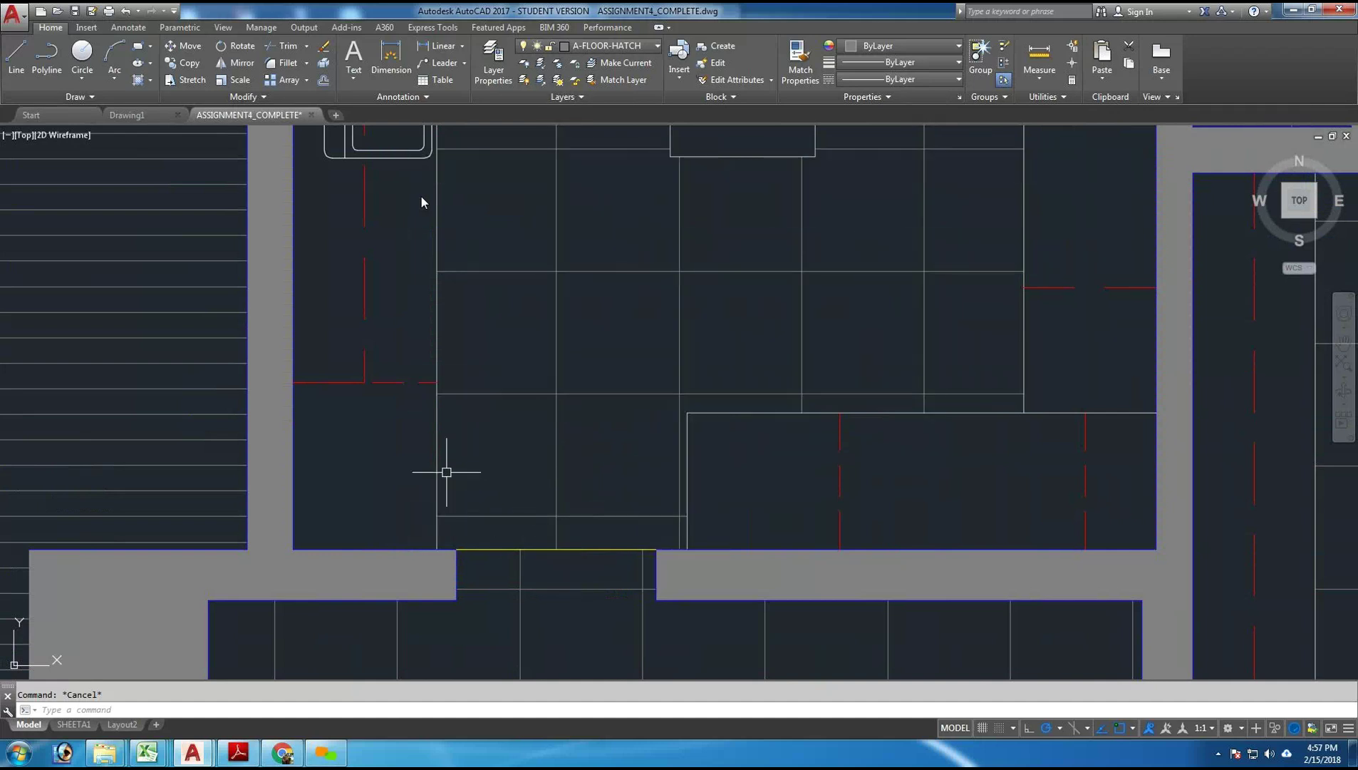
{"action": "scroll", "coordinate": [609, 425], "scroll_direction": "down", "scroll_amount": 3}
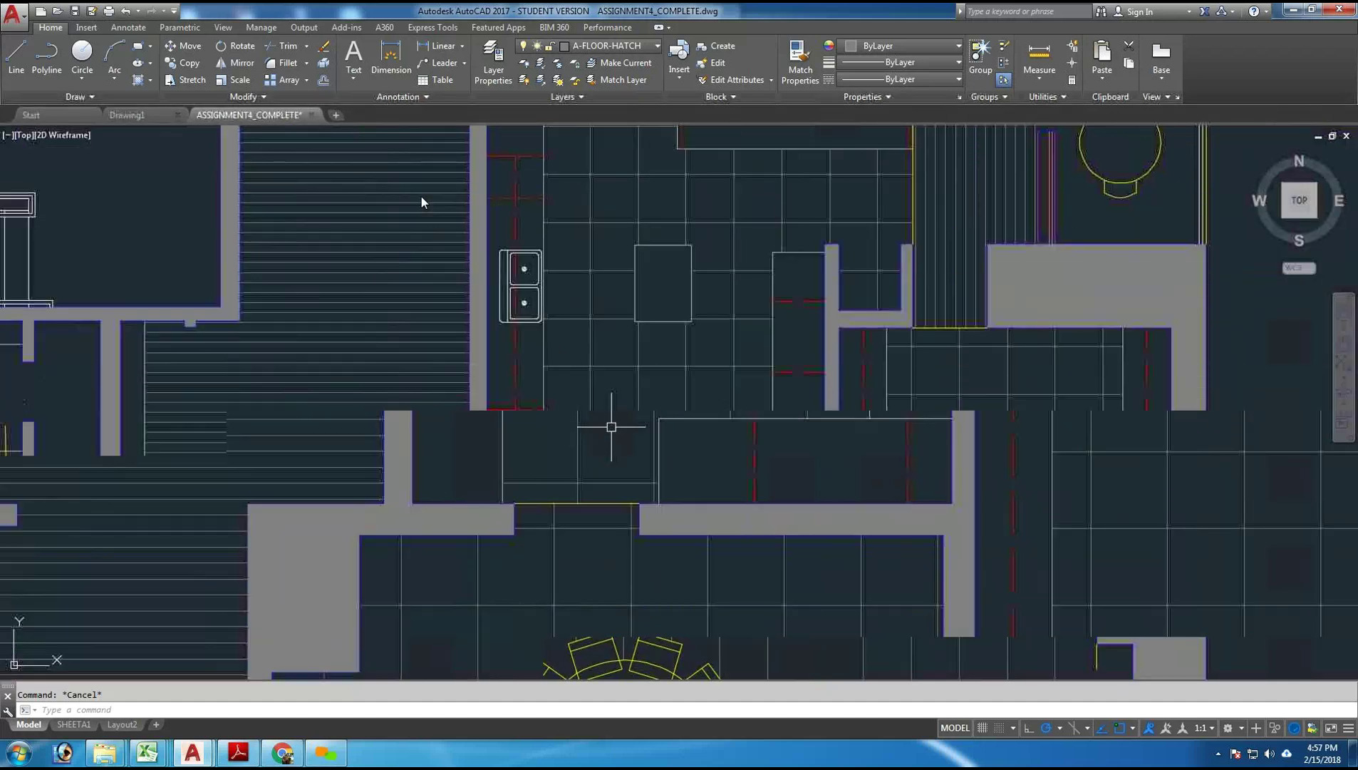
{"action": "middle_click_drag", "start_coordinate": [611, 426], "coordinate": [580, 507]}
{"action": "left_click", "coordinate": [601, 211]}
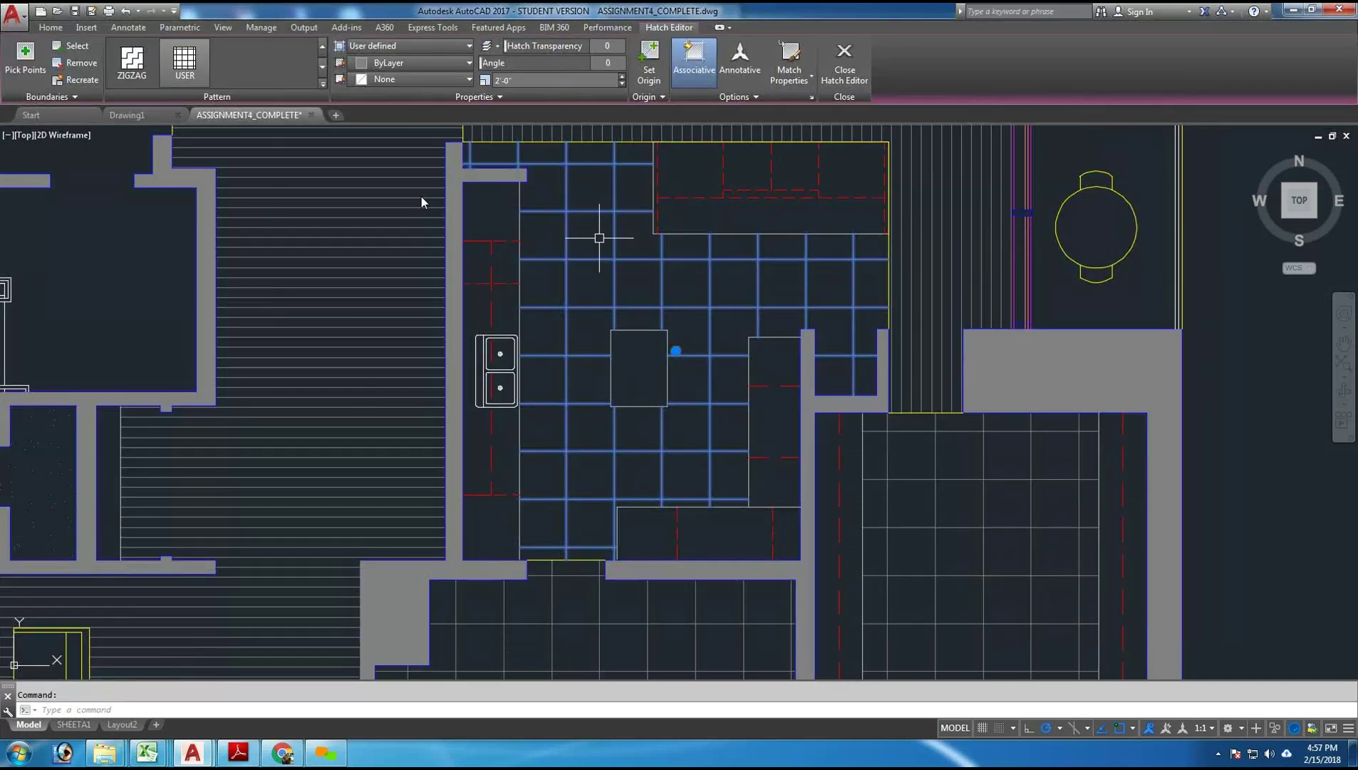
{"action": "left_click", "coordinate": [649, 63]}
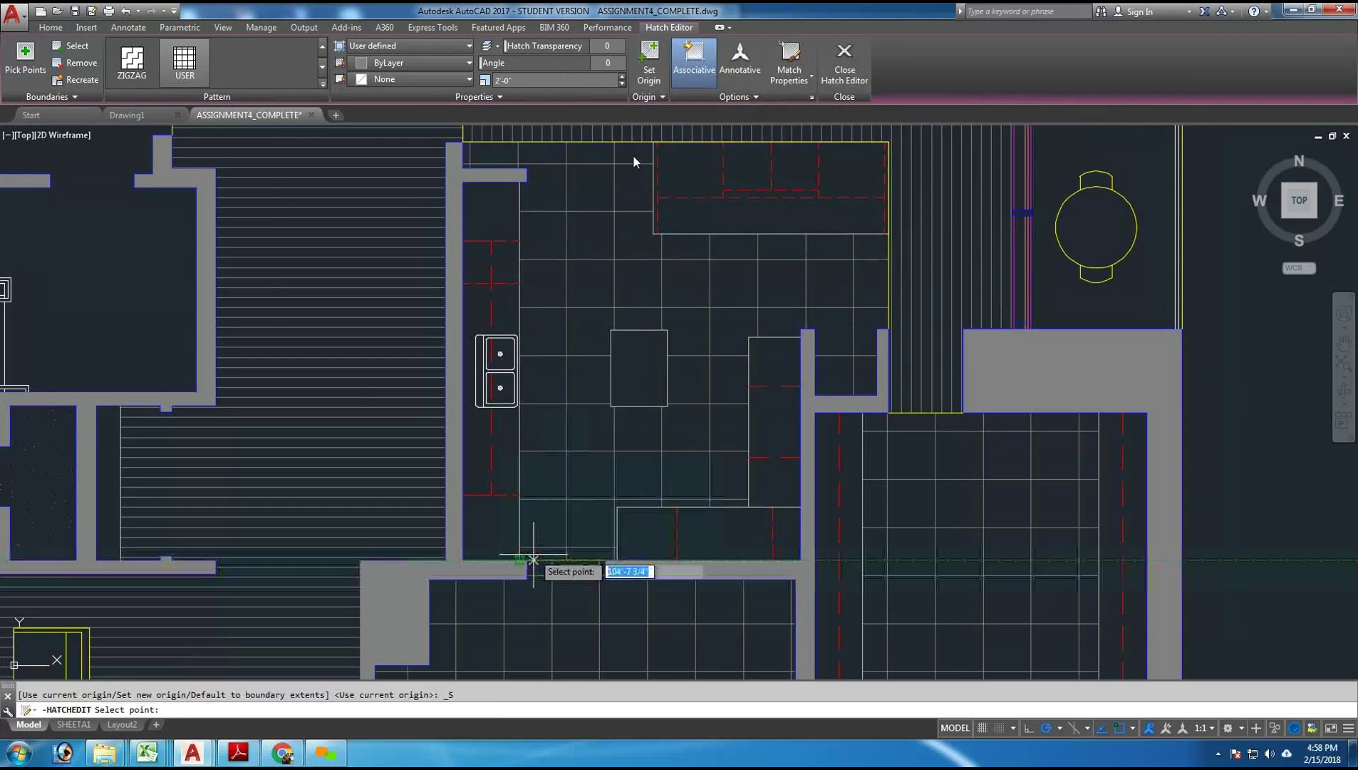
{"action": "scroll", "coordinate": [533, 559], "scroll_direction": "up", "scroll_amount": 8}
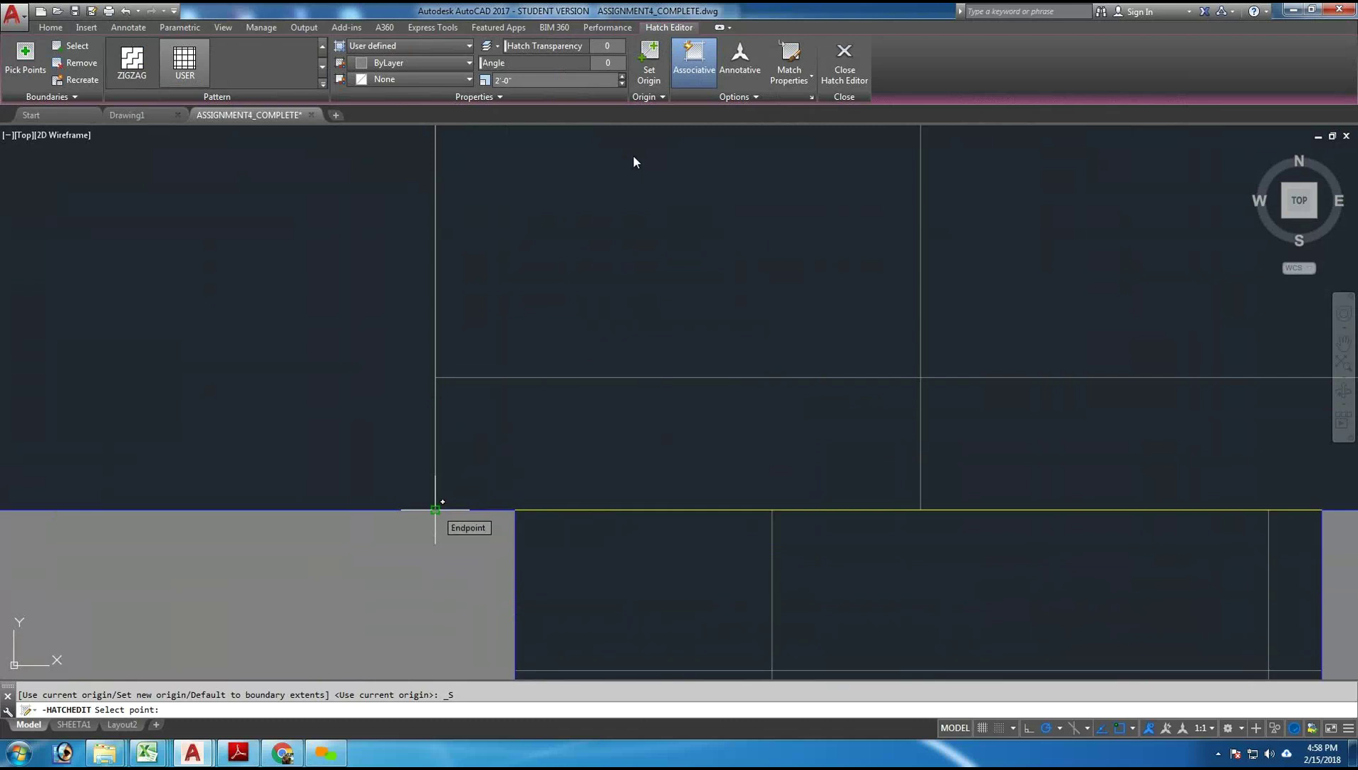
{"action": "left_click", "coordinate": [435, 509]}
{"action": "key", "text": "Return"}
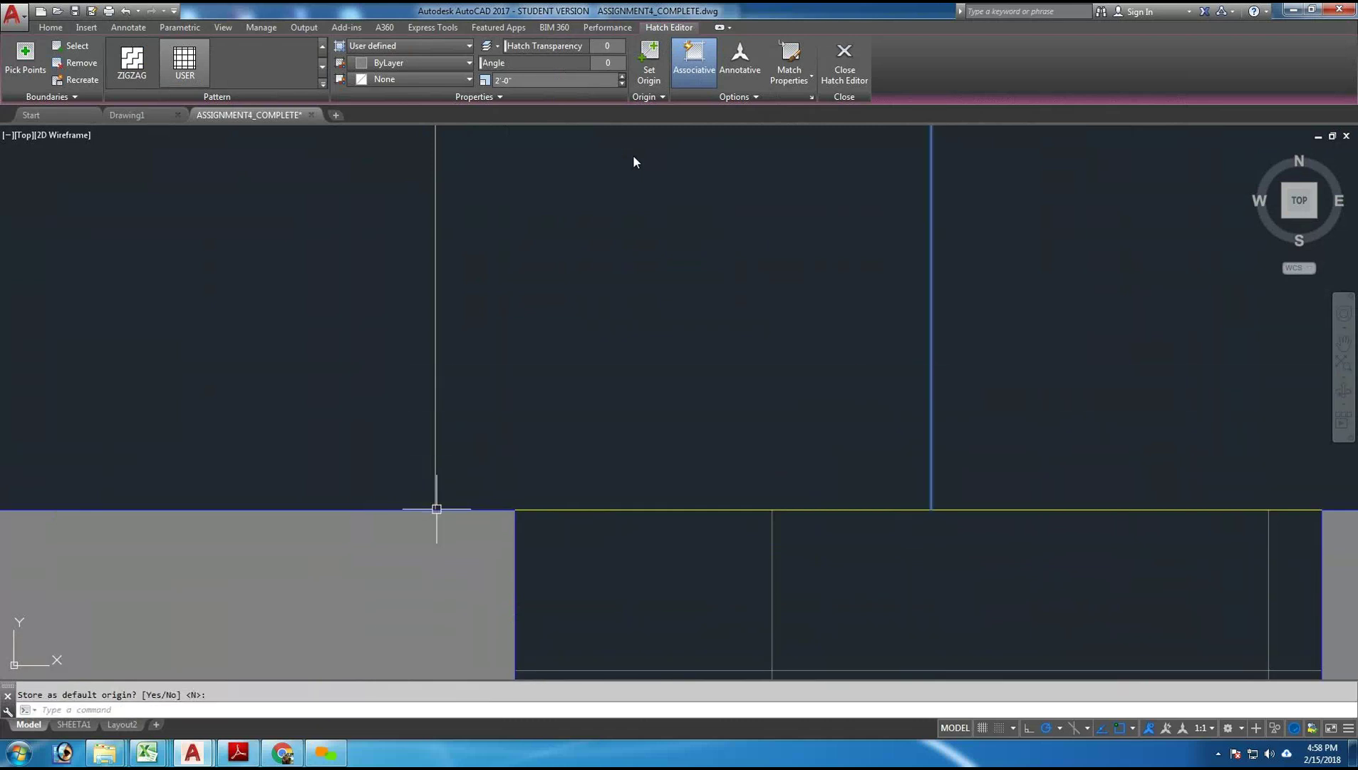
- Deselect the kitchen hatch and recenter the kitchen in view
{"action": "scroll", "coordinate": [536, 443], "scroll_direction": "down", "scroll_amount": 3}
{"action": "scroll", "coordinate": [536, 444], "scroll_direction": "down", "scroll_amount": 6}
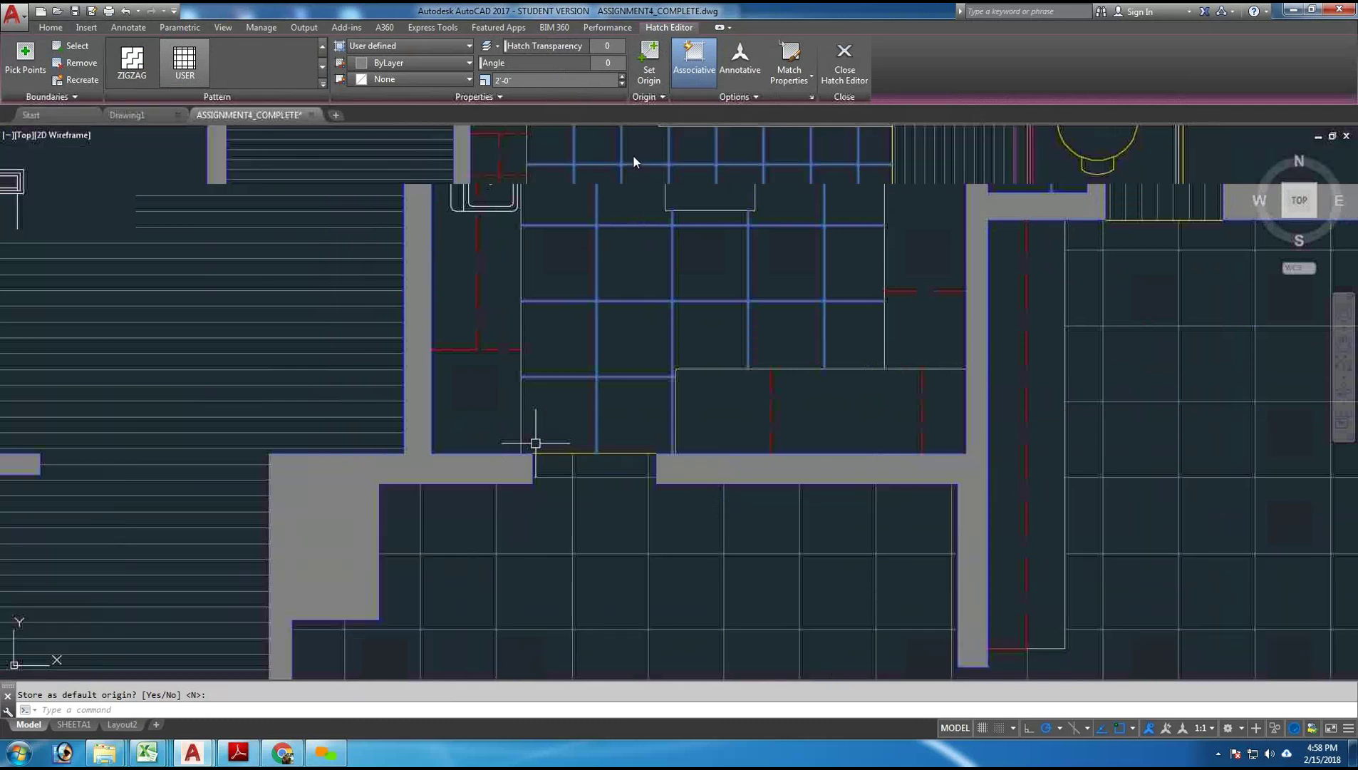
{"action": "mouse_move", "coordinate": [564, 385]}
{"action": "middle_mouse_down"}
{"action": "mouse_move", "coordinate": [572, 440]}
{"action": "mouse_move", "coordinate": [556, 493]}
{"action": "middle_mouse_up"}
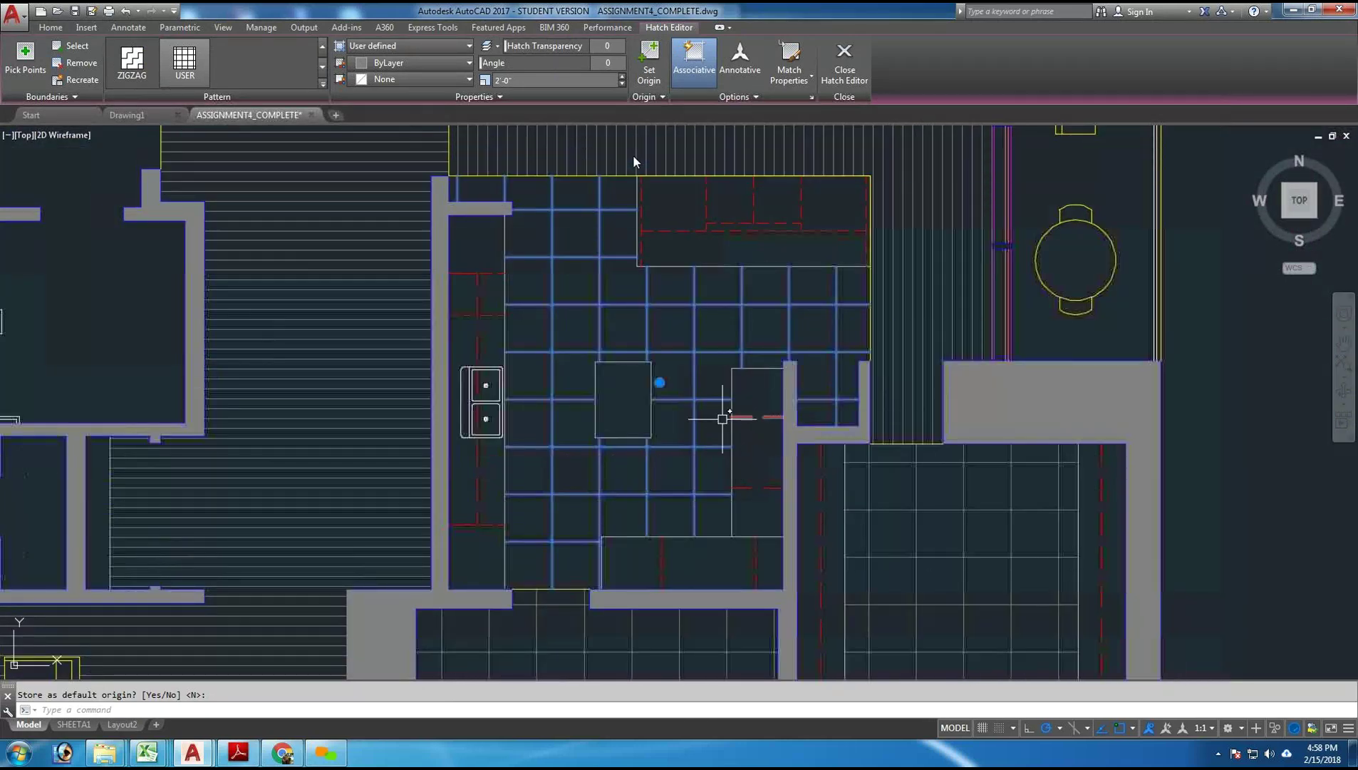
{"action": "key", "text": "Escape"}
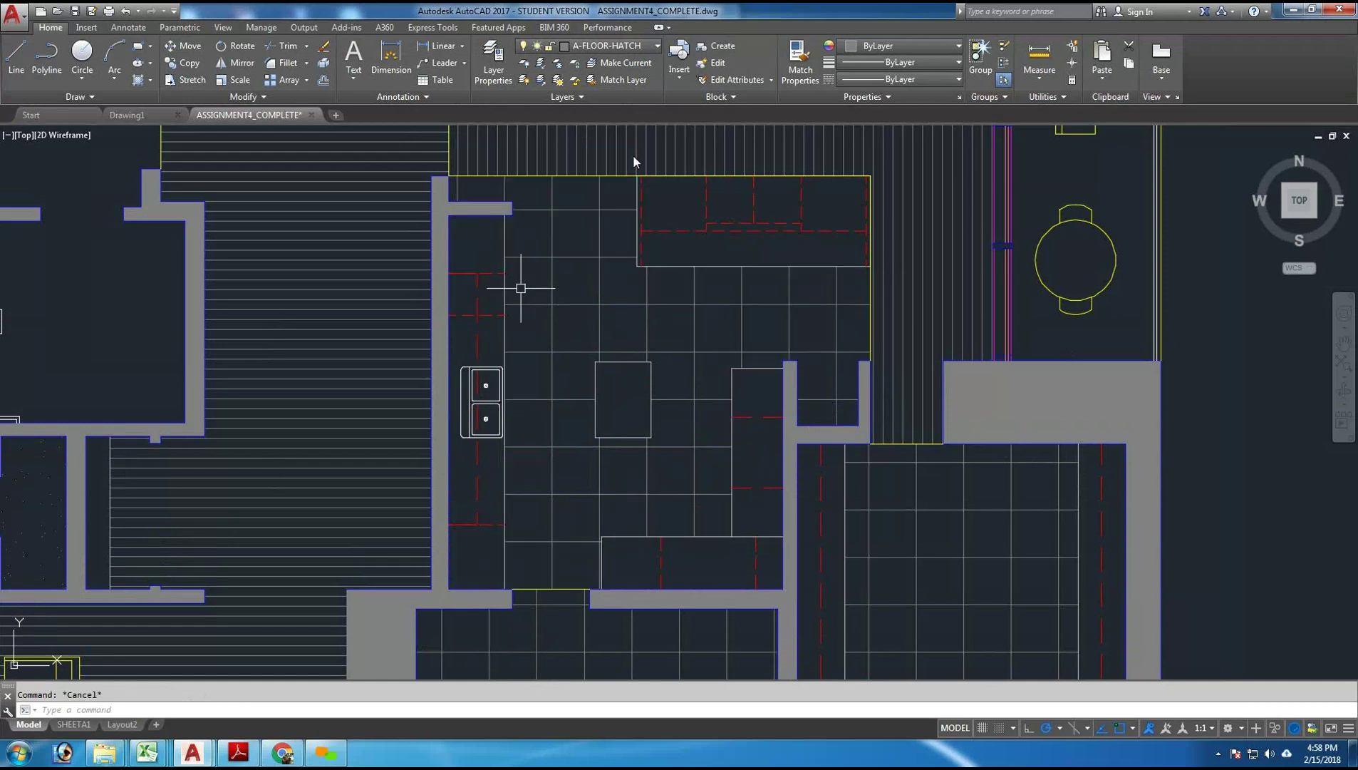
{"action": "middle_click_drag", "start_coordinate": [521, 288], "coordinate": [542, 281]}
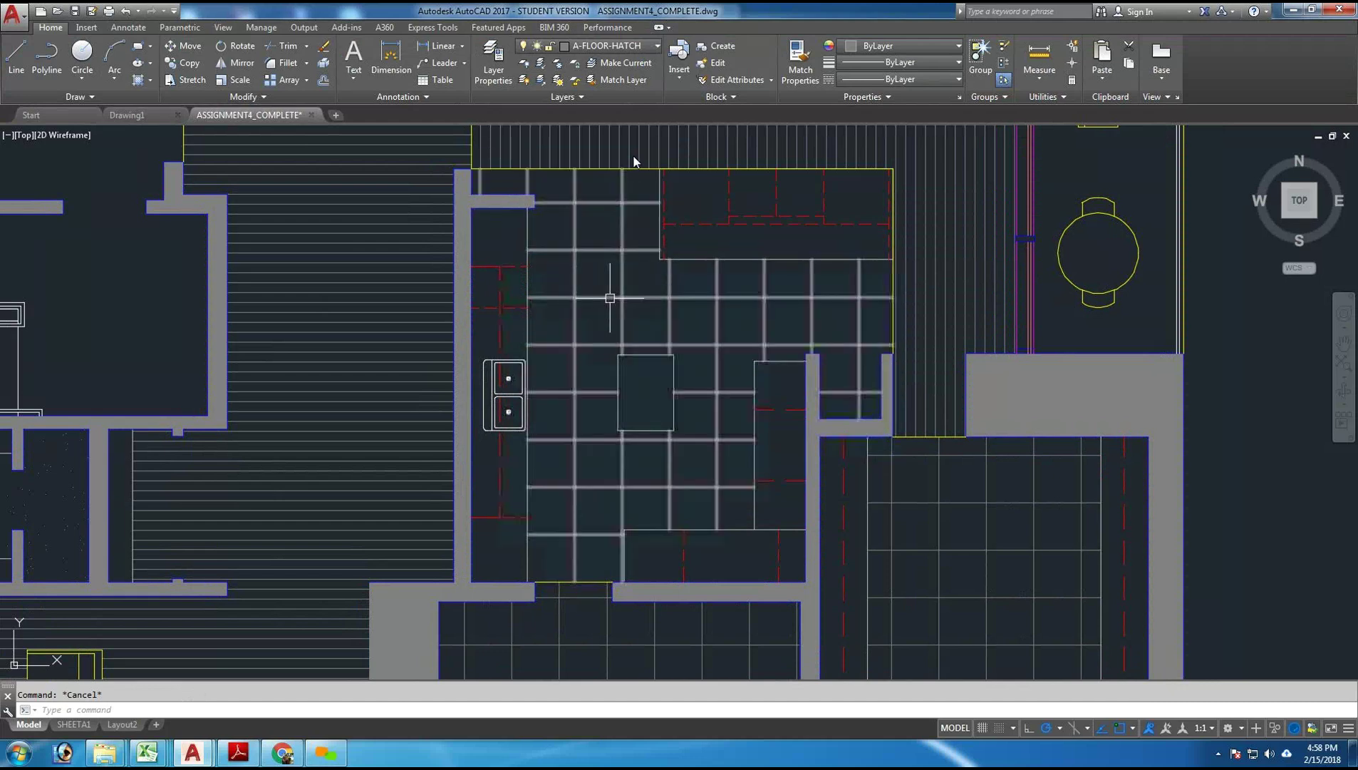
- Delete the kitchen crosshatch and start a single-line user-defined hatch with Double turned off
{"action": "left_click", "coordinate": [597, 303]}
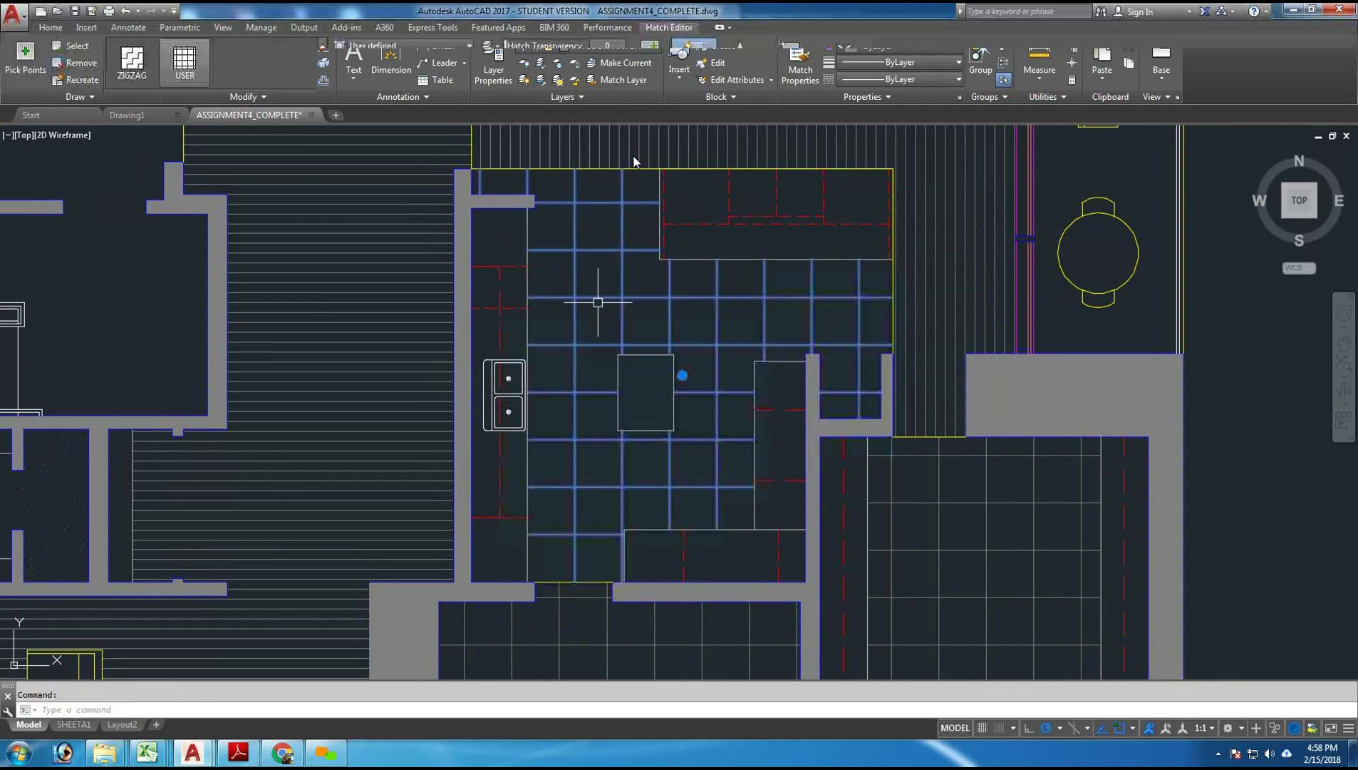
{"action": "key", "text": "Delete"}
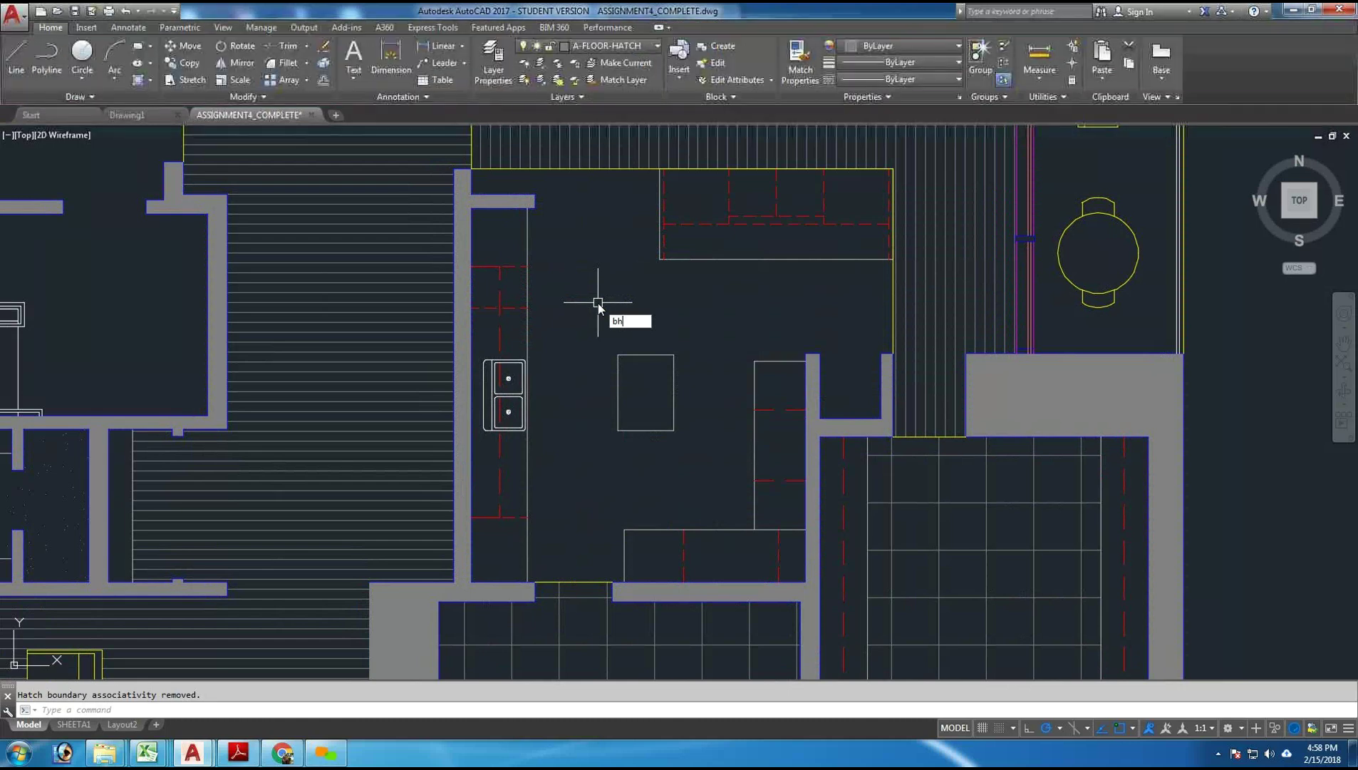
{"action": "type", "text": "h"}
{"action": "key", "text": "Return"}
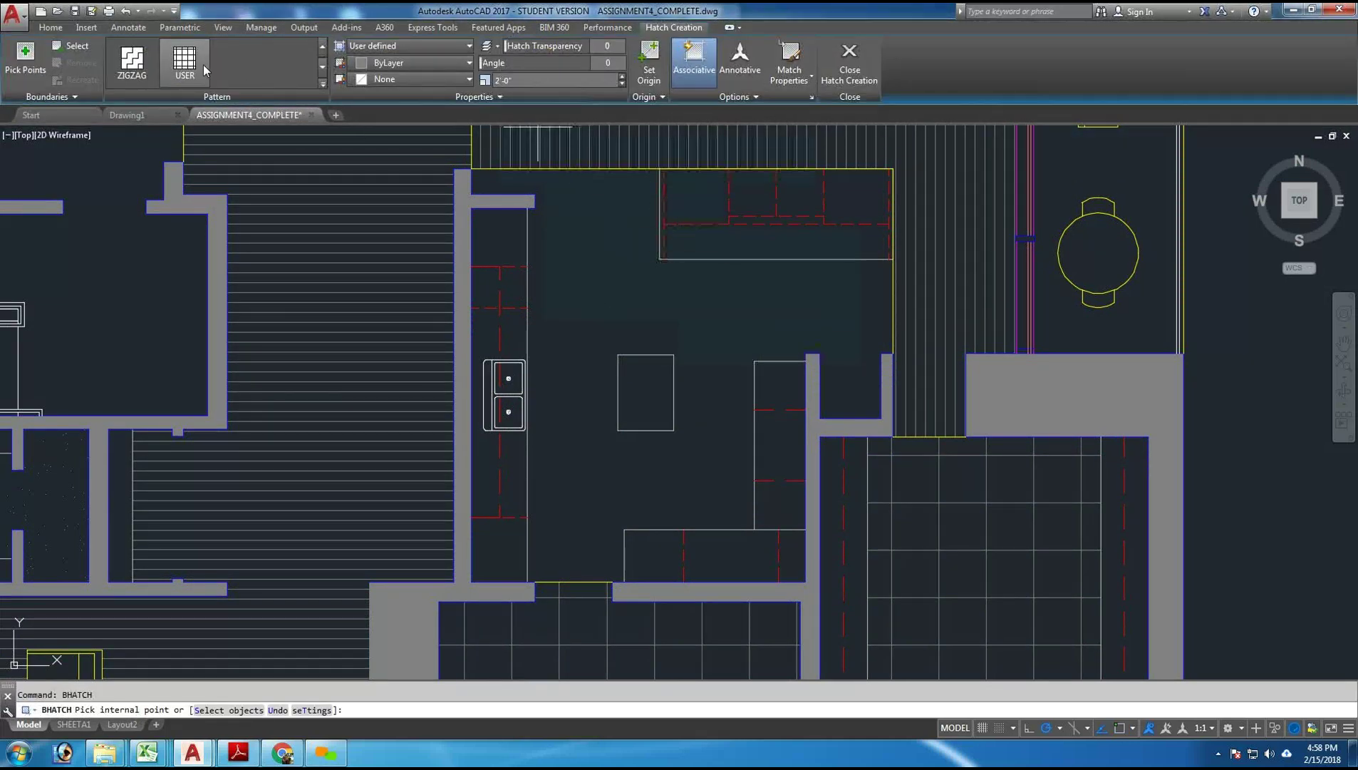
{"action": "left_click", "coordinate": [496, 97]}
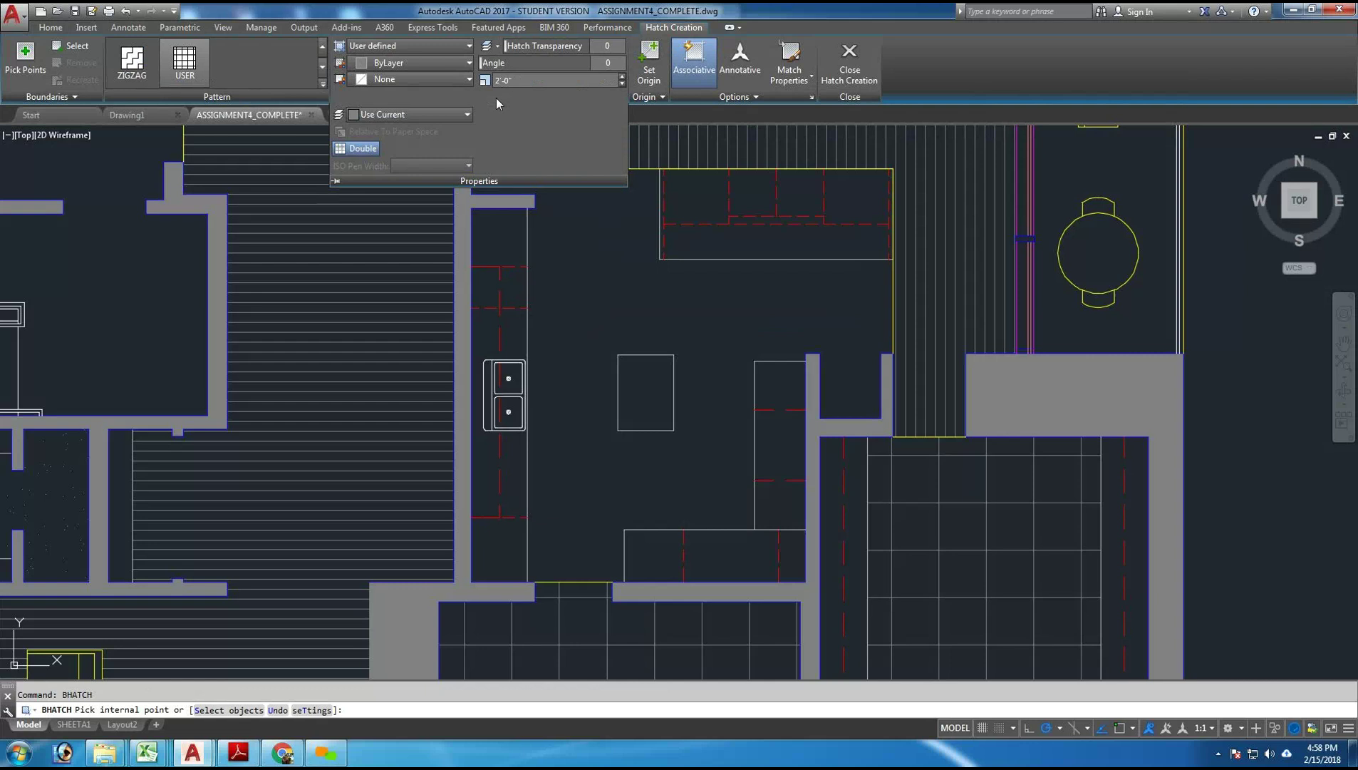
{"action": "left_click", "coordinate": [366, 148]}
{"action": "left_click_drag", "start_coordinate": [562, 82], "coordinate": [477, 85]}
- Apply the 2'-0" line hatch to the kitchen with its origin at a room corner
{"action": "left_click", "coordinate": [611, 299]}
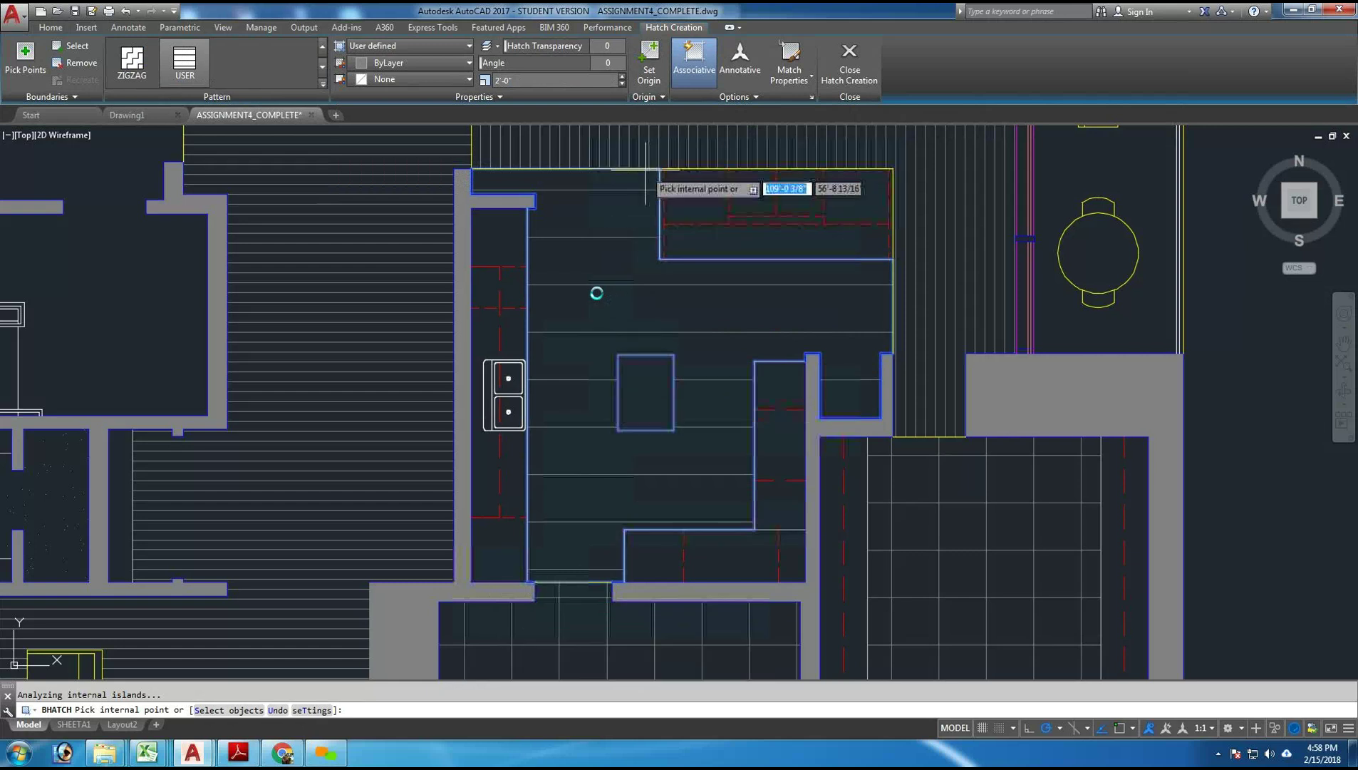
{"action": "left_click", "coordinate": [648, 78]}
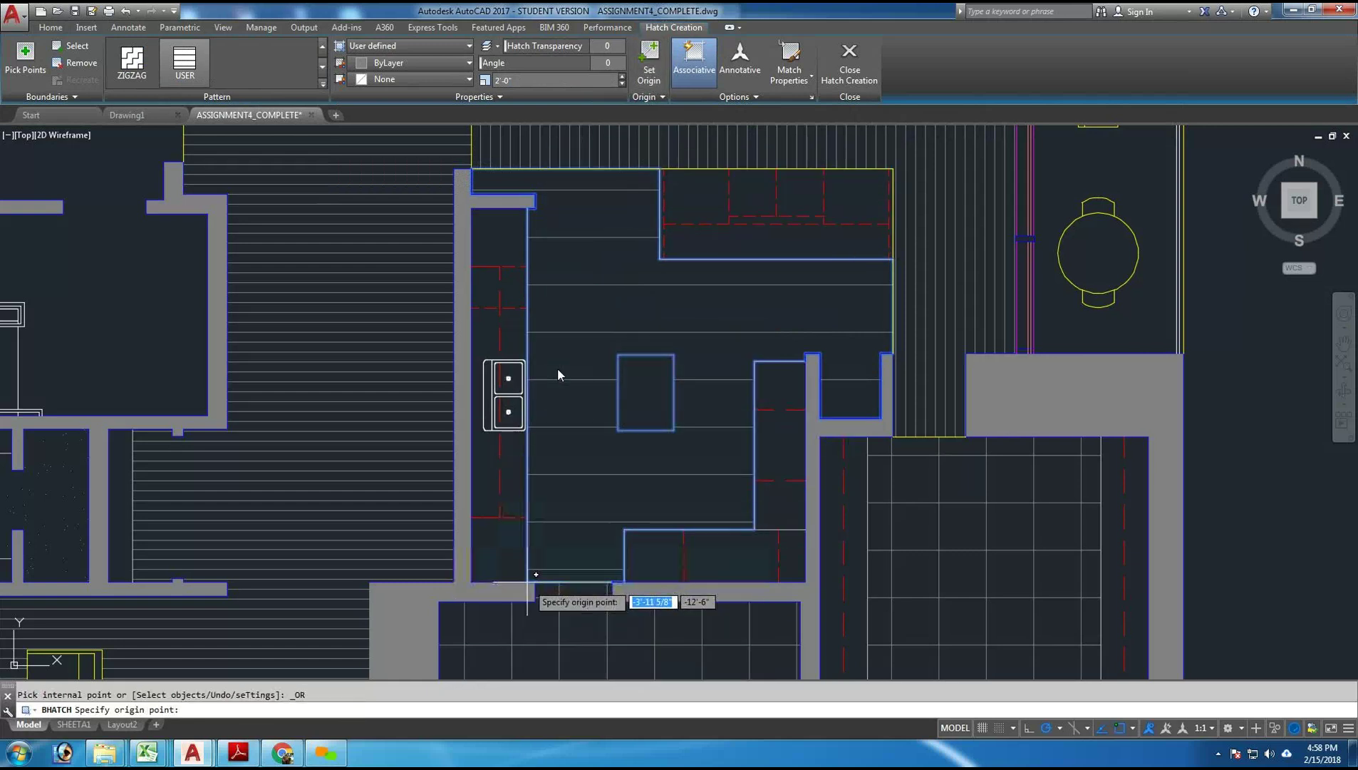
{"action": "left_click", "coordinate": [584, 529]}
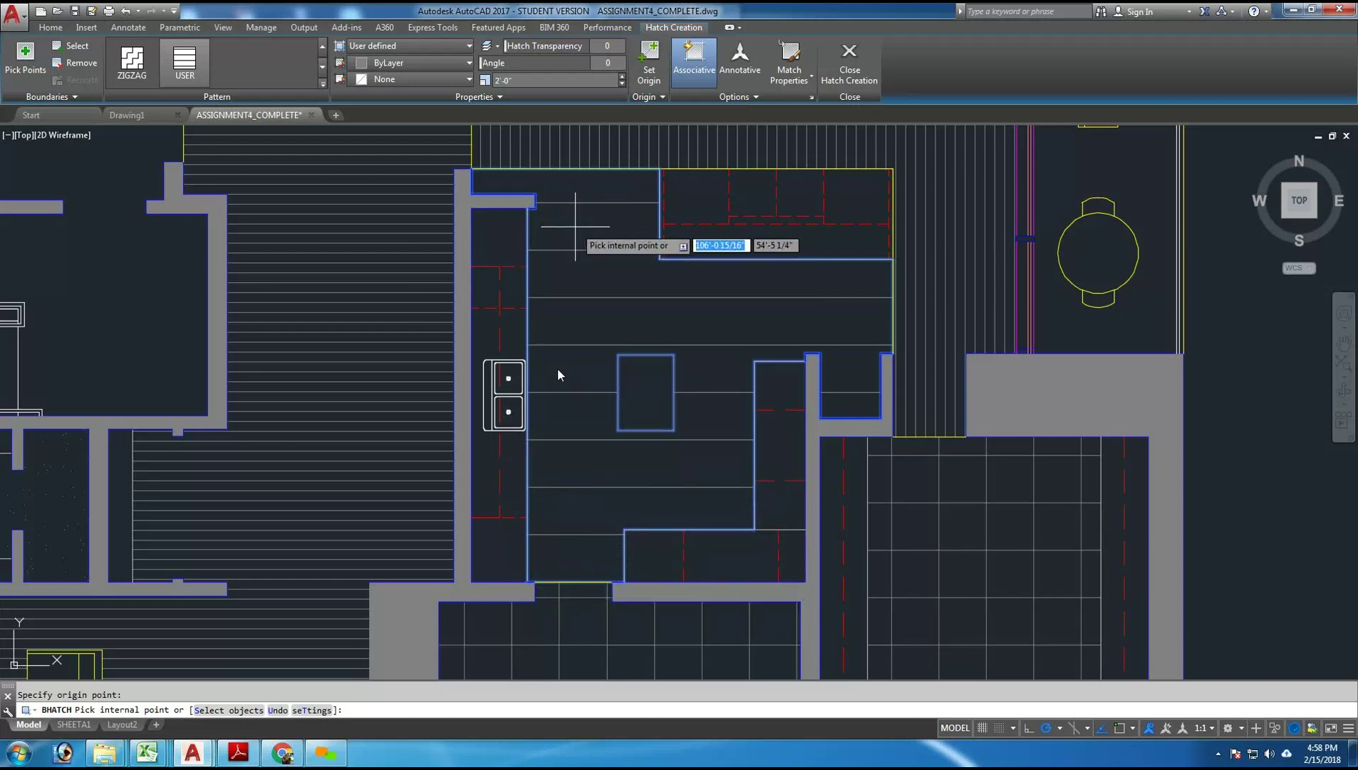
{"action": "key", "text": "Return"}
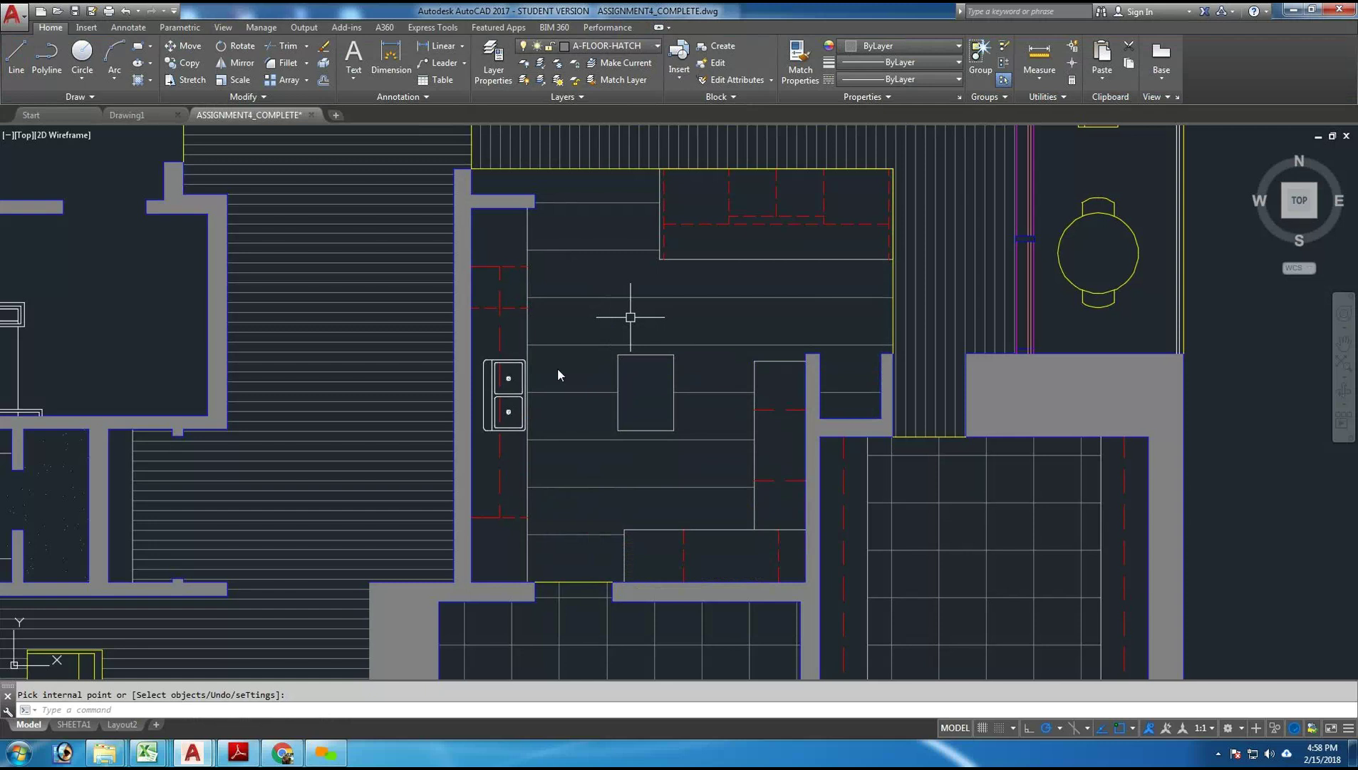
- Add a 90° user hatch at 4'-0" spacing to the room, anchored at its lower-left corner
{"action": "type", "text": "h"}
{"action": "key", "text": "Return"}
{"action": "left_click", "coordinate": [643, 308]}
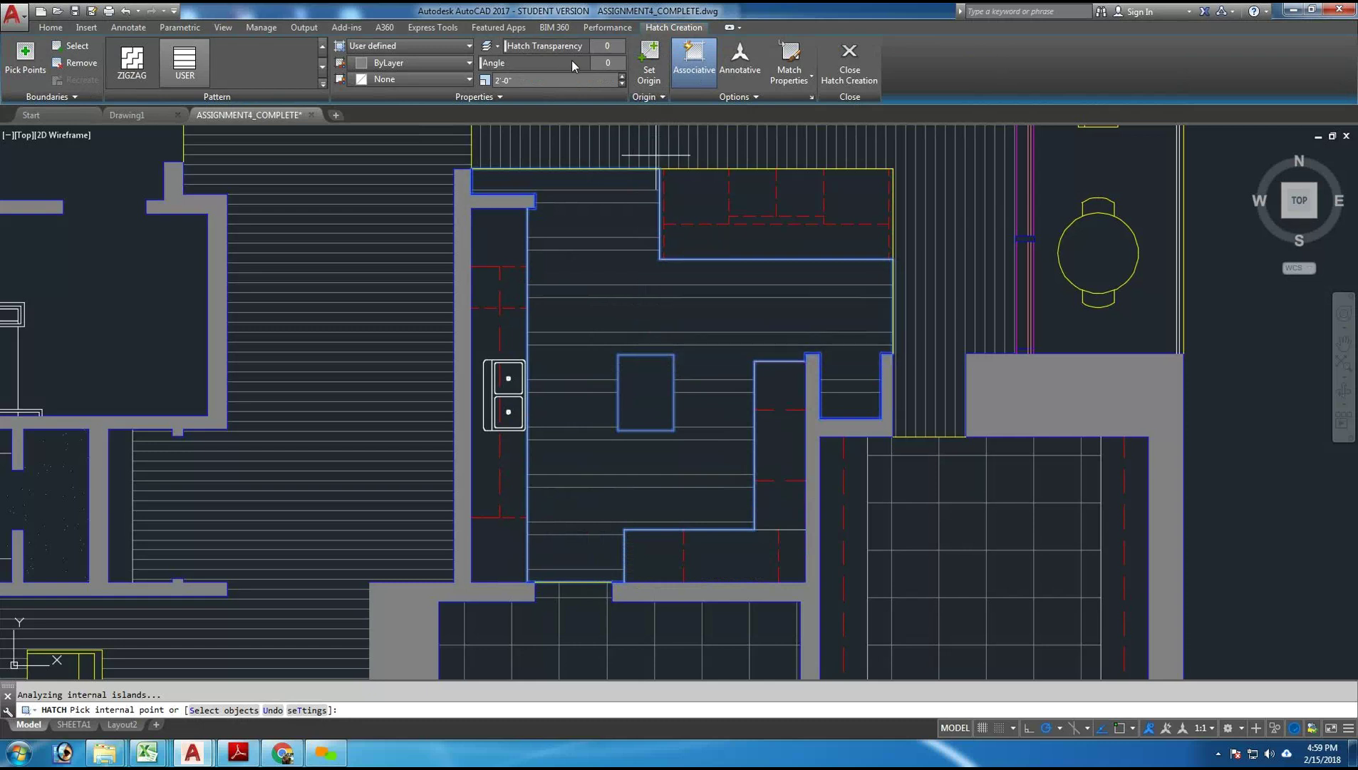
{"action": "left_click", "coordinate": [612, 63]}
{"action": "type", "text": "90"}
{"action": "key", "text": "Return"}
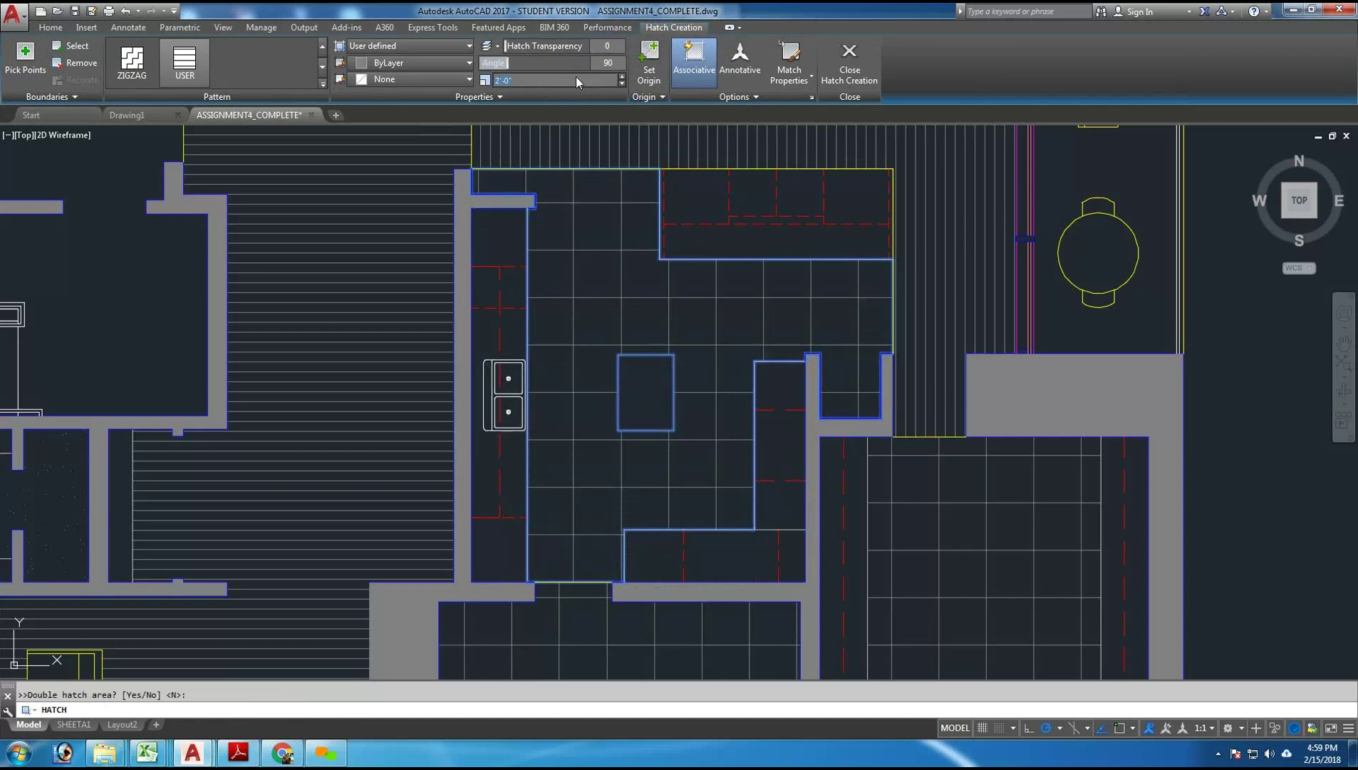
{"action": "type", "text": "4"}
{"action": "key", "text": "Return"}
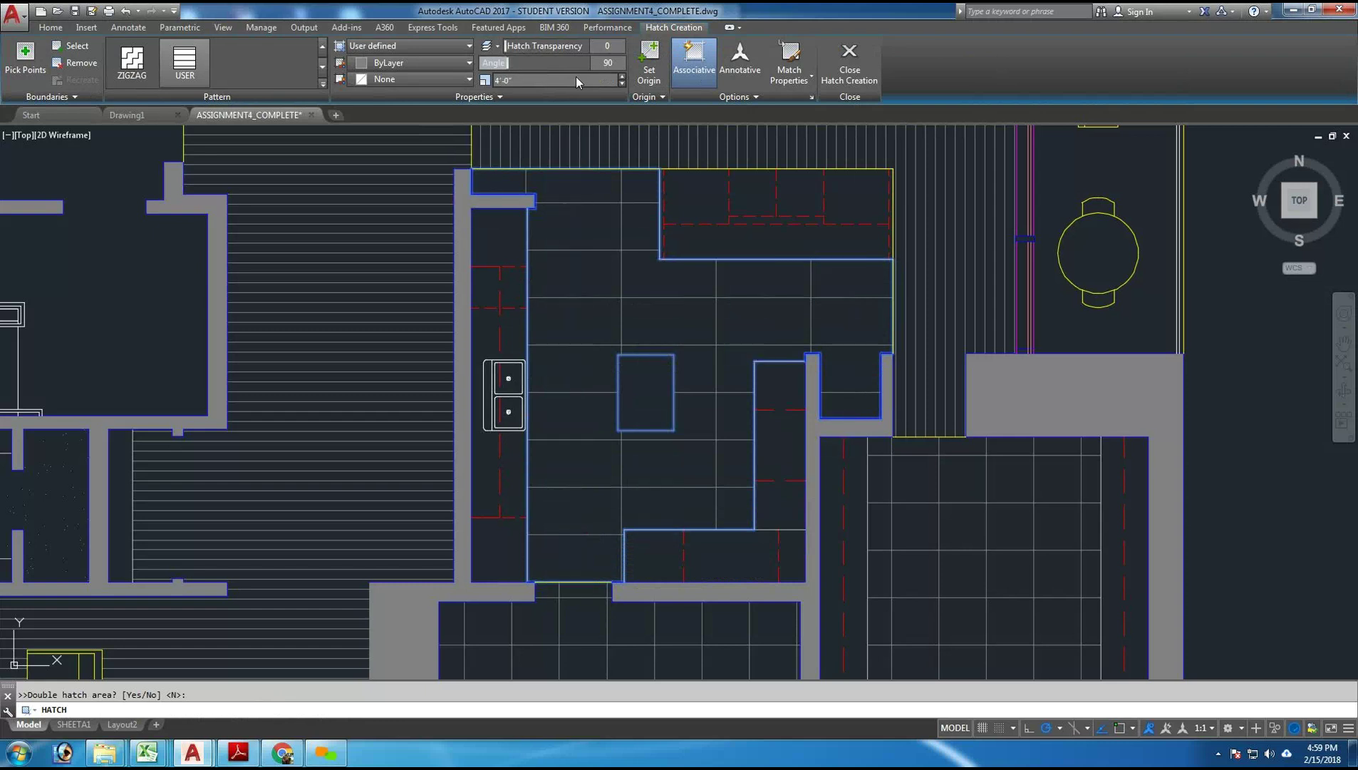
{"action": "left_click", "coordinate": [649, 61]}
{"action": "left_click", "coordinate": [528, 581]}
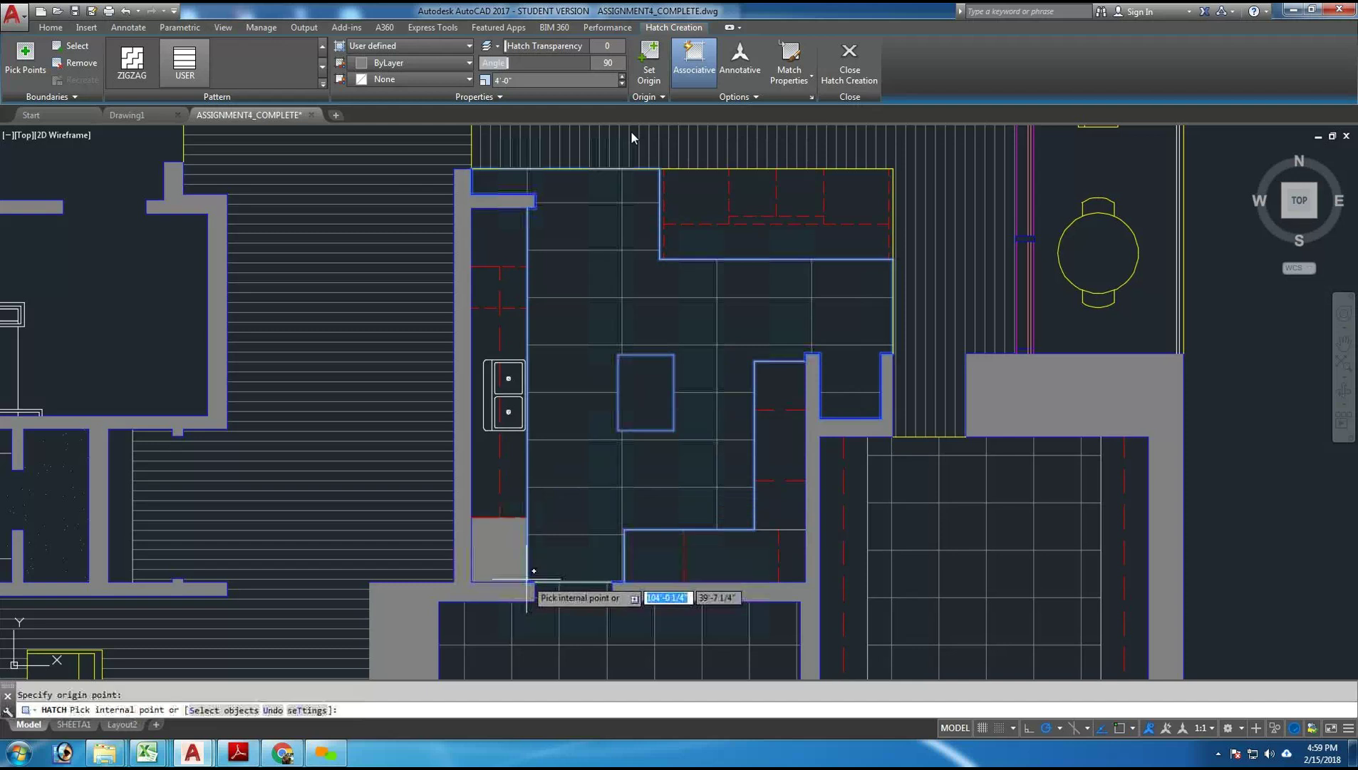
{"action": "key", "text": "Return"}
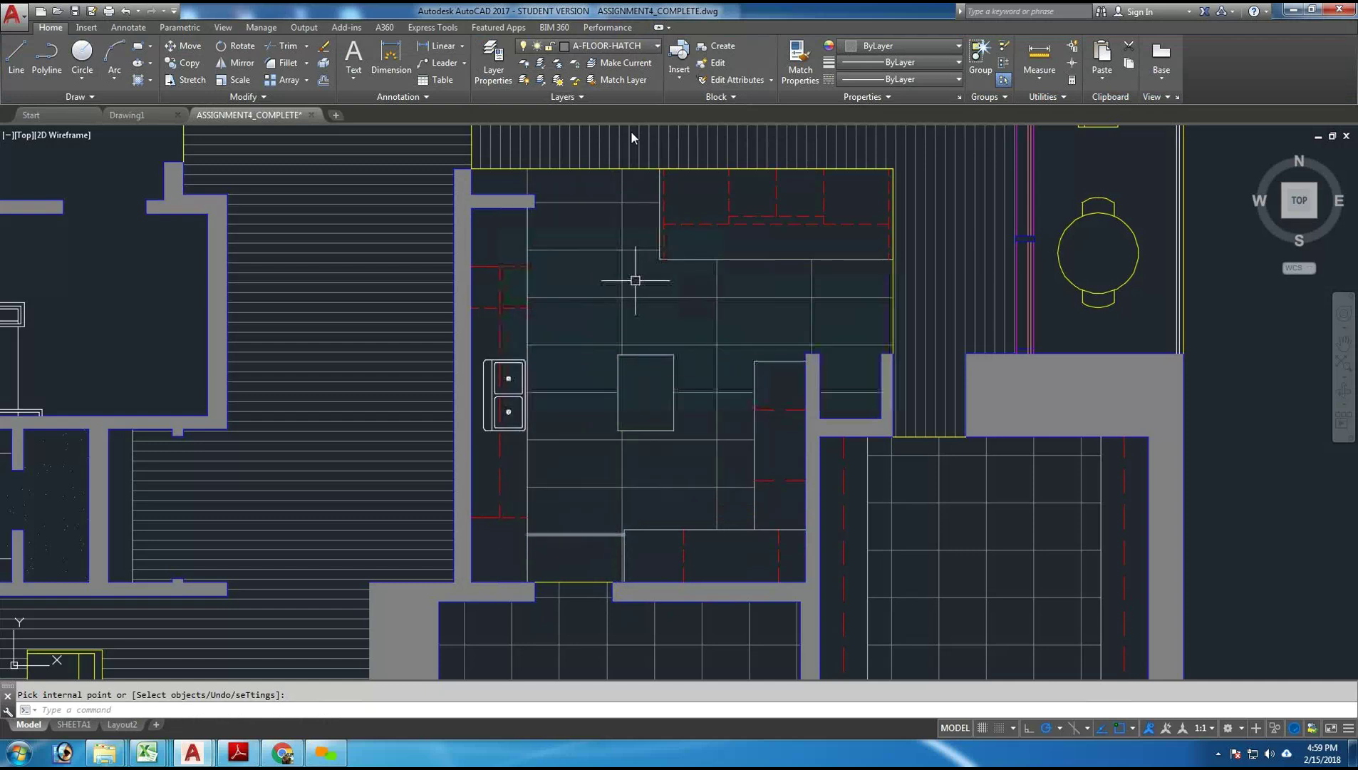
- Change that hatch to a 0° angle with 2'-0" spacing
{"action": "left_click", "coordinate": [622, 285]}
{"action": "type", "text": "0"}
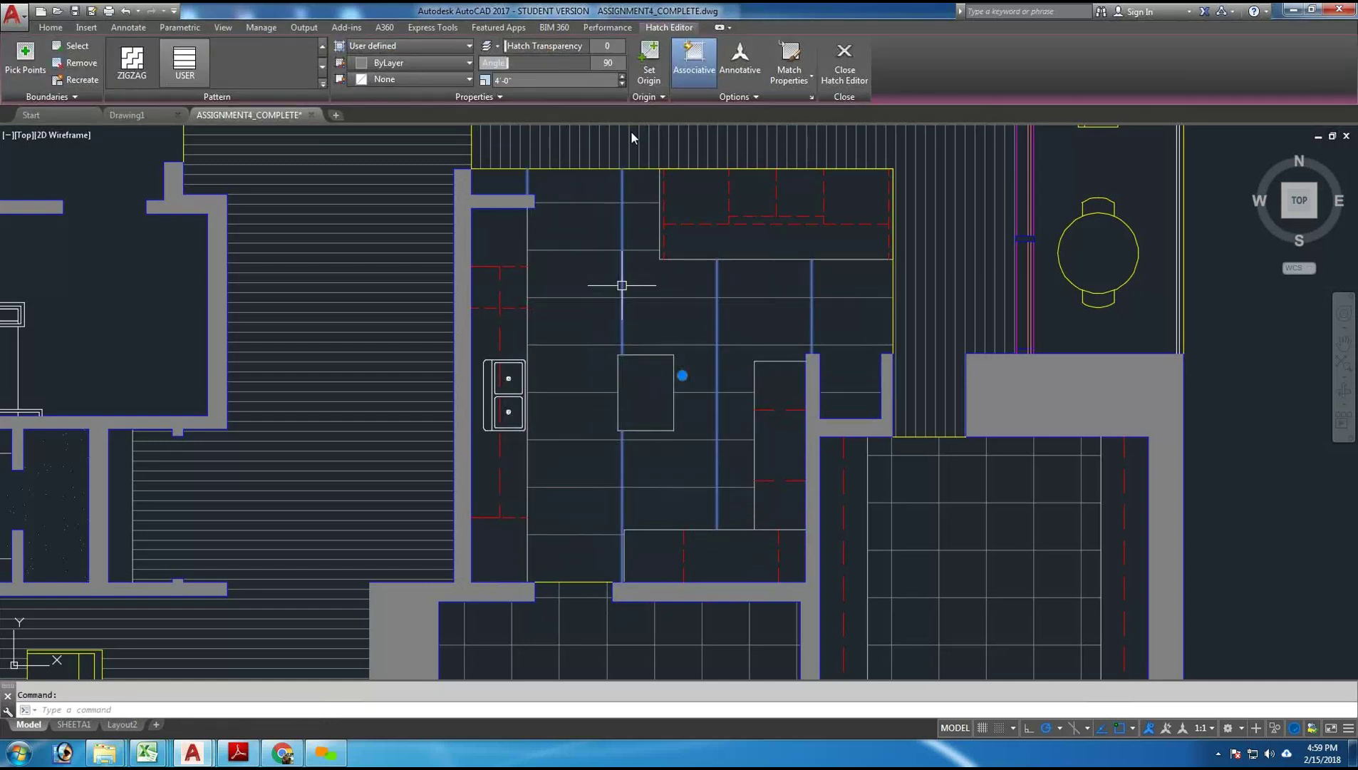
{"action": "key", "text": "Tab"}
{"action": "type", "text": "2'"}
{"action": "key", "text": "Return"}
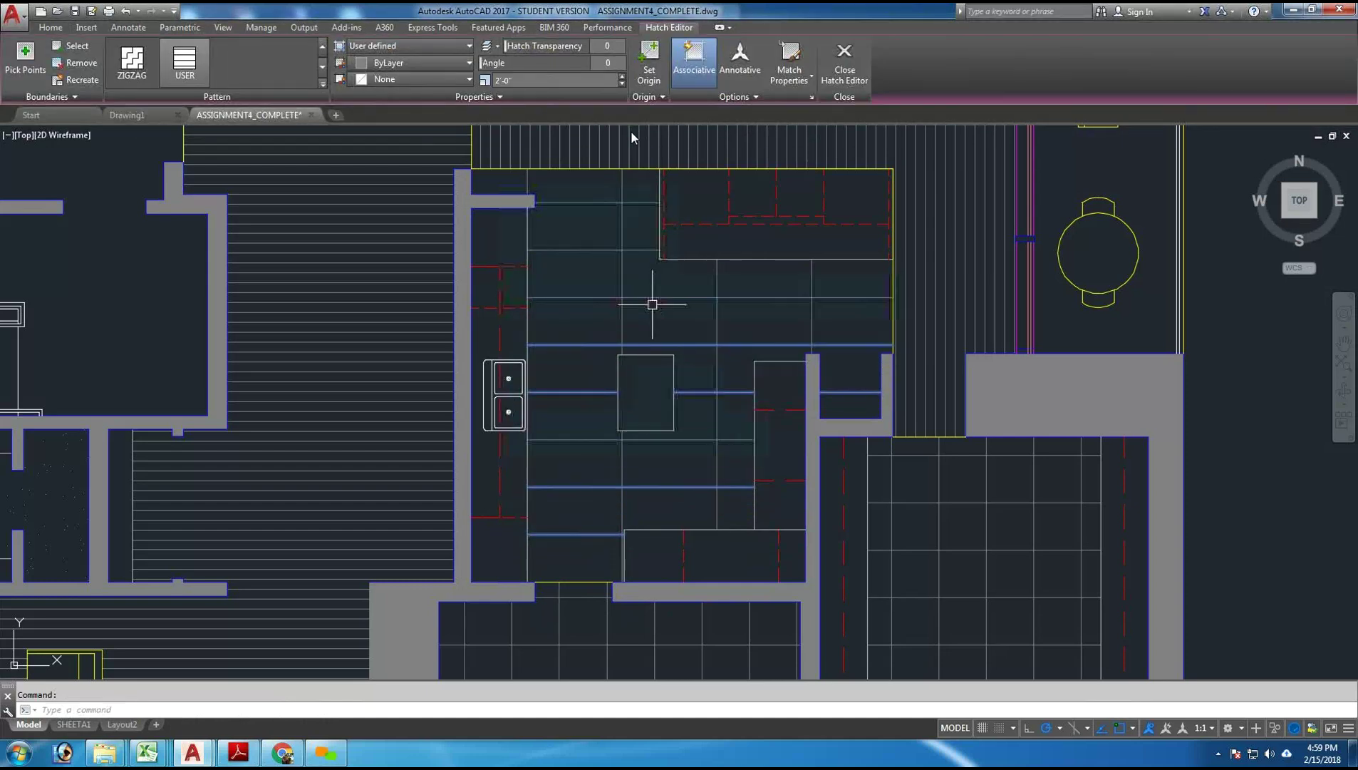
{"action": "key", "text": "Escape"}
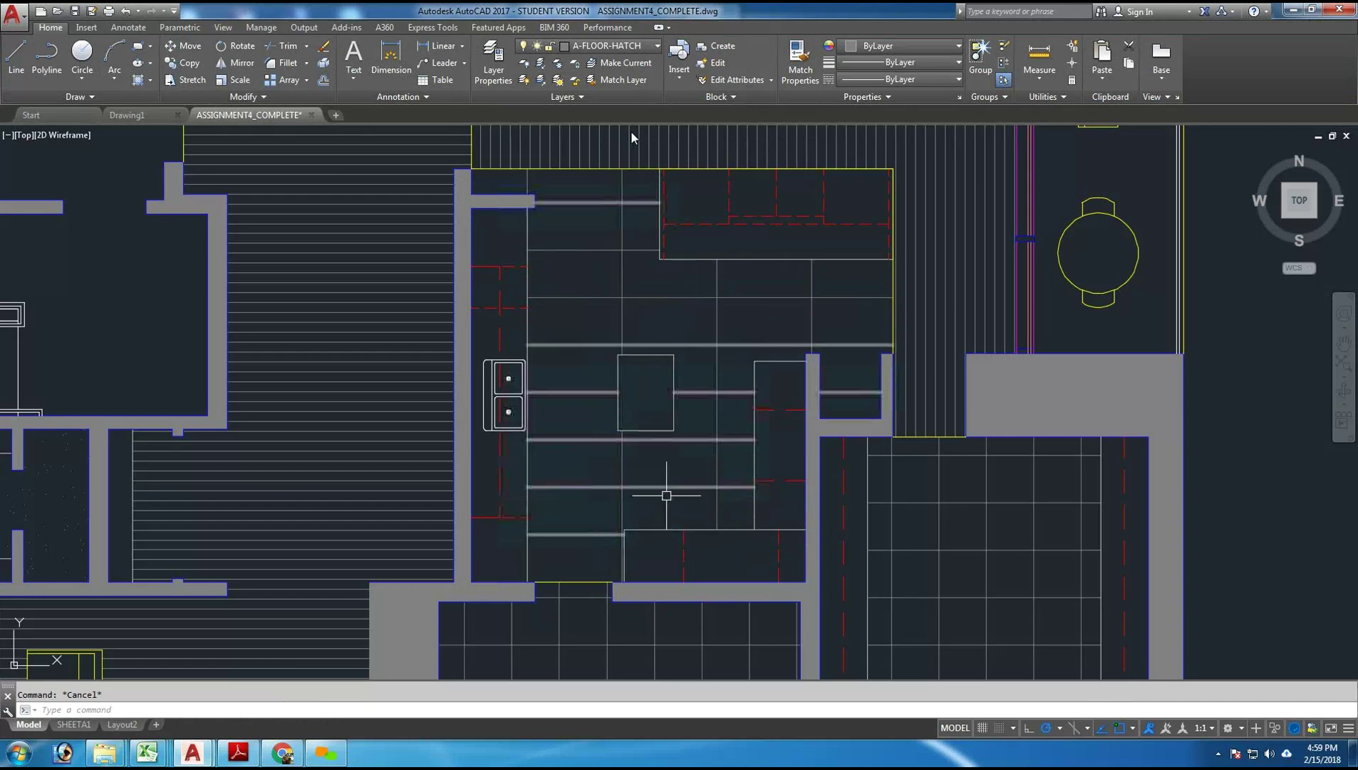
- Zoom out and pan across the full floor plan, including the round-table dining room
{"action": "scroll", "coordinate": [795, 491], "scroll_direction": "down", "scroll_amount": 3}
{"action": "middle_click_drag", "start_coordinate": [878, 500], "coordinate": [782, 267]}
{"action": "scroll", "coordinate": [782, 267], "scroll_direction": "down", "scroll_amount": 4}
{"action": "scroll", "coordinate": [794, 343], "scroll_direction": "up", "scroll_amount": 2}
{"action": "scroll", "coordinate": [782, 319], "scroll_direction": "up", "scroll_amount": 1}
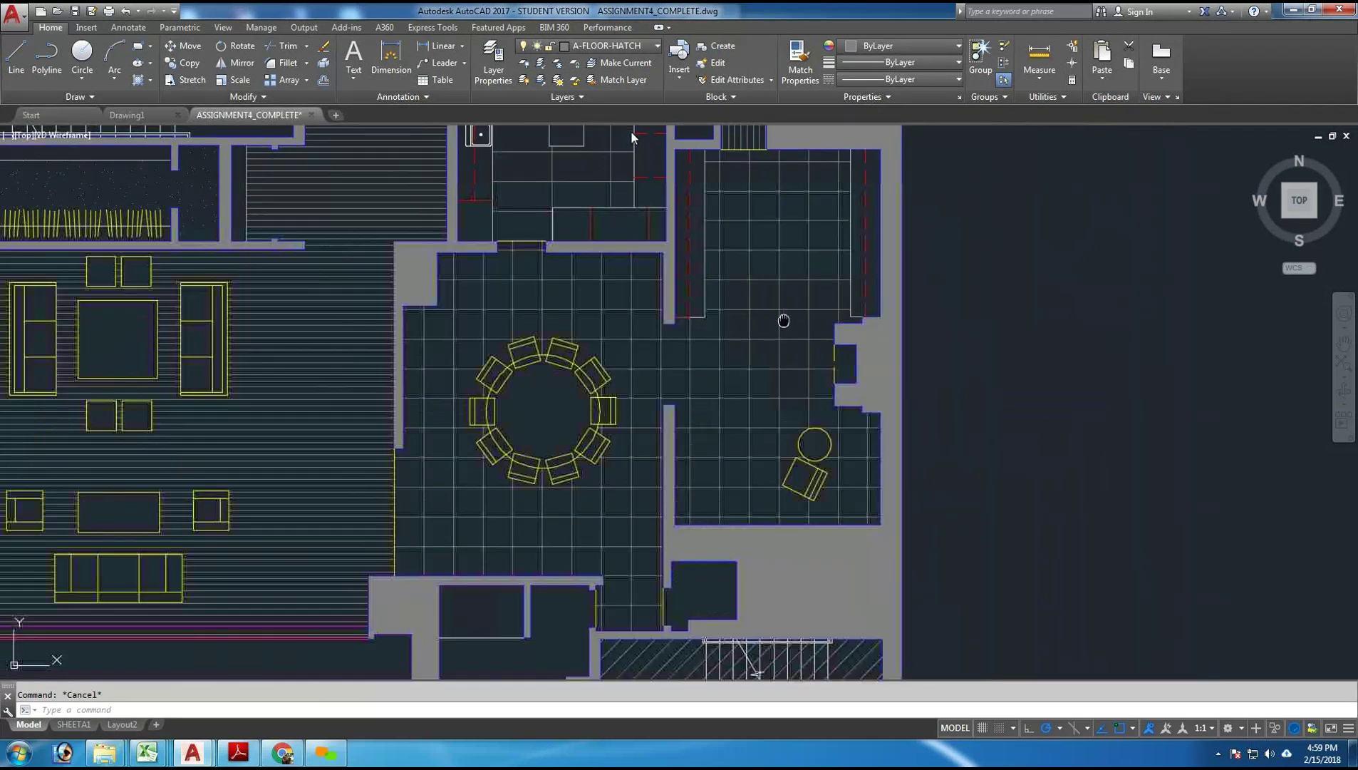
{"action": "middle_click_drag", "start_coordinate": [782, 318], "coordinate": [796, 363]}
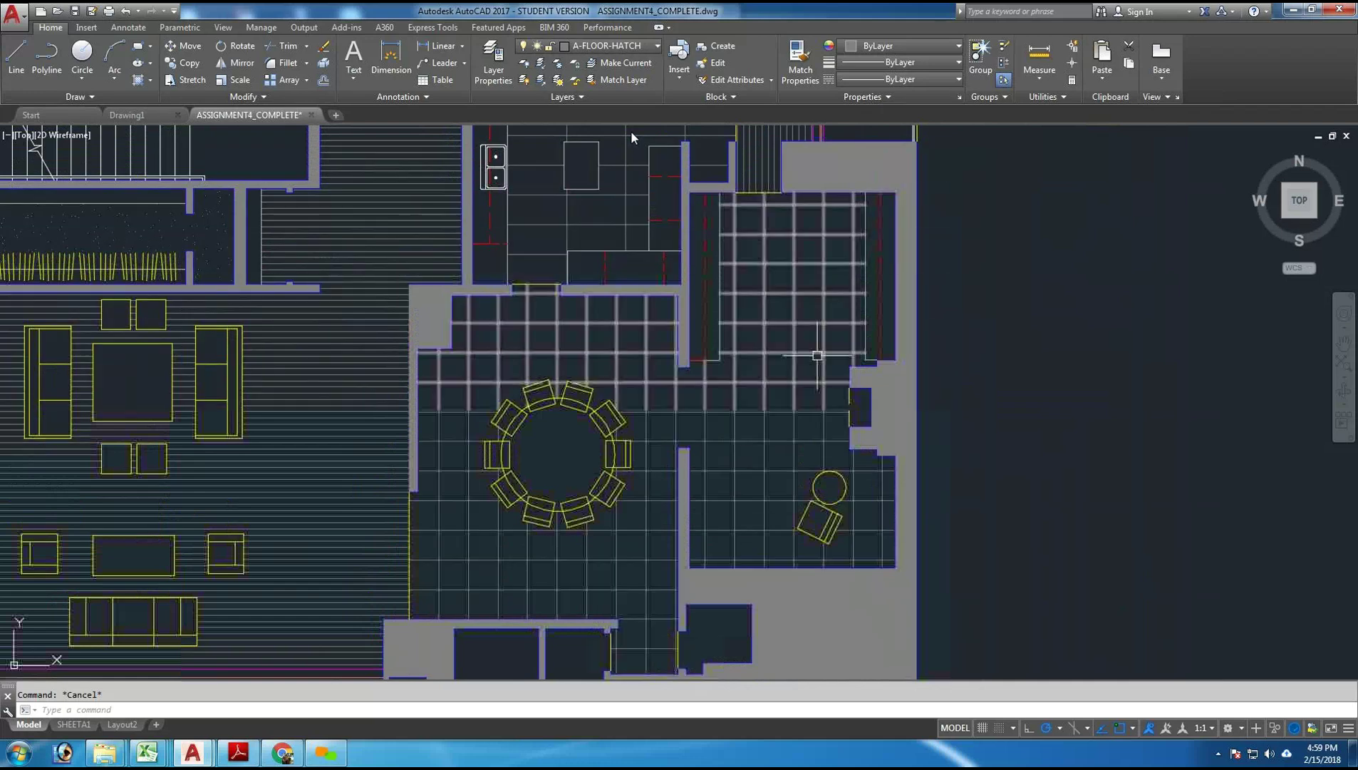
{"action": "scroll", "coordinate": [663, 453], "scroll_direction": "up", "scroll_amount": 3}
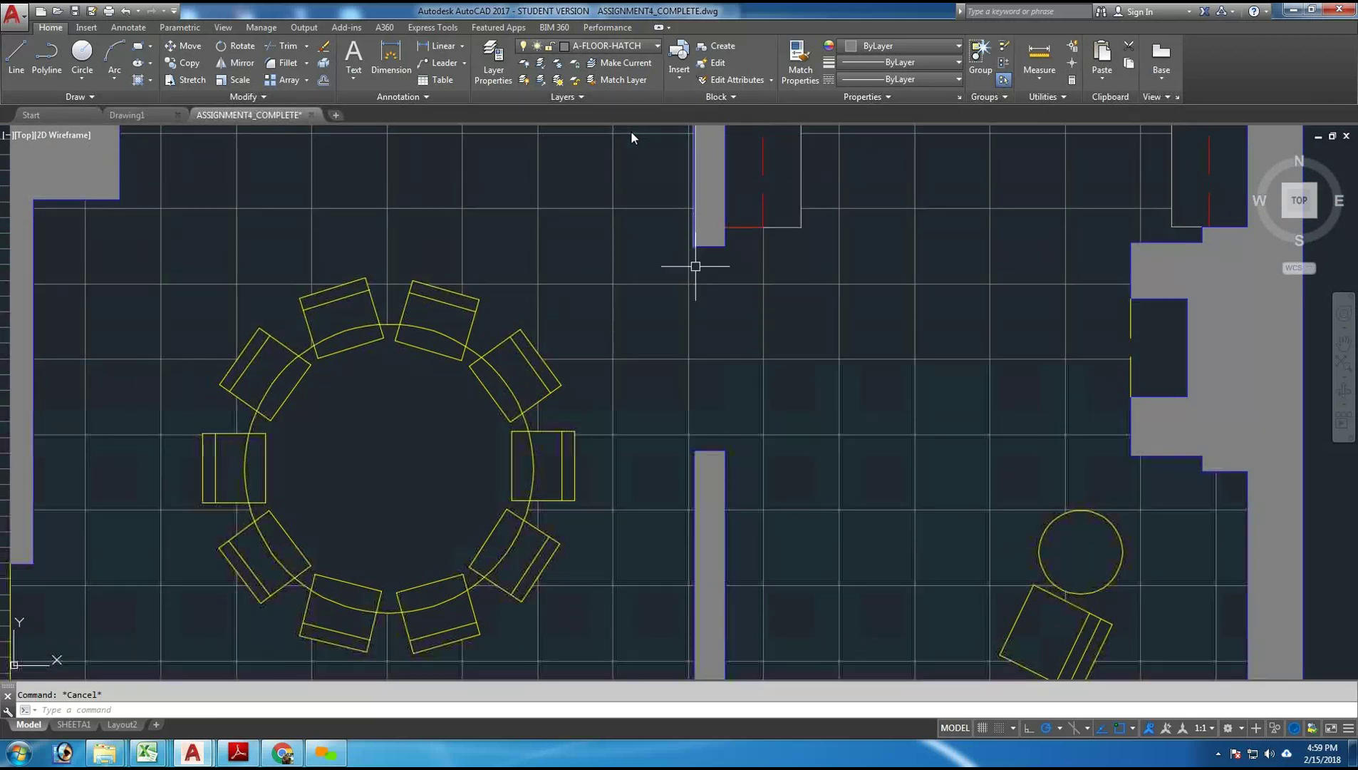
{"action": "scroll", "coordinate": [745, 369], "scroll_direction": "down", "scroll_amount": 4}
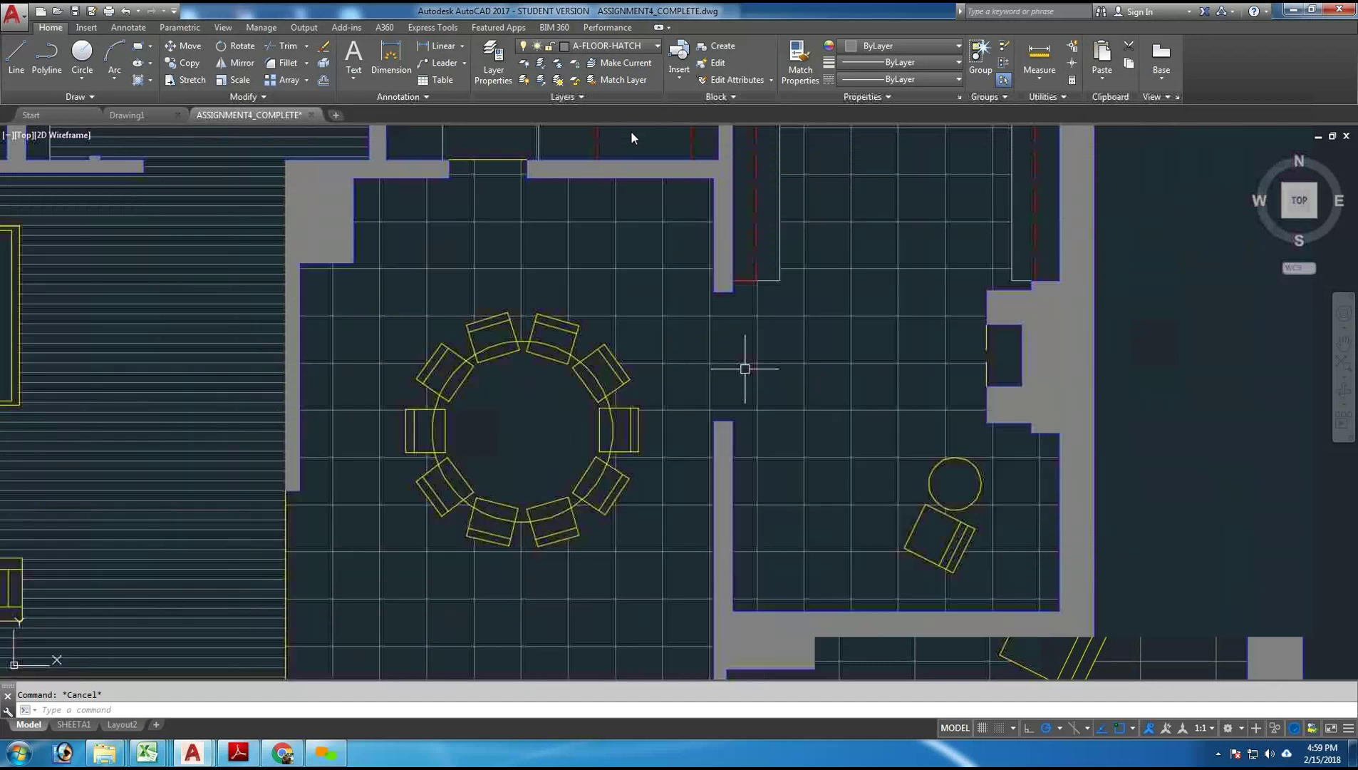
{"action": "scroll", "coordinate": [745, 368], "scroll_direction": "down", "scroll_amount": 3}
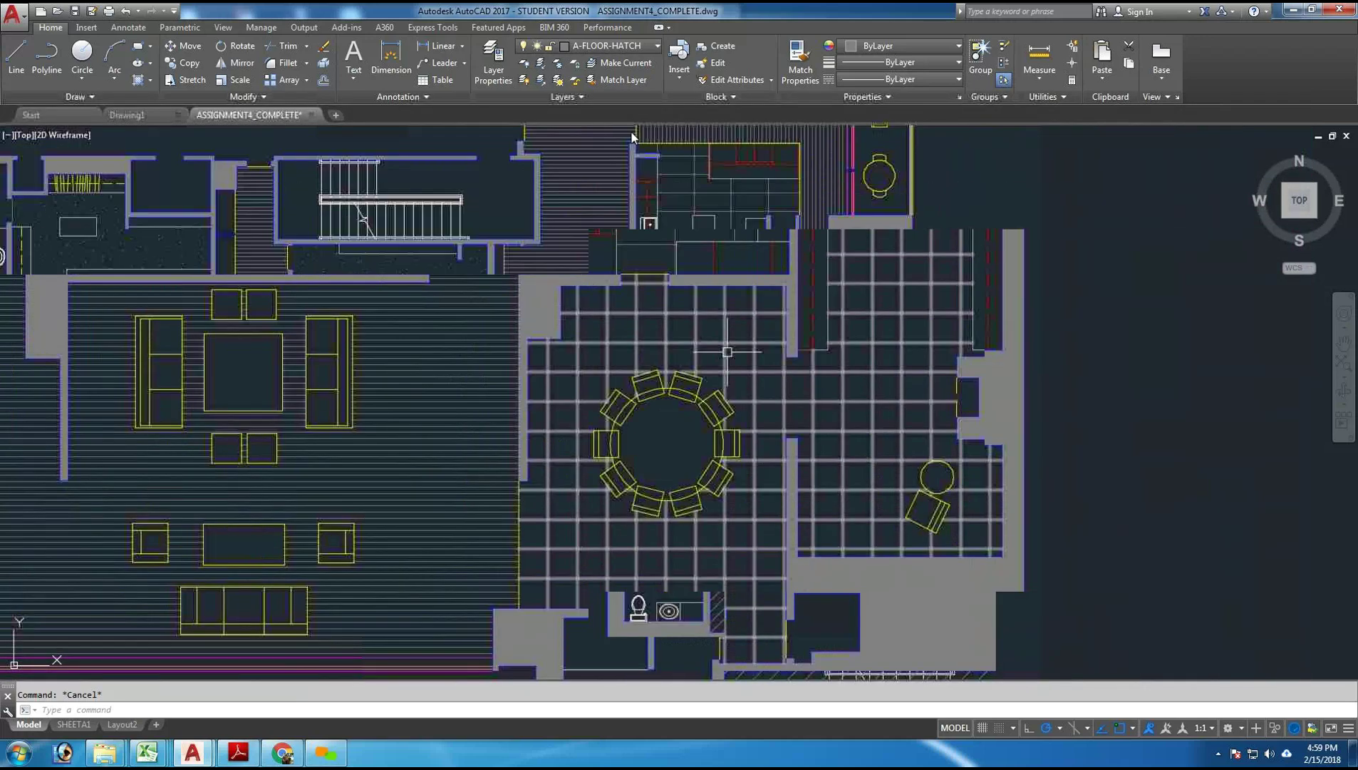
{"action": "scroll", "coordinate": [726, 351], "scroll_direction": "up", "scroll_amount": 2}
{"action": "scroll", "coordinate": [727, 378], "scroll_direction": "down", "scroll_amount": 3}
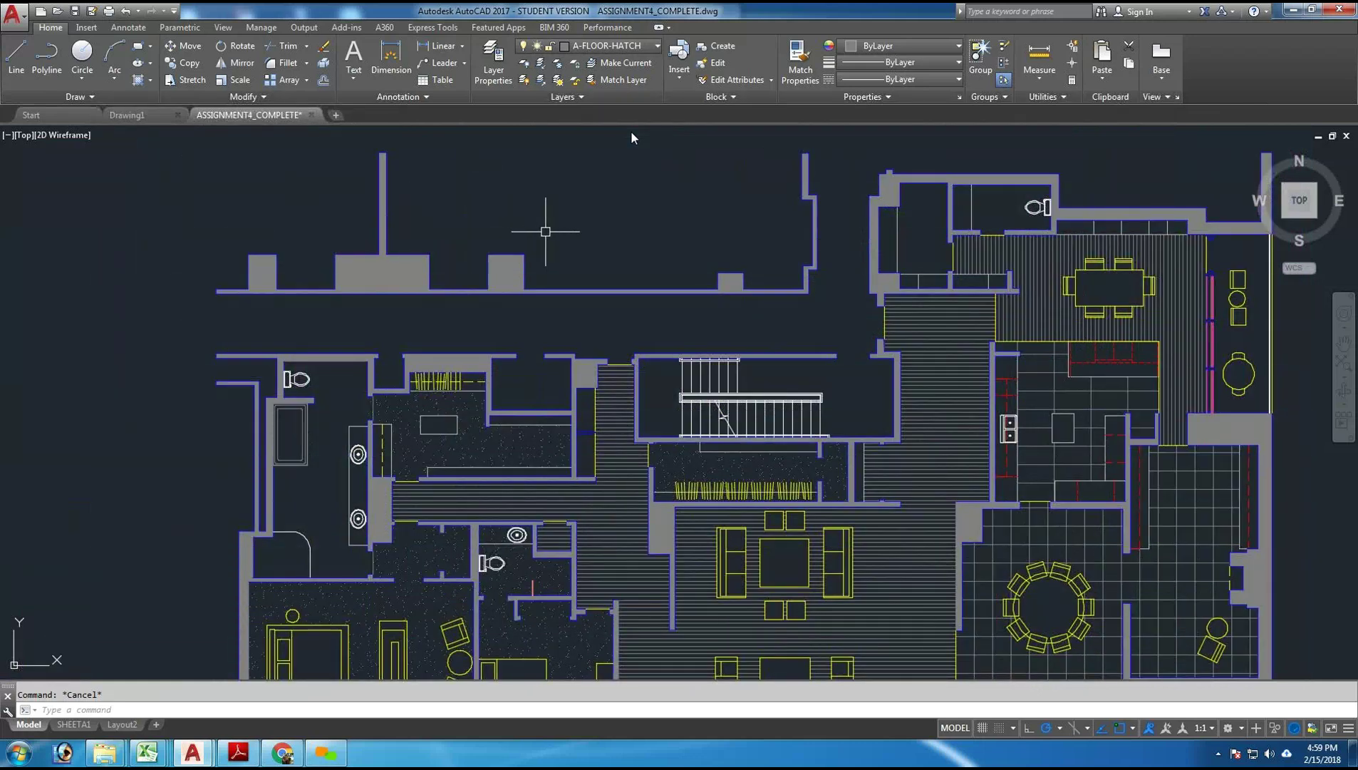
- Pan and zoom to center the empty area above the plan's top wall
{"action": "middle_click_drag", "start_coordinate": [583, 220], "coordinate": [596, 240]}
{"action": "scroll", "coordinate": [658, 228], "scroll_direction": "down", "scroll_amount": 3}
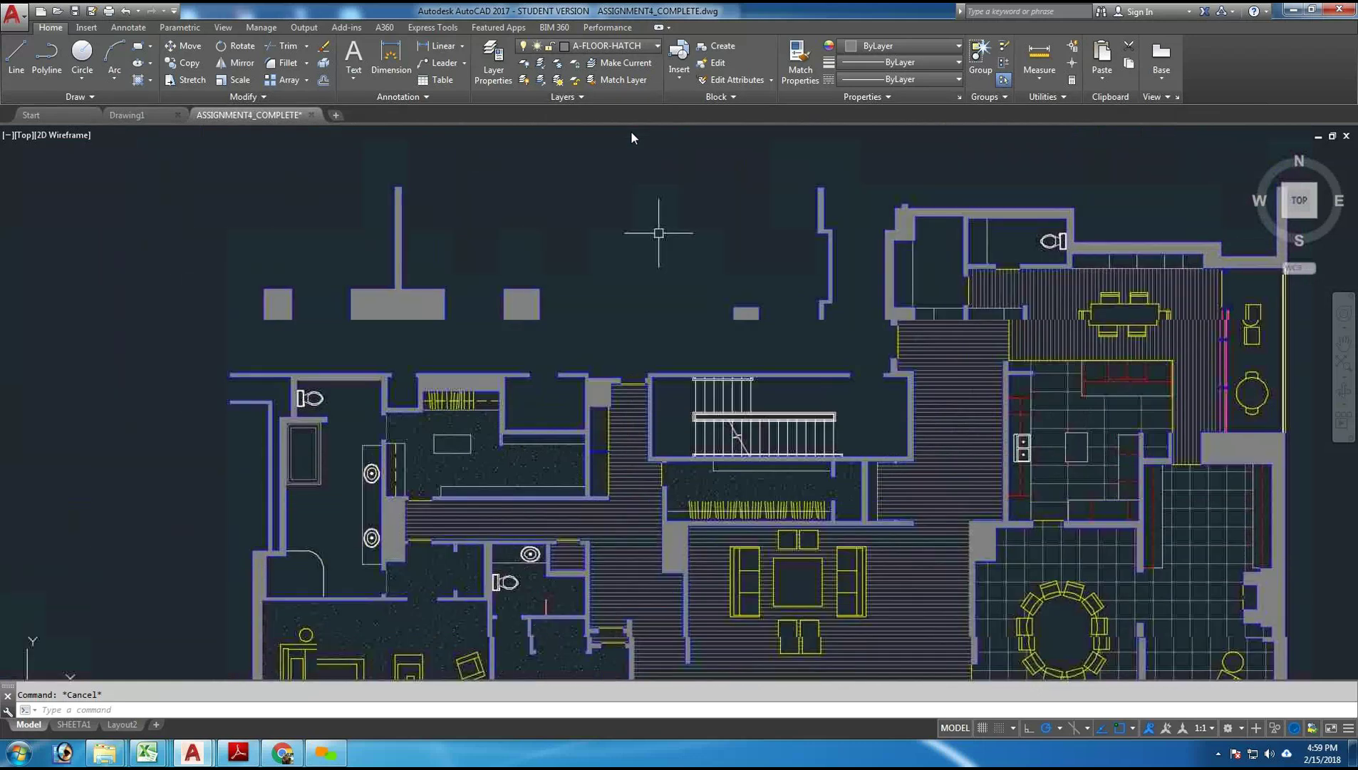
{"action": "scroll", "coordinate": [687, 211], "scroll_direction": "up", "scroll_amount": 4}
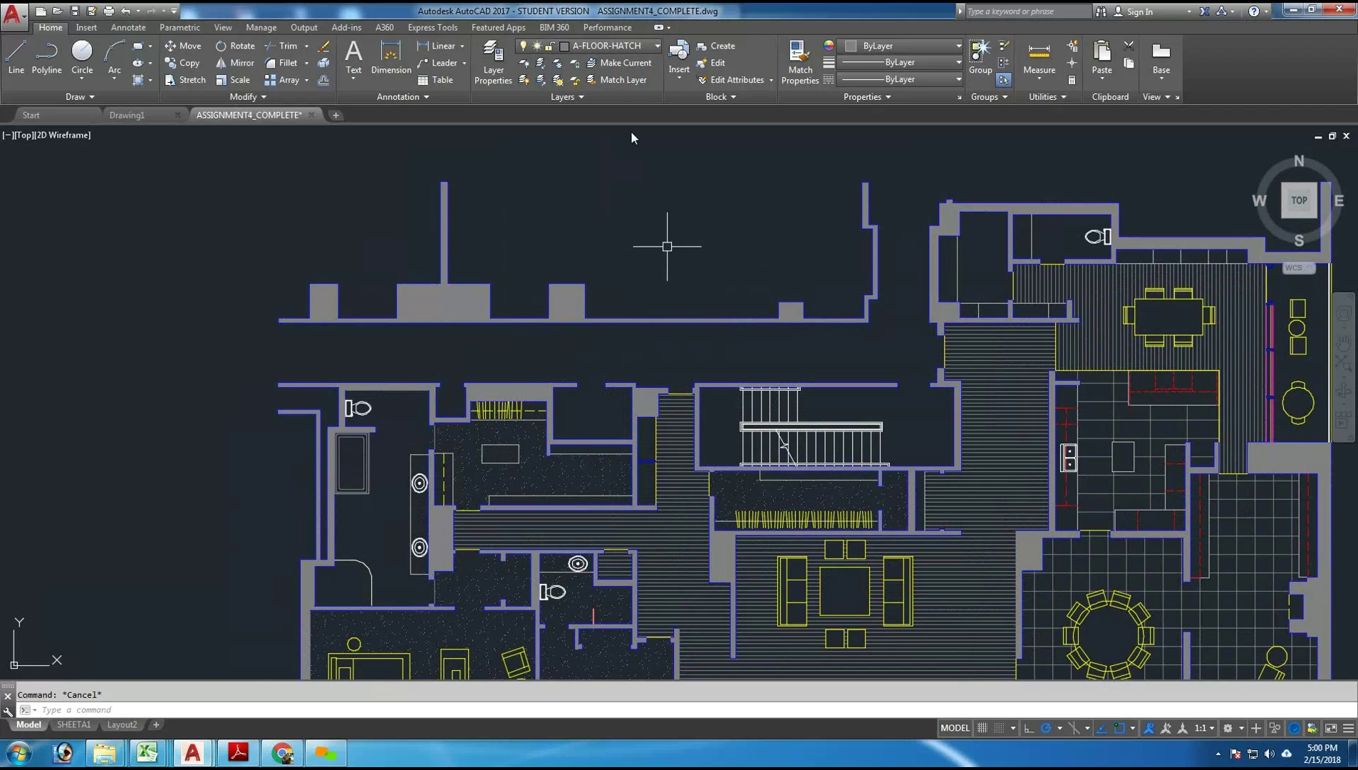
- Start a rectangle (REC) around the top not-in-contract area, placing its first corner
{"action": "type", "text": "rec"}
{"action": "key", "text": "Return"}
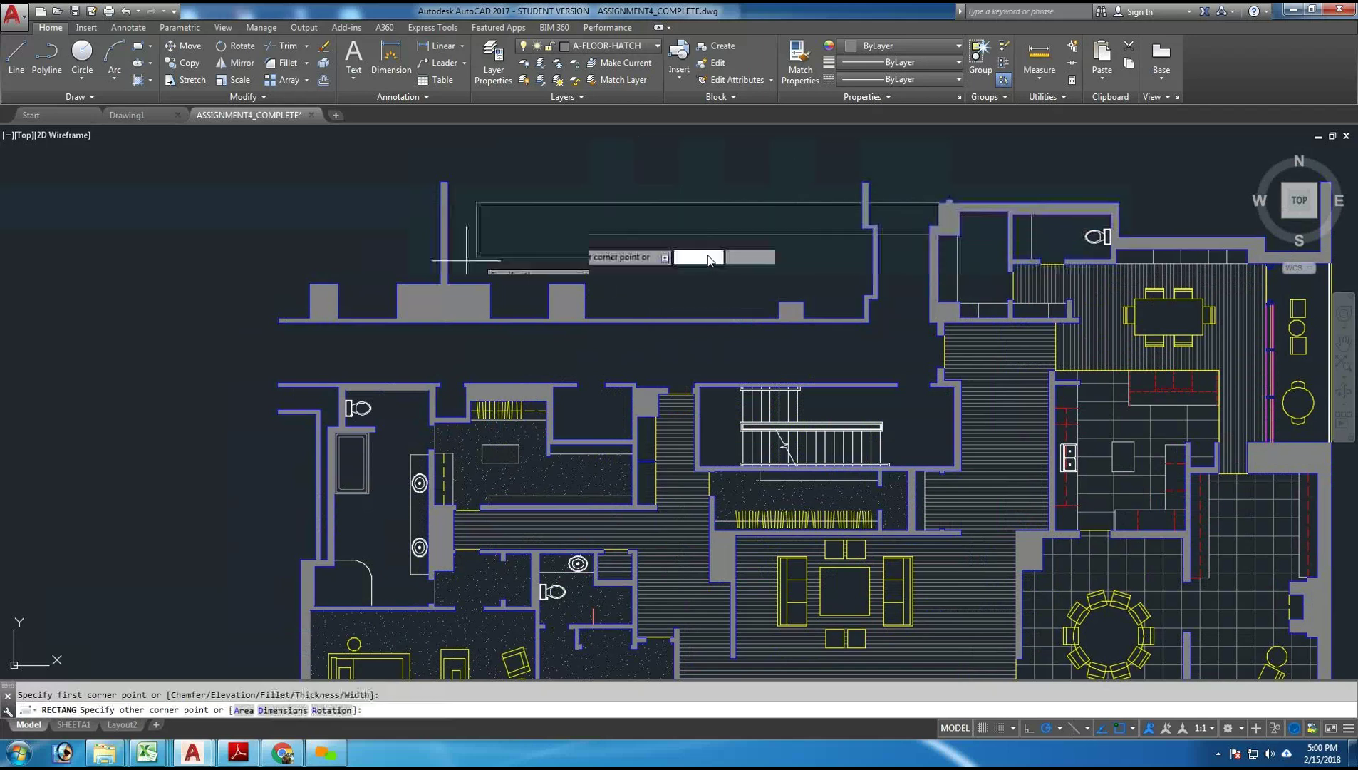
{"action": "left_click", "coordinate": [278, 384]}
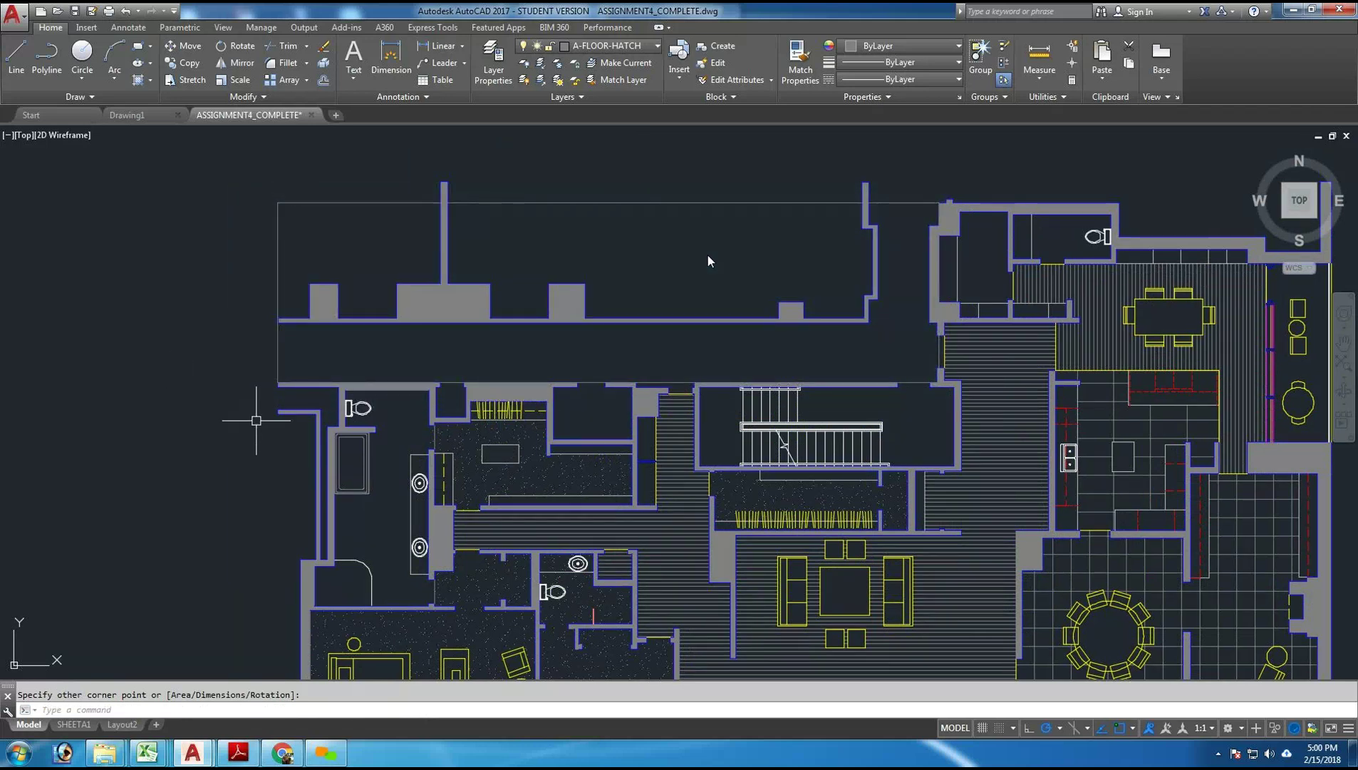
{"action": "scroll", "coordinate": [260, 415], "scroll_direction": "up", "scroll_amount": 4}
{"action": "mouse_move", "coordinate": [266, 416]}
{"action": "middle_mouse_down"}
{"action": "mouse_move", "coordinate": [156, 523]}
{"action": "mouse_move", "coordinate": [124, 503]}
{"action": "middle_mouse_up"}
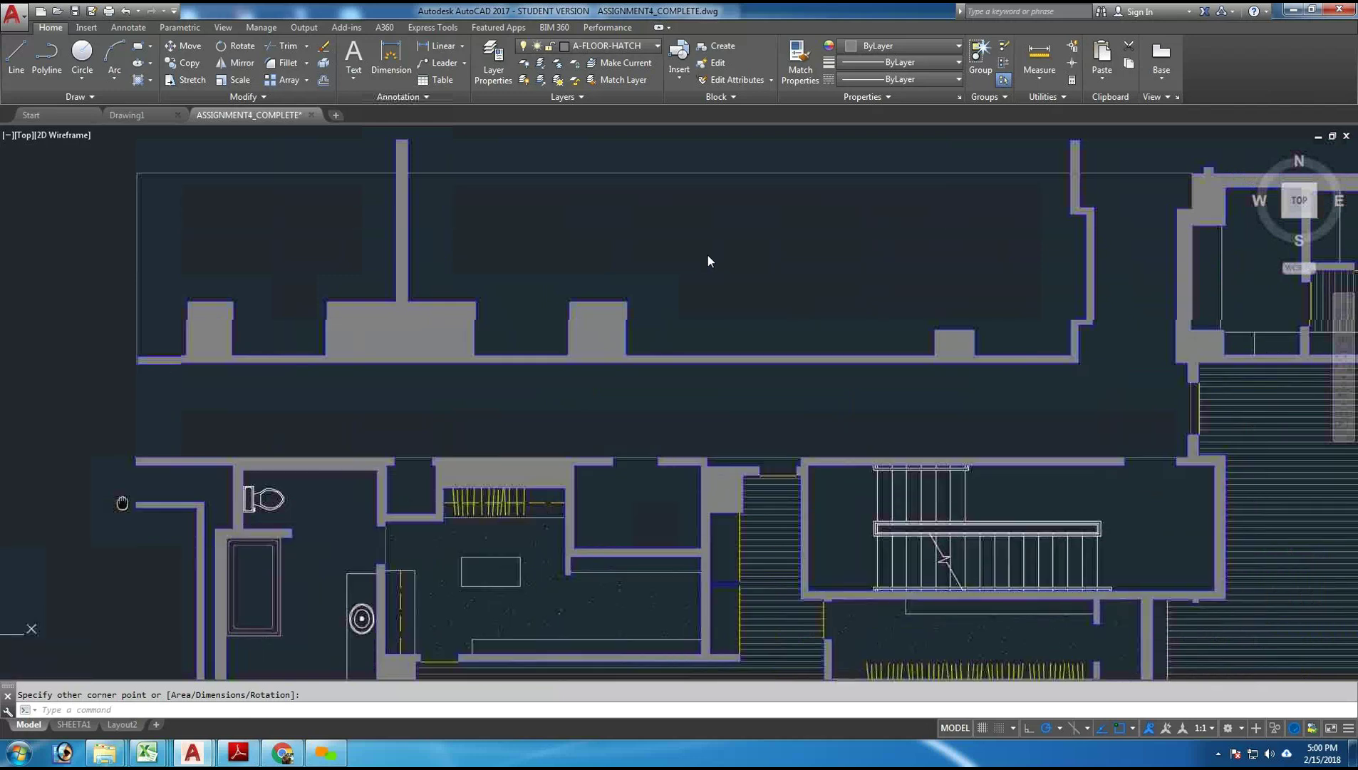
{"action": "middle_click_drag", "start_coordinate": [770, 233], "coordinate": [738, 280]}
{"action": "scroll", "coordinate": [731, 236], "scroll_direction": "down", "scroll_amount": 6}
{"action": "scroll", "coordinate": [759, 233], "scroll_direction": "up", "scroll_amount": 5}
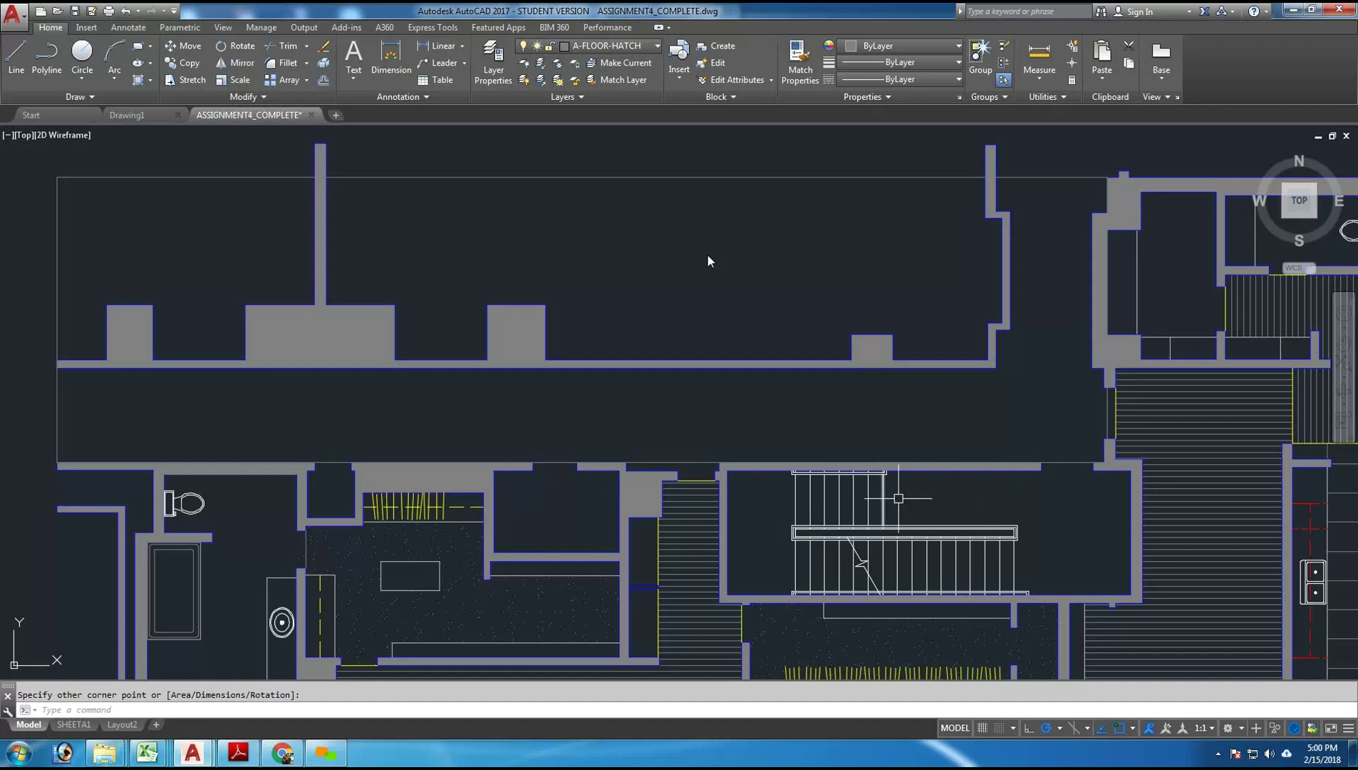
- Turn off the A-STAIR layer to hide the stairs, then check the upper rectangle
{"action": "left_click", "coordinate": [640, 48]}
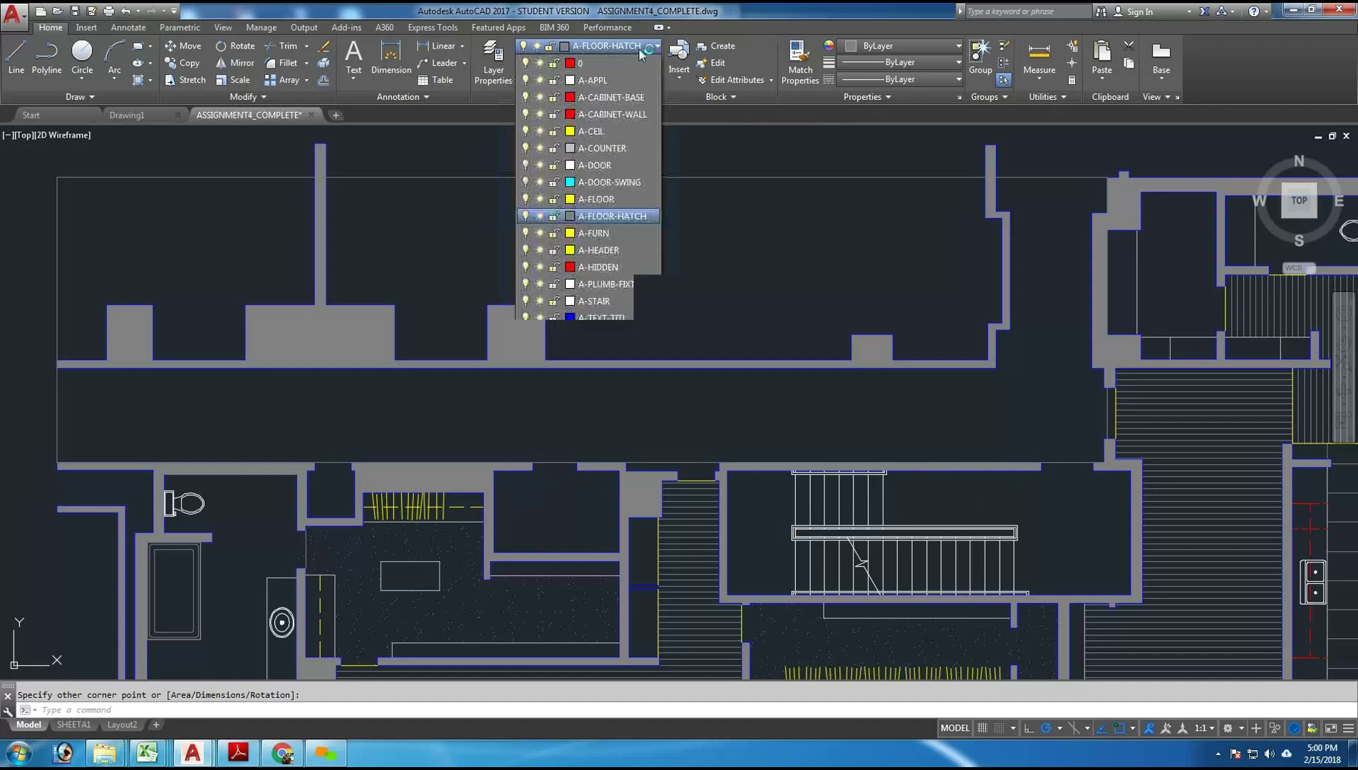
{"action": "left_click", "coordinate": [526, 300]}
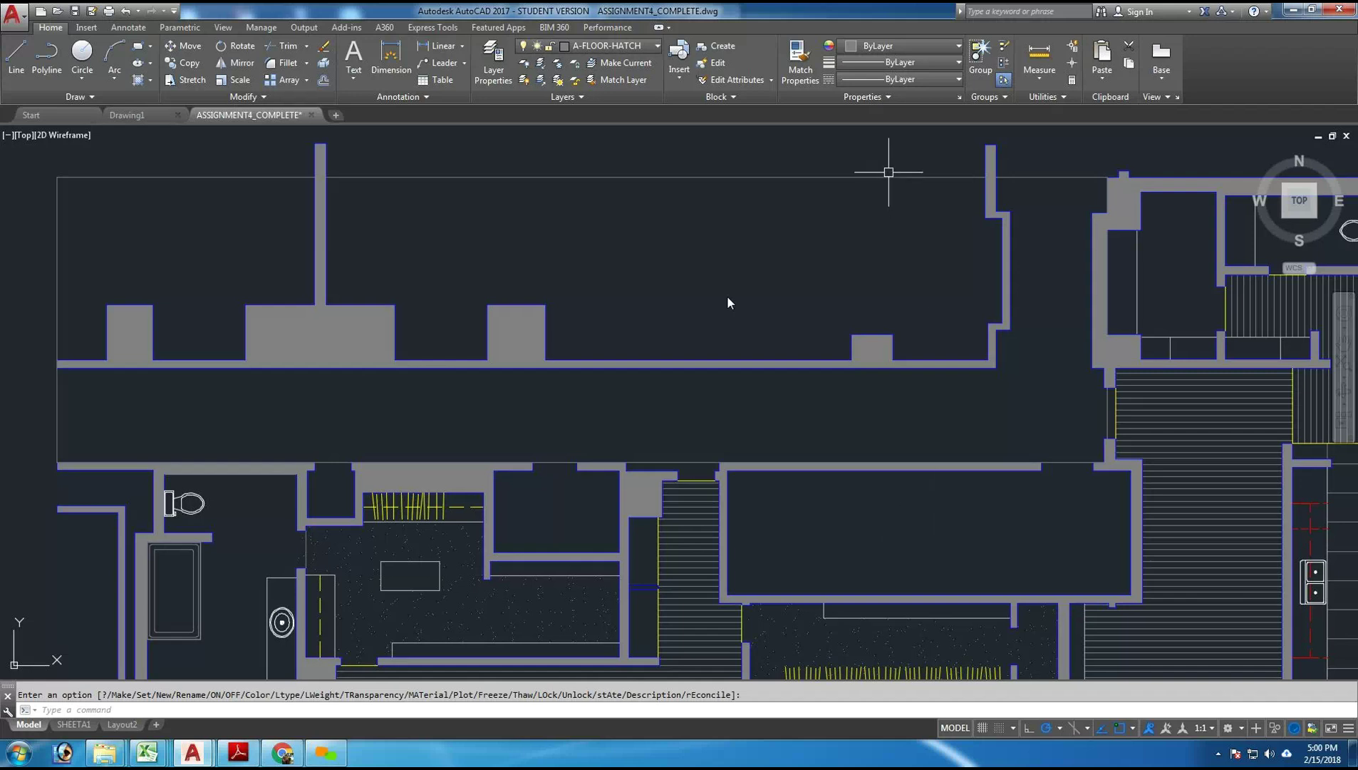
{"action": "key", "text": "Escape"}
{"action": "left_click", "coordinate": [884, 177]}
{"action": "key", "text": "Escape"}
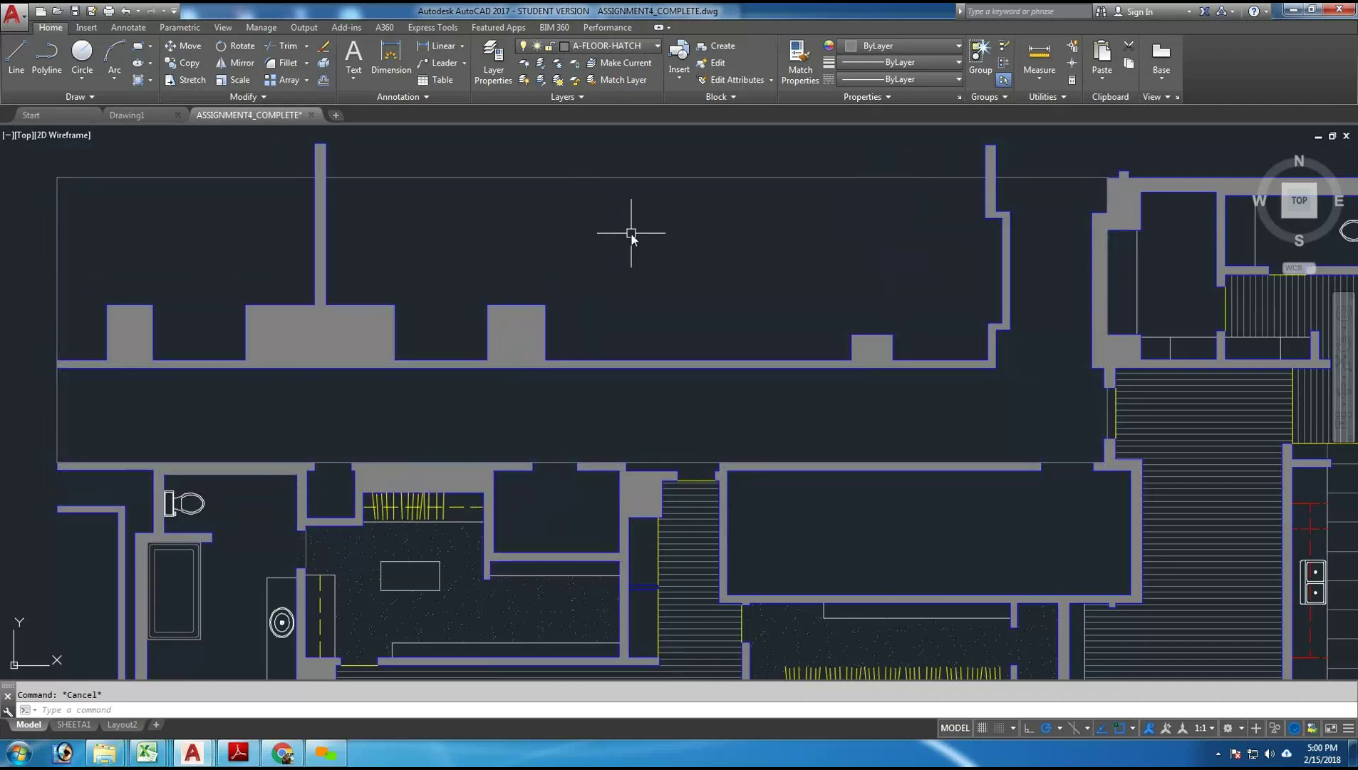
- Start a hatch with BH in pick-points mode and set line spacing to 12 (1'-0")
{"action": "type", "text": "bh"}
{"action": "key", "text": "Return"}
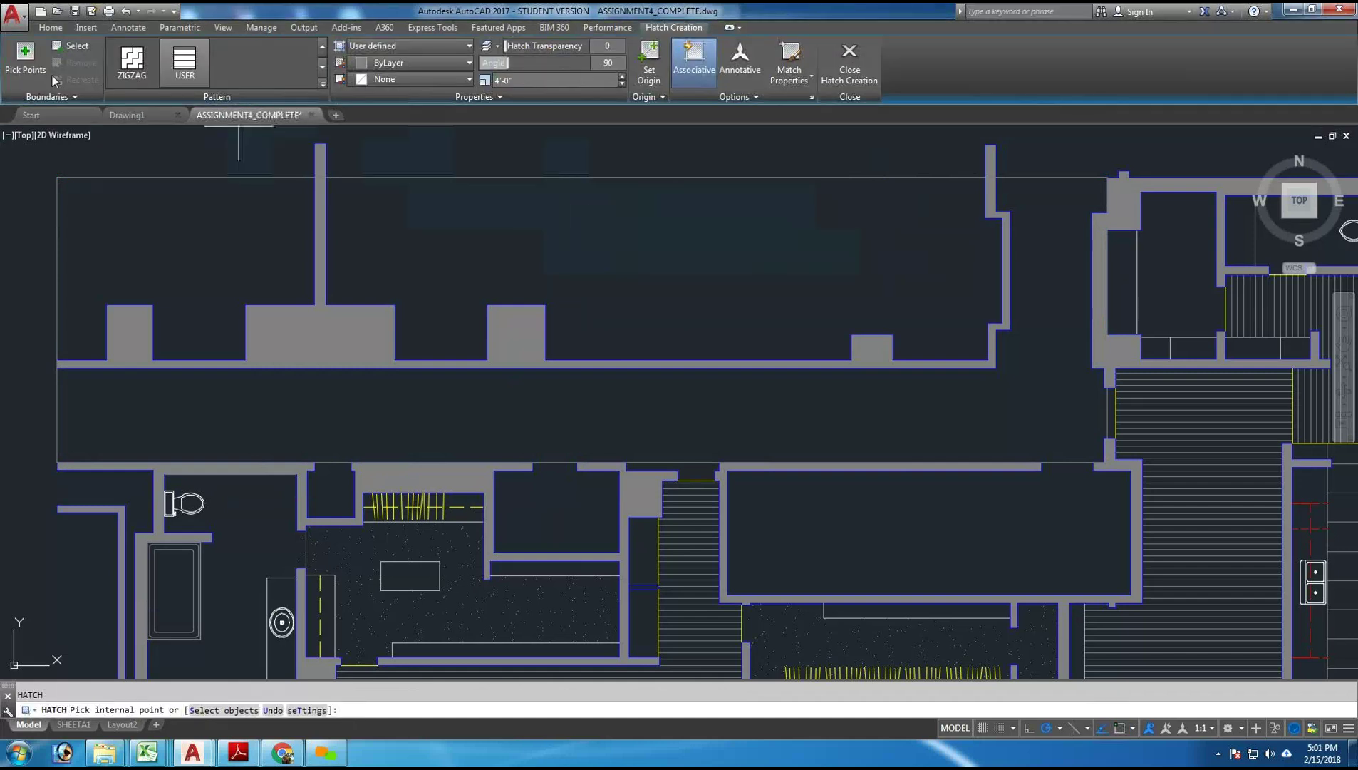
{"action": "left_click", "coordinate": [27, 71]}
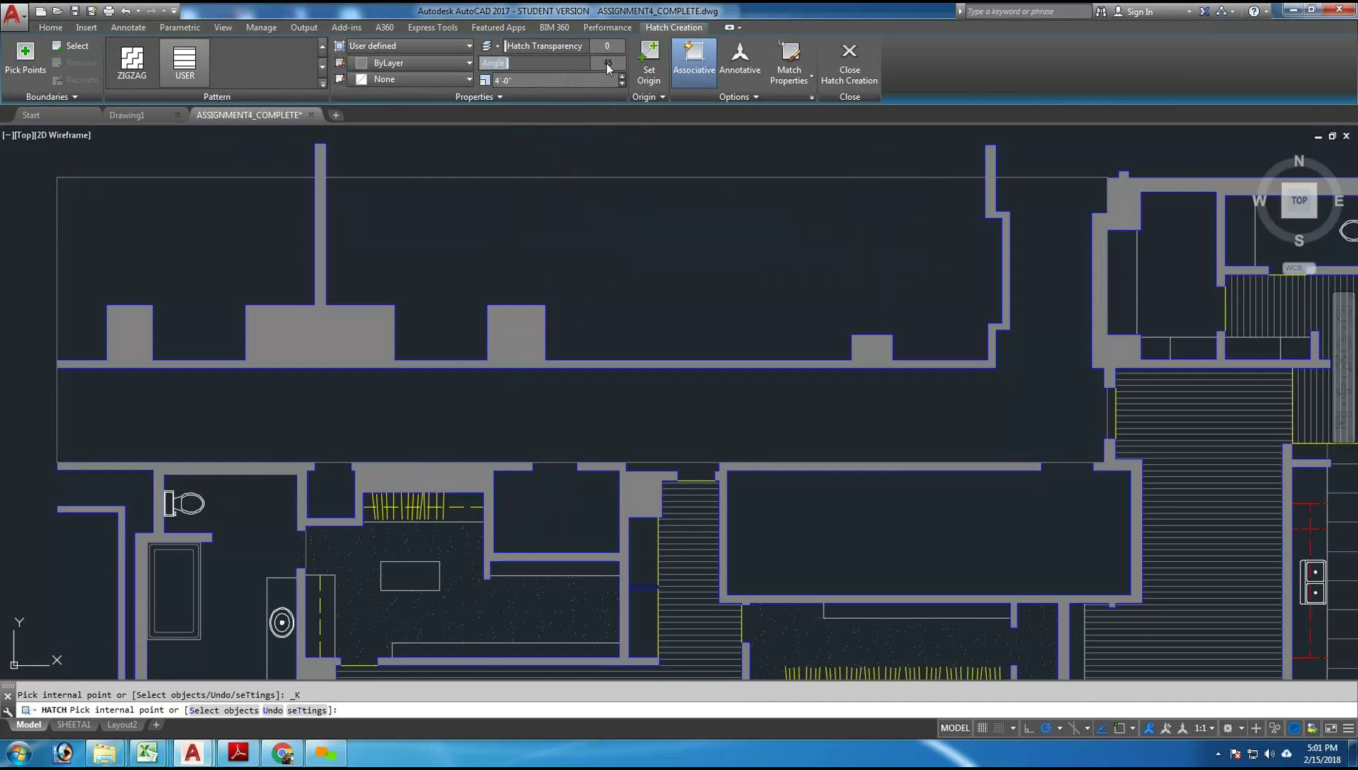
{"action": "left_click", "coordinate": [573, 83]}
{"action": "type", "text": "12"}
{"action": "key", "text": "Return"}
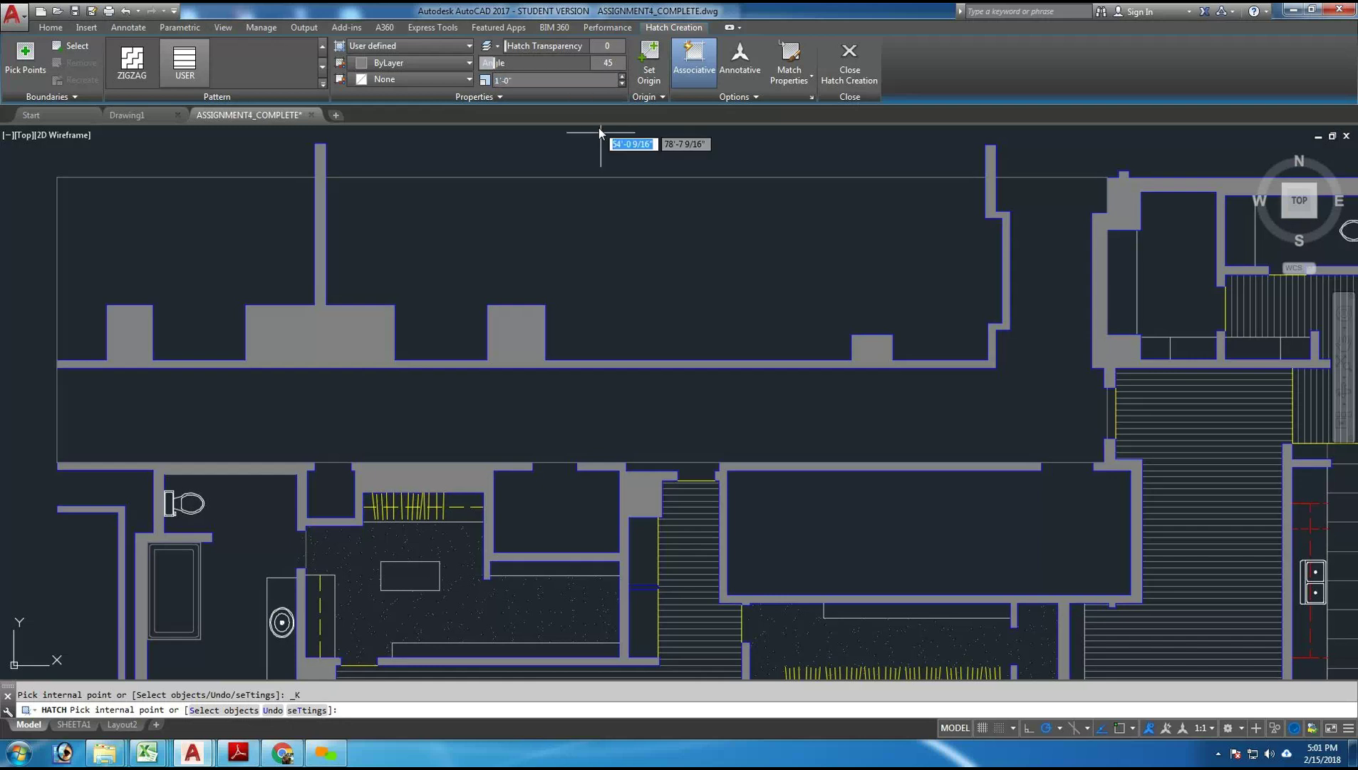
- Pick the large upper area and two small rooms below to receive the 45° line hatch
{"action": "left_click", "coordinate": [640, 250]}
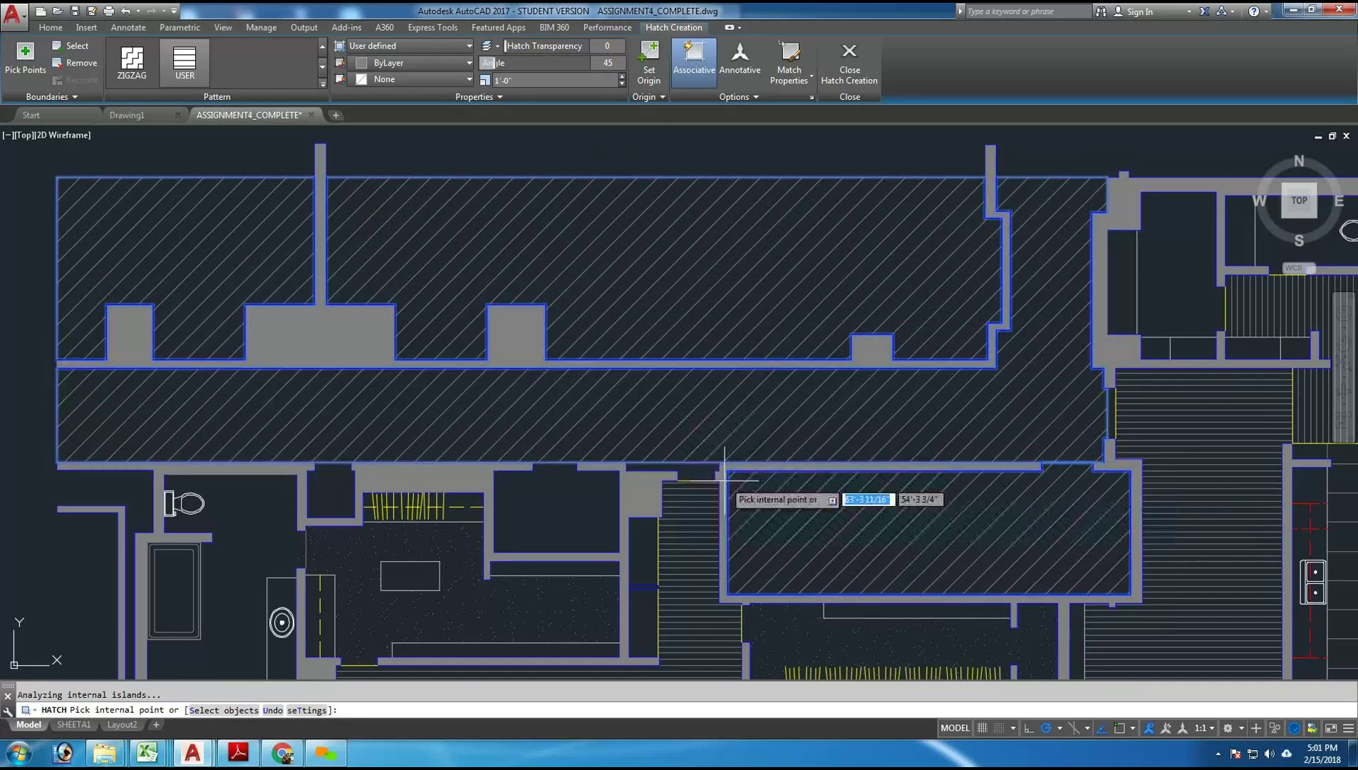
{"action": "left_click", "coordinate": [564, 501]}
{"action": "left_click", "coordinate": [341, 488]}
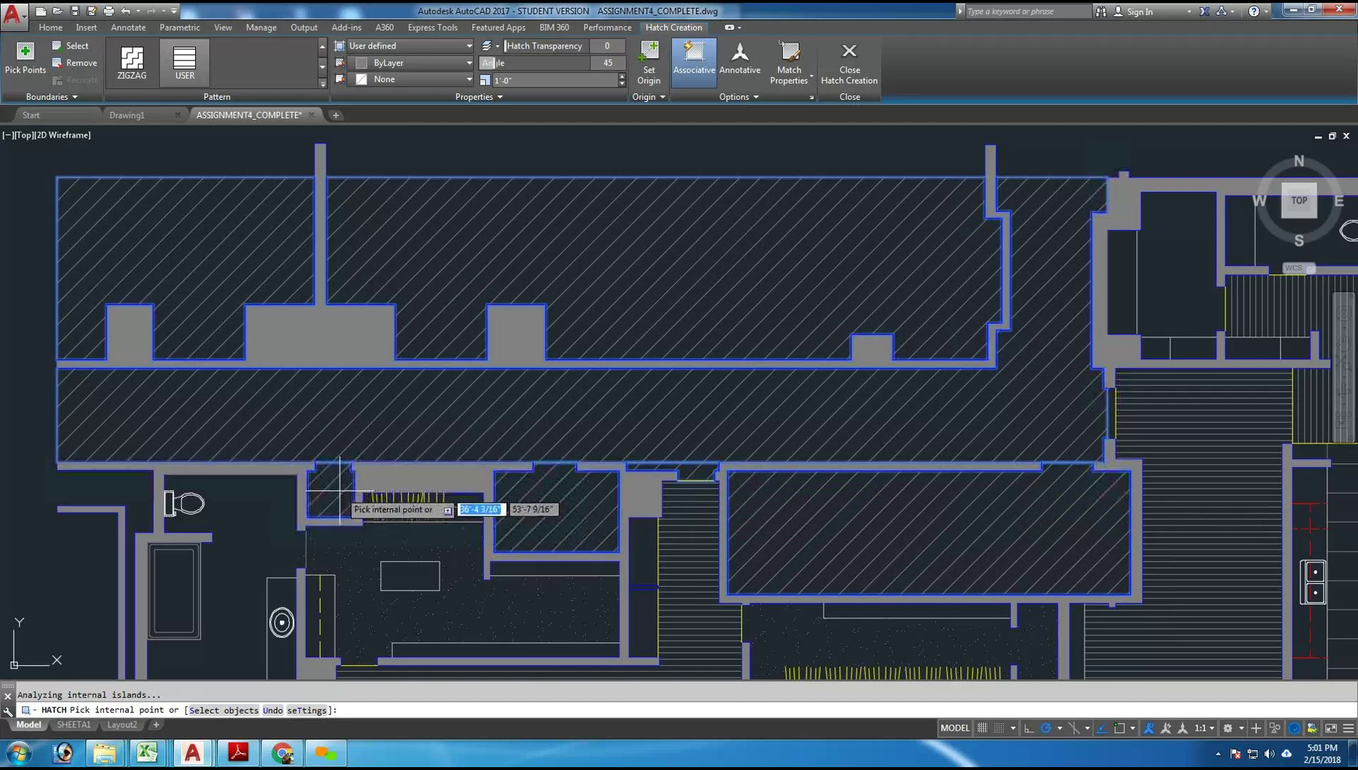
{"action": "left_click", "coordinate": [450, 301]}
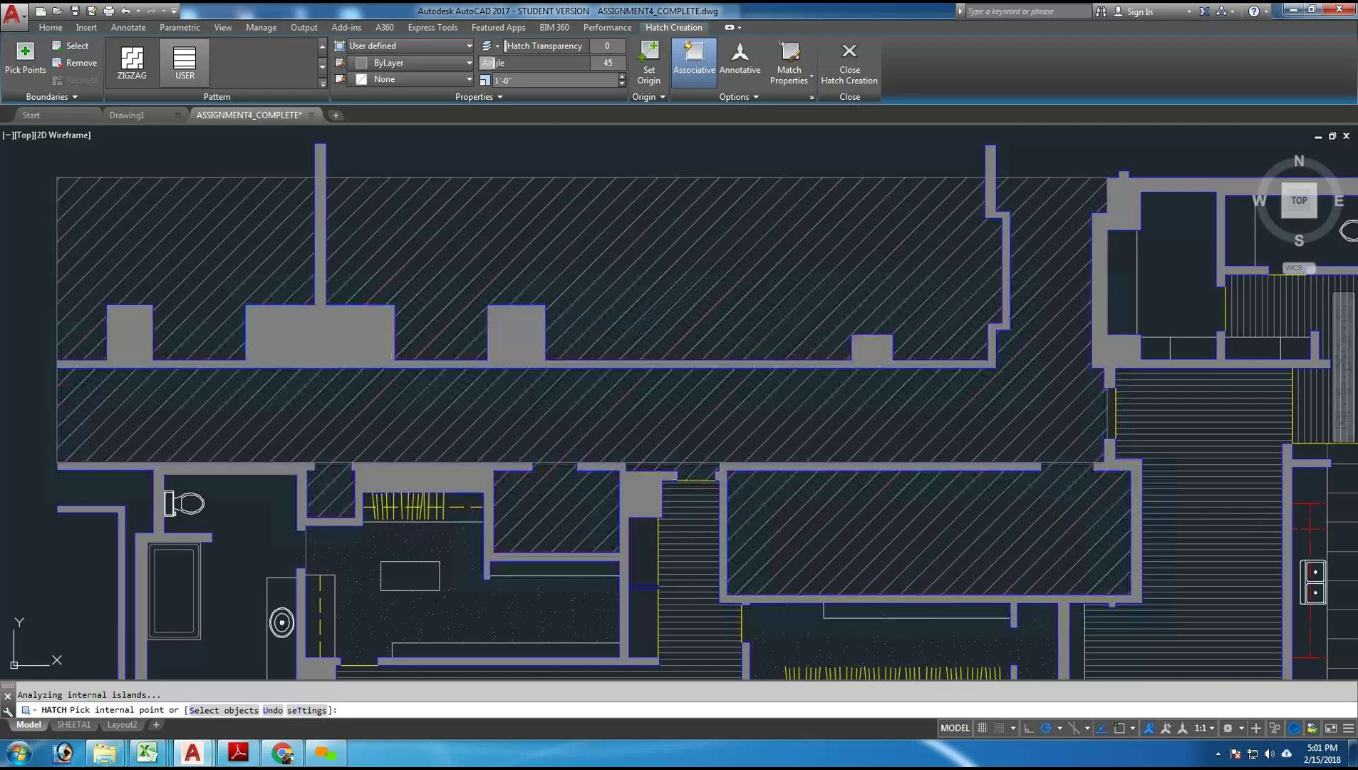
- Finish the line hatch and ERASE its leftover boundary outline
{"action": "key", "text": "Return"}
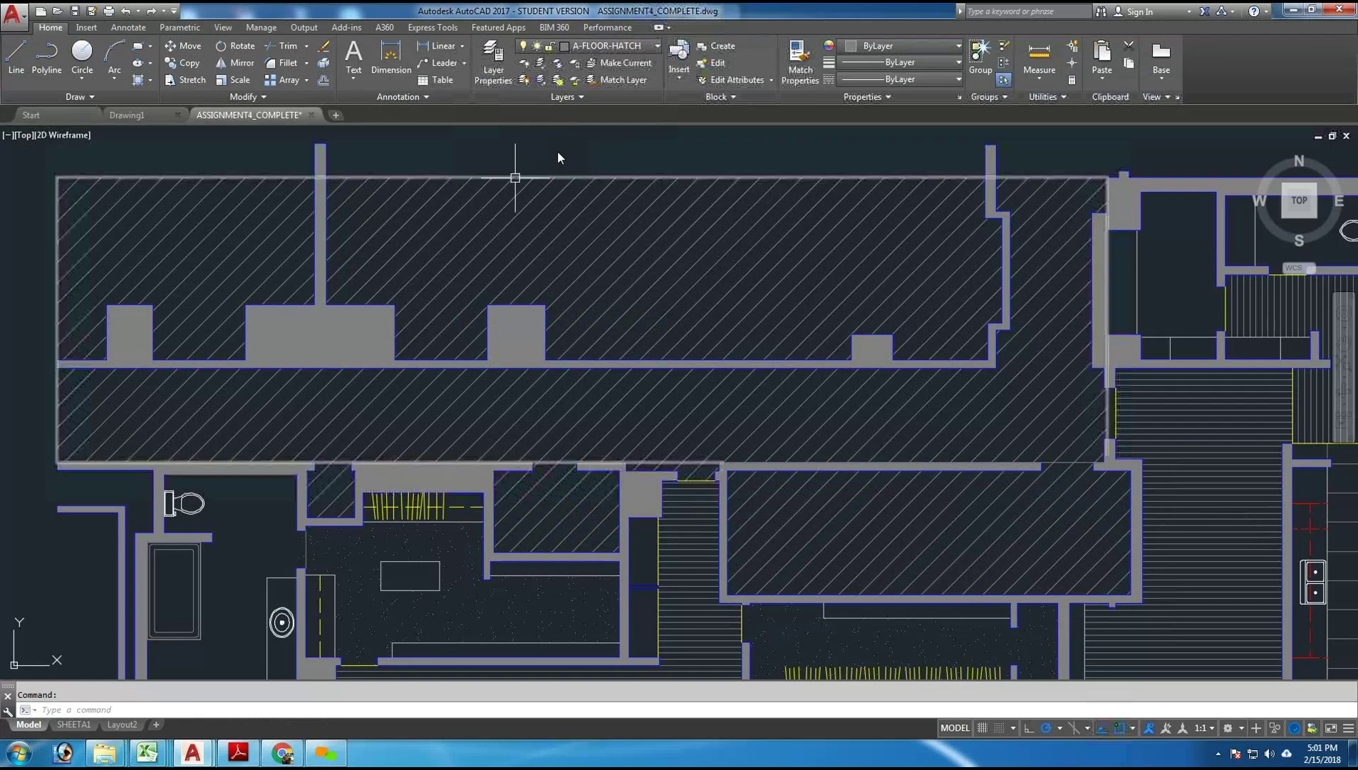
{"action": "key", "text": "Escape"}
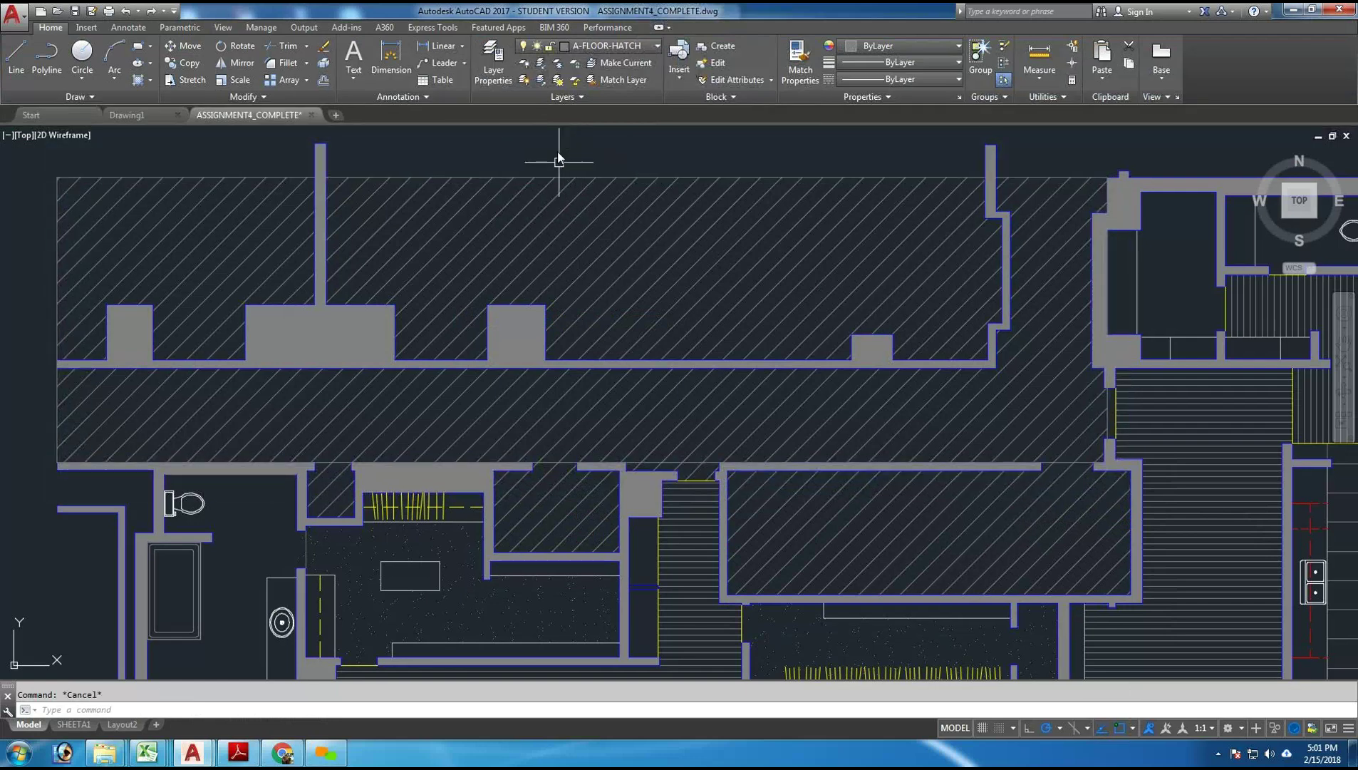
{"action": "type", "text": "e"}
{"action": "key", "text": "Return"}
{"action": "left_click", "coordinate": [565, 175]}
{"action": "key", "text": "Return"}
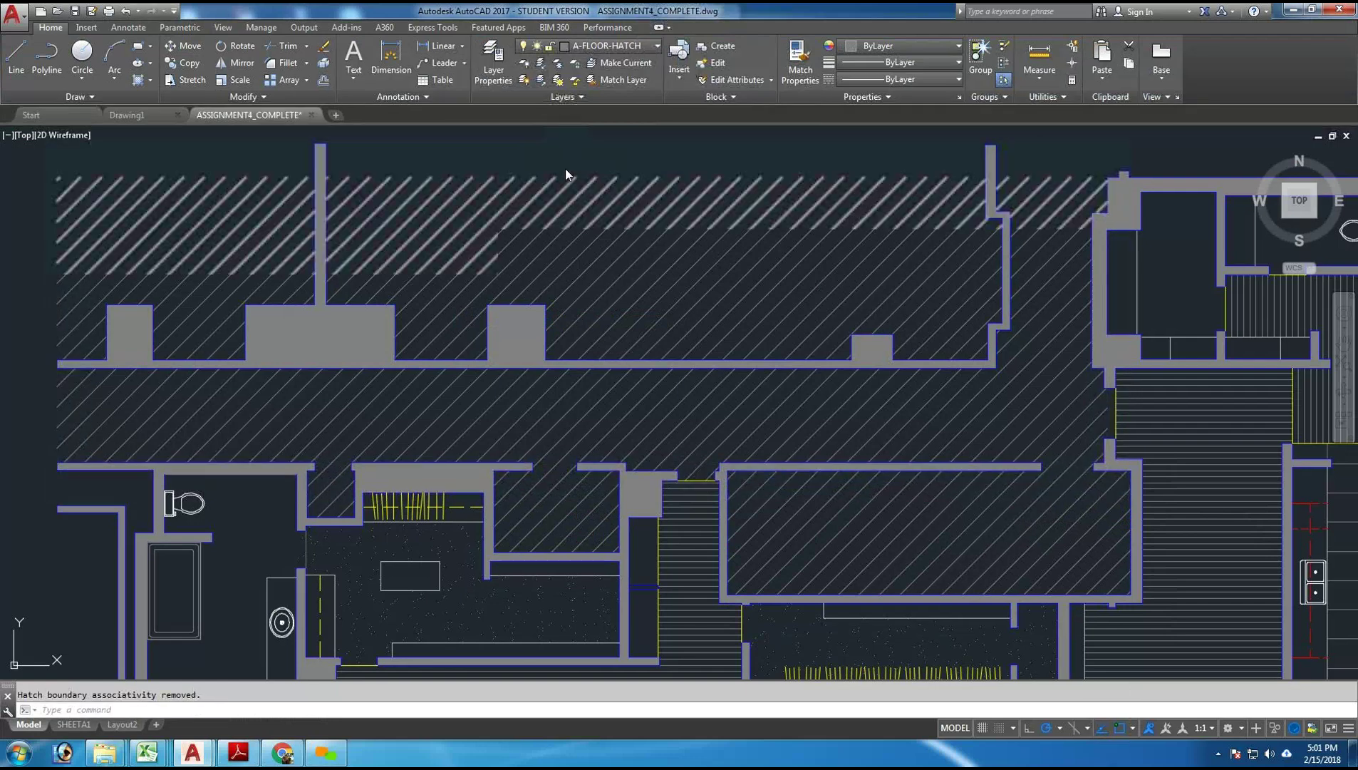
- Select the 45° line hatch to confirm it remains, then clear the selection
{"action": "scroll", "coordinate": [231, 515], "scroll_direction": "up", "scroll_amount": 2}
{"action": "scroll", "coordinate": [333, 490], "scroll_direction": "down", "scroll_amount": 2}
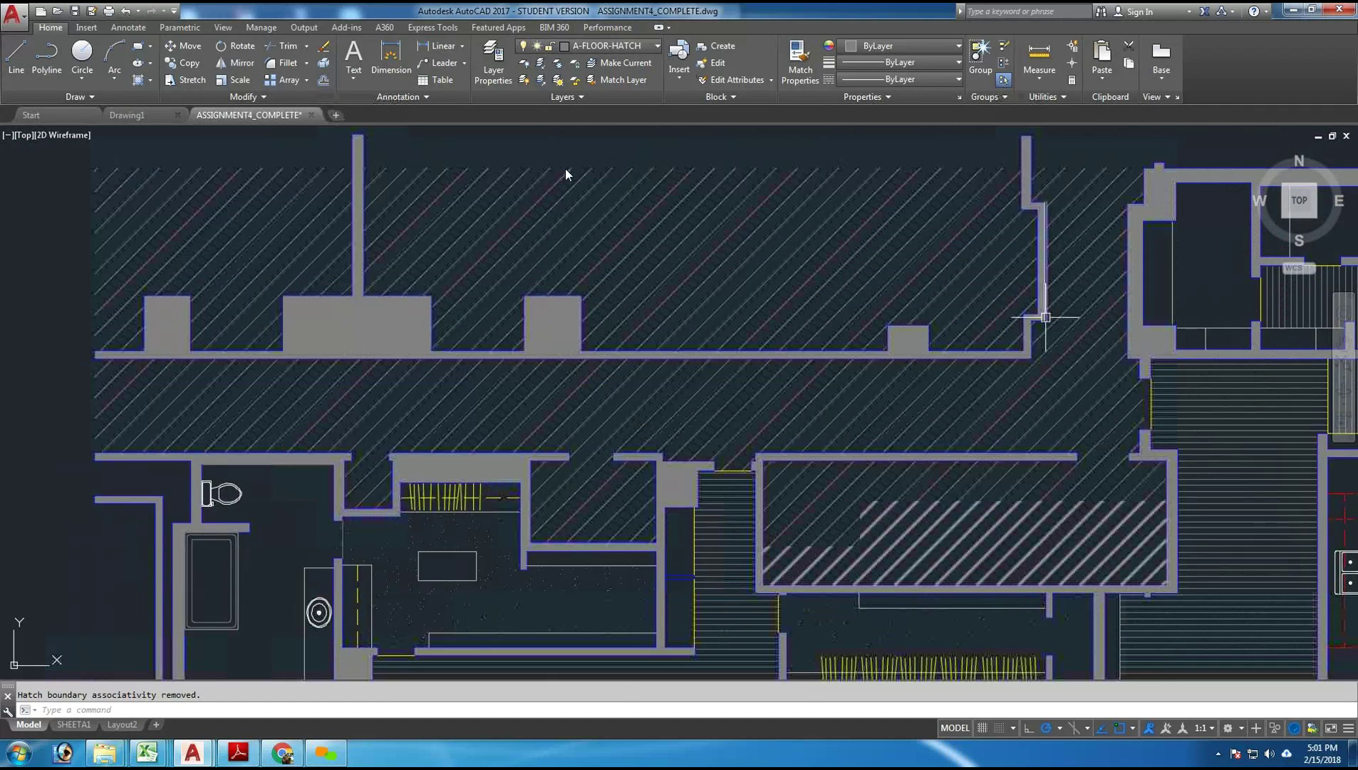
{"action": "left_click", "coordinate": [745, 178]}
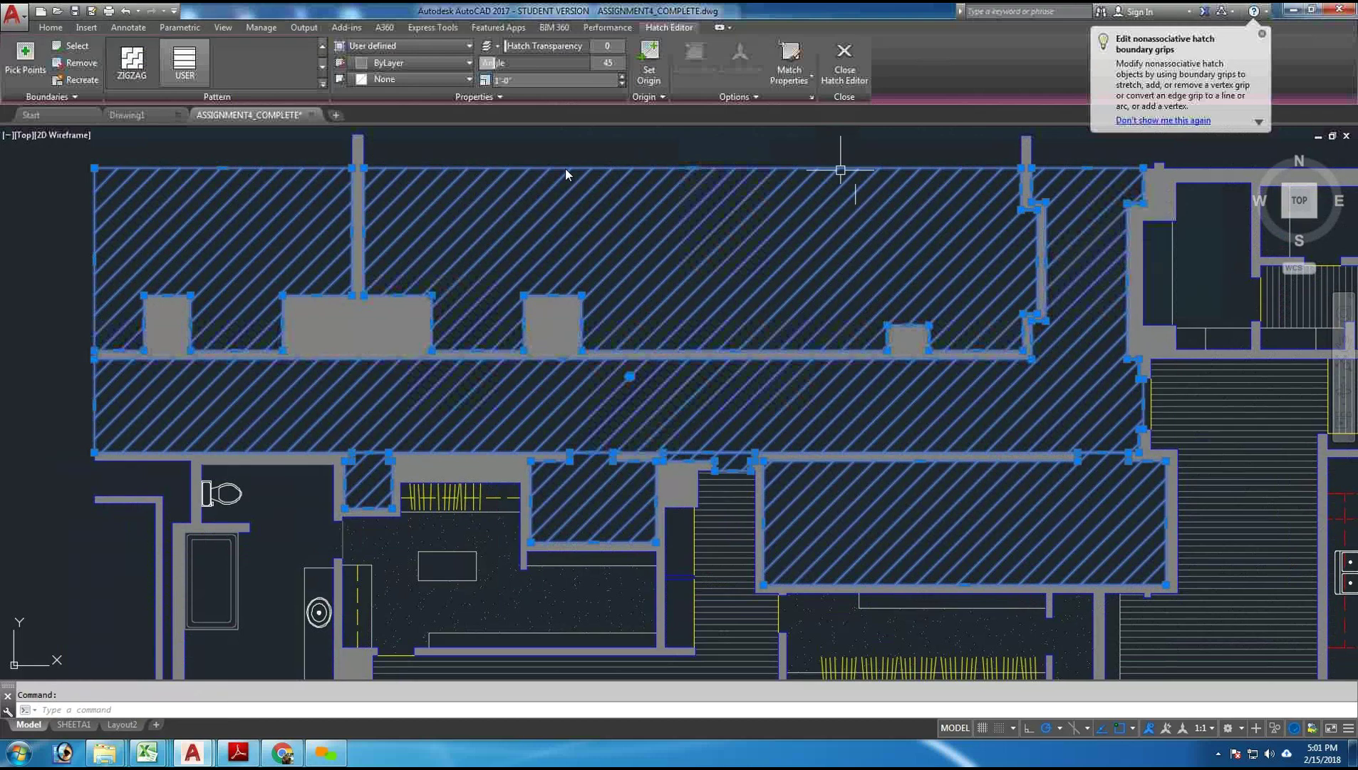
{"action": "key", "text": "Escape"}
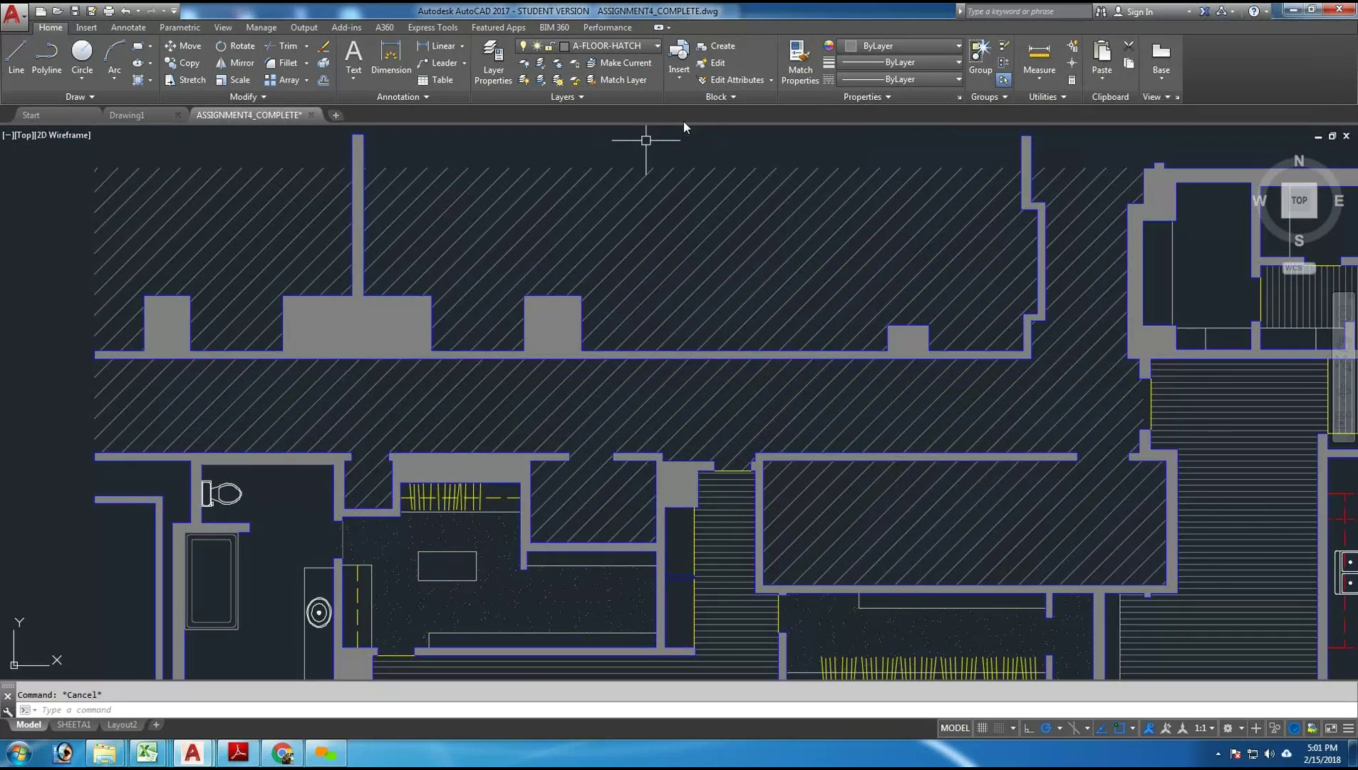
- Turn on the A-DOOR, A-DOOR-SWING and A-STAIR layers, then zoom out
{"action": "left_click", "coordinate": [653, 47]}
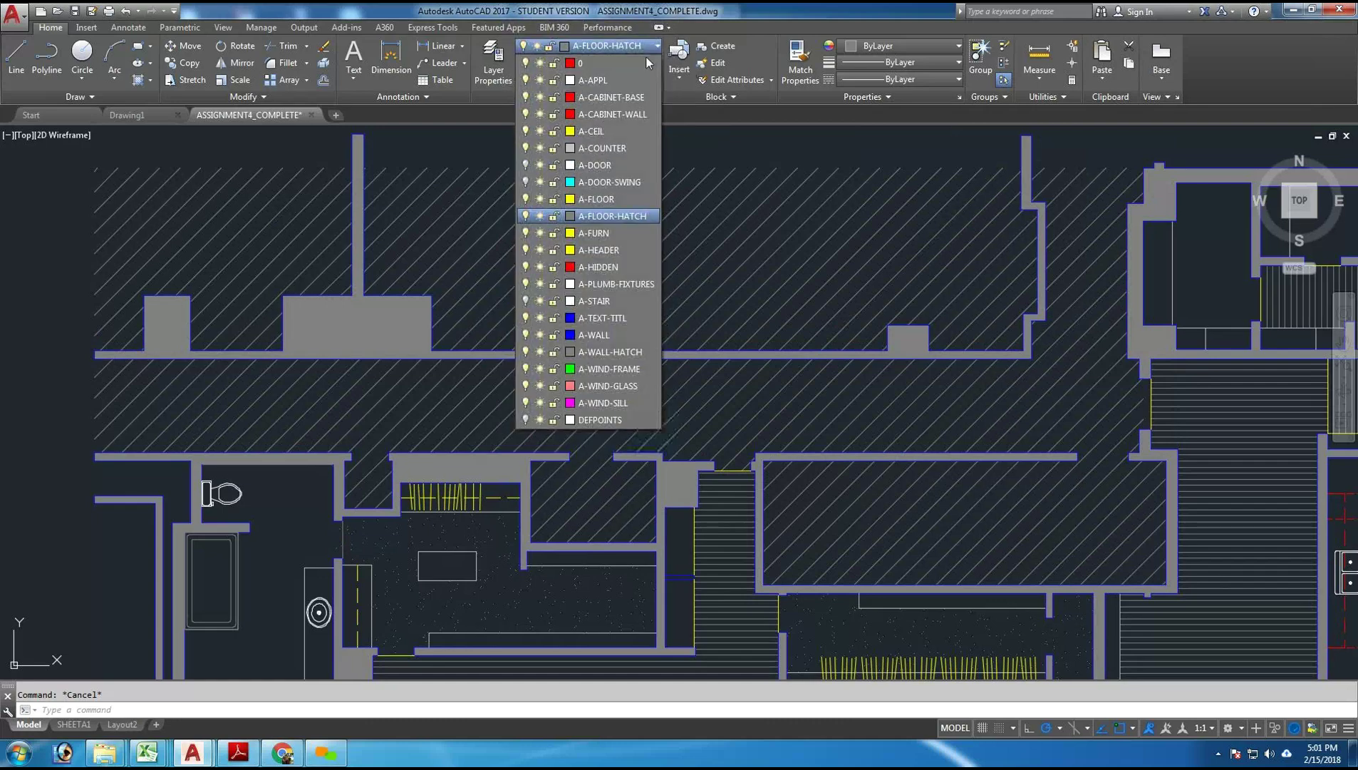
{"action": "left_click", "coordinate": [539, 184]}
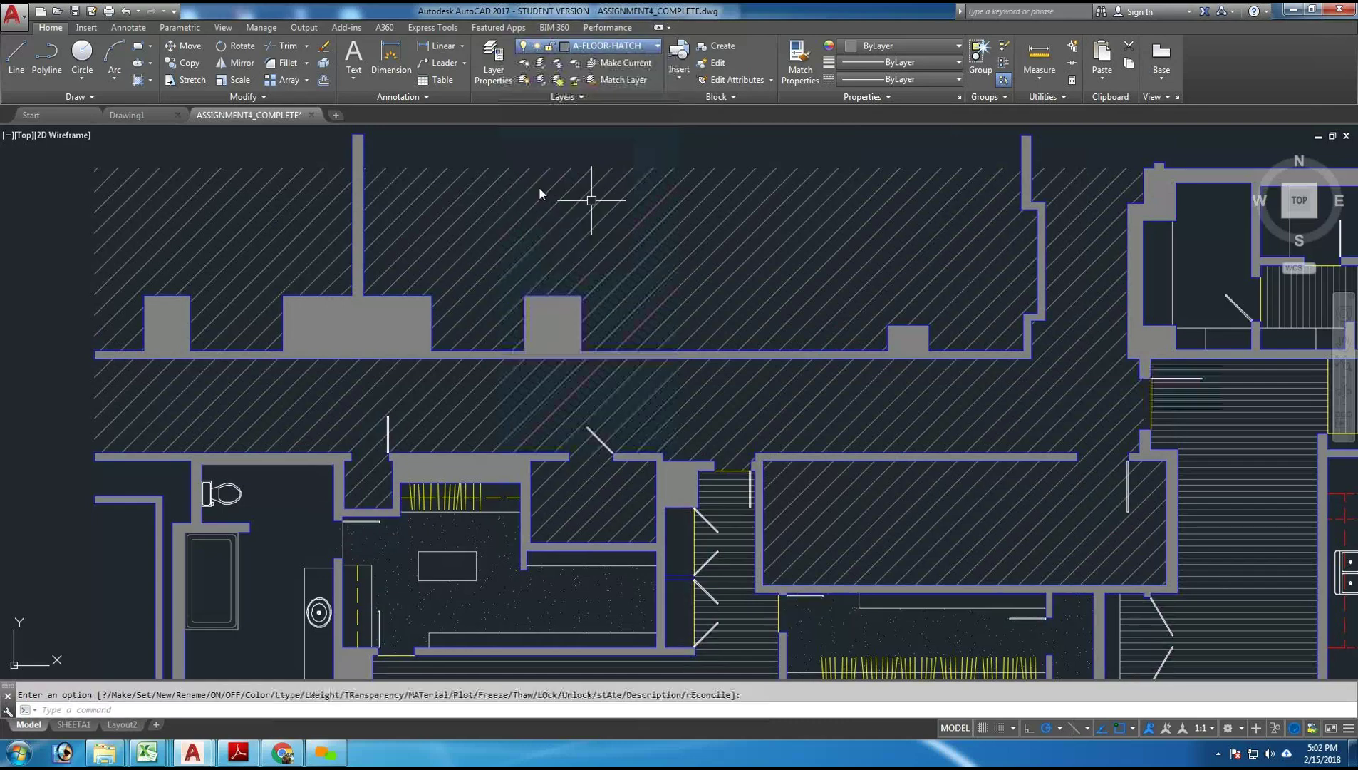
{"action": "left_click", "coordinate": [634, 48]}
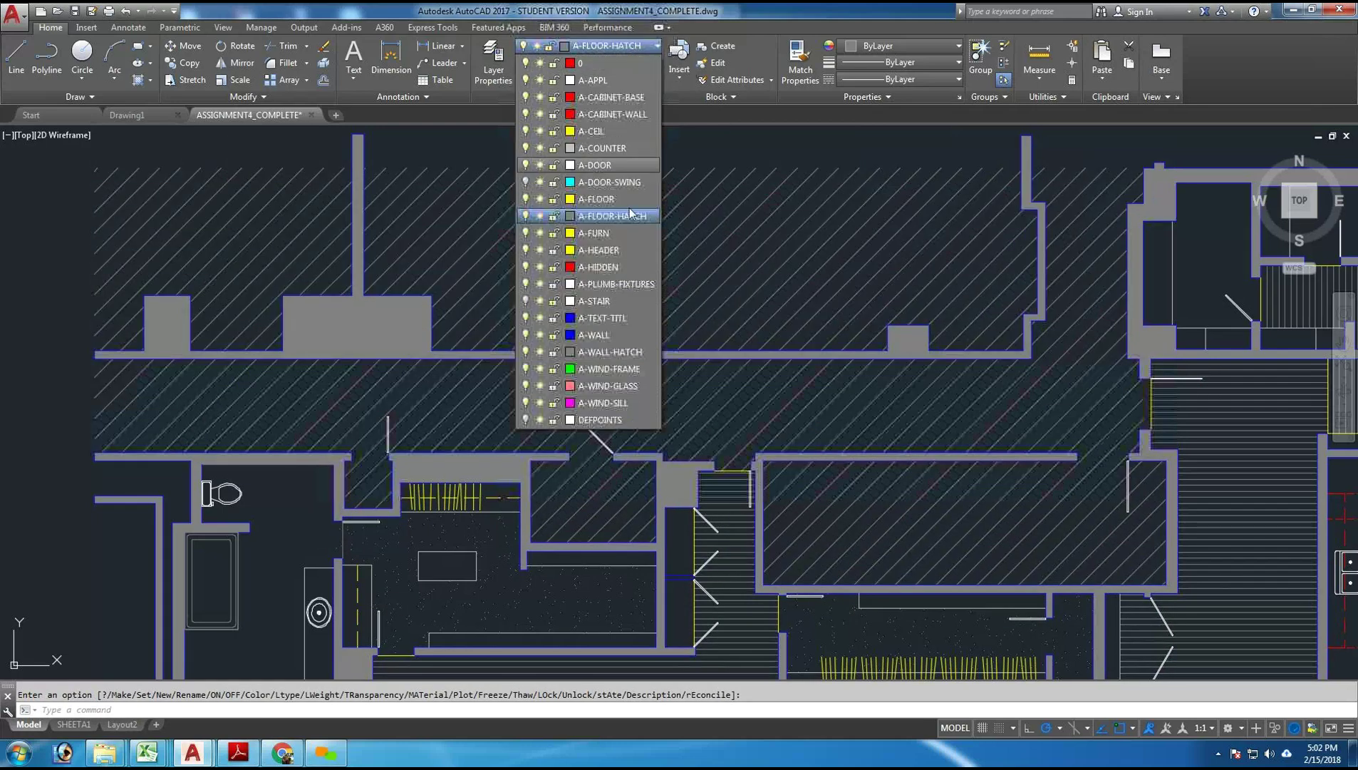
{"action": "left_click", "coordinate": [526, 182]}
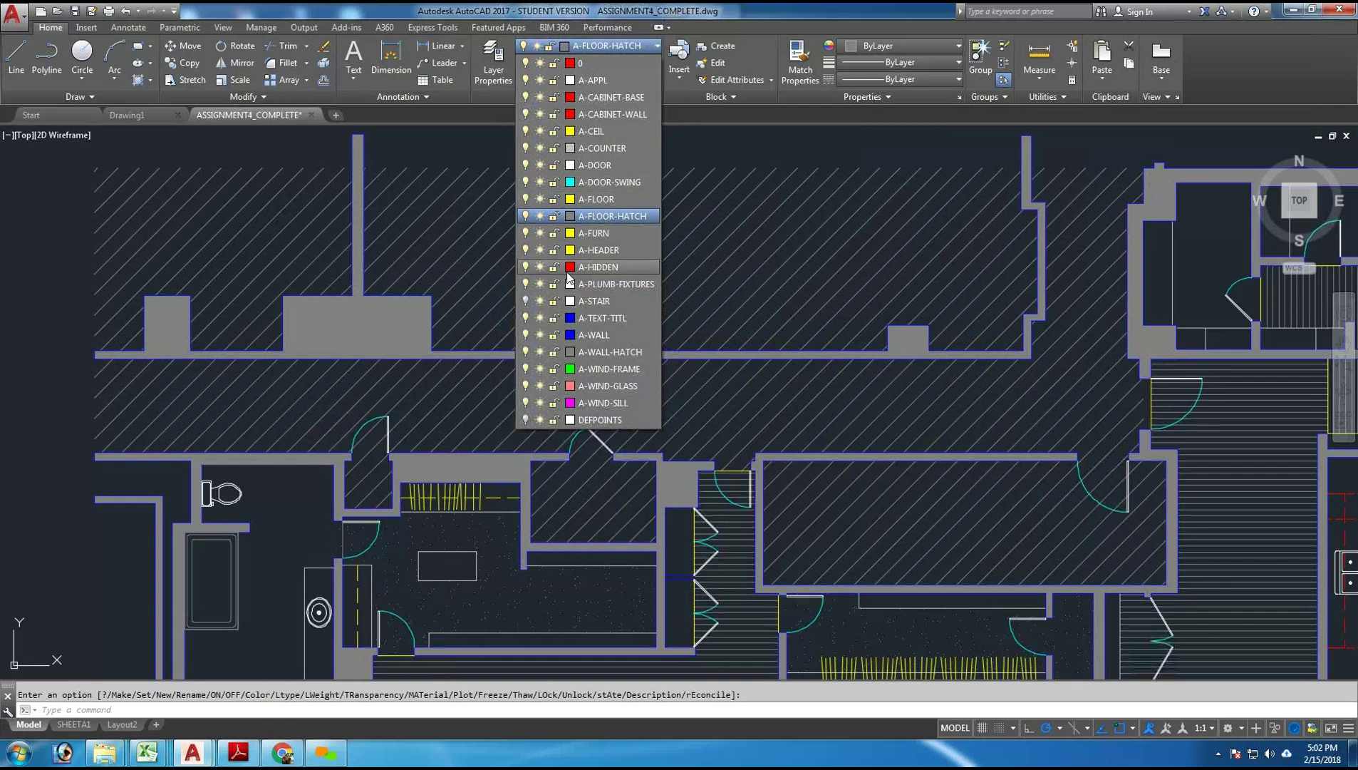
{"action": "left_click", "coordinate": [526, 301]}
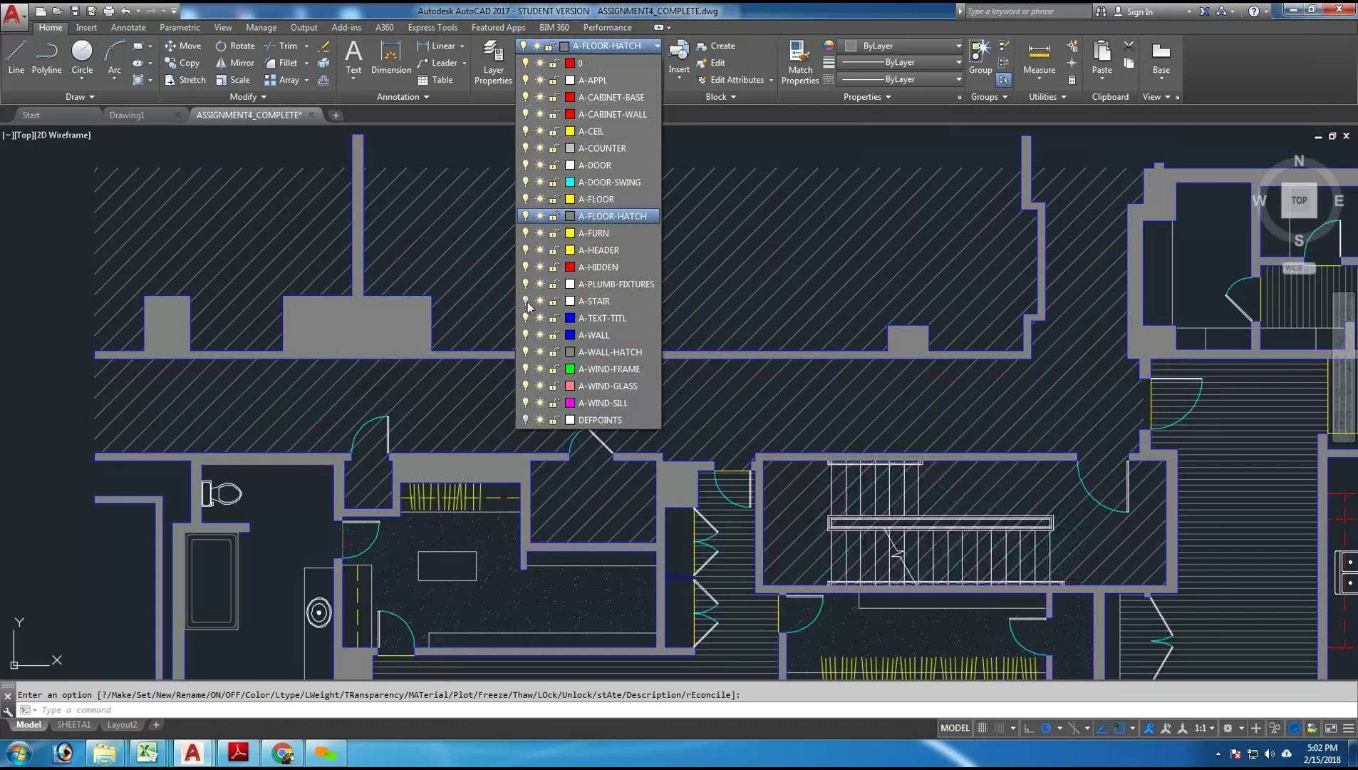
{"action": "left_click", "coordinate": [87, 347]}
{"action": "scroll", "coordinate": [38, 384], "scroll_direction": "down", "scroll_amount": 5}
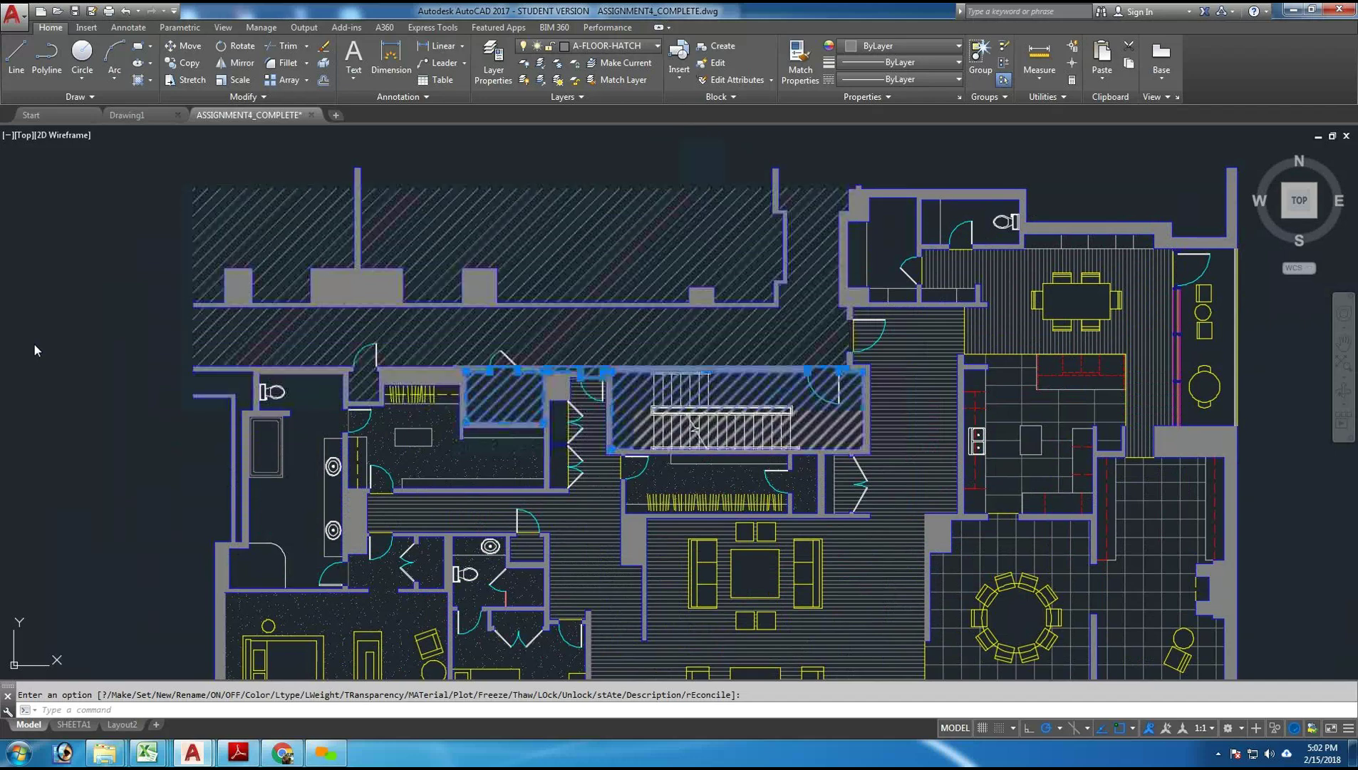
{"action": "left_click", "coordinate": [683, 194]}
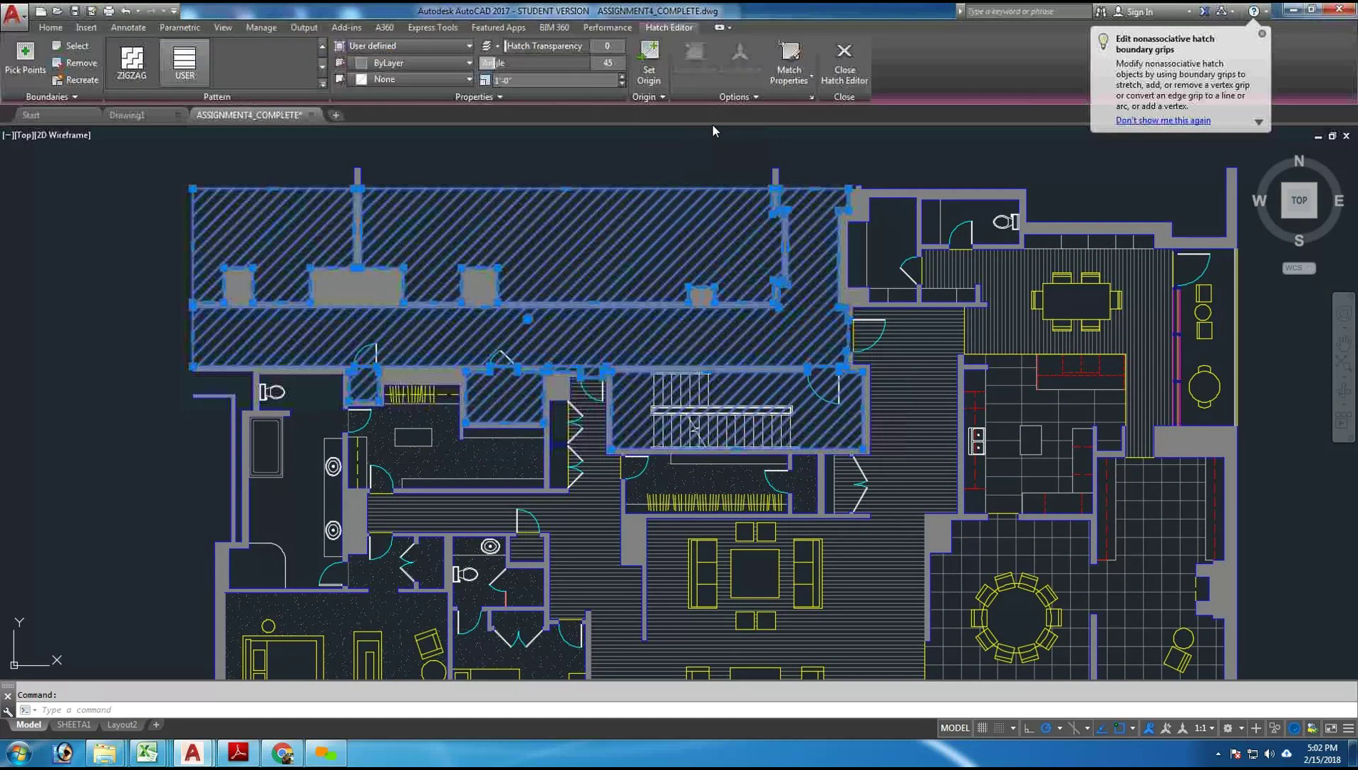
{"action": "right_click", "coordinate": [670, 207]}
{"action": "left_click", "coordinate": [738, 618]}
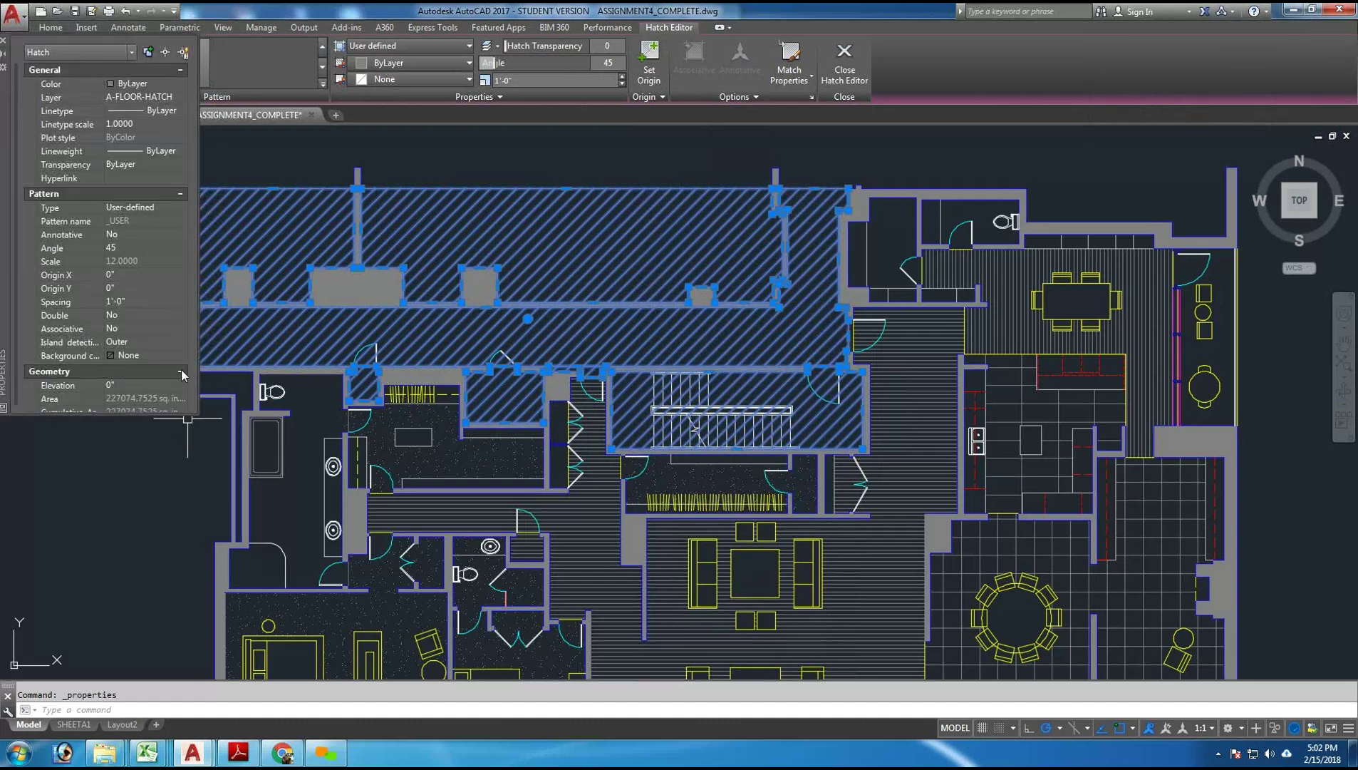
{"action": "left_click_drag", "start_coordinate": [198, 414], "coordinate": [392, 494]}
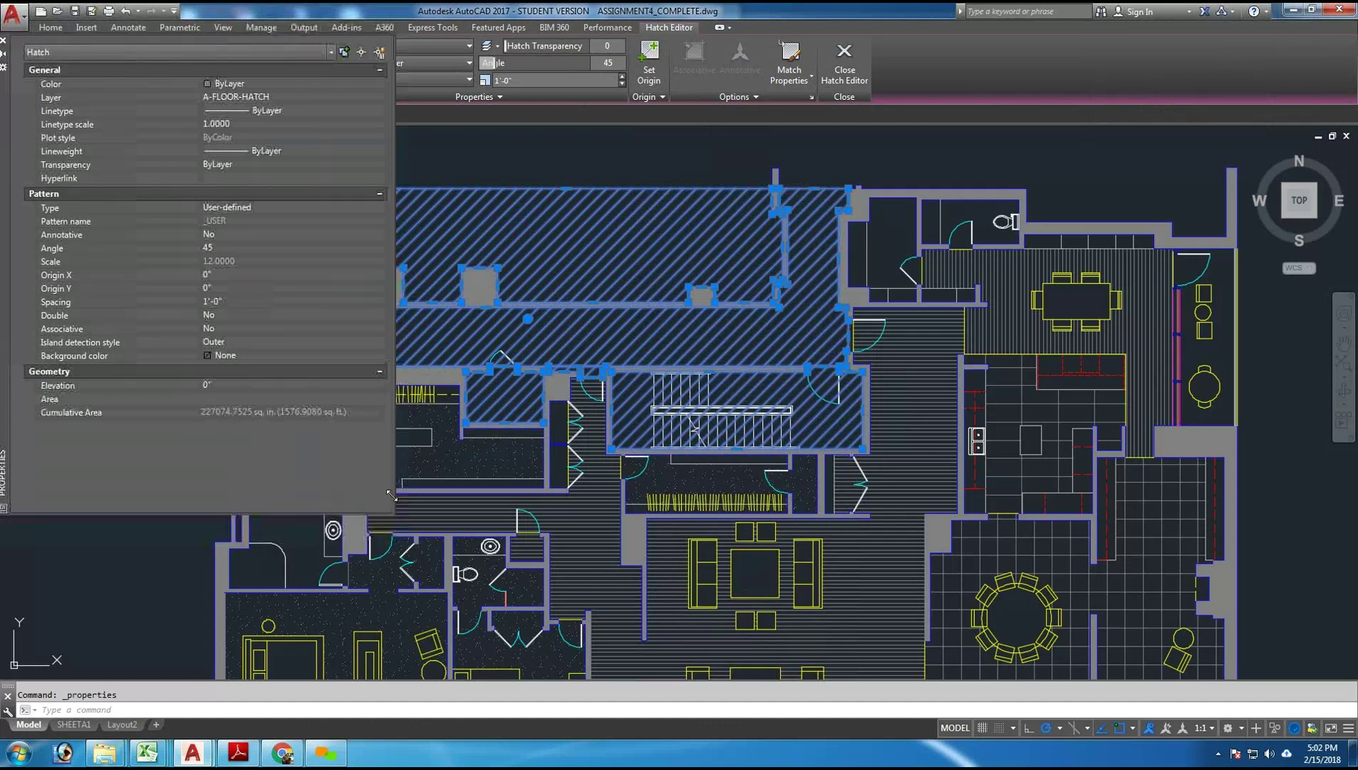
{"action": "left_click", "coordinate": [285, 211]}
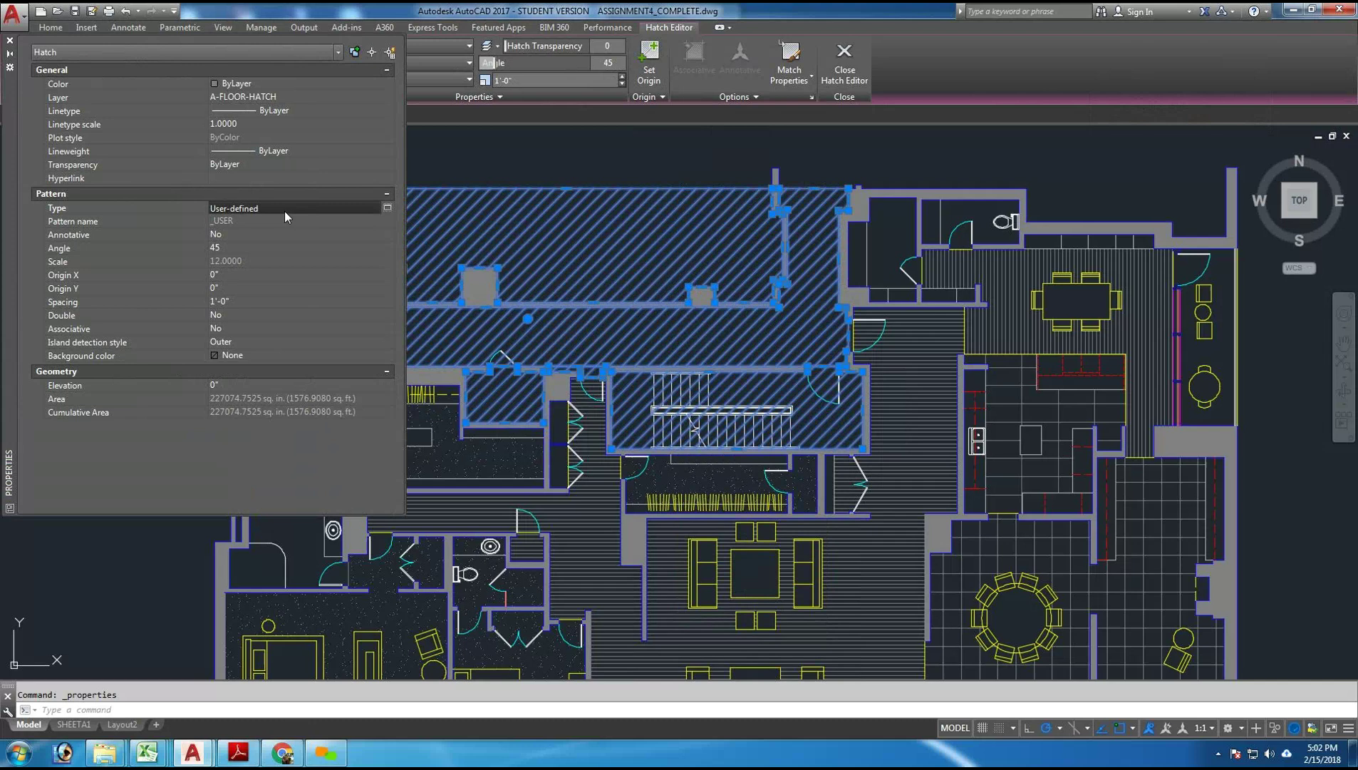
{"action": "left_click", "coordinate": [386, 208]}
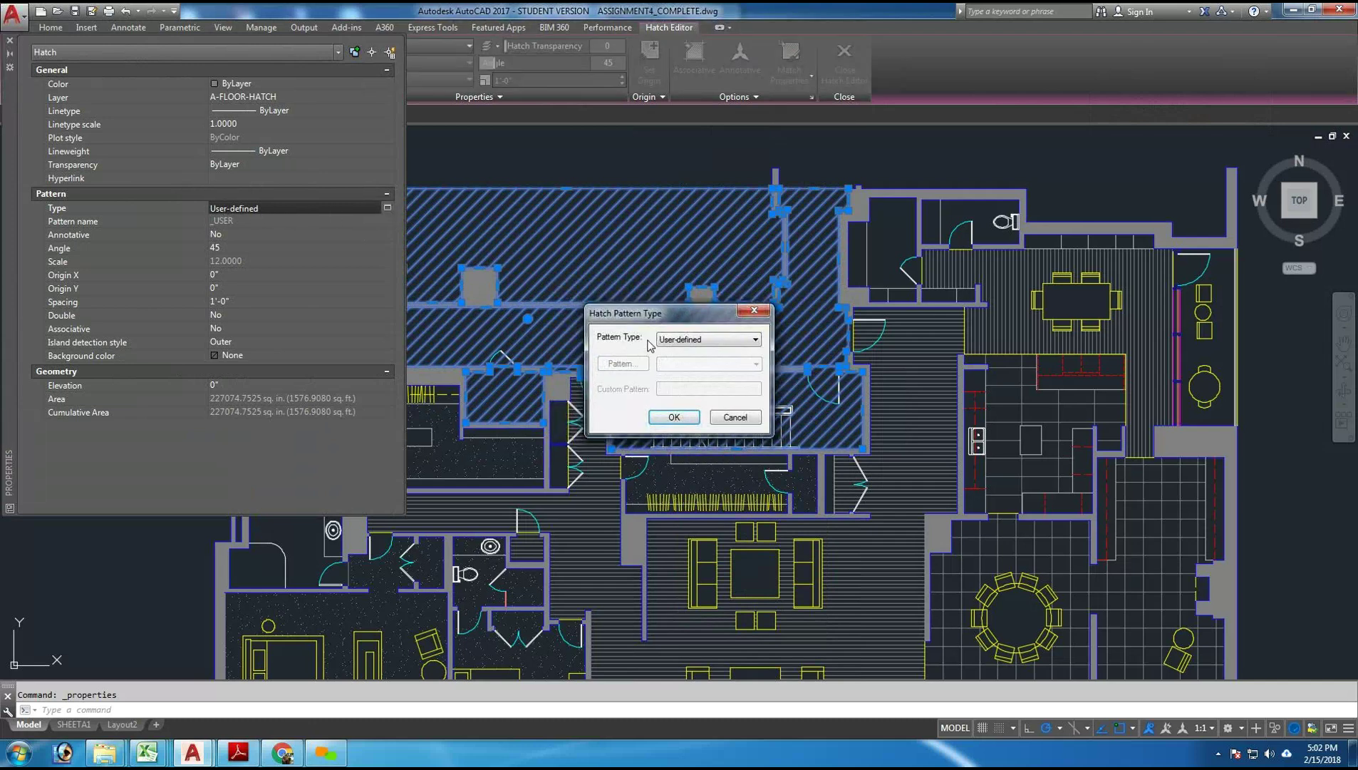
{"action": "left_click", "coordinate": [732, 418]}
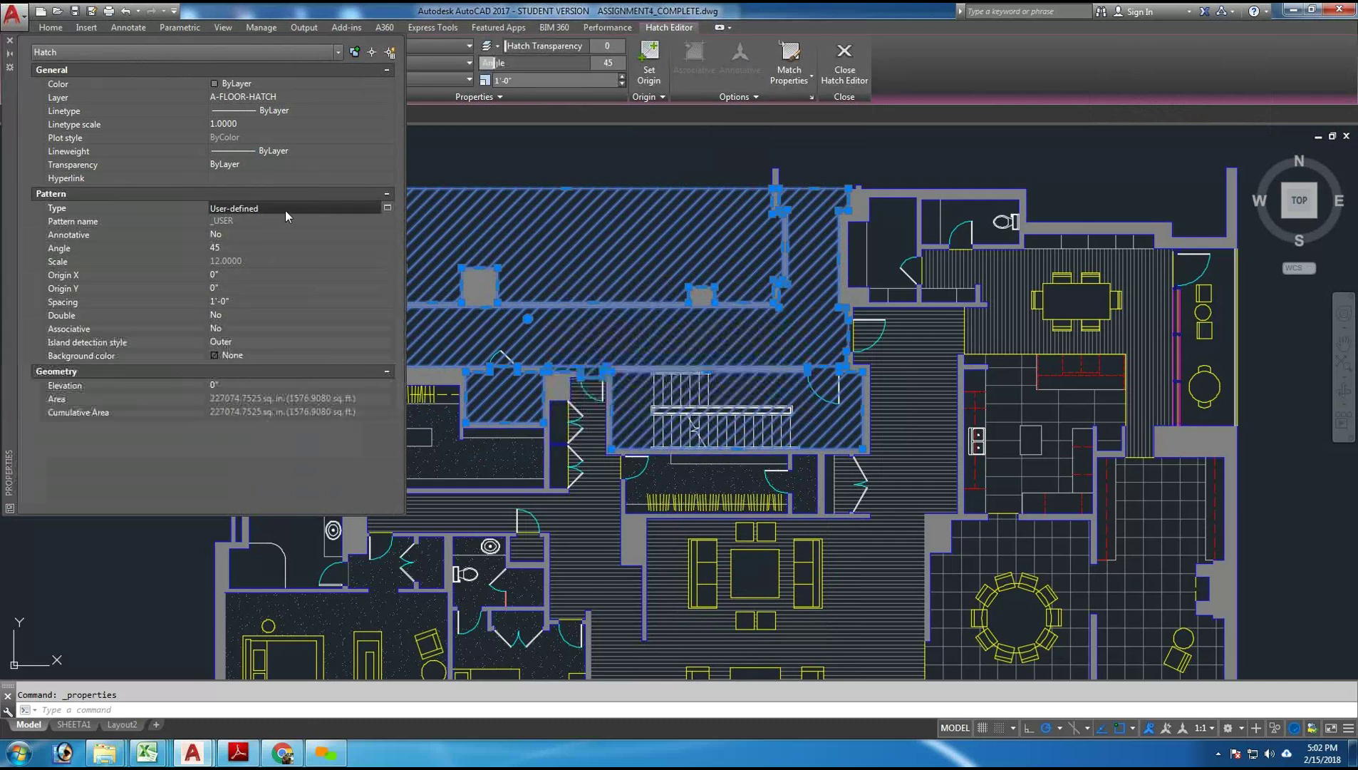
{"action": "left_click", "coordinate": [229, 246]}
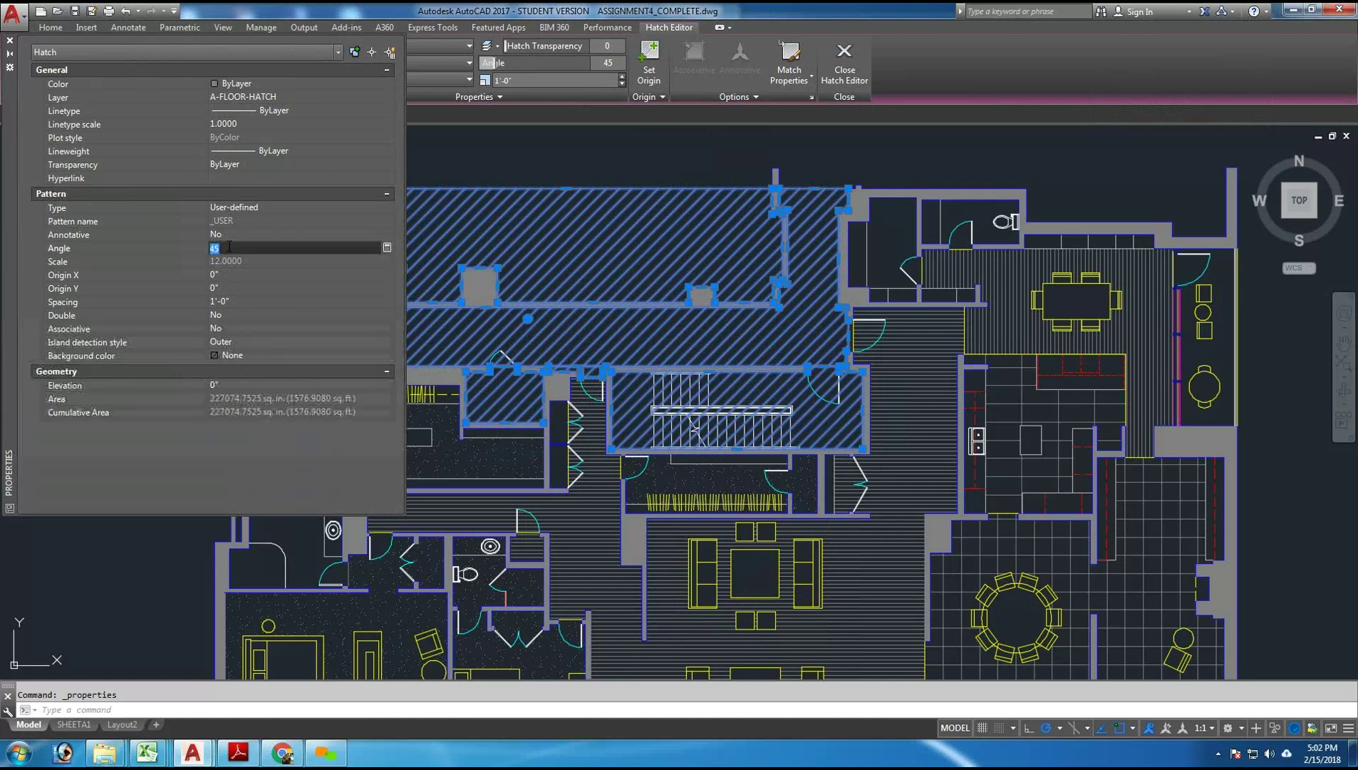
{"action": "left_click", "coordinate": [235, 301]}
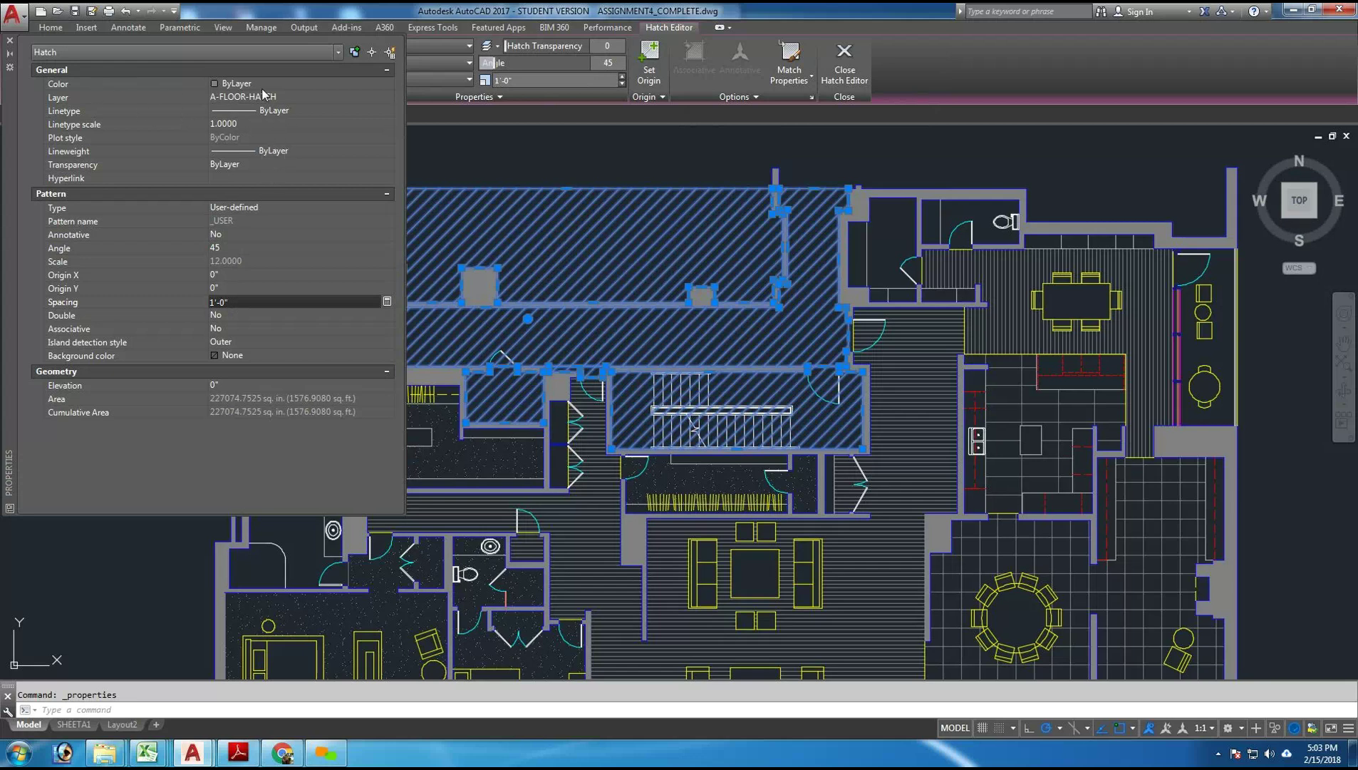
{"action": "left_click", "coordinate": [10, 40]}
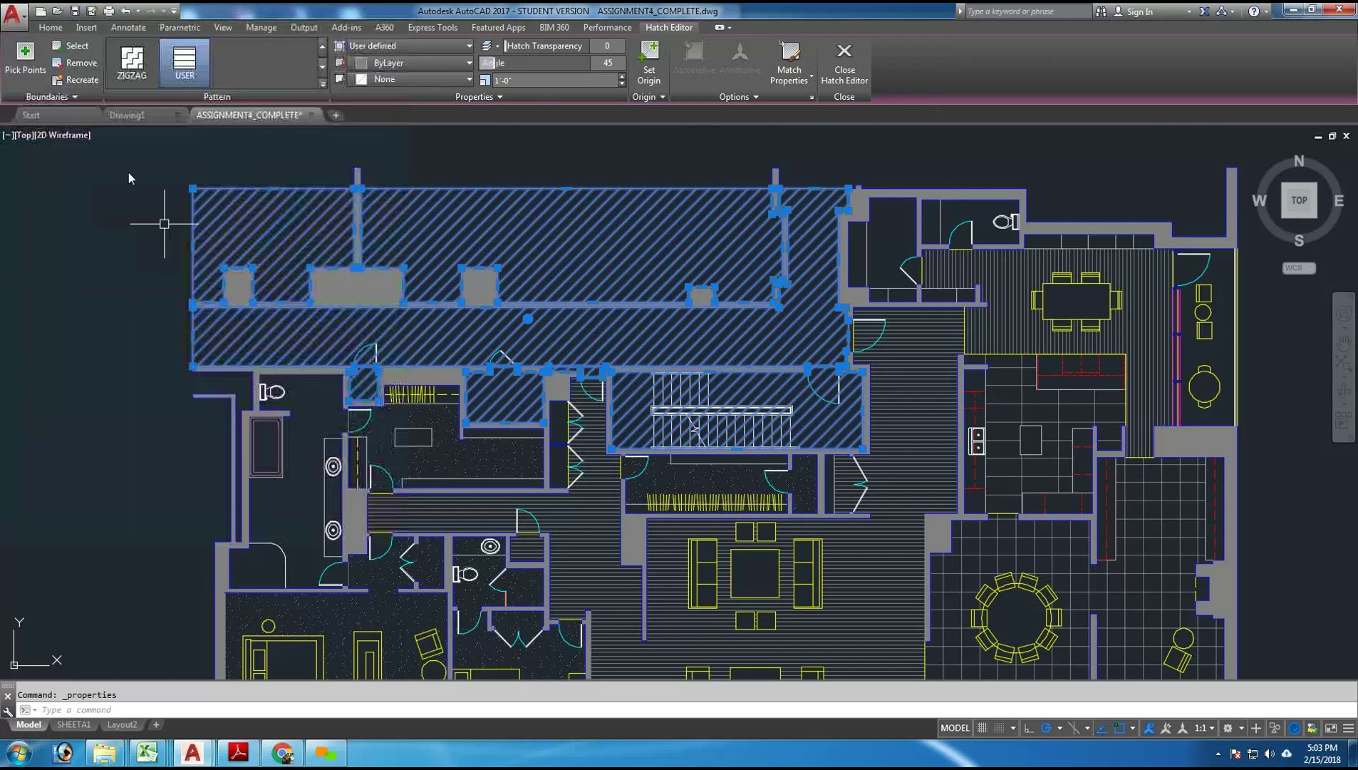
{"action": "key", "text": "Escape"}
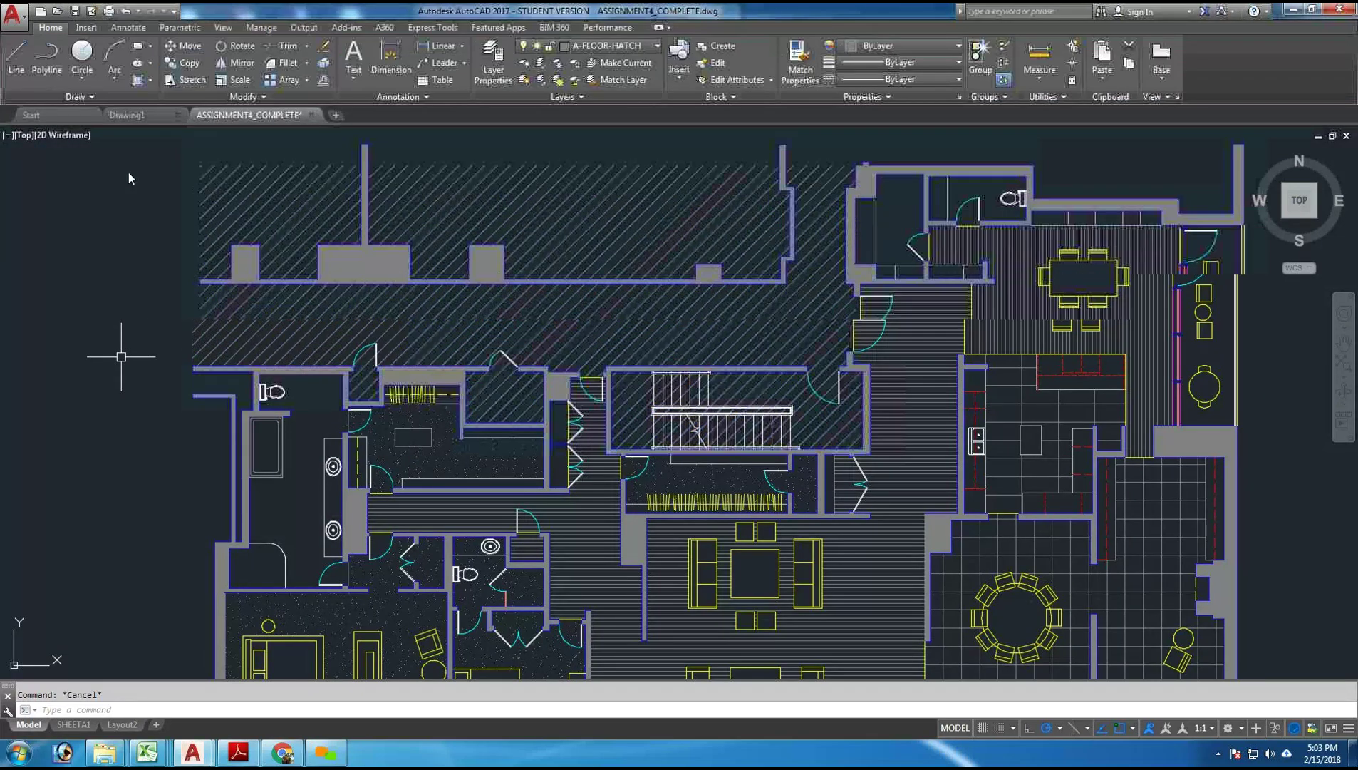
{"action": "middle_click_drag", "start_coordinate": [121, 354], "coordinate": [143, 316]}
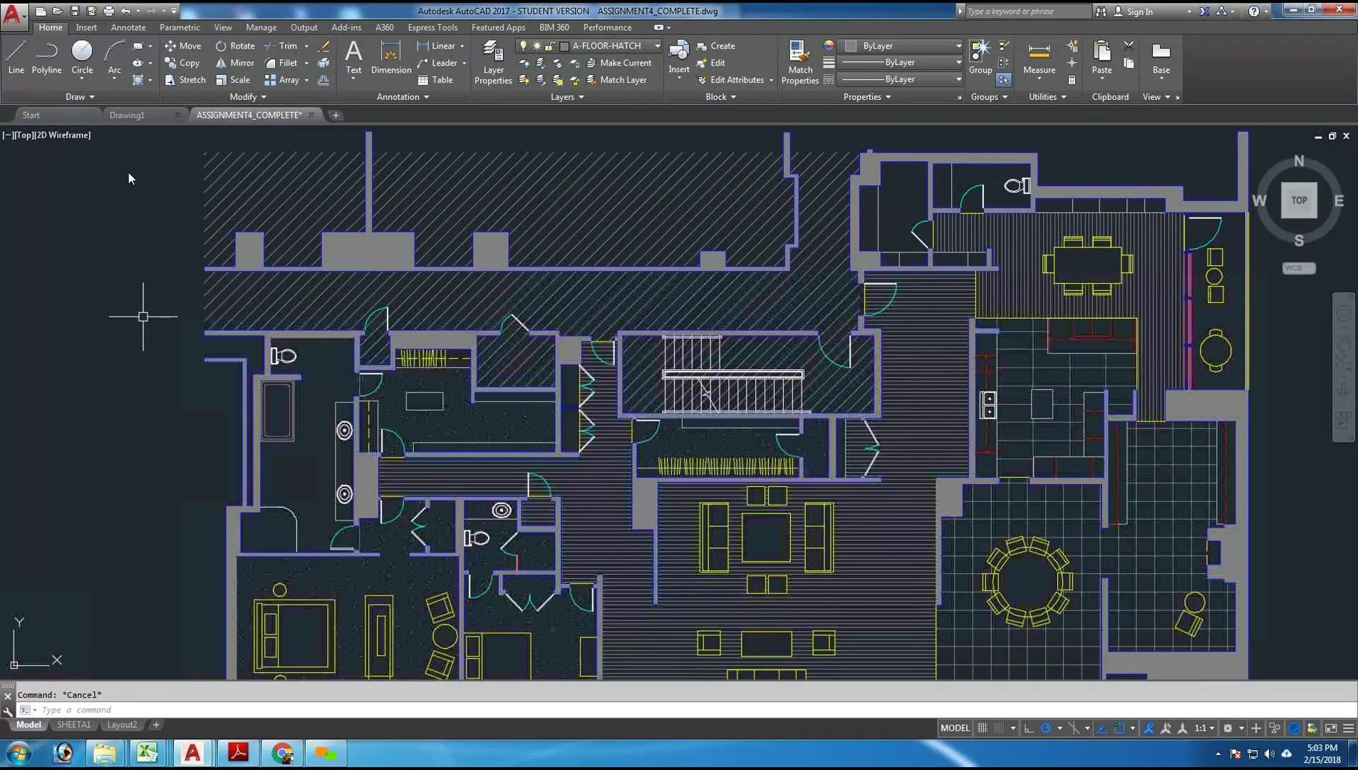